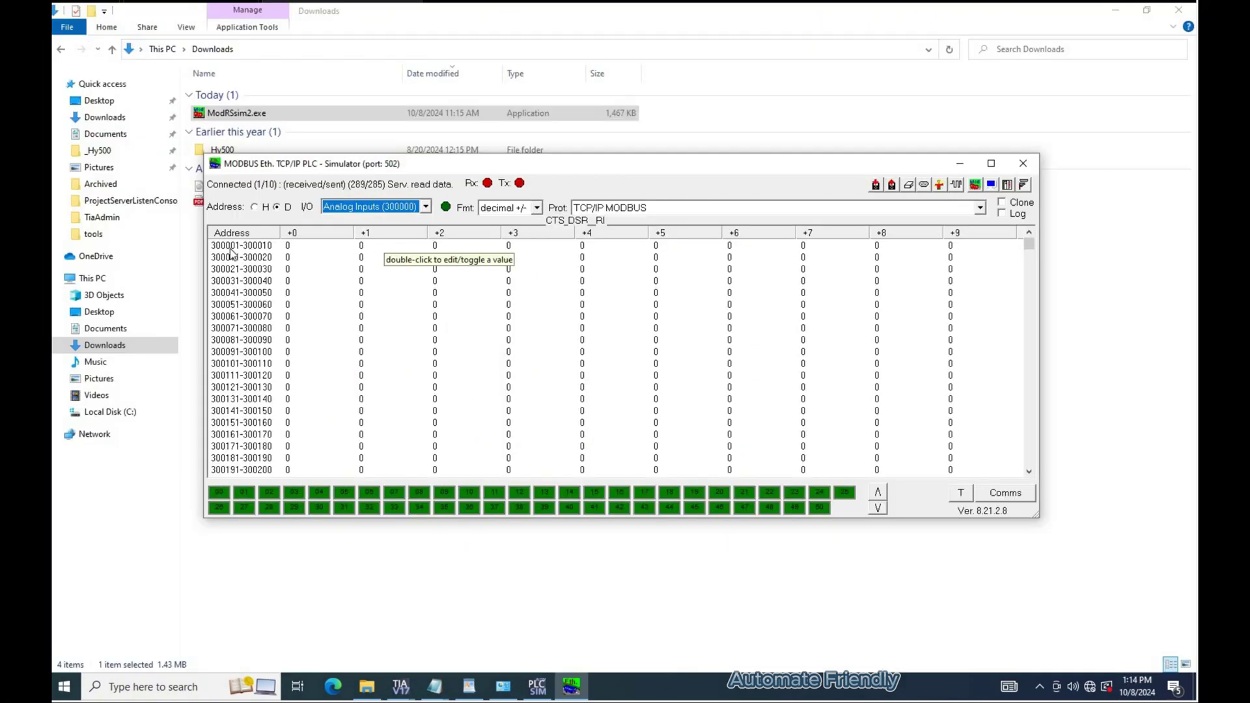
pyautogui.click(656, 253)
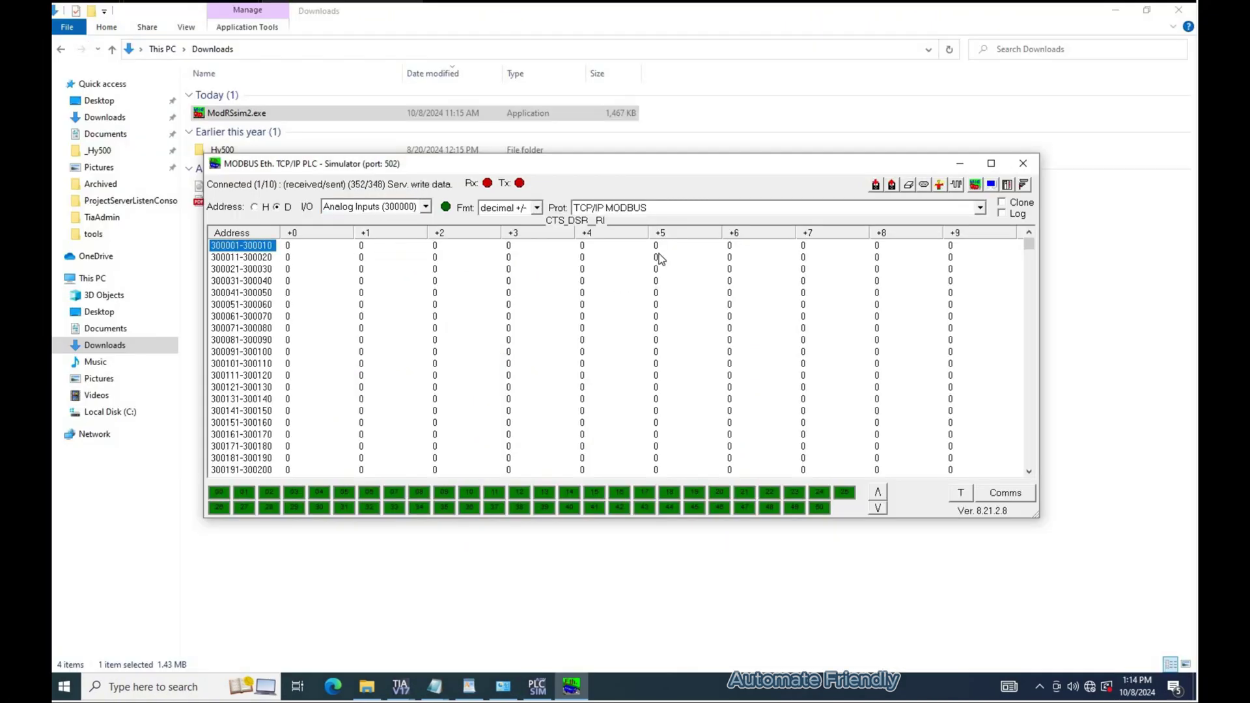
pyautogui.click(652, 247)
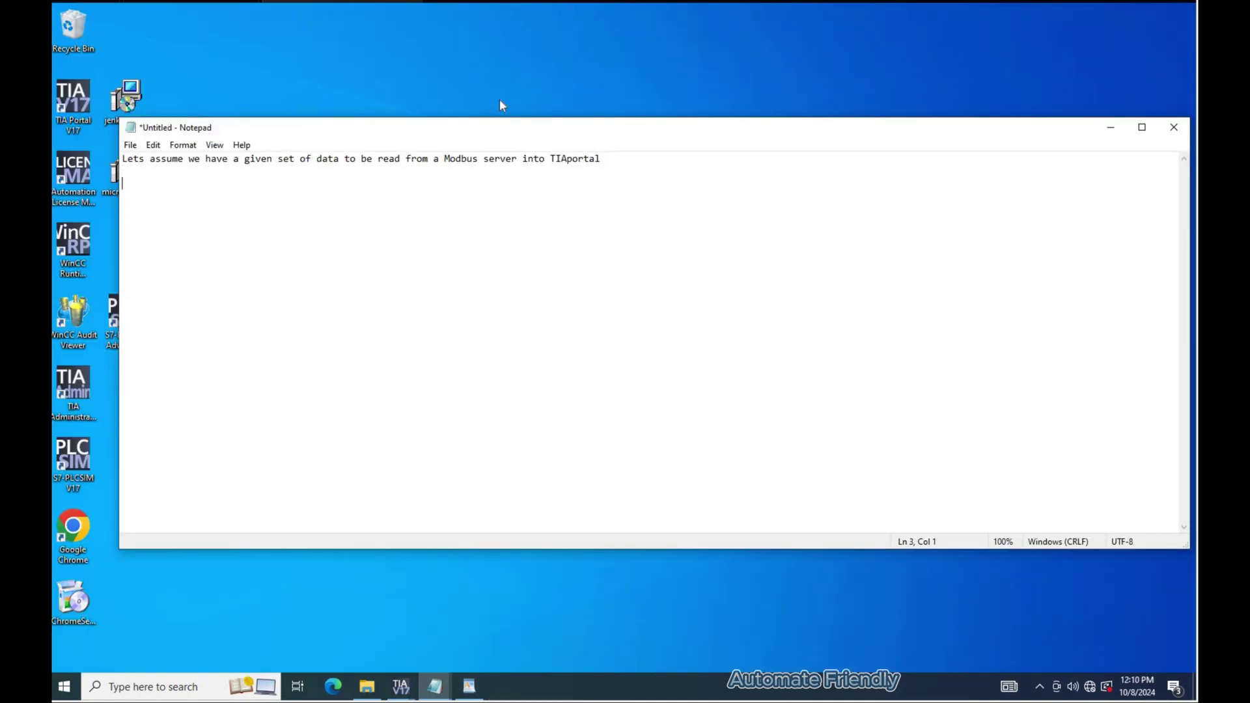
# In Notepad, write the lines "an example of such data is seen here" and "Lets proceed to configure this in TIA portal".
pyautogui.write('an example of such data is seen here')
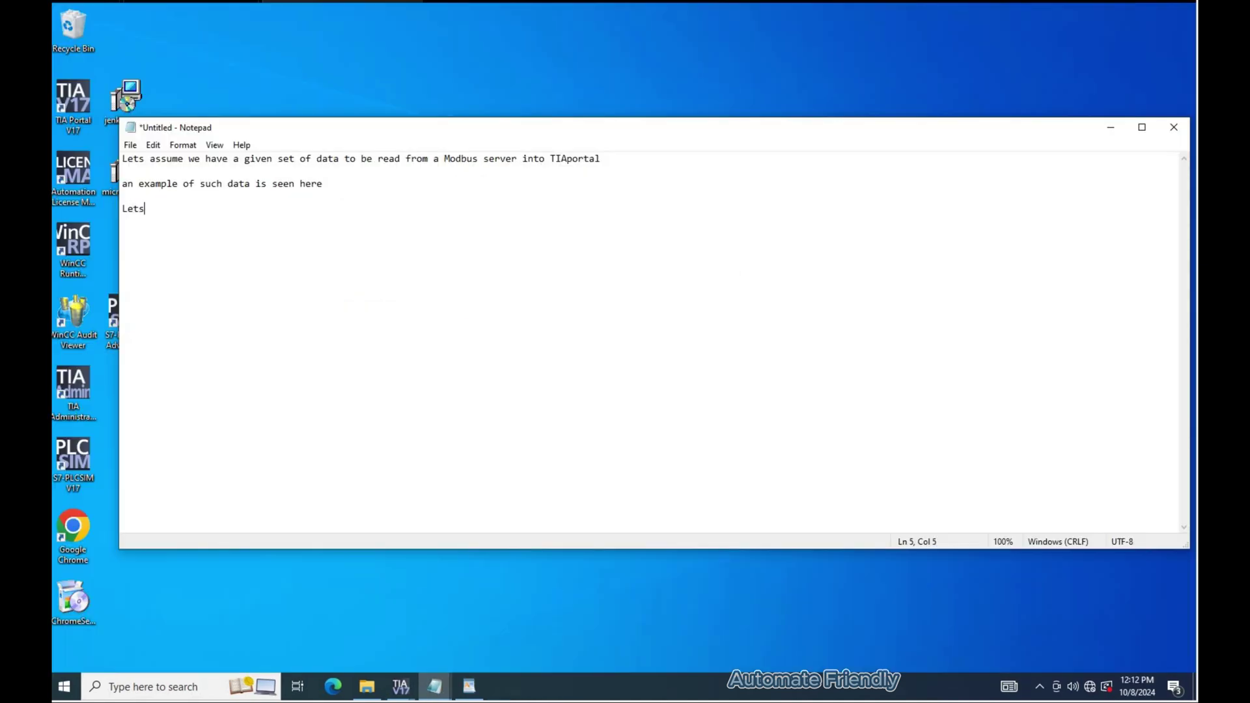
pyautogui.write('proceed to configure this in TIA portal')
pyautogui.press('Return')
pyautogui.press('Return')
pyautogui.press('Return')
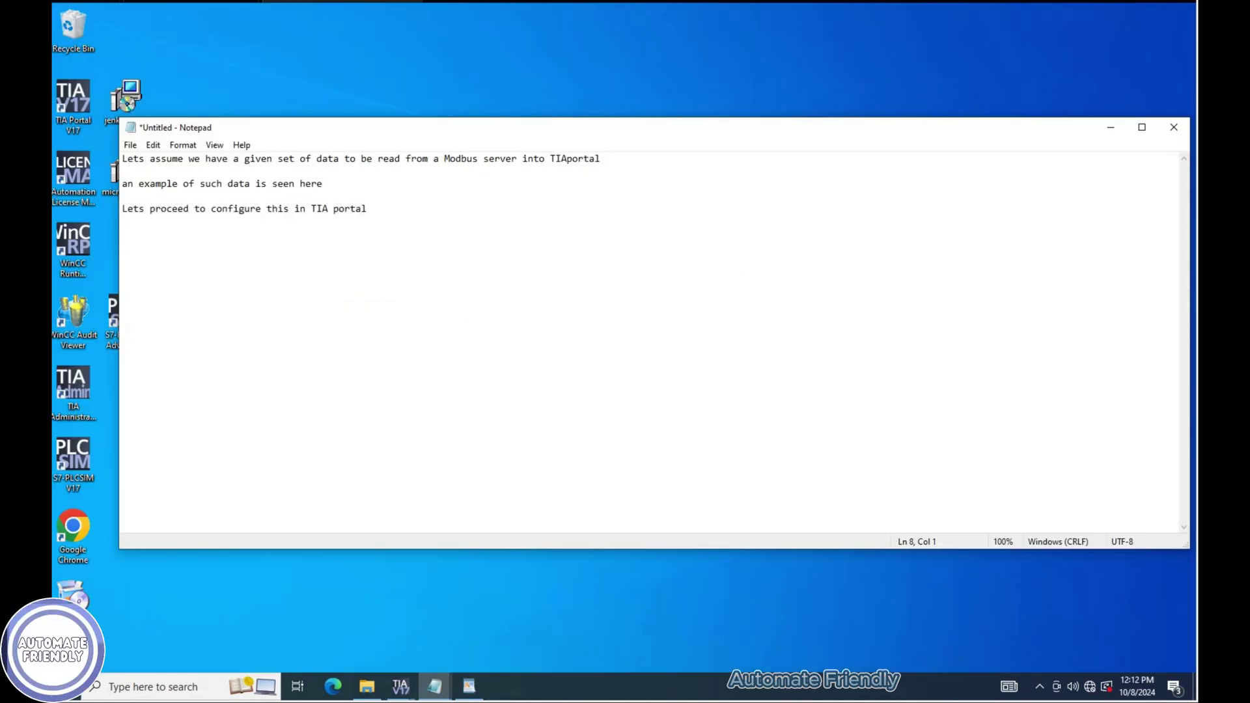
# Add the note "to run the Modbus communication set up, we will be using the Mb_client block in TIa port" on two lines.
pyautogui.write('to run the Modbus communication set up,')
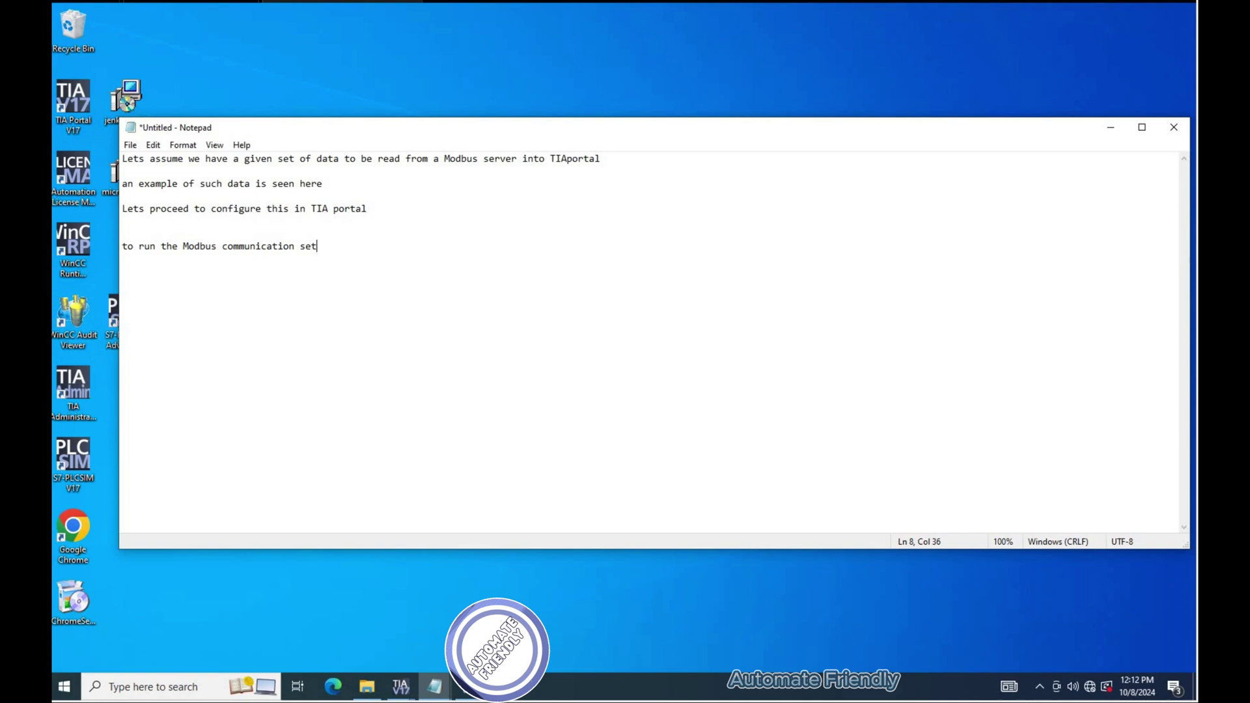
pyautogui.press('Return')
pyautogui.write('we will be using the Mb_client ')
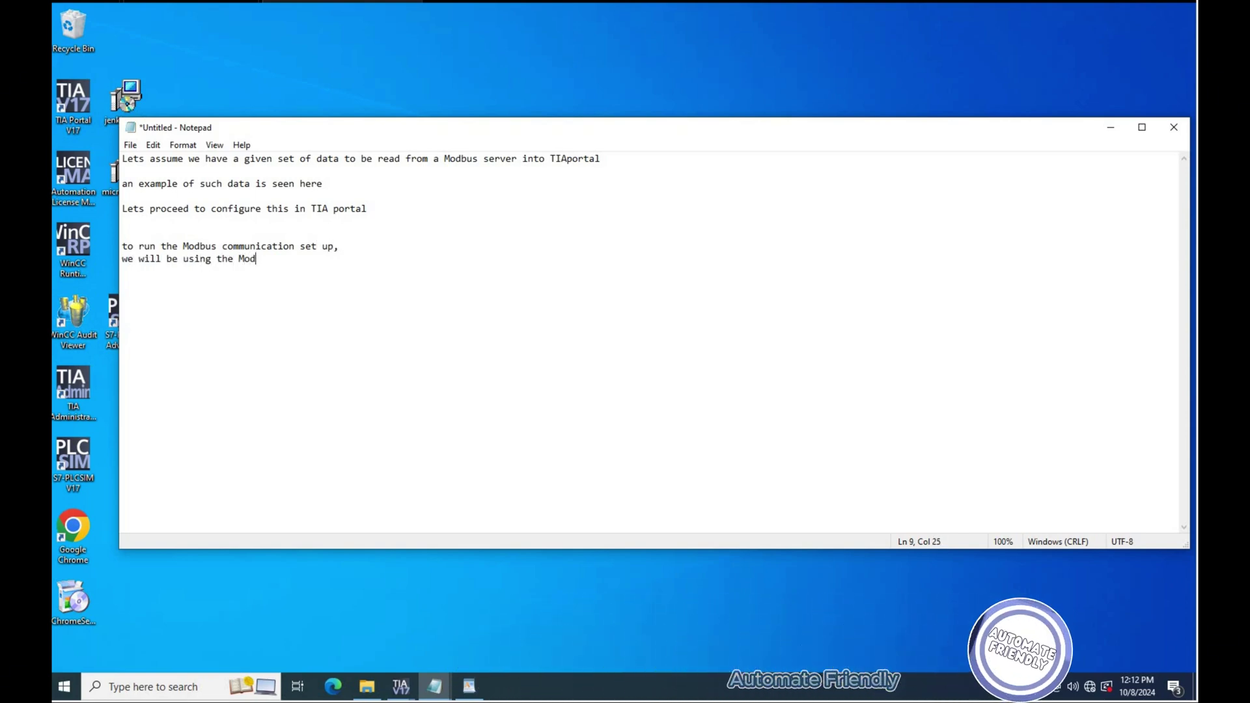
pyautogui.write('block in')
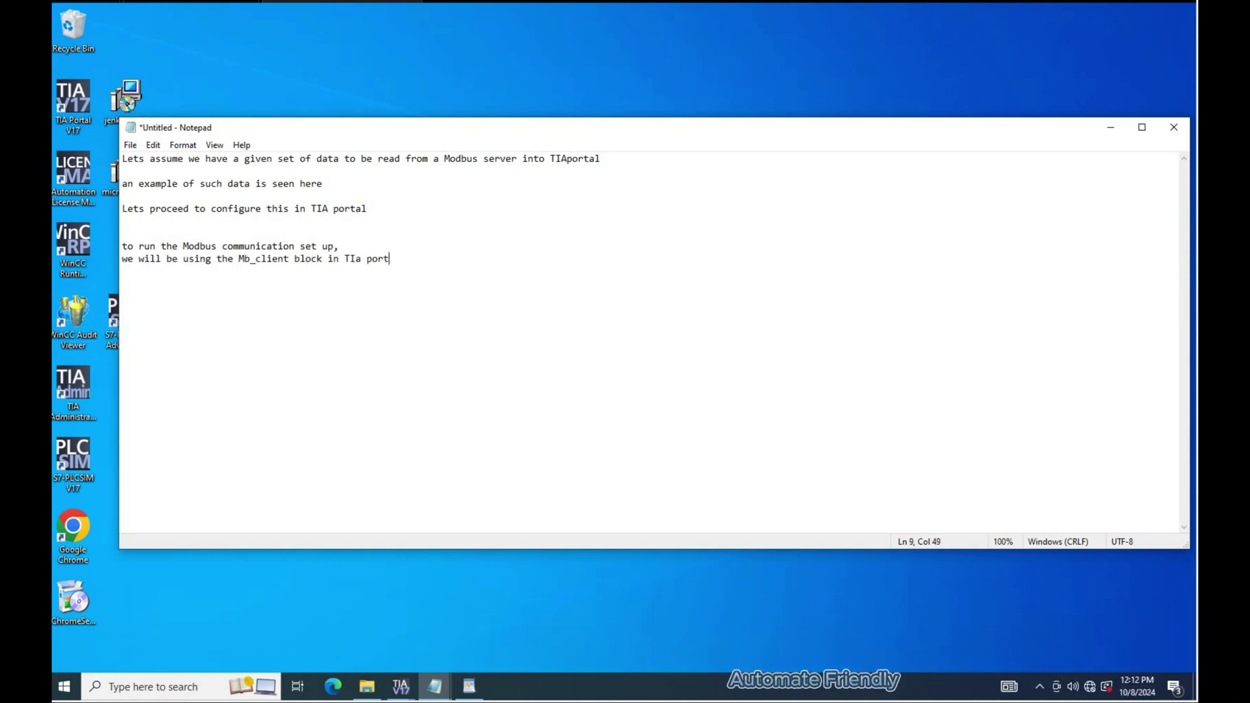
pyautogui.write('TIa port')
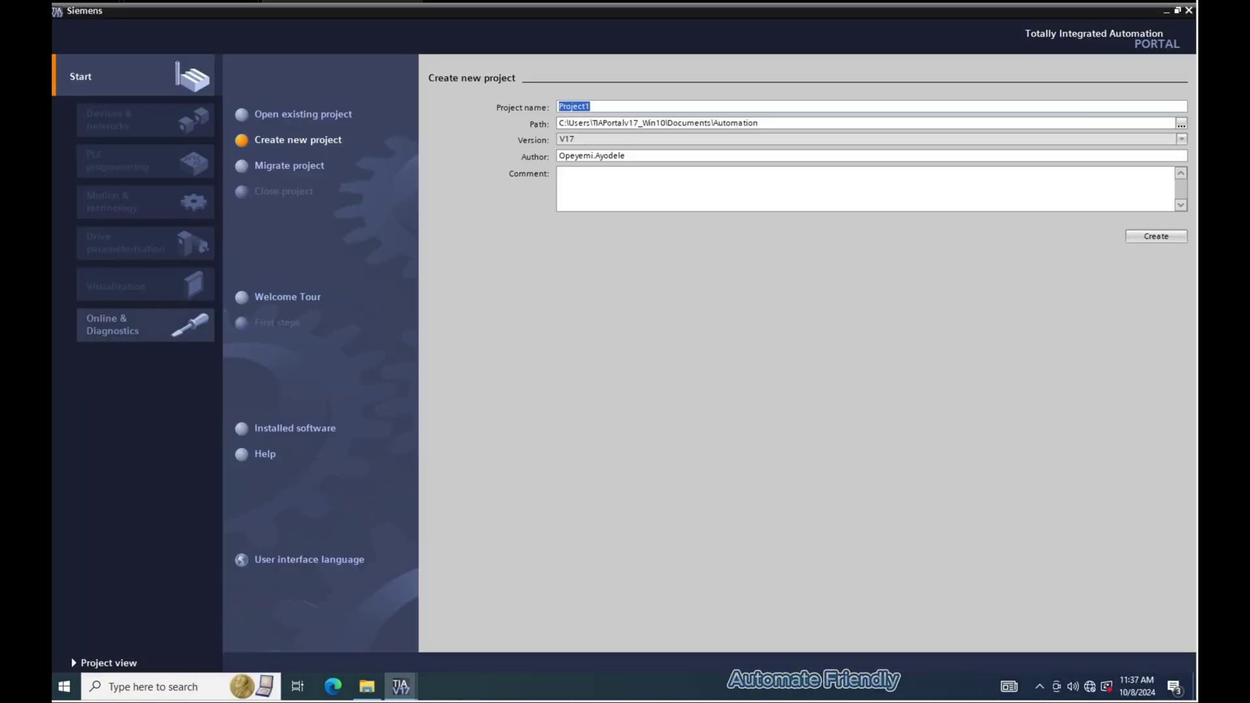
# In TIA Portal, create a new project named Modbus_Communication.
pyautogui.press('BackSpace')
pyautogui.click(1184, 239)
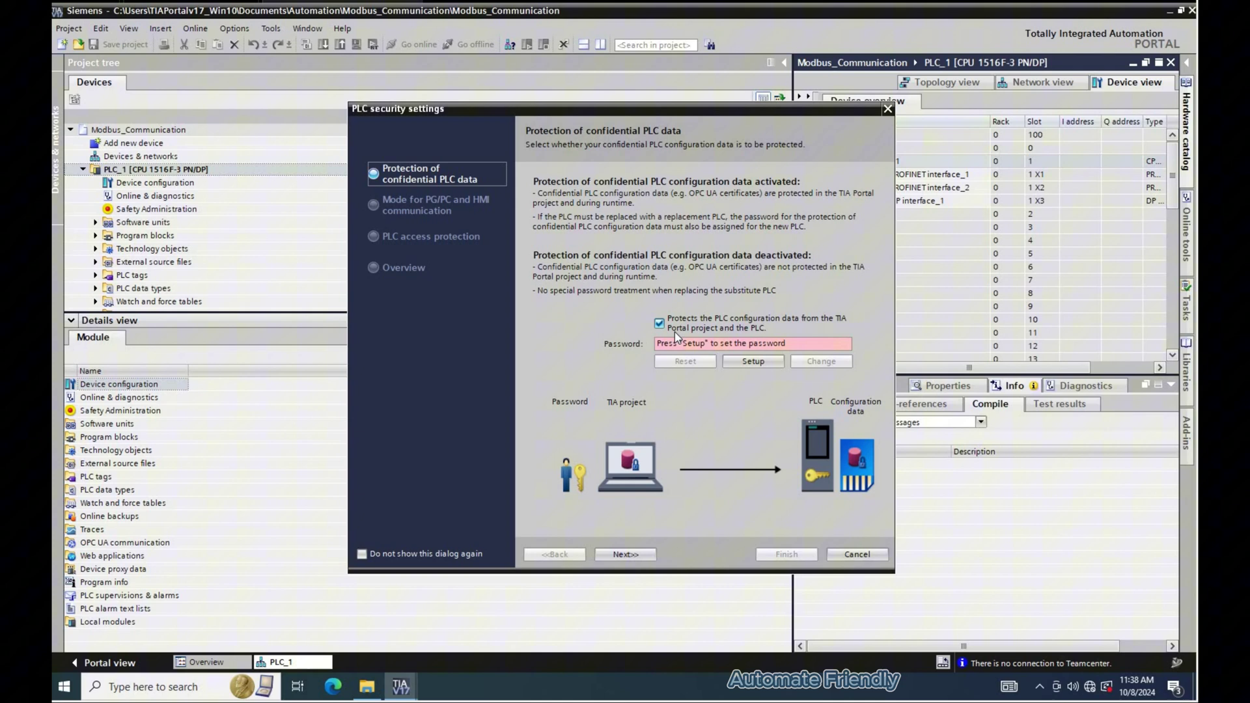
# Turn off protection of the confidential PLC data, allow access without a password, and finish the PLC security settings.
pyautogui.click(659, 324)
pyautogui.click(631, 554)
pyautogui.click(632, 554)
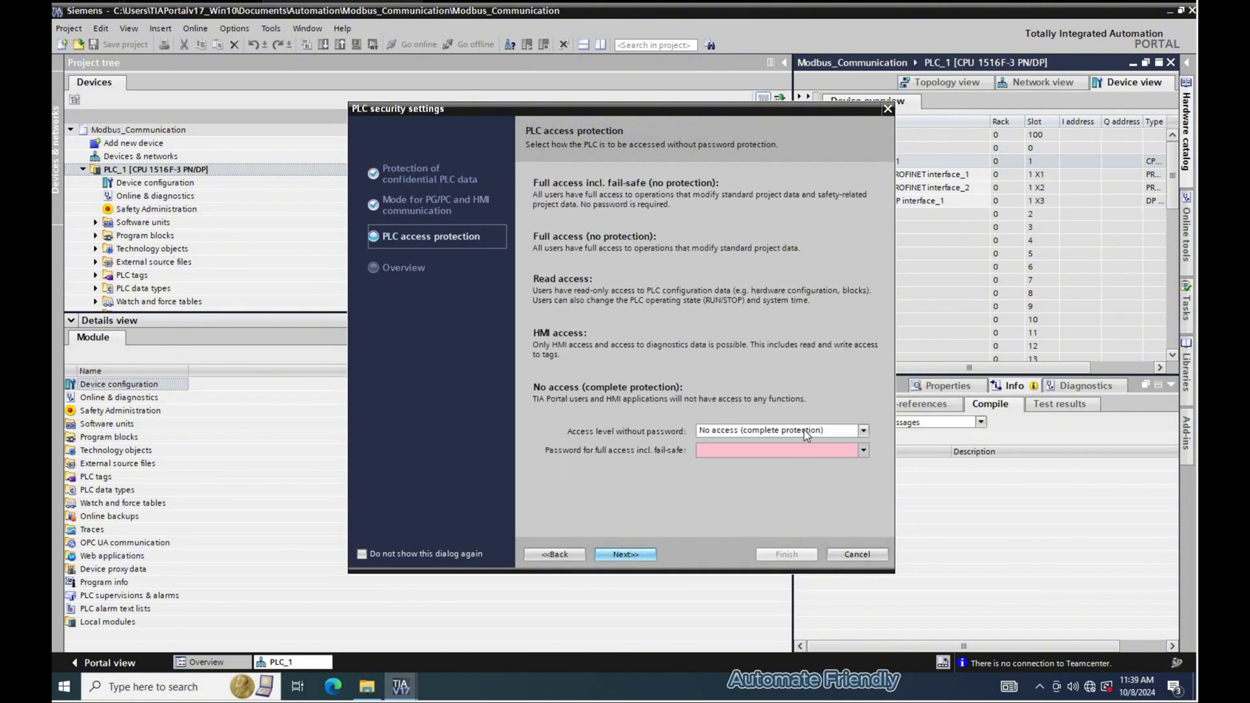
pyautogui.click(803, 431)
pyautogui.click(781, 443)
pyautogui.click(790, 555)
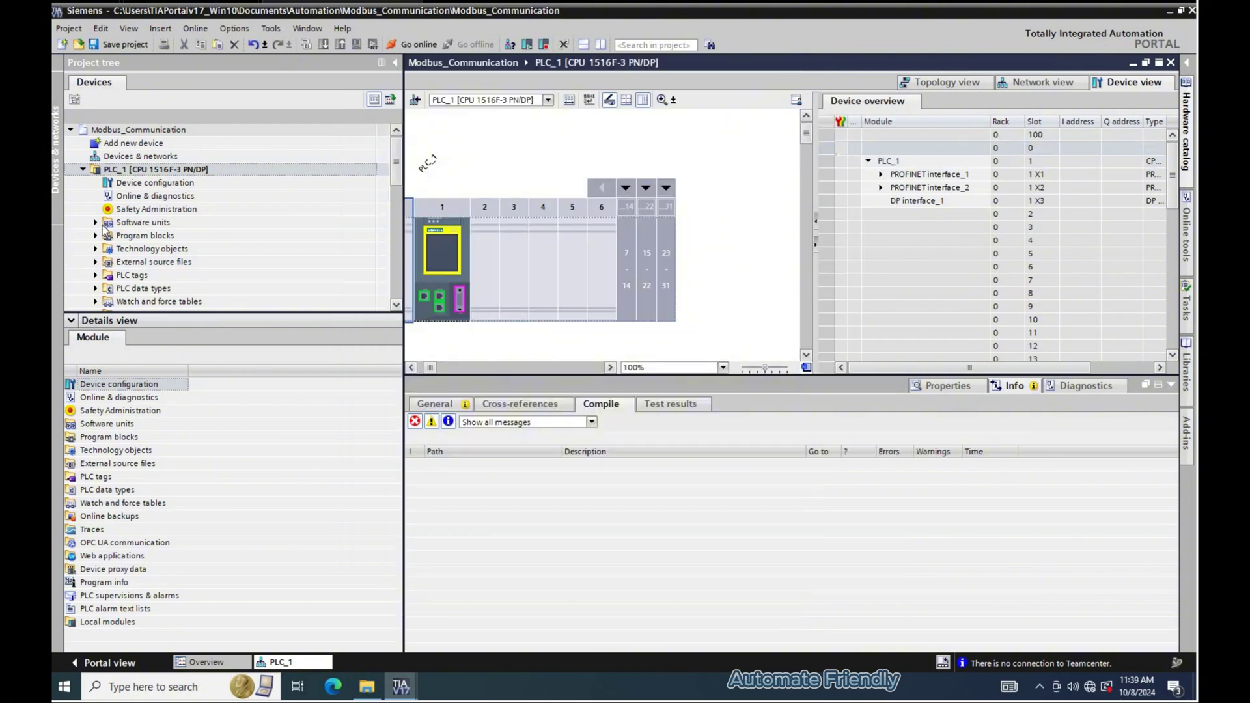
# Add a new function block named Modbus_blocks to the PLC's program blocks and open it.
pyautogui.write('Modb')
pyautogui.write('us_b')
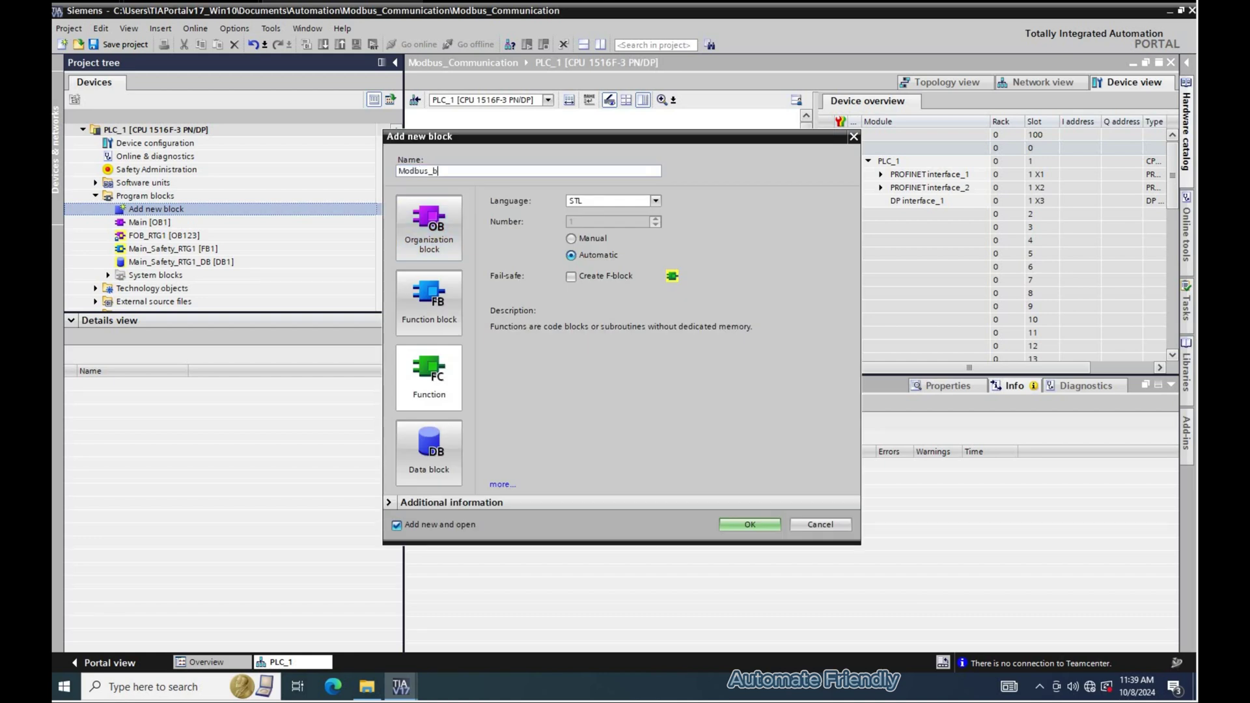
pyautogui.write('locks')
pyautogui.click(429, 302)
pyautogui.click(768, 525)
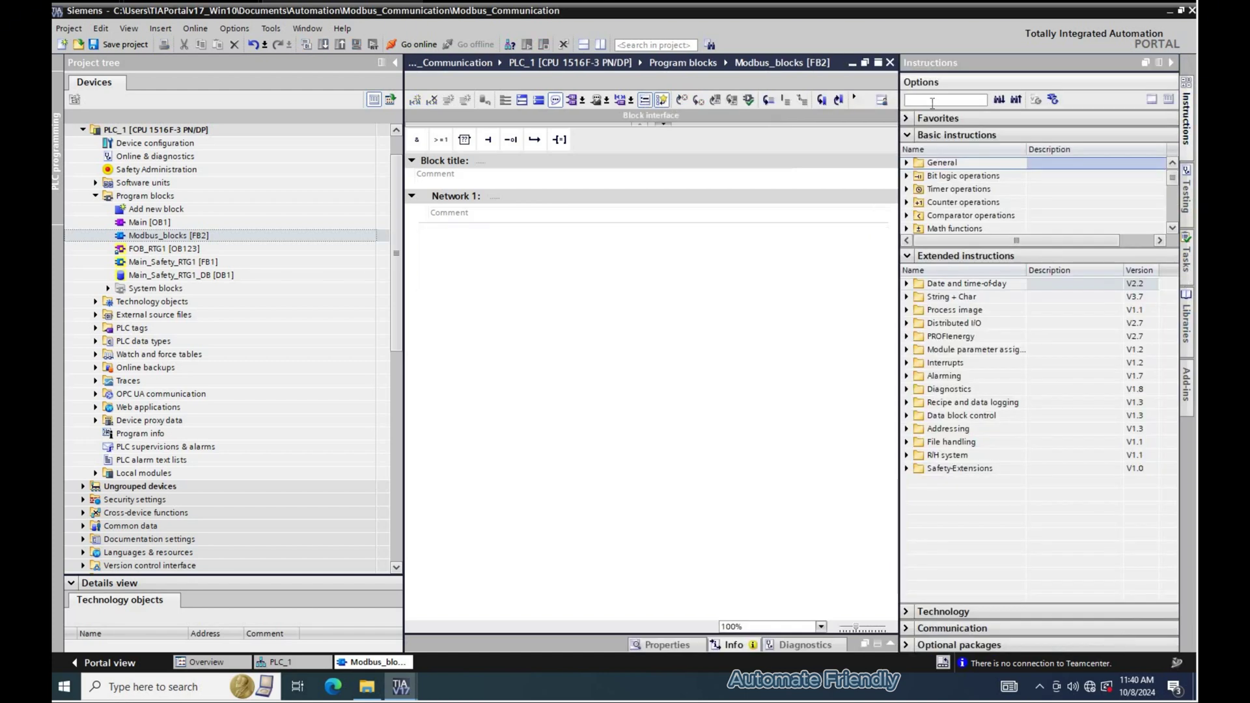
# Find the mb_client instruction and insert MB_CLIENT into Network 1 with the single-instance data block MB_CLIENT_DB.
pyautogui.click(932, 100)
pyautogui.write('mb_client')
pyautogui.press('Return')
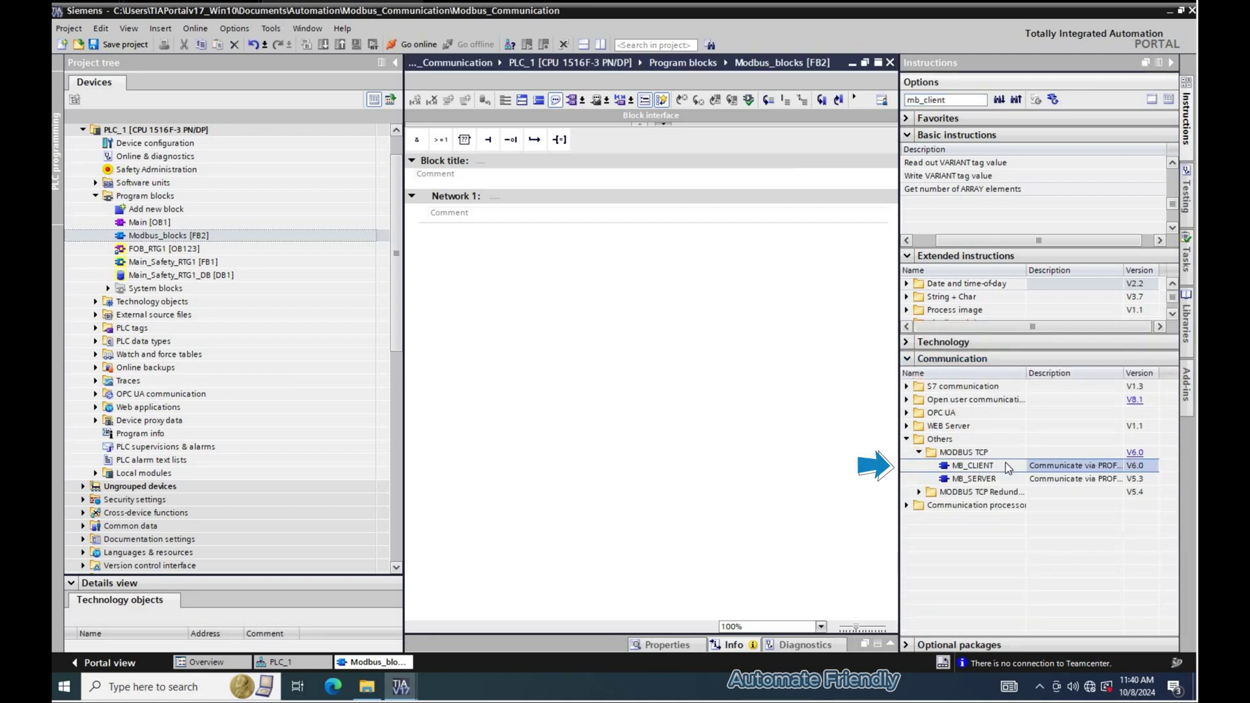
pyautogui.click(572, 278)
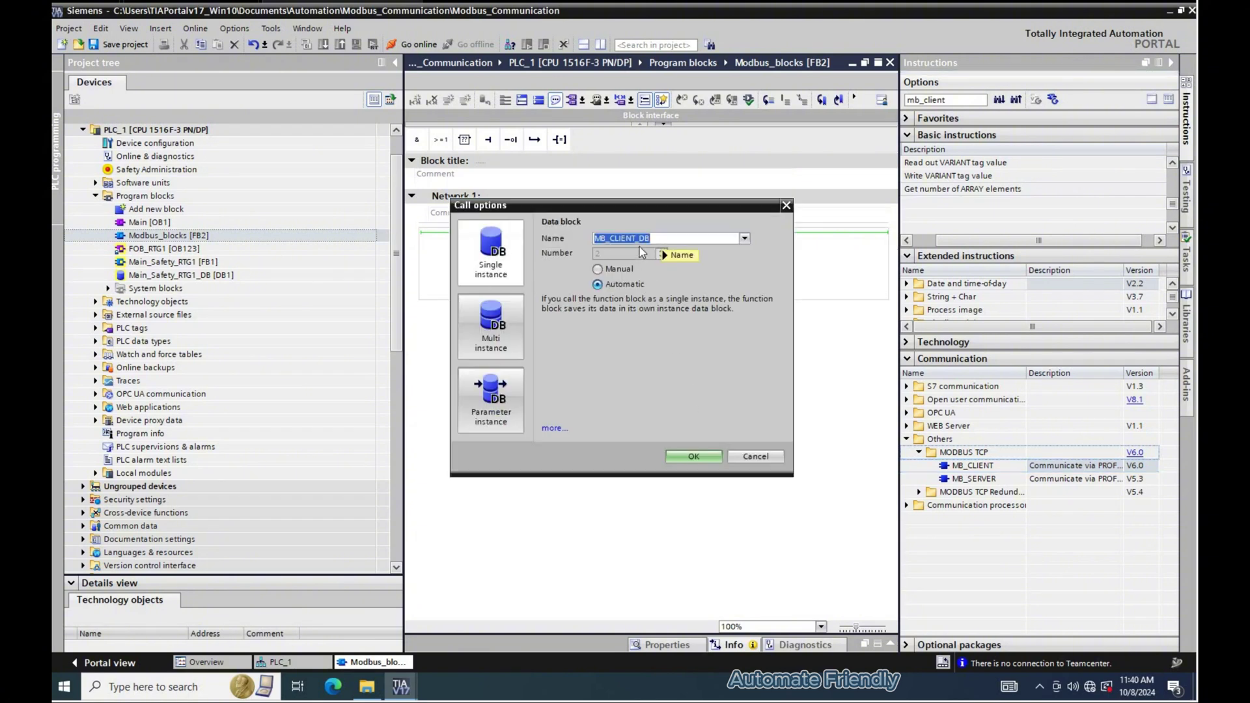
pyautogui.click(696, 454)
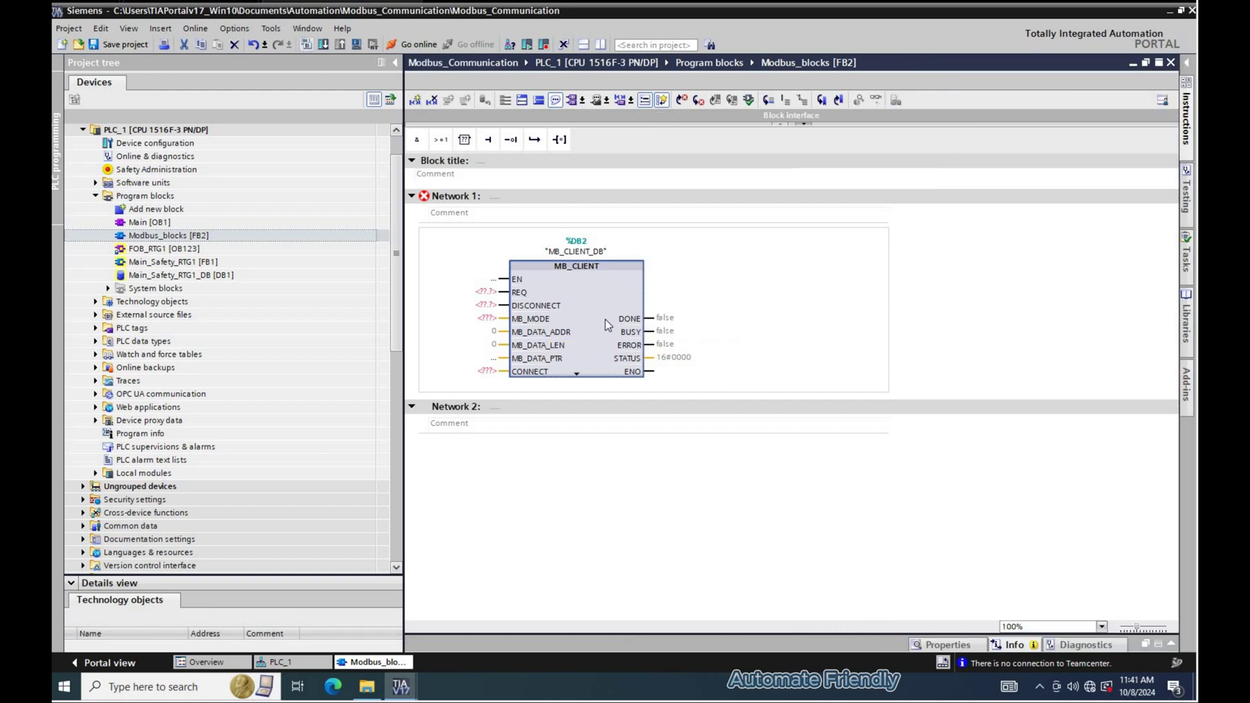
# Look up the MB_CLIENT description in the help's information system and examine the REQ parameter's explanation.
pyautogui.click(343, 28)
pyautogui.click(370, 43)
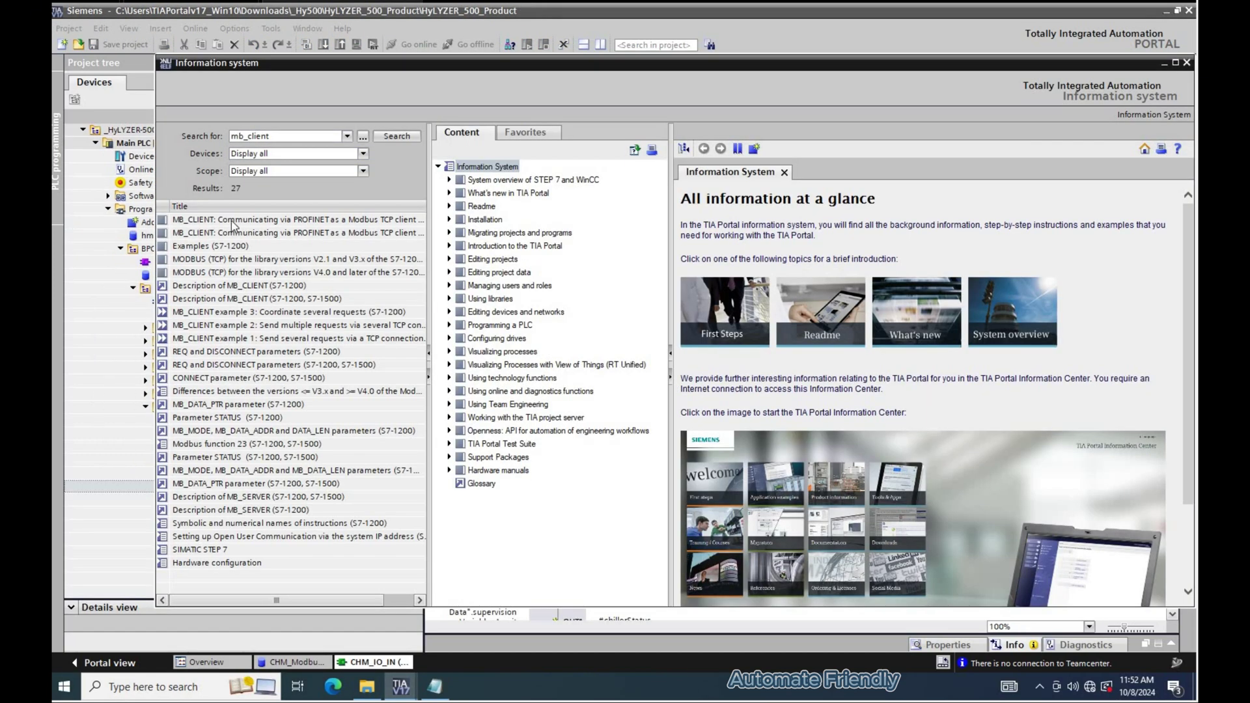
pyautogui.doubleClick(252, 227)
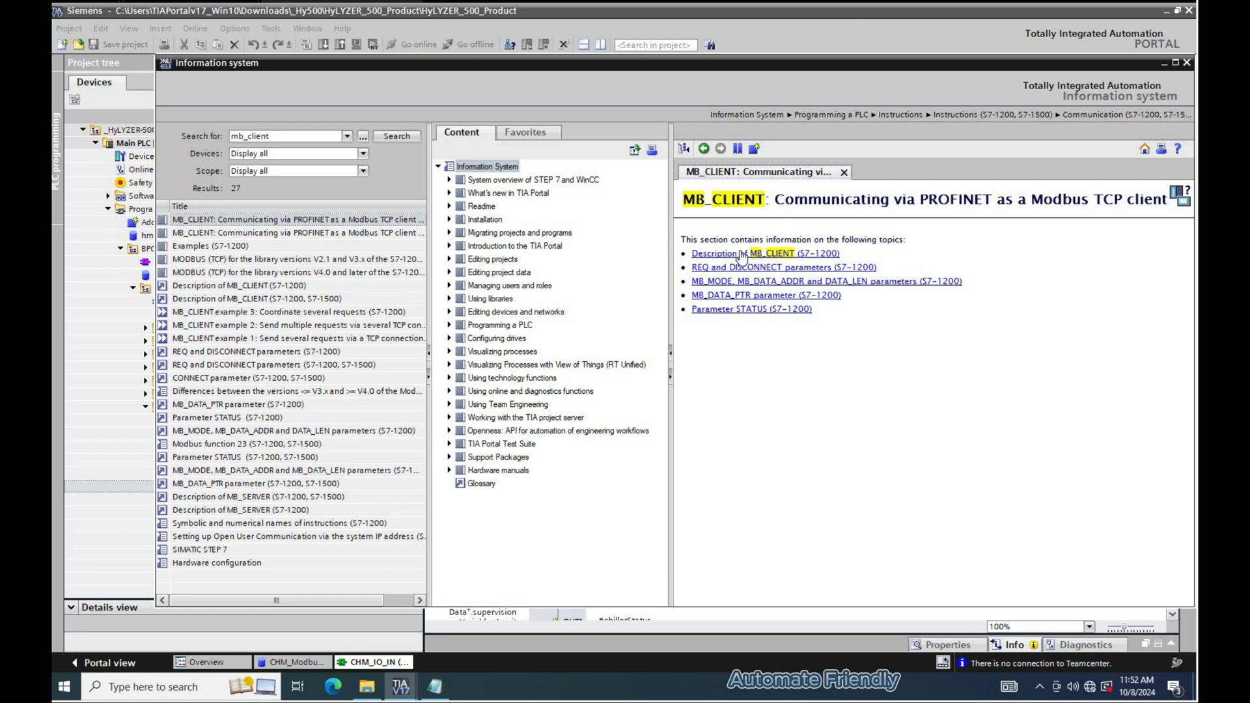
pyautogui.click(722, 255)
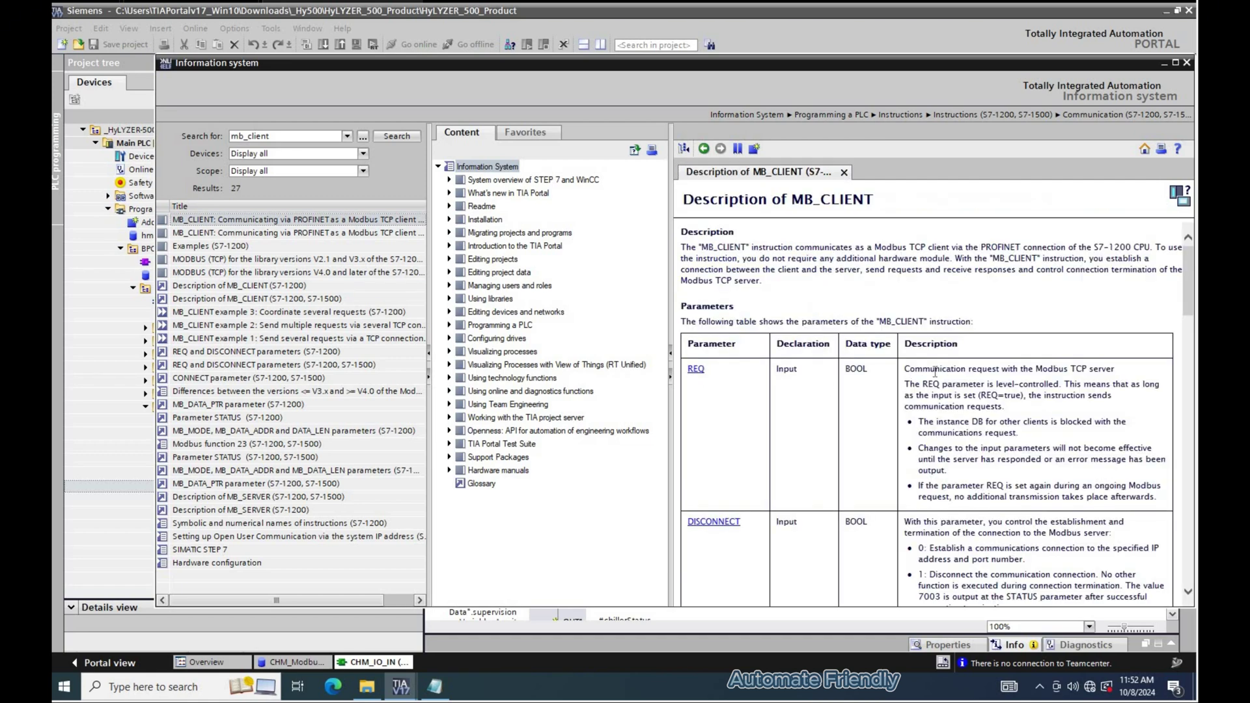
pyautogui.moveTo(934, 372); pyautogui.dragTo(1114, 370)
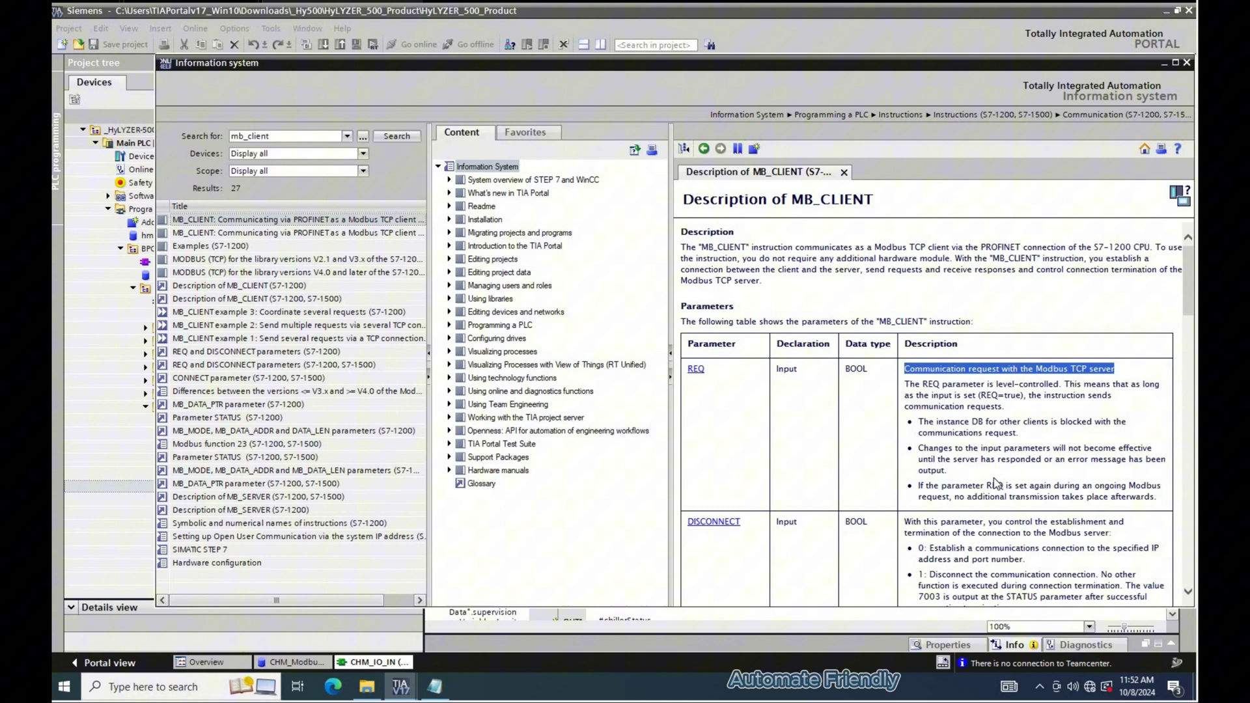
pyautogui.moveTo(904, 394); pyautogui.dragTo(1004, 407)
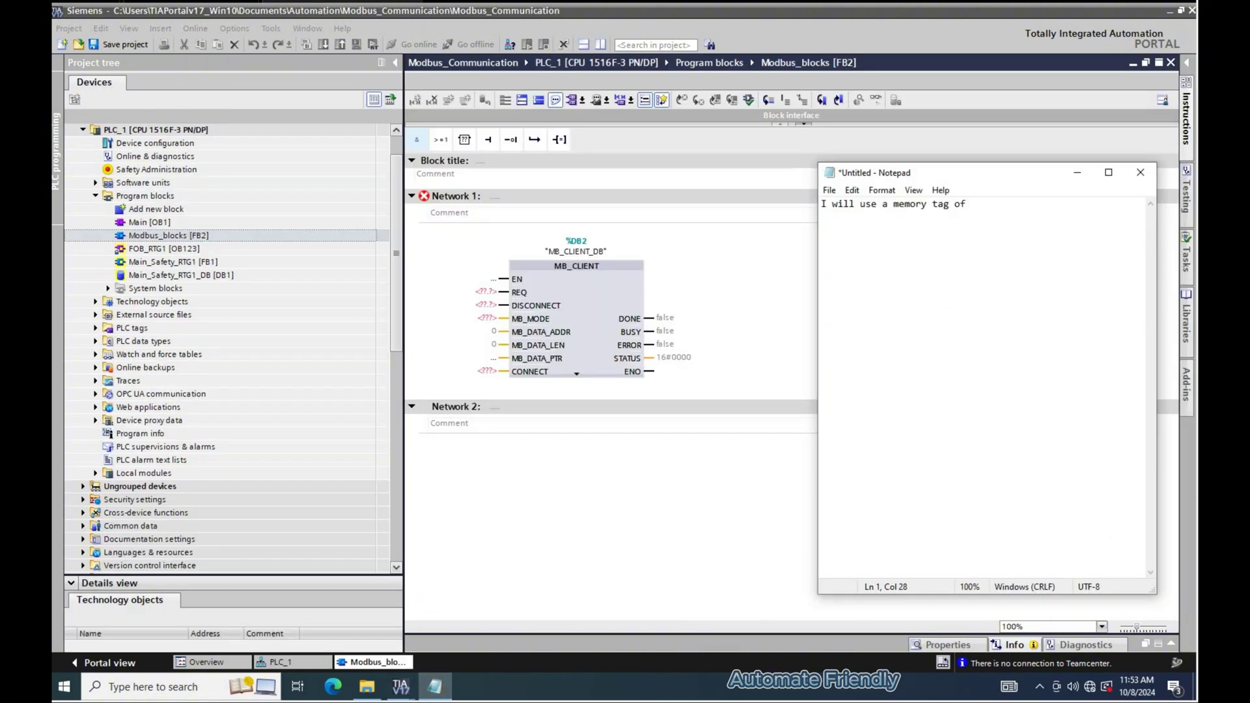
# Complete the Notepad note saying that a 1Hz memory tag will be used to trigger a communication request.
pyautogui.write('trigger a communication request')
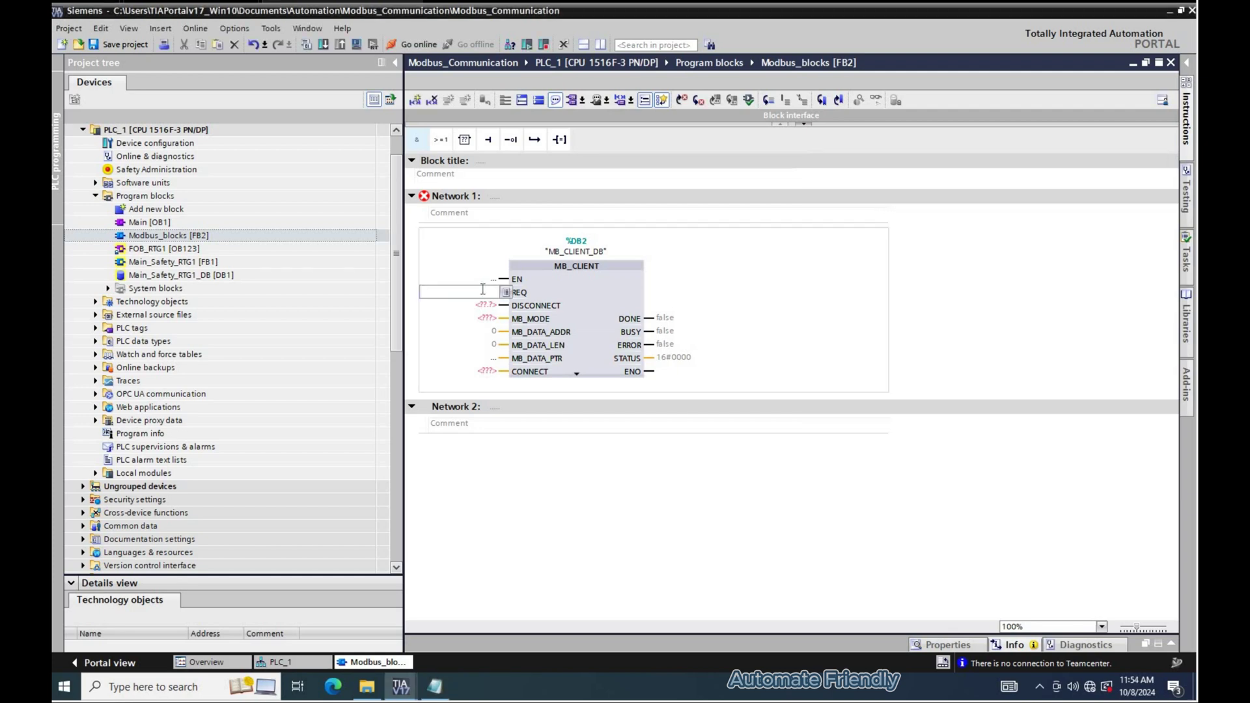
# Assign %M0.5 to the REQ input of MB_CLIENT and rename its PLC tag Clock_mem_1Hz.
pyautogui.write('%M0.5')
pyautogui.press('Return')
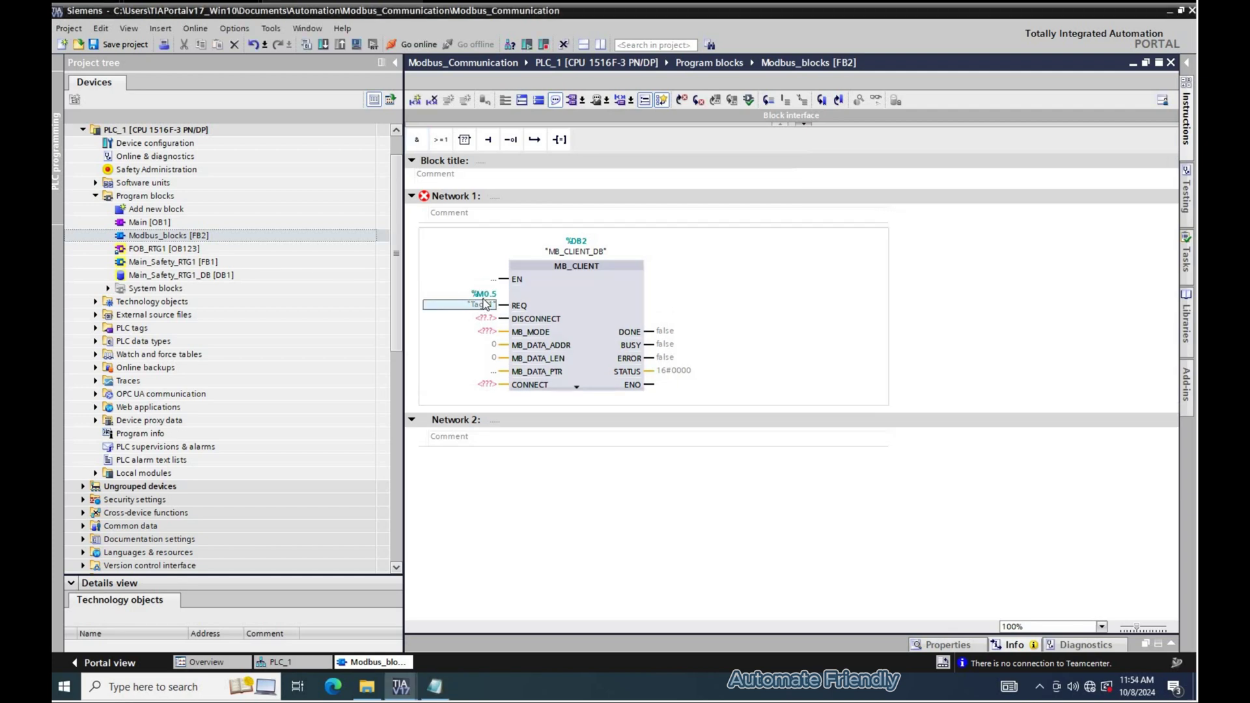
pyautogui.click(95, 328)
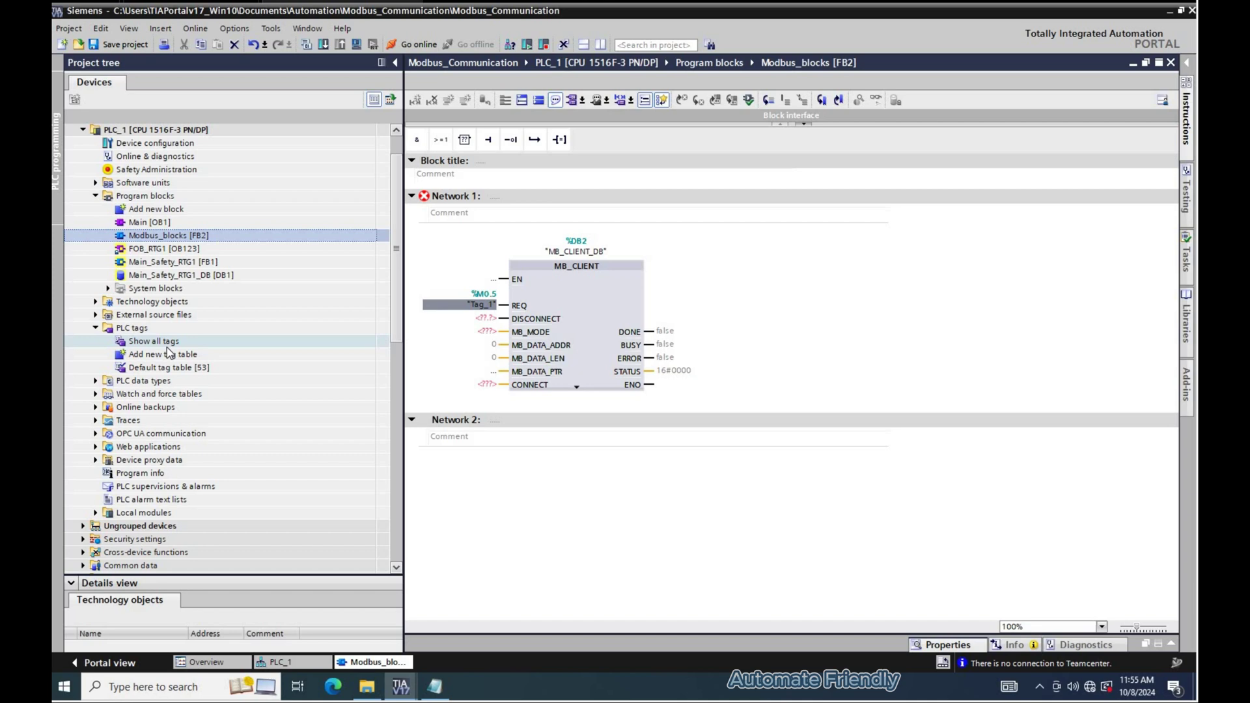
pyautogui.doubleClick(168, 346)
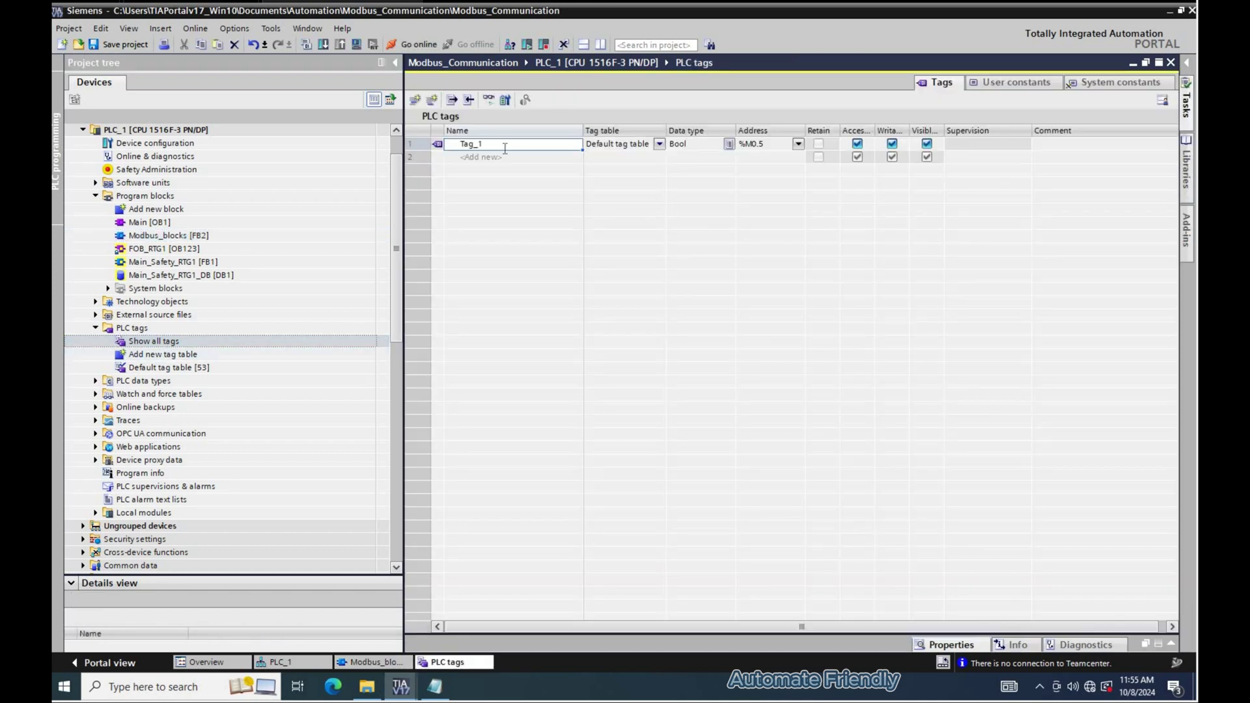
pyautogui.write('Clock_mem_bit')
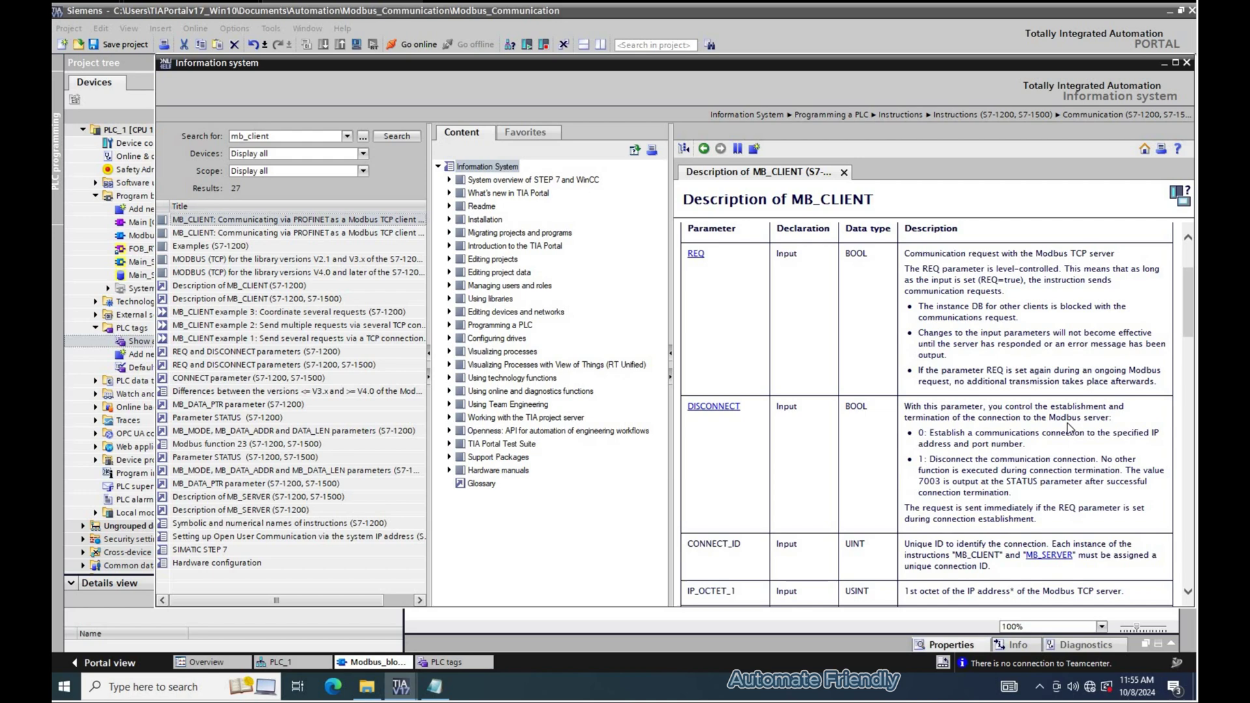
# Examine what values 0 and 1 of the DISCONNECT parameter do in the MB_CLIENT help description.
pyautogui.moveTo(930, 432); pyautogui.dragTo(1018, 446)
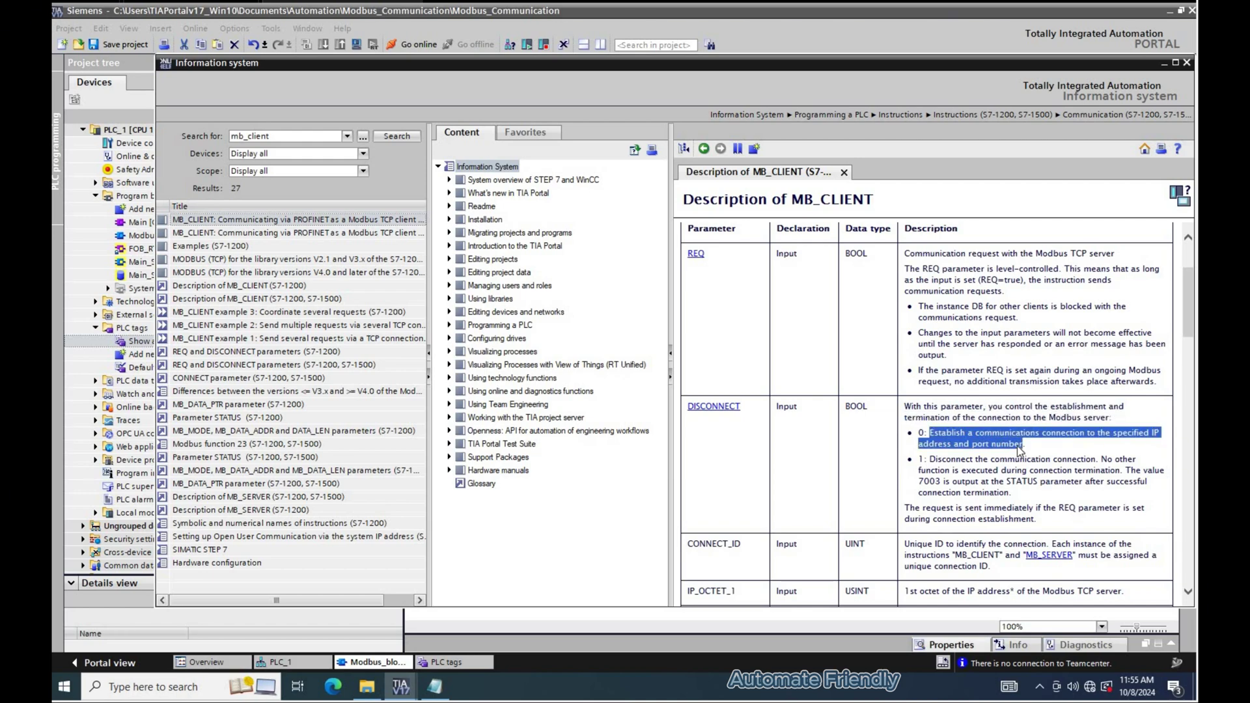
pyautogui.moveTo(930, 458); pyautogui.dragTo(1035, 480)
pyautogui.click(1035, 481)
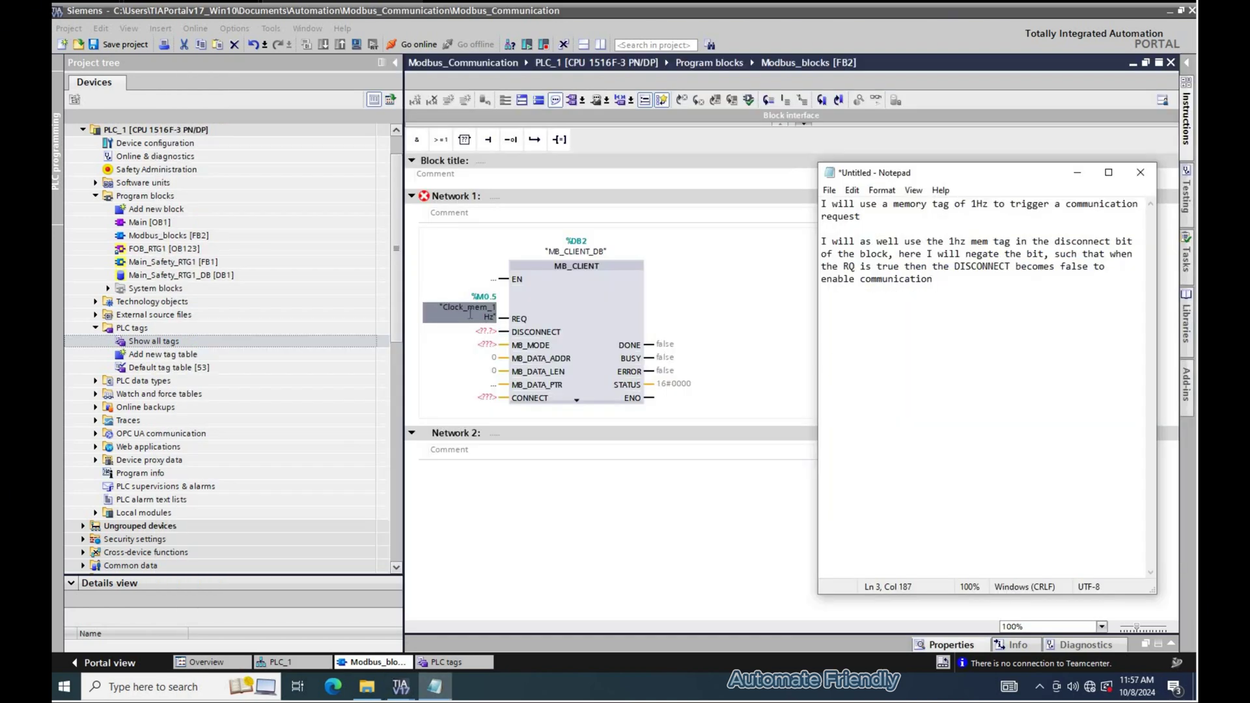
# Copy the Clock_mem_1Hz tag from the REQ input to the DISCONNECT input of MB_CLIENT.
pyautogui.click(467, 310)
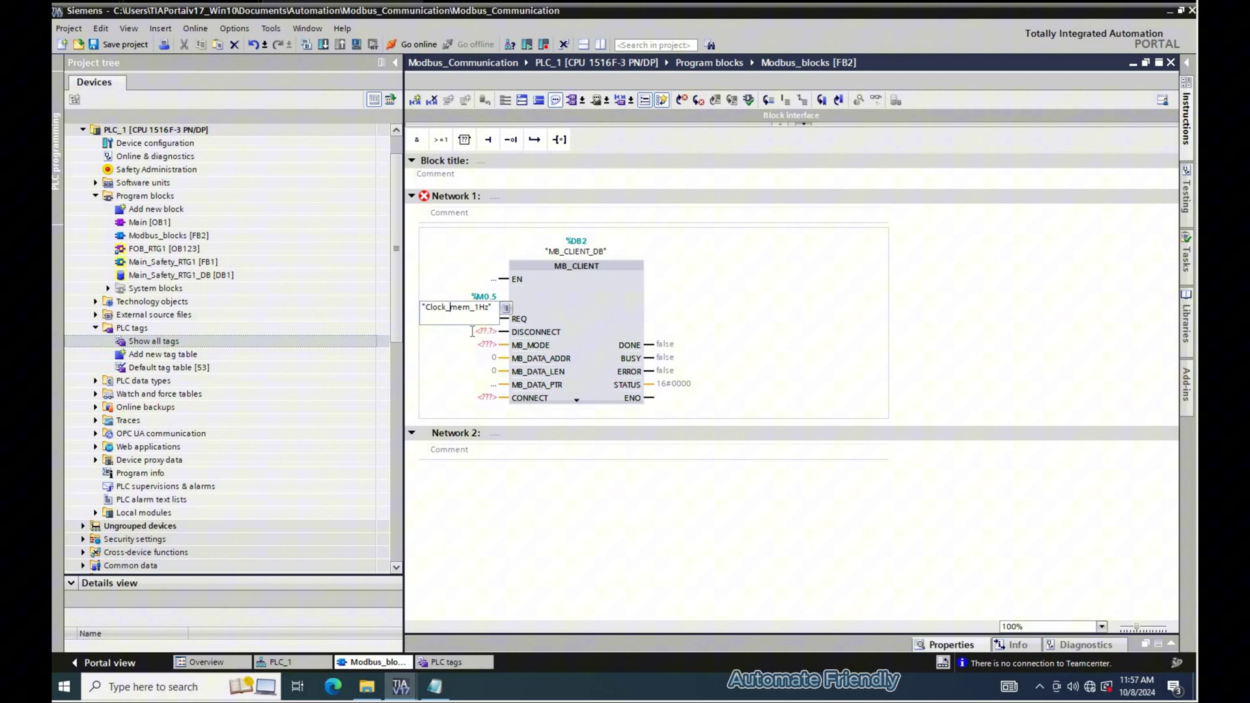
pyautogui.hotkey('ctrl', 'a')
pyautogui.hotkey('ctrl', 'c')
pyautogui.doubleClick(474, 331)
pyautogui.hotkey('ctrl', 'v')
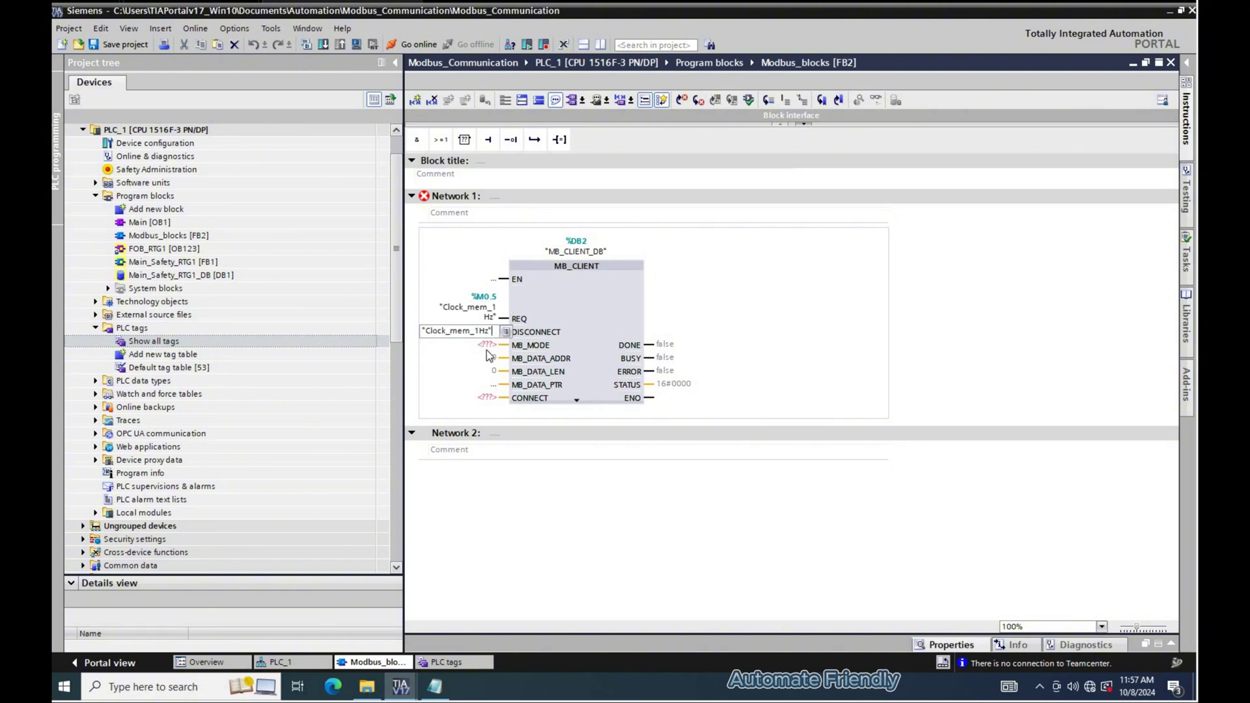
pyautogui.press('Return')
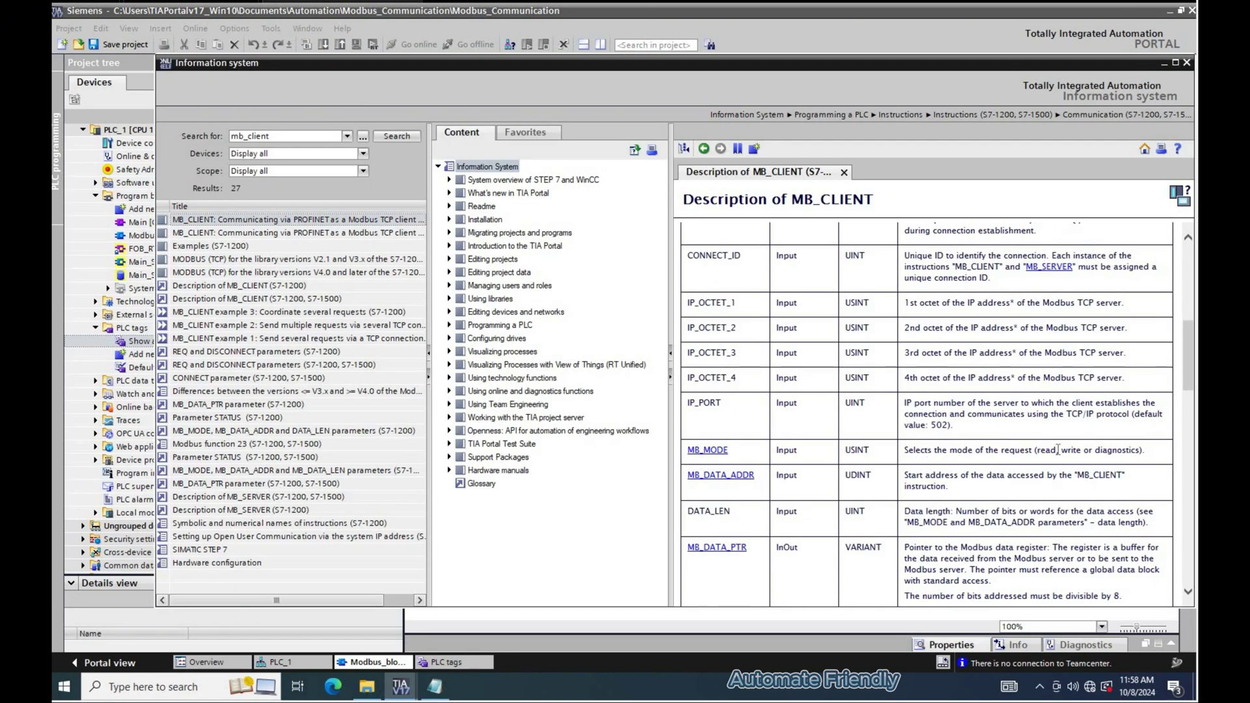
# Examine the MB_MODE parameter's help and its table relating modes, data addresses and lengths to Modbus read and write functions.
pyautogui.moveTo(904, 450); pyautogui.dragTo(1139, 450)
pyautogui.doubleClick(1046, 450)
pyautogui.doubleClick(1114, 449)
pyautogui.click(722, 449)
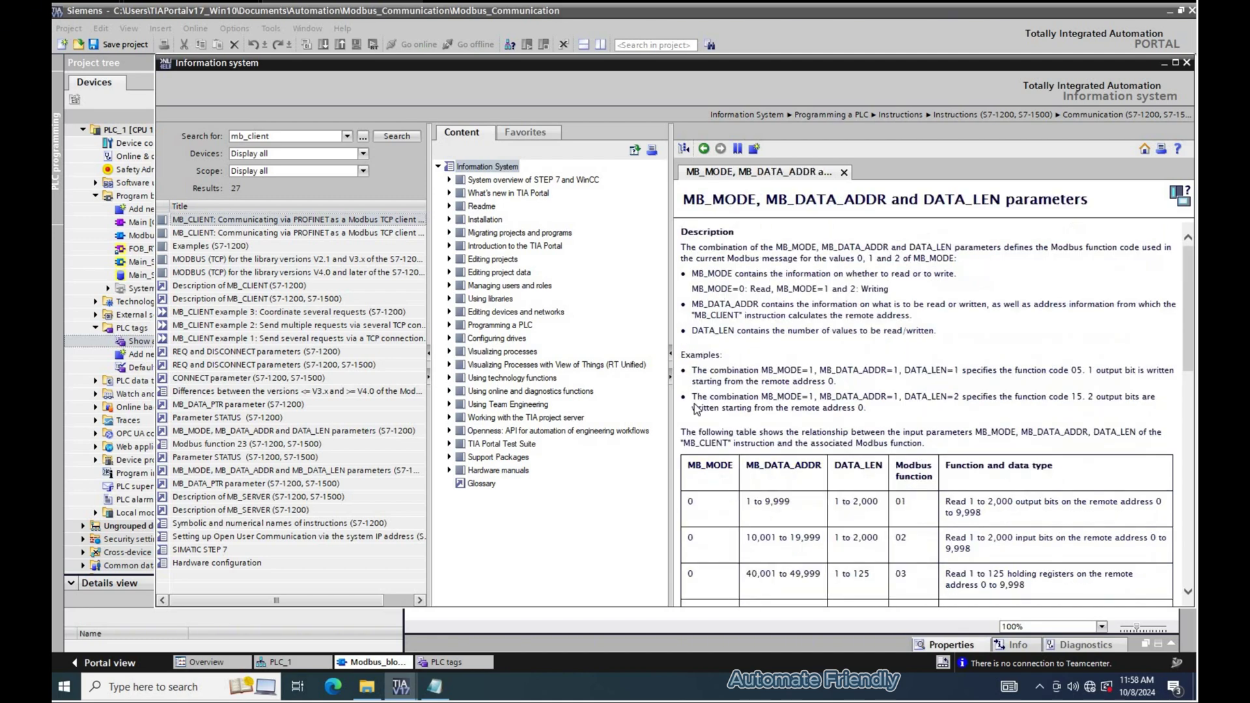
pyautogui.scroll(-10, 693, 391)
pyautogui.doubleClick(955, 415)
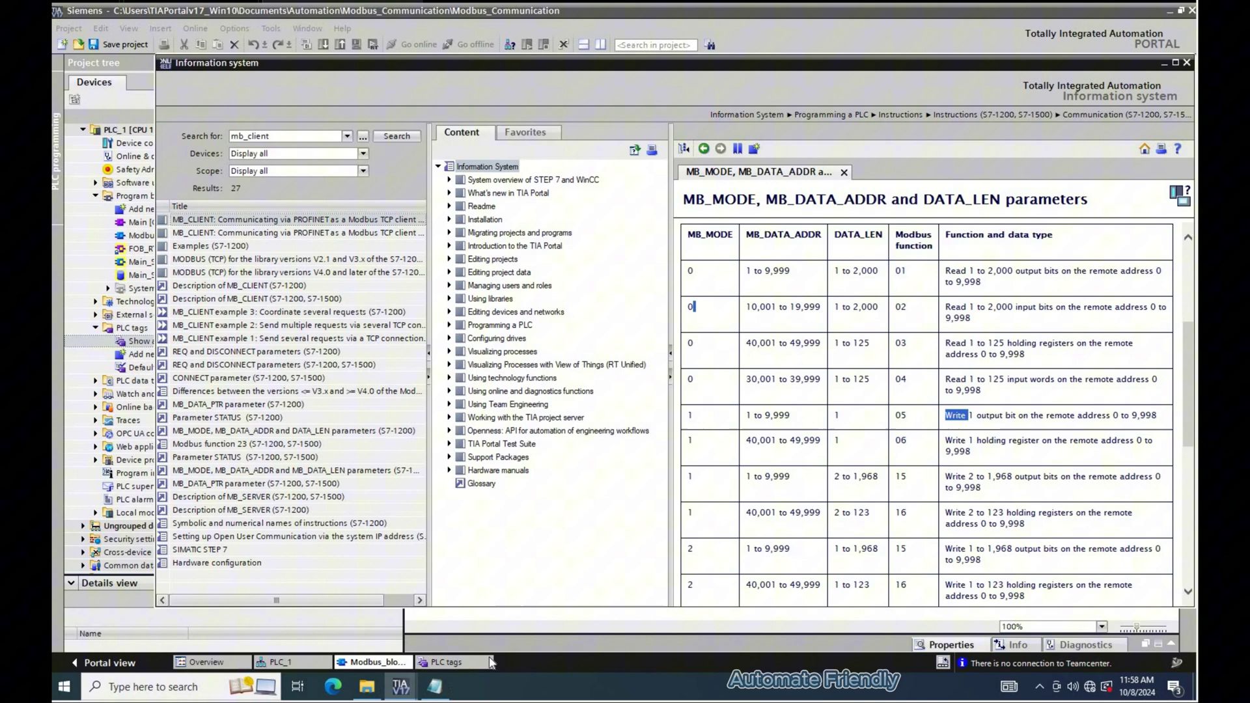
# In Notepad, add "We want to read data from a Modbus server, so we will assign 0 to the Mode", and set MB_MODE to 0.
pyautogui.click(434, 686)
pyautogui.write('We want to read ')
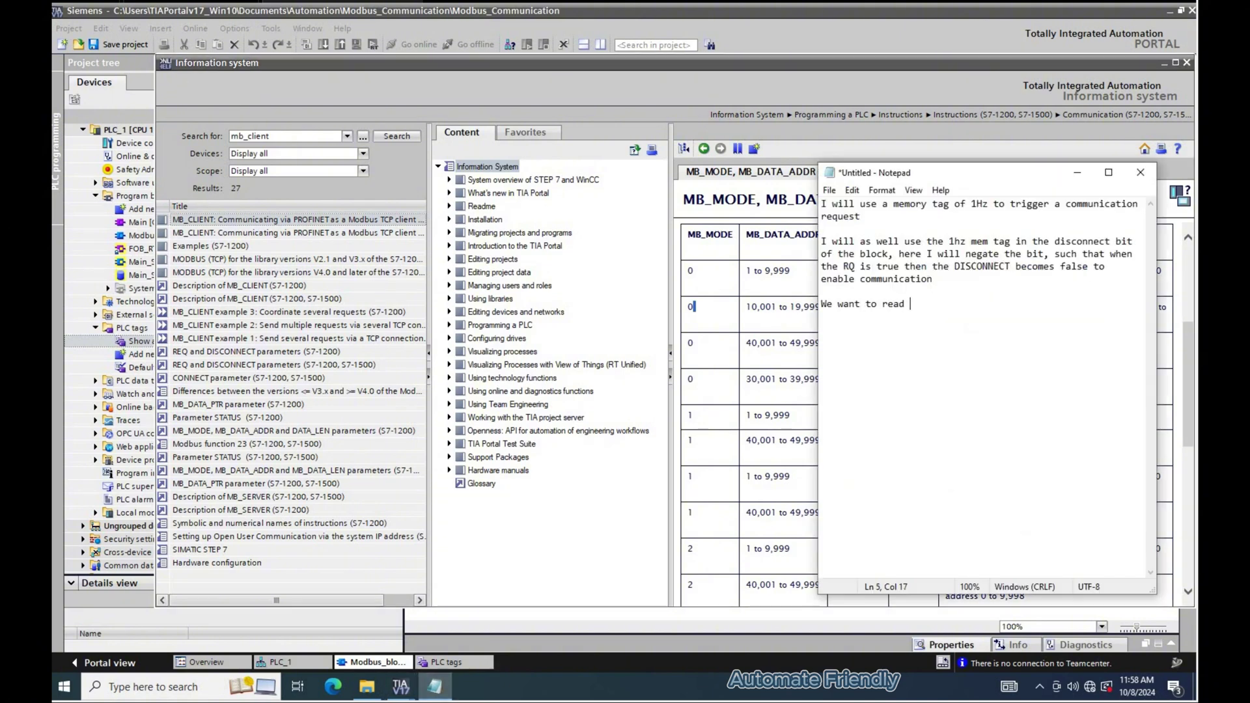
pyautogui.write('data from a Modbus server, so we will use')
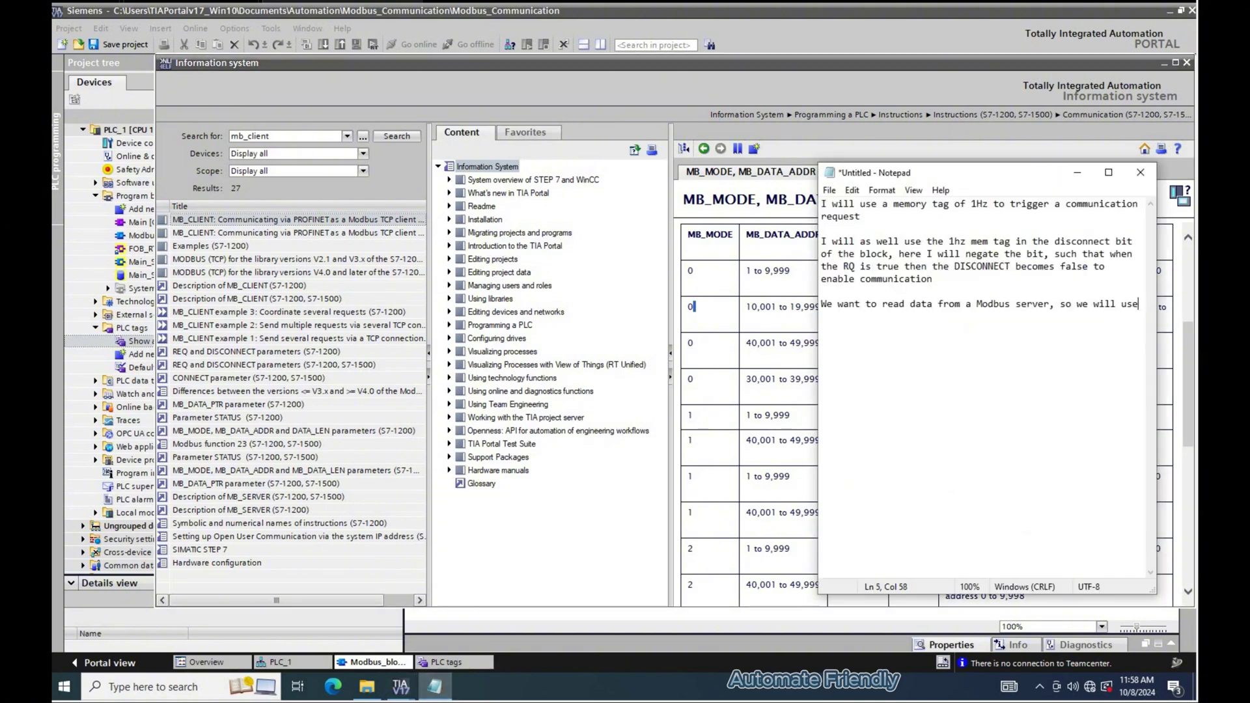
pyautogui.press('BackSpace')
pyautogui.press('BackSpace')
pyautogui.press('BackSpace')
pyautogui.write('assign 0 to the Mode')
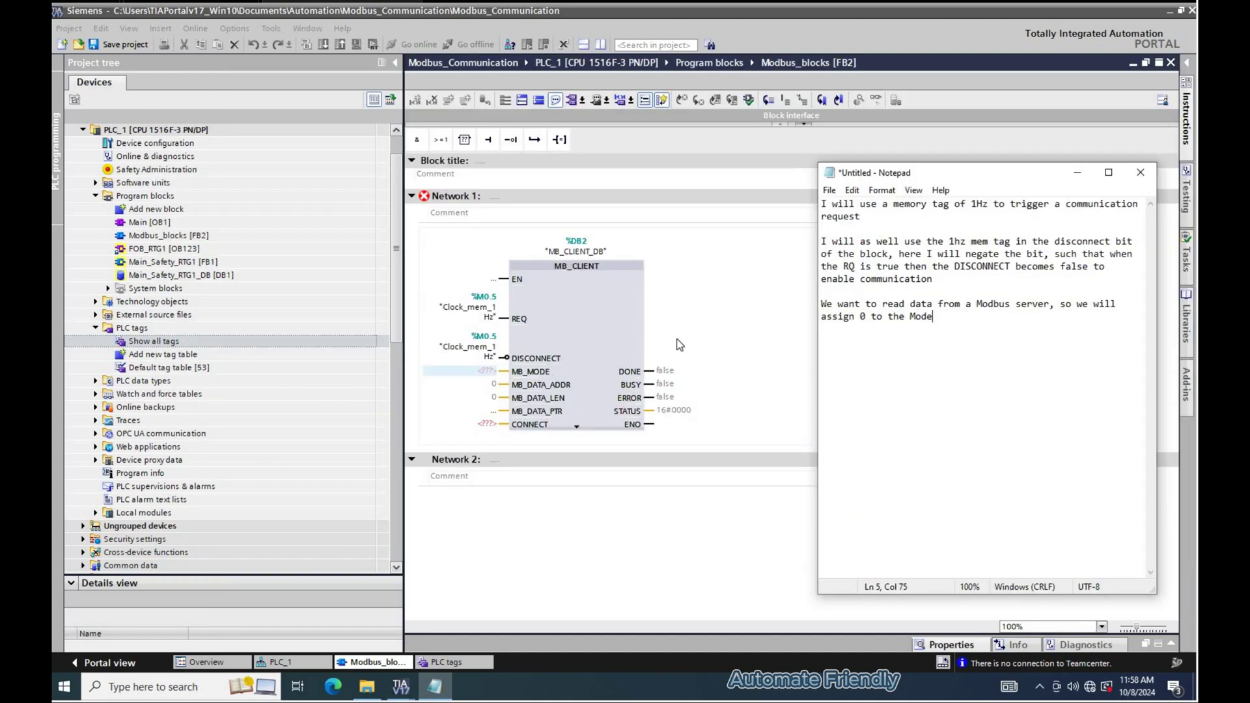
pyautogui.click(679, 345)
pyautogui.write('0')
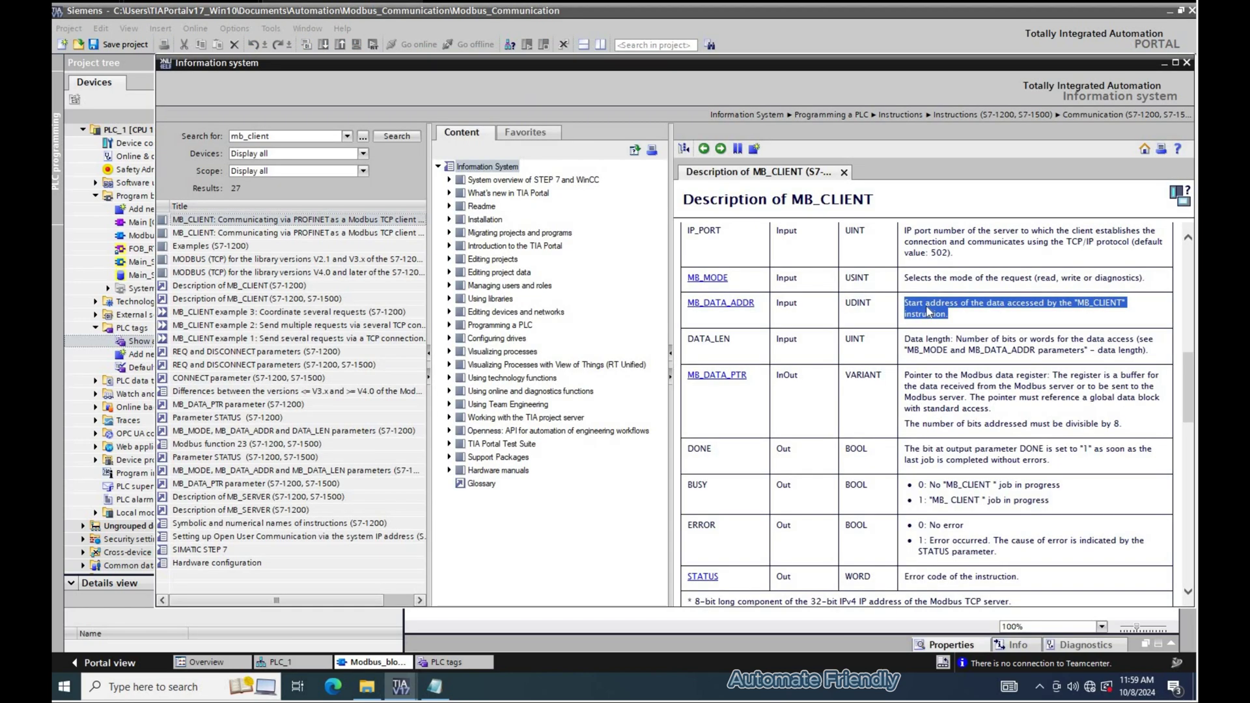
# Examine the MB_DATA_ADDR parameter's help and the table's address ranges for the Modbus read functions.
pyautogui.click(736, 304)
pyautogui.scroll(-5, 736, 304)
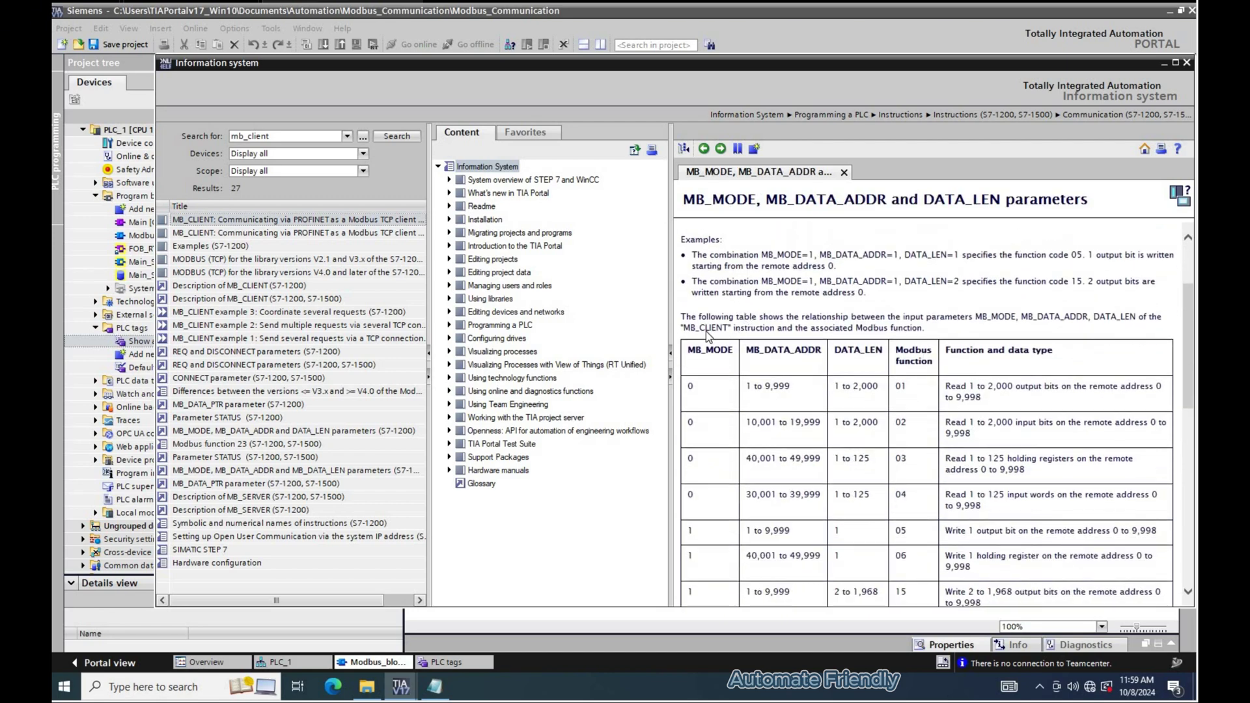
pyautogui.scroll(-1, 708, 333)
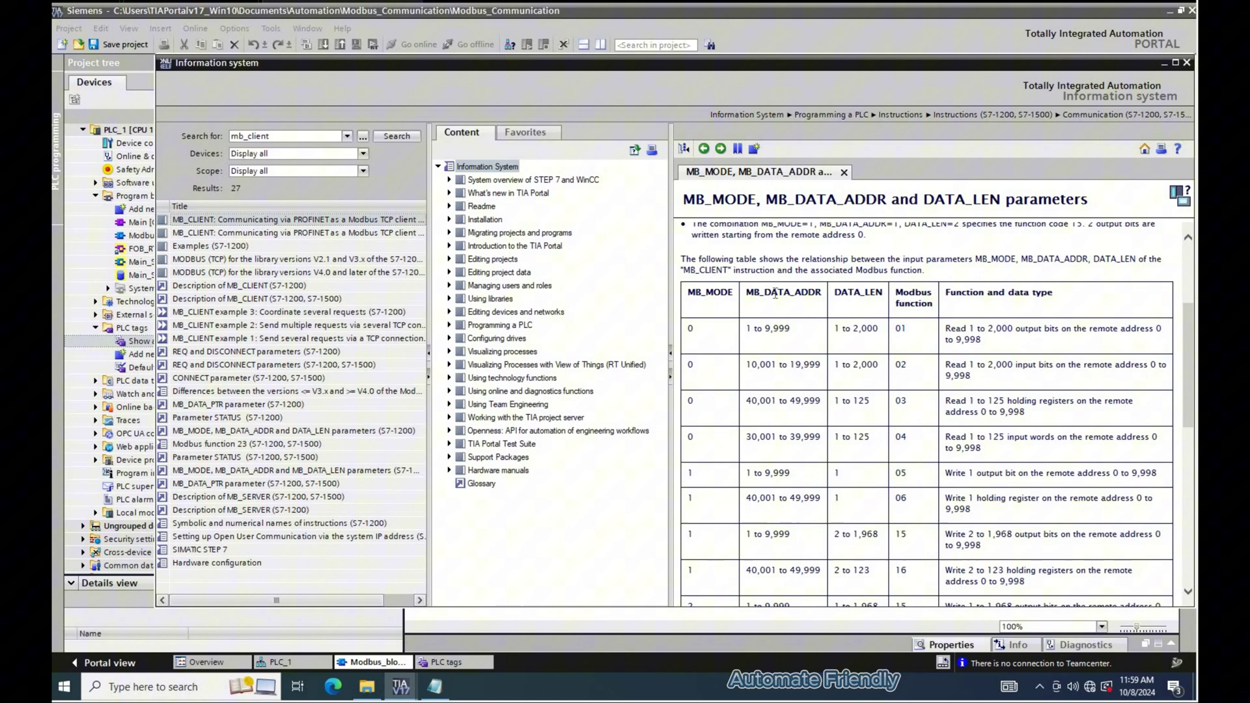
pyautogui.moveTo(816, 292); pyautogui.dragTo(745, 293)
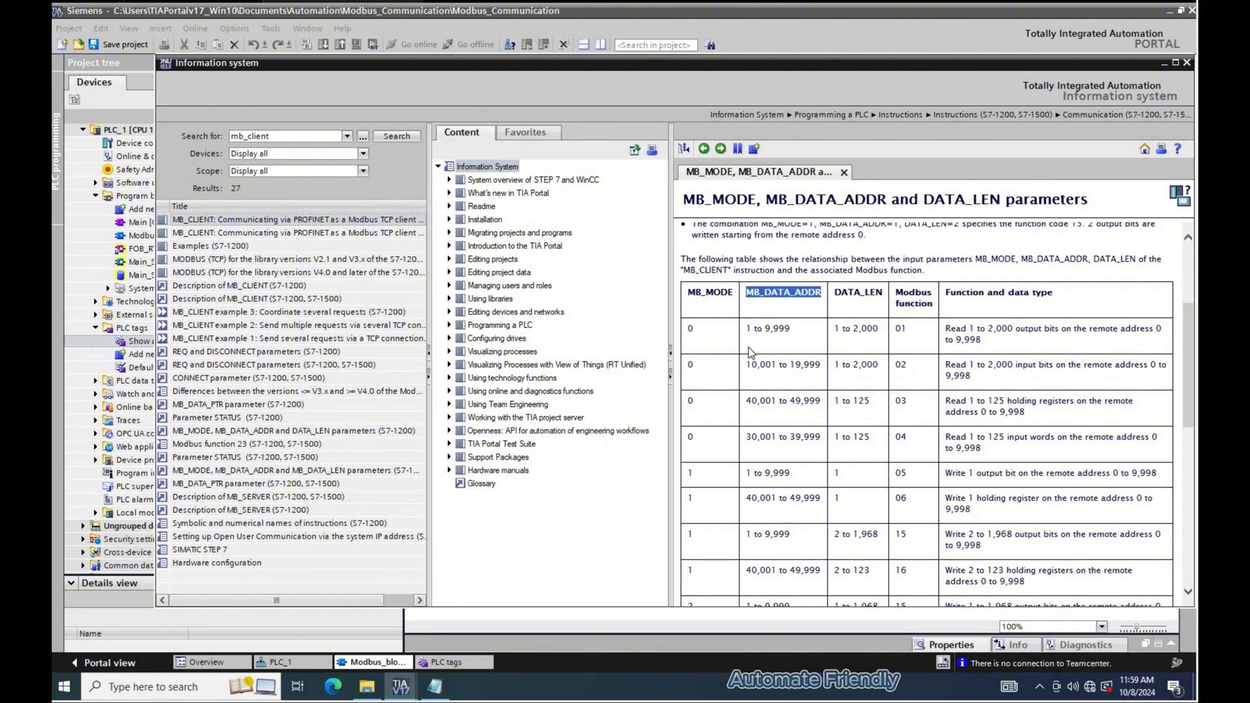
pyautogui.moveTo(1014, 330); pyautogui.dragTo(1068, 345)
pyautogui.moveTo(1014, 365); pyautogui.dragTo(1121, 450)
pyautogui.scroll(-1, 989, 463)
pyautogui.click(989, 463)
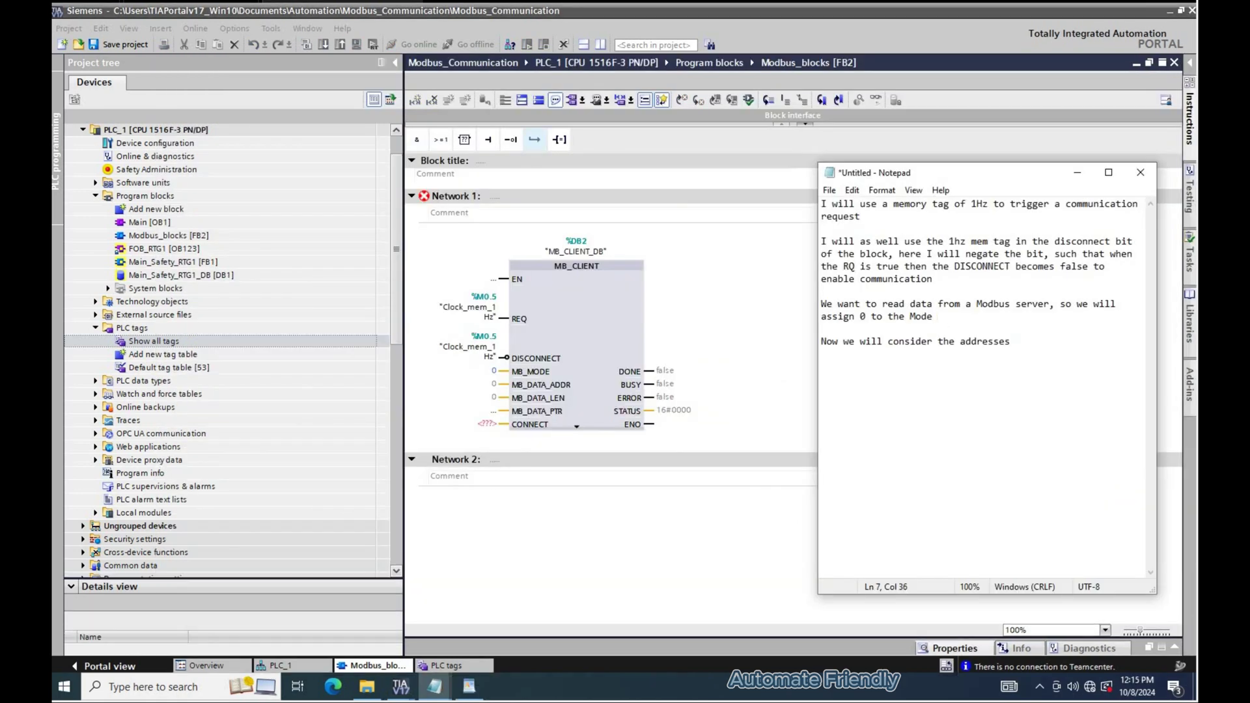
# Complete the Notepad note with "we want to read as in the table we have" and check the input register addresses in WordPad's Modbus_data.rtf.
pyautogui.write('we want to read as in the table we have')
pyautogui.click(469, 686)
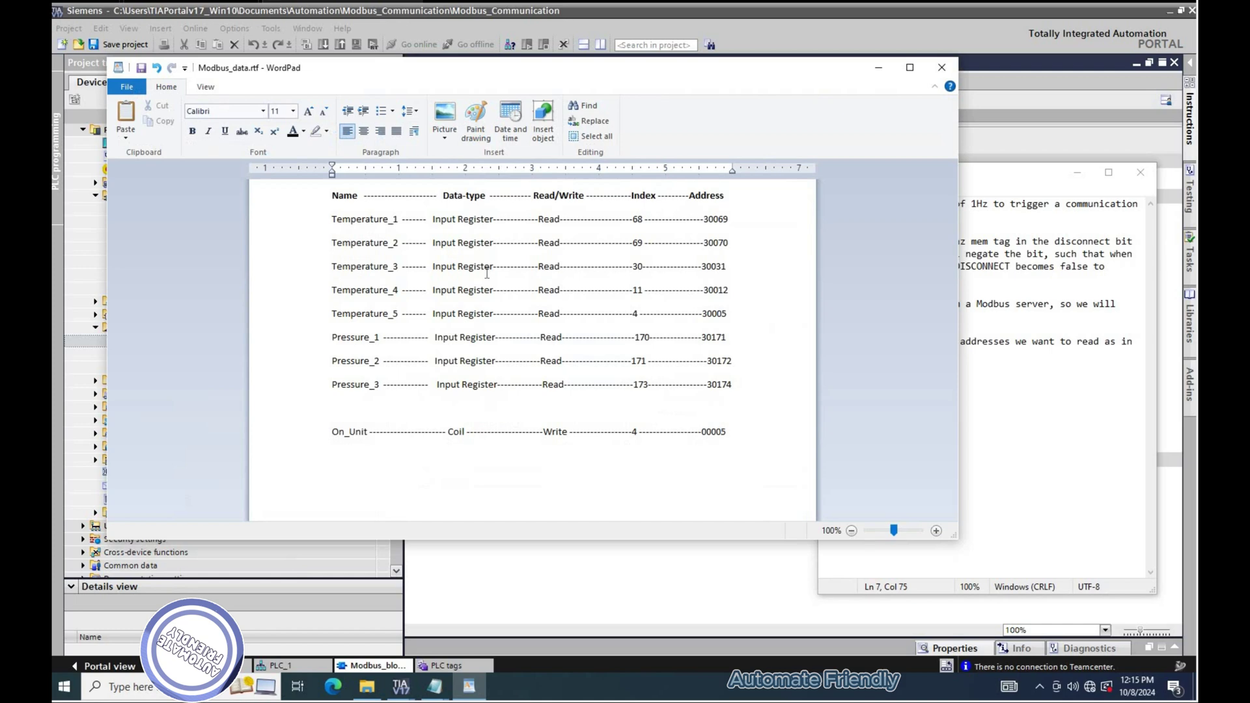
pyautogui.moveTo(332, 218); pyautogui.dragTo(732, 398)
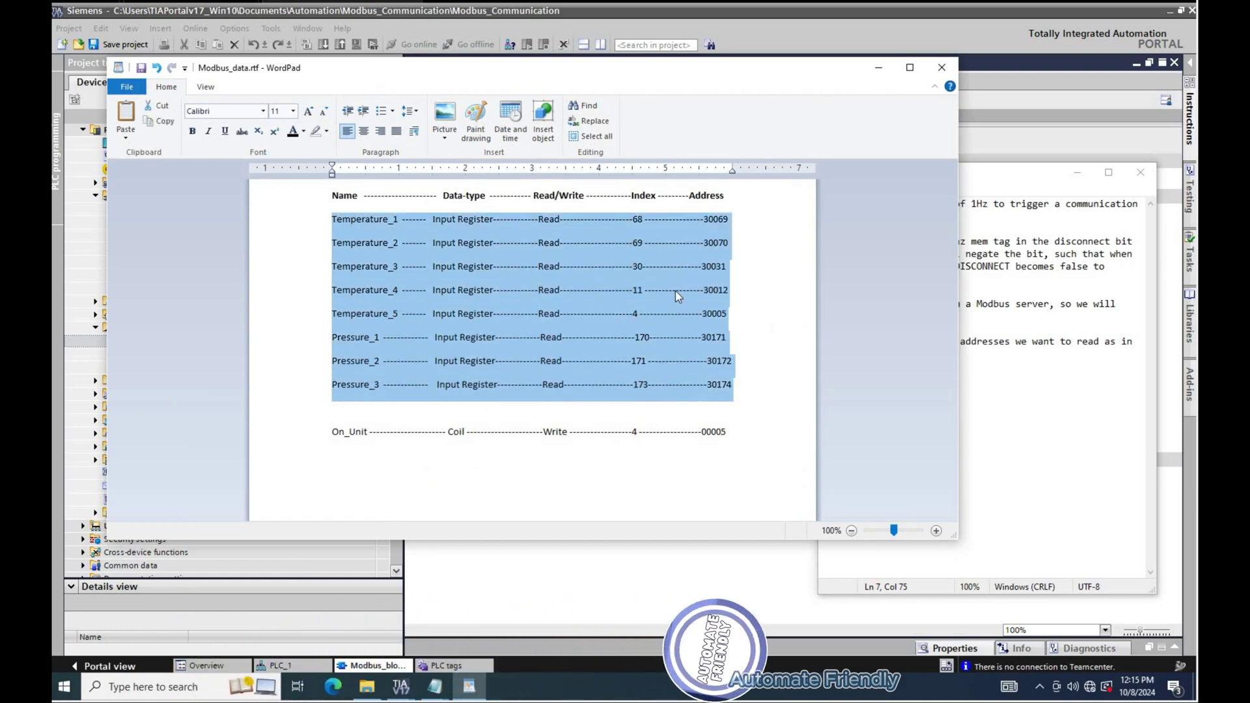
pyautogui.doubleClick(712, 224)
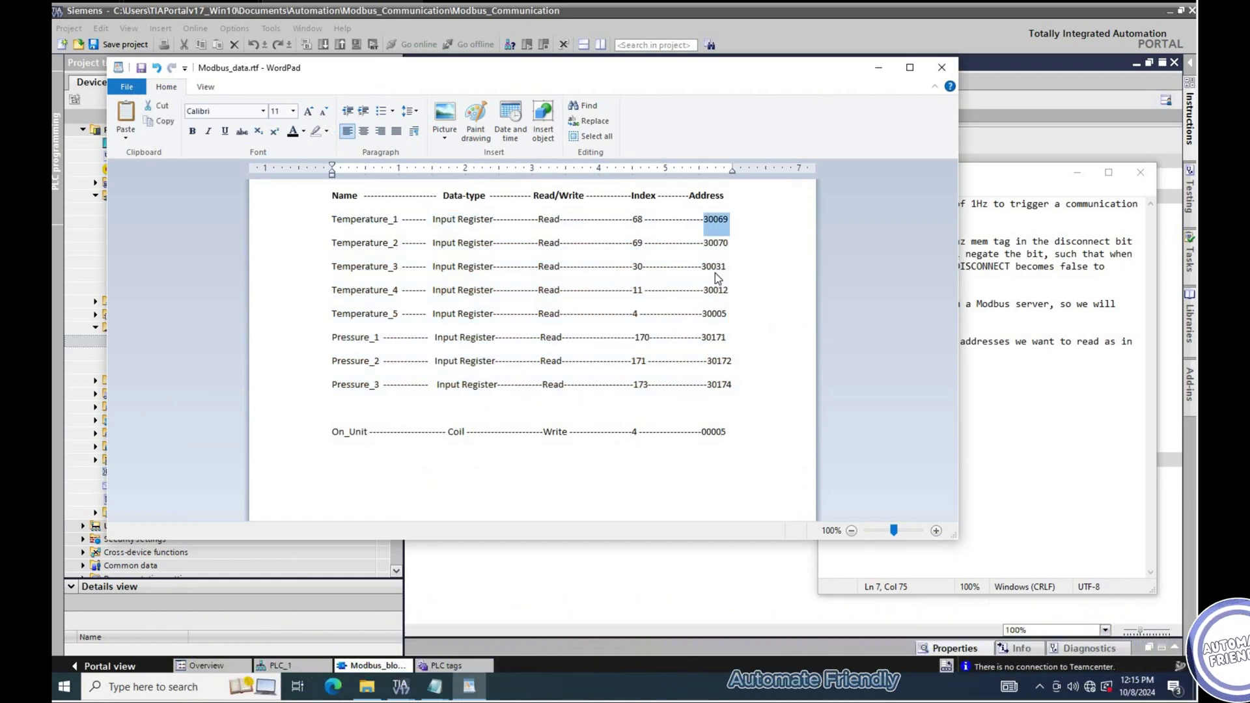
pyautogui.doubleClick(716, 276)
pyautogui.click(712, 315)
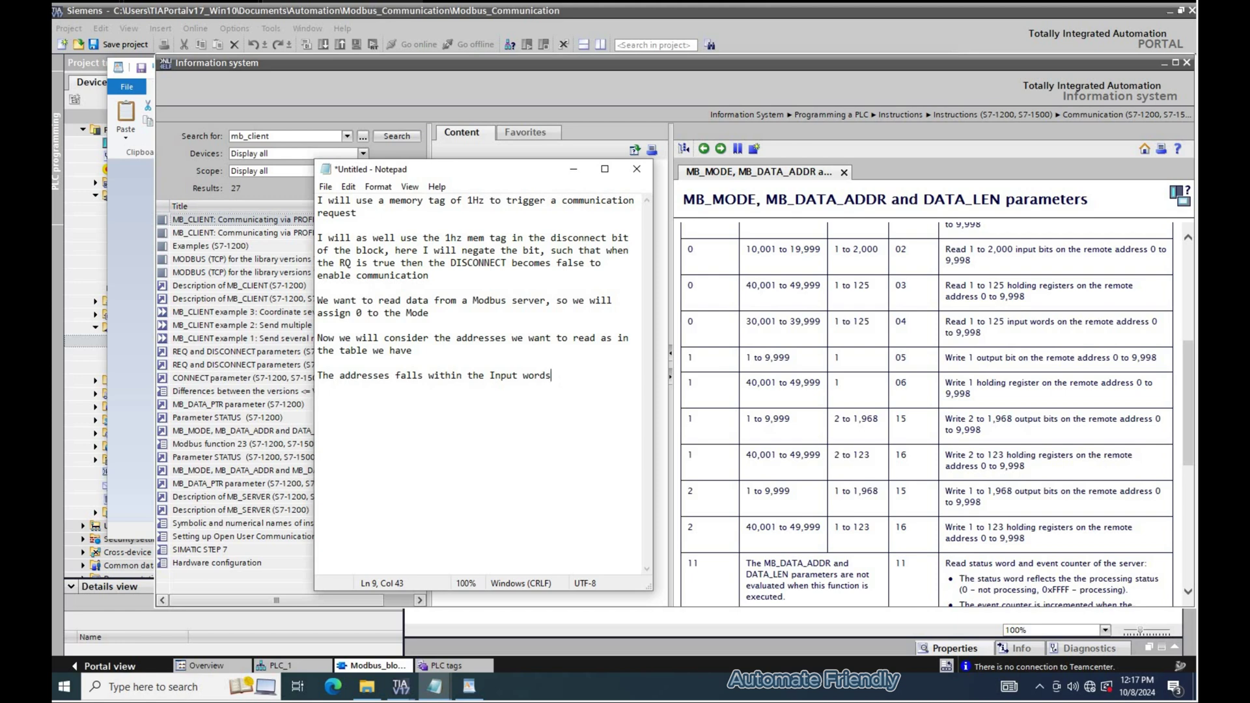
# Add the note "Now we will consider the starting address from the list of addresses we have in the table".
pyautogui.press('Return')
pyautogui.press('Return')
pyautogui.write('Now we will consider the starting address')
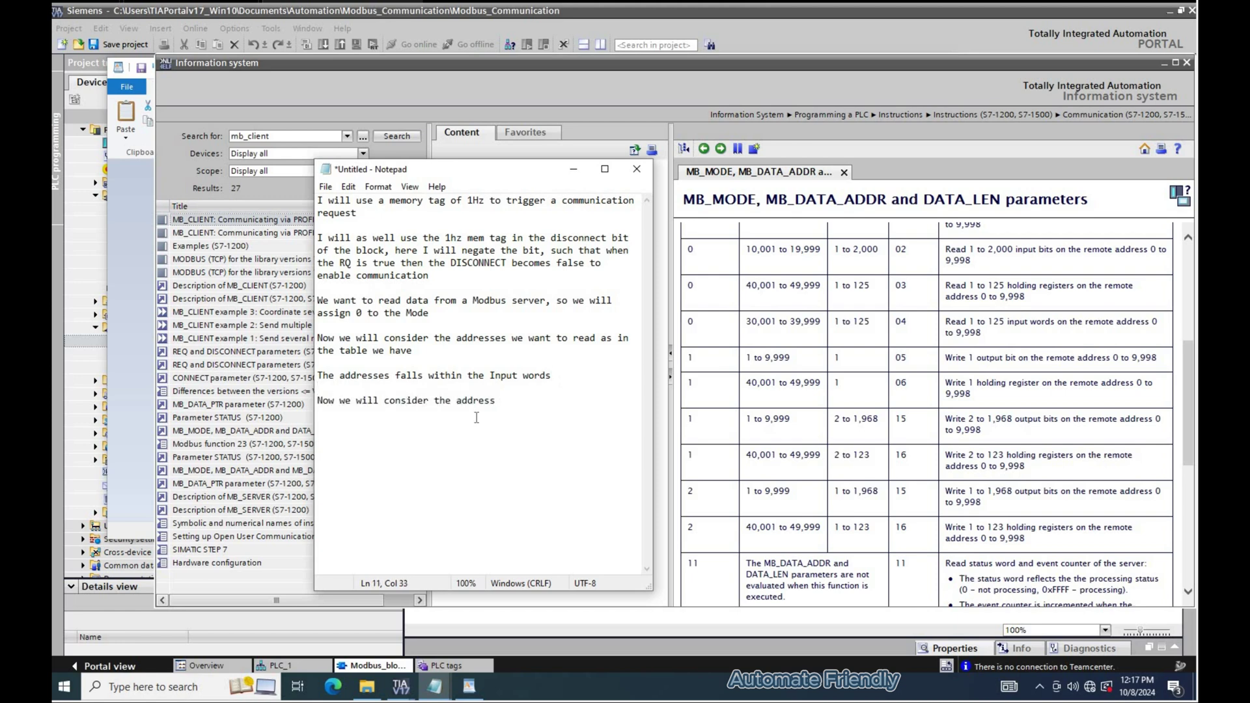
pyautogui.press('BackSpace')
pyautogui.press('BackSpace')
pyautogui.press('BackSpace')
pyautogui.press('BackSpace')
pyautogui.press('BackSpace')
pyautogui.press('BackSpace')
pyautogui.press('BackSpace')
pyautogui.write('starting address from the list of ')
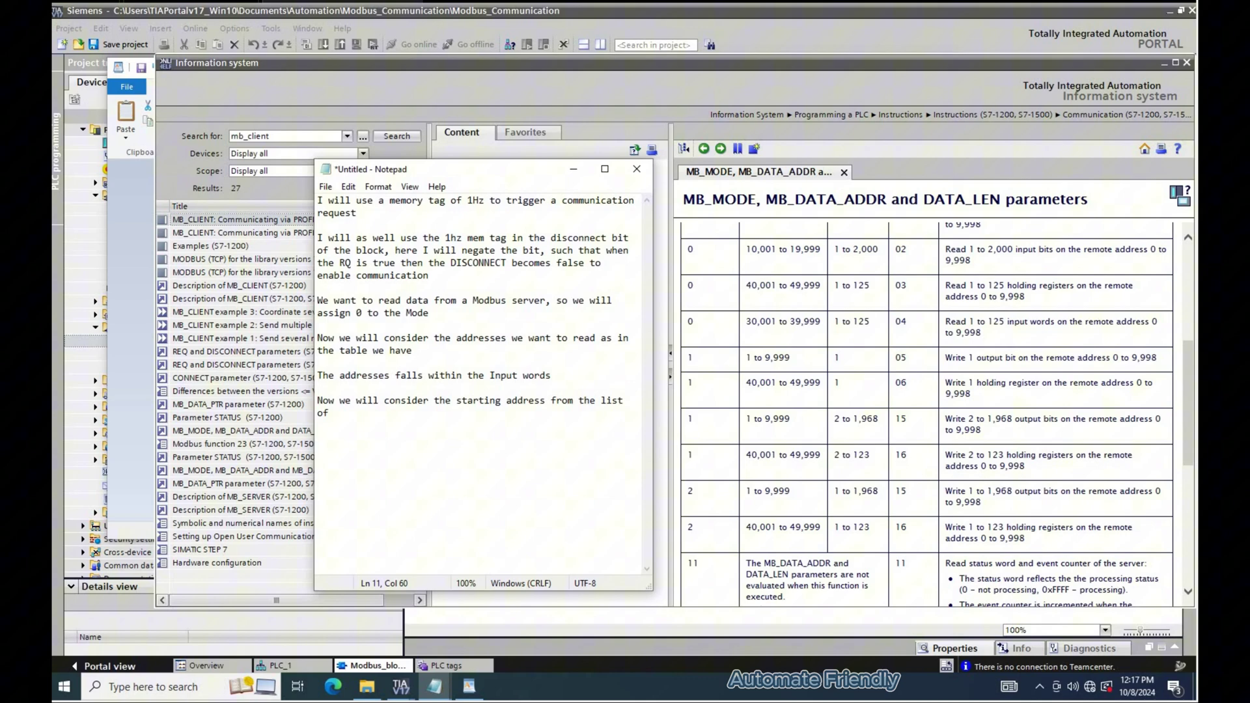
pyautogui.write('addresses we have in the table')
# Check Temperature_5's address in WordPad and note in Notepad that the lowest address is 30005 and MB_DATA_ADDR can be 30001.
pyautogui.click(469, 687)
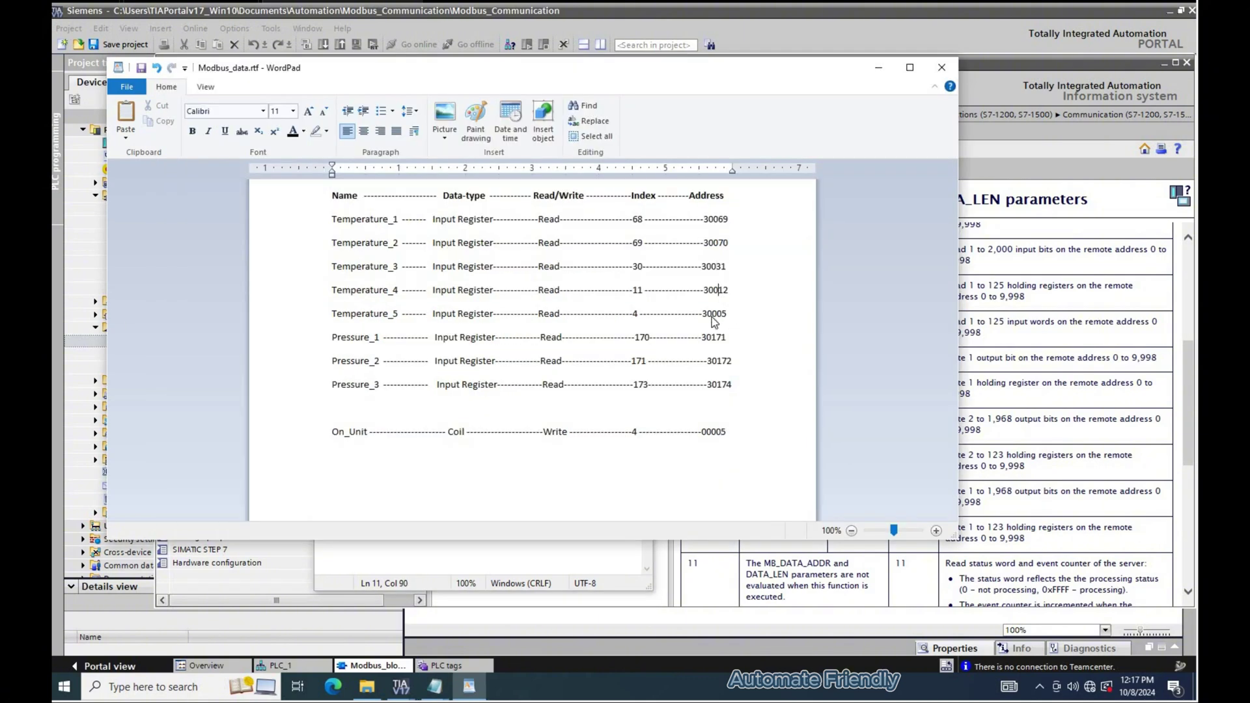
pyautogui.doubleClick(714, 319)
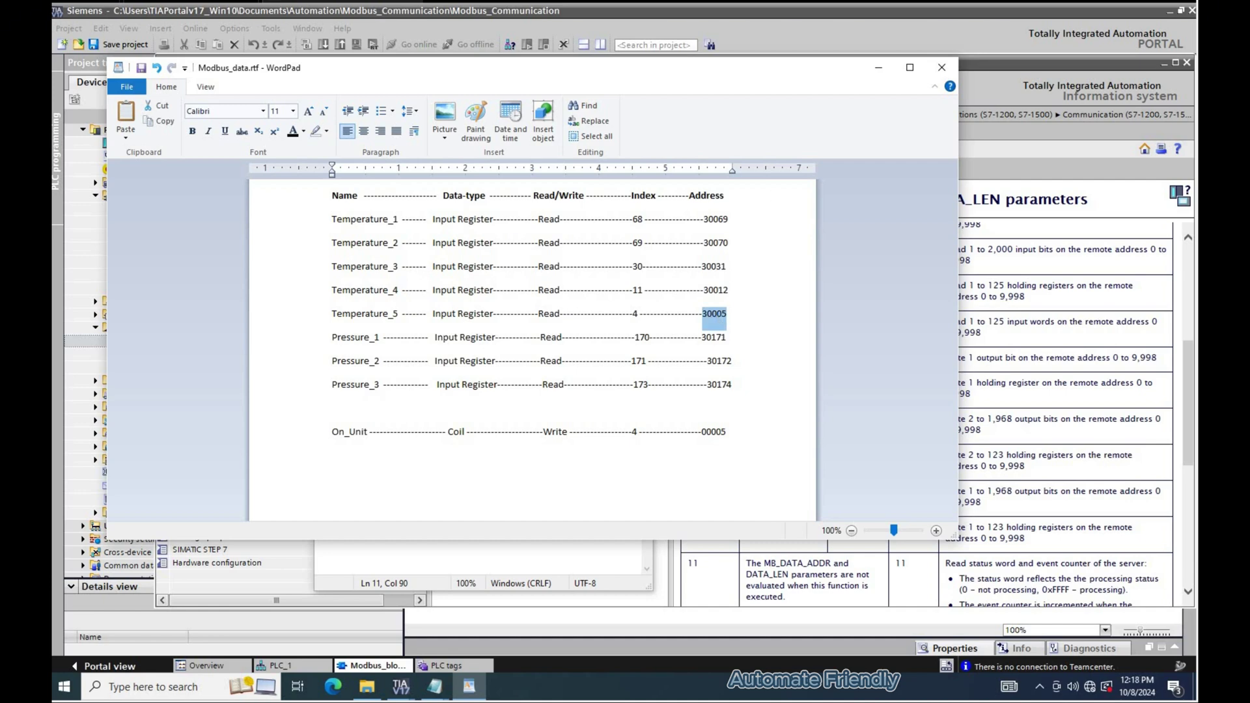
pyautogui.write('we see that the lowest address is 30005, we can have the')
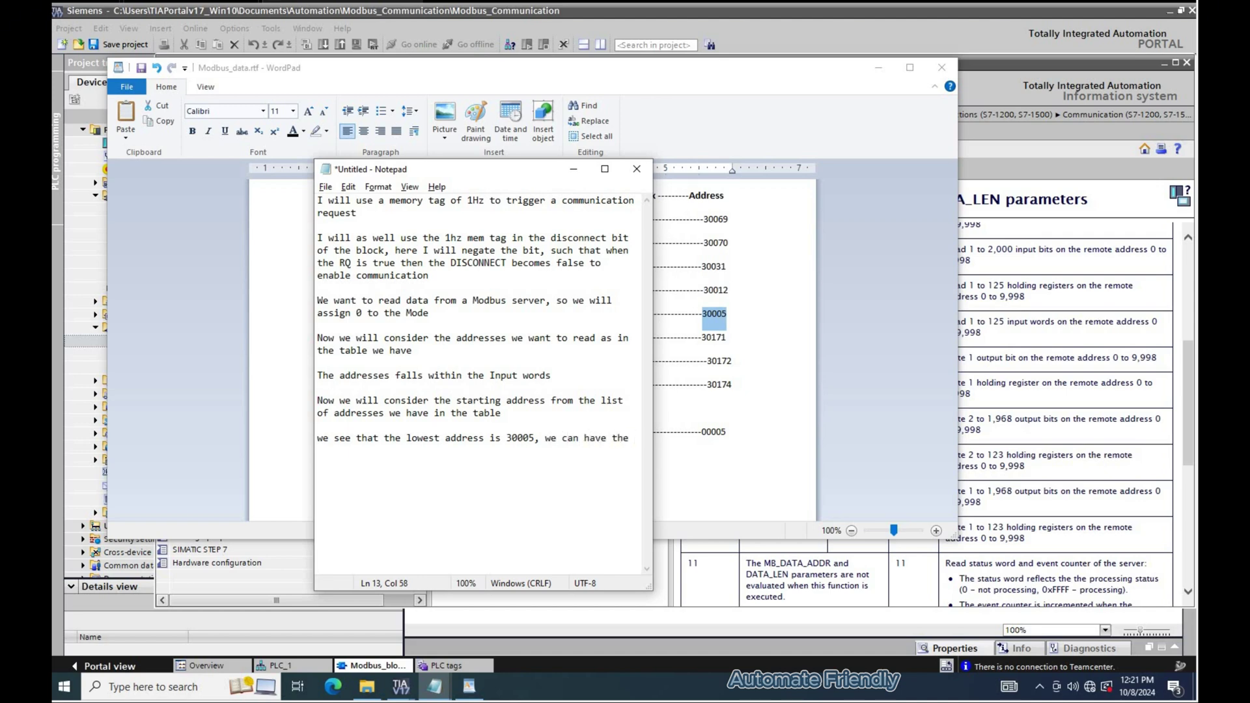
pyautogui.write(' MB_DATA_ADDR to be 30001')
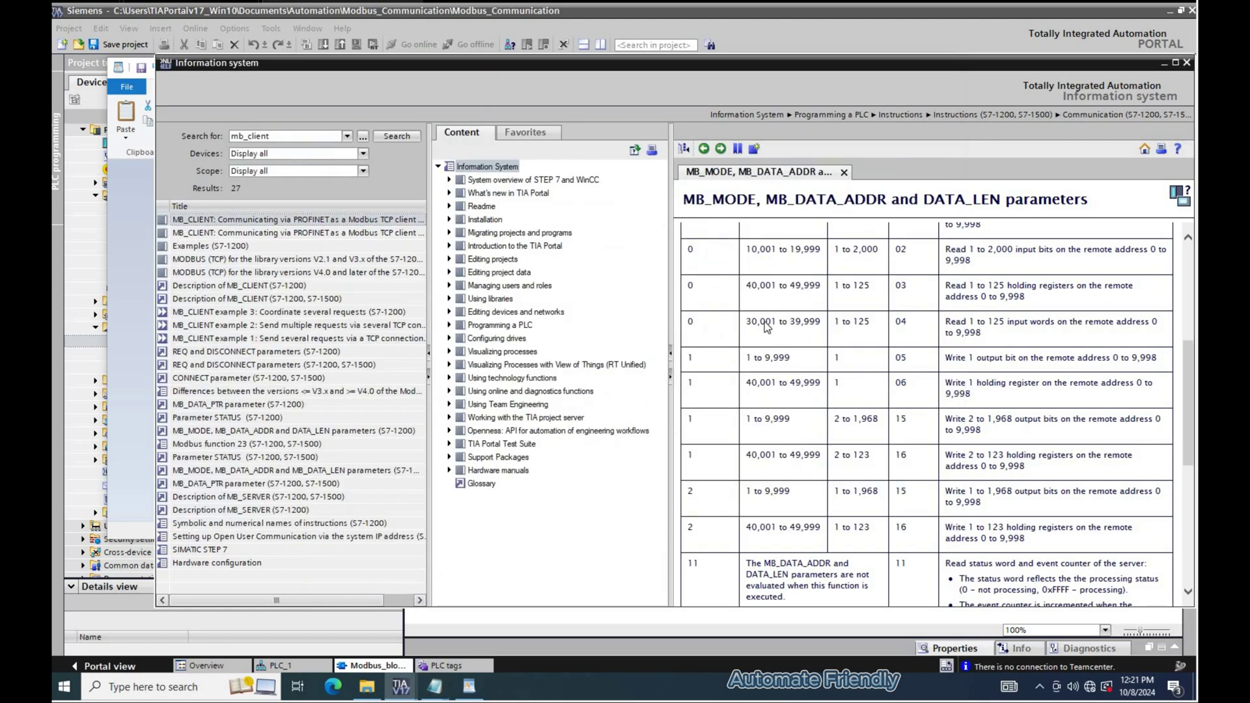
# Check the input-word address range in the help table and set MB_DATA_ADDR of MB_CLIENT to 30001.
pyautogui.doubleClick(765, 324)
pyautogui.click(824, 328)
pyautogui.hotkey('alt', 'Tab')
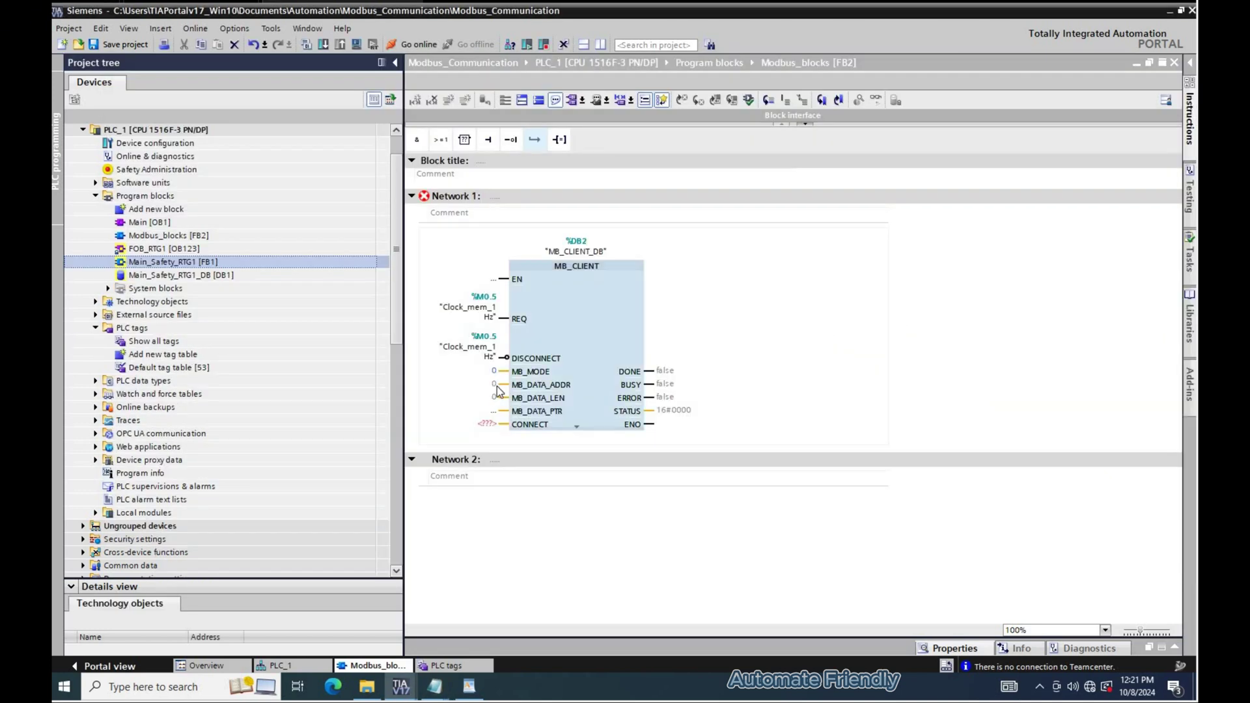
pyautogui.write('30001')
pyautogui.press('Return')
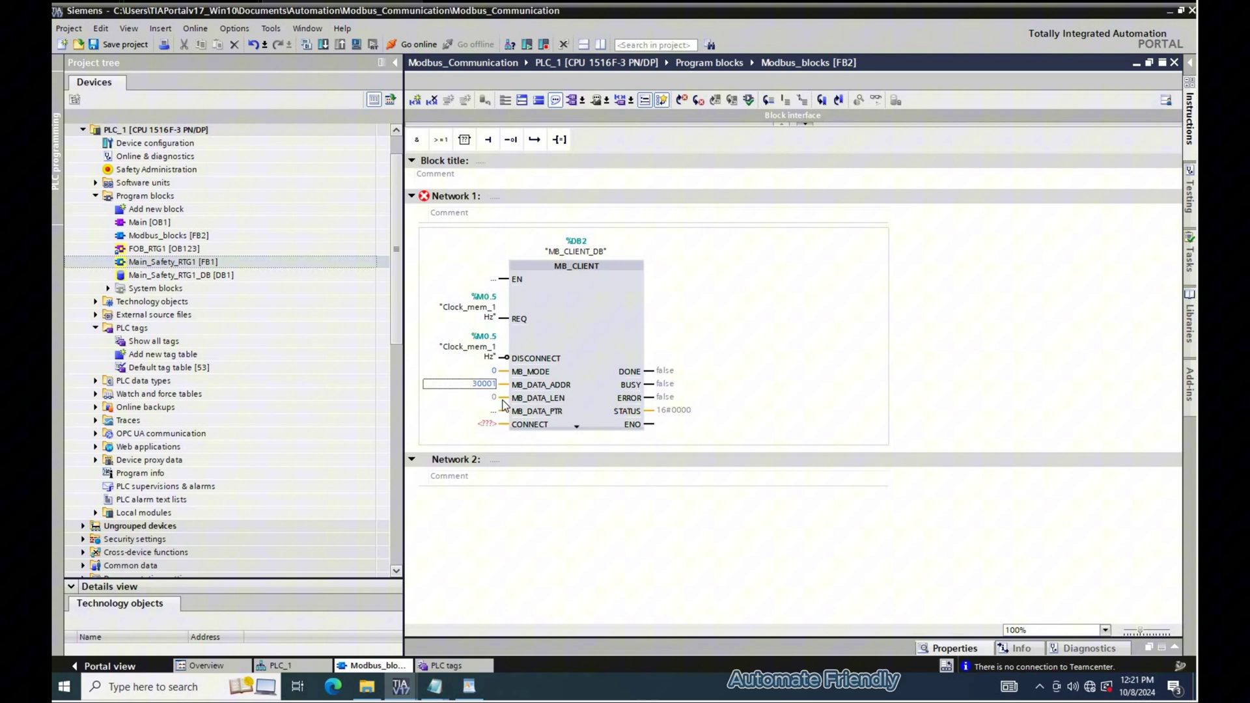
# In Notepad, note that the length of the data must be determined and that the maximum length for each block is 1 to 125.
pyautogui.hotkey('alt', 'Tab')
pyautogui.write('d to determine the lenght of the data we want to read')
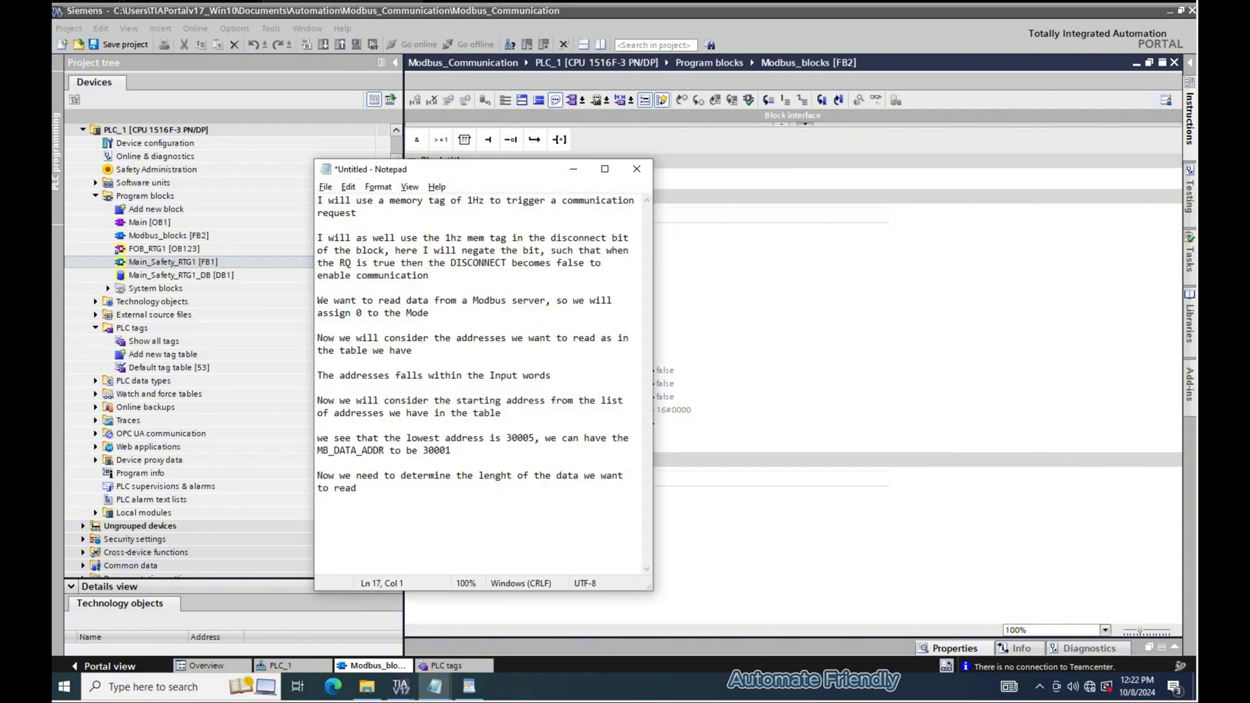
pyautogui.write('Note the maximum lentgh ')
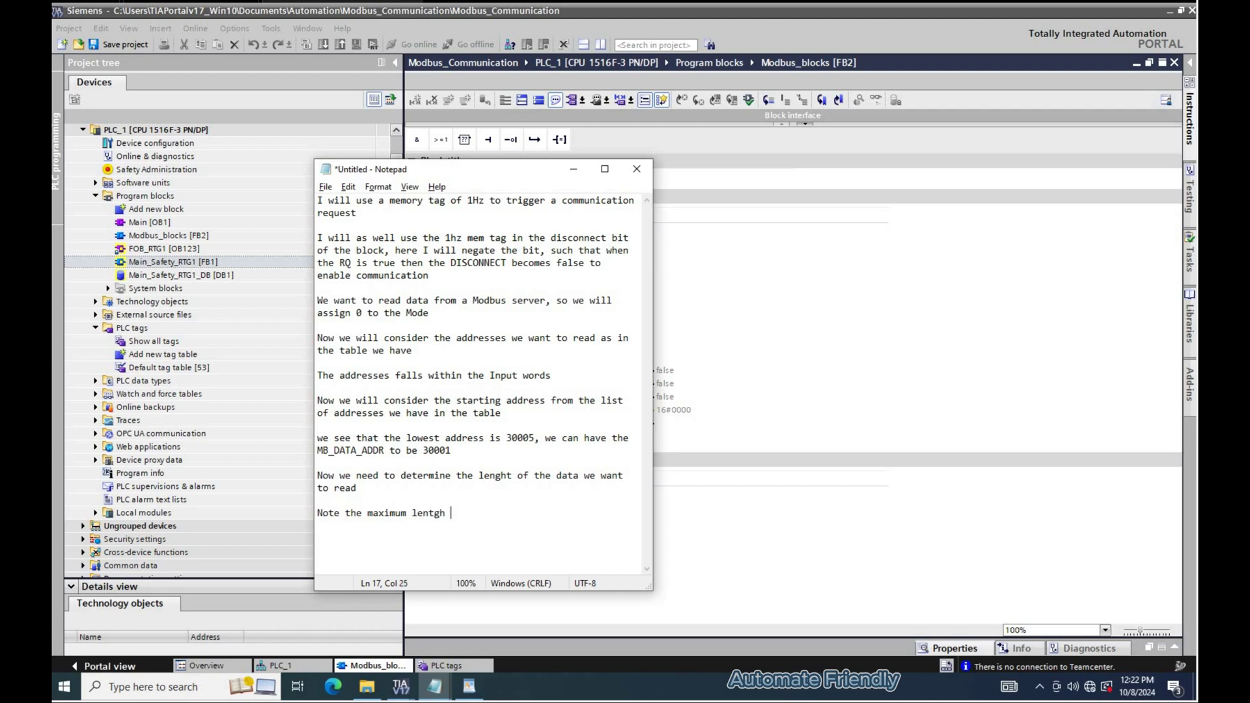
pyautogui.write('for each block will be')
pyautogui.hotkey('alt', 'Tab')
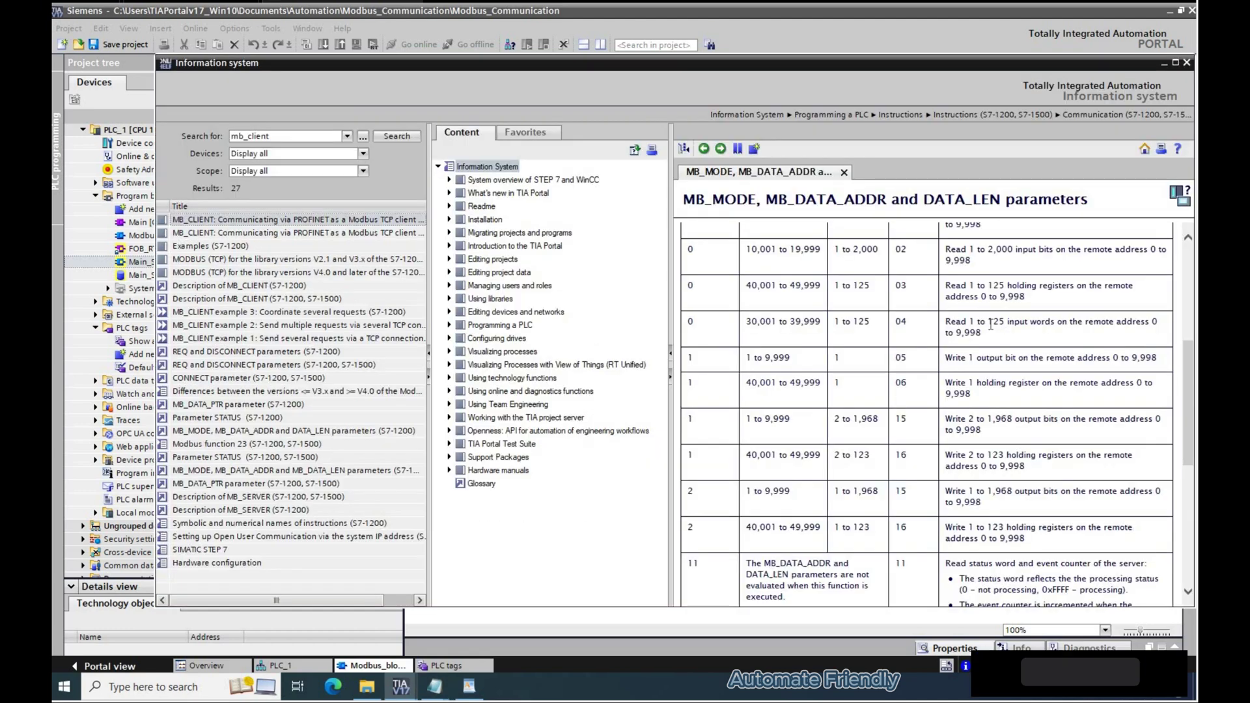
pyautogui.moveTo(1005, 322); pyautogui.dragTo(988, 326)
pyautogui.hotkey('alt', 'Tab')
pyautogui.write('is 125')
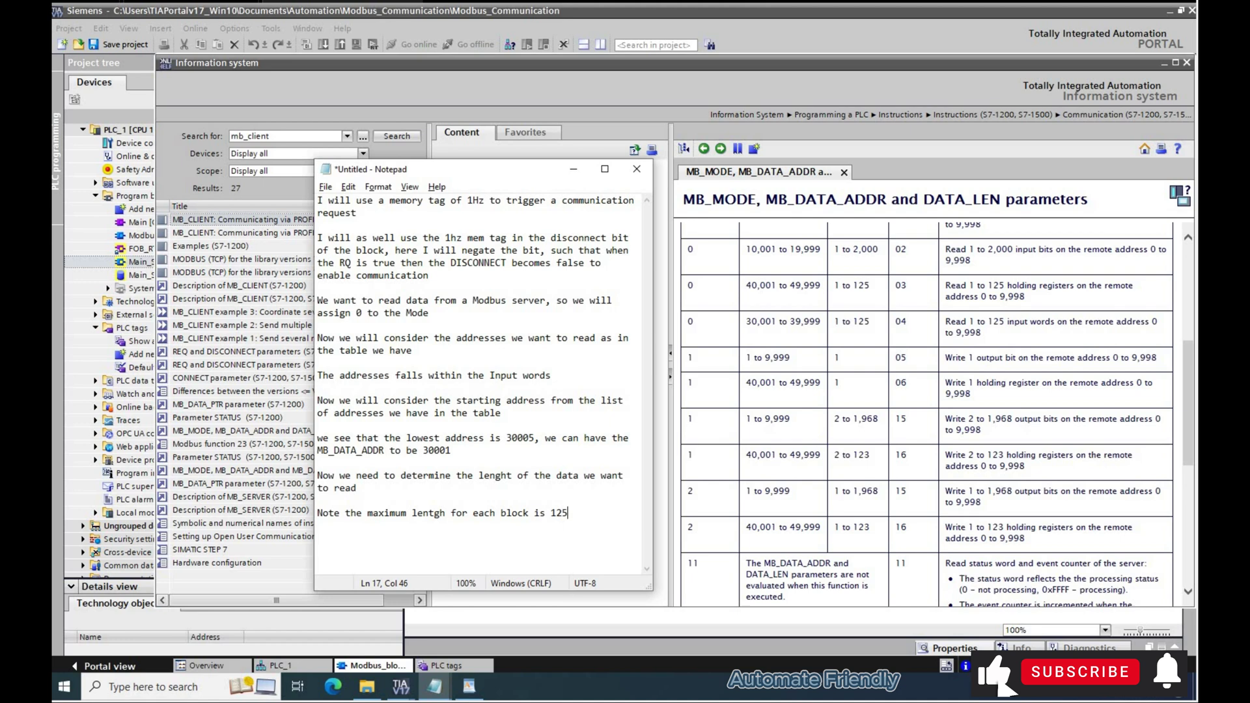
pyautogui.press('BackSpace')
pyautogui.press('BackSpace')
pyautogui.write('to 125')
# Add the note "To determine the length, we will consider the addresses we want to read".
pyautogui.press('Return')
pyautogui.press('Return')
pyautogui.write('To determine the l')
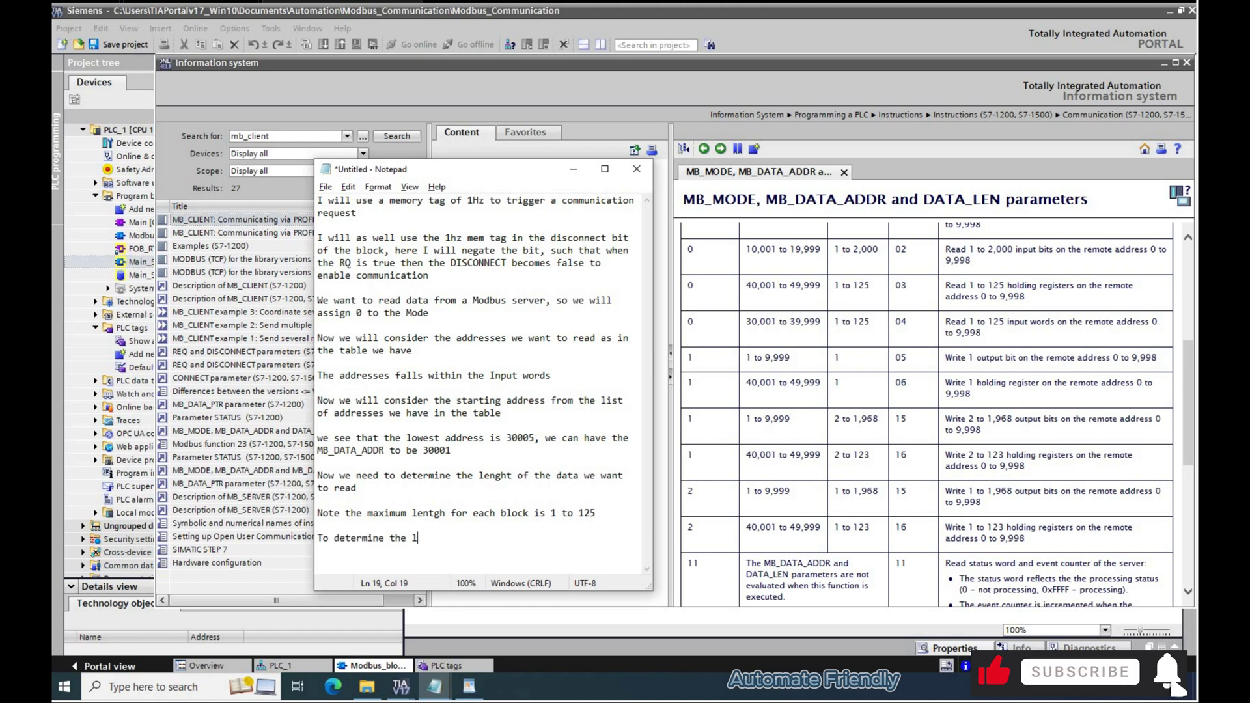
pyautogui.write('ength, we will consider the addresses')
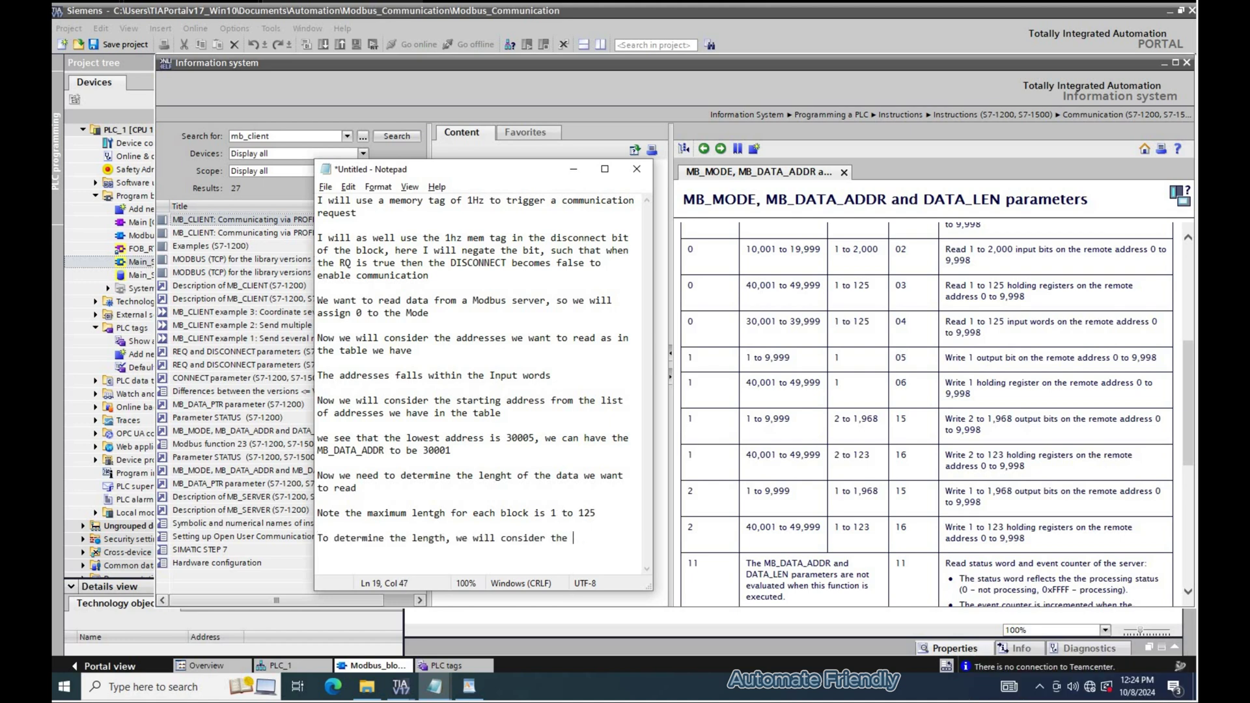
pyautogui.write(' we want to re')
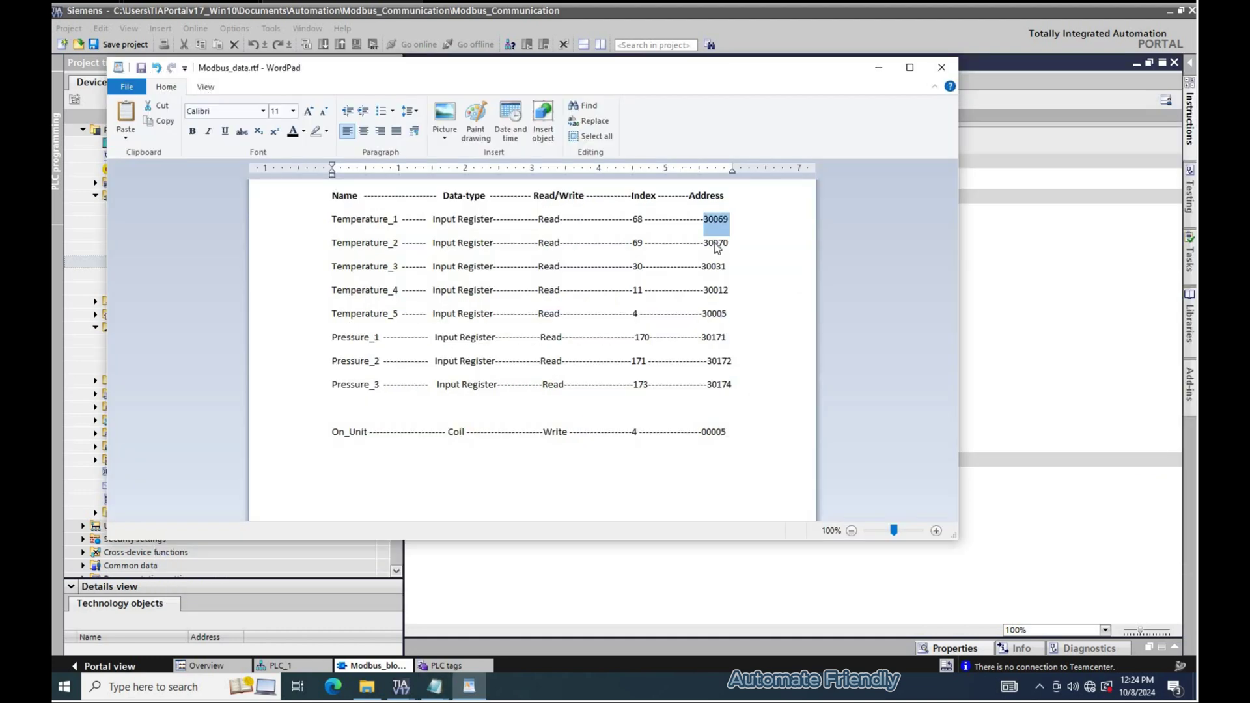
# Compare the register addresses in WordPad and note in Notepad 30005 as the lowest, 30070 as the highest and 30070 for MB_DATA_LEN.
pyautogui.doubleClick(716, 244)
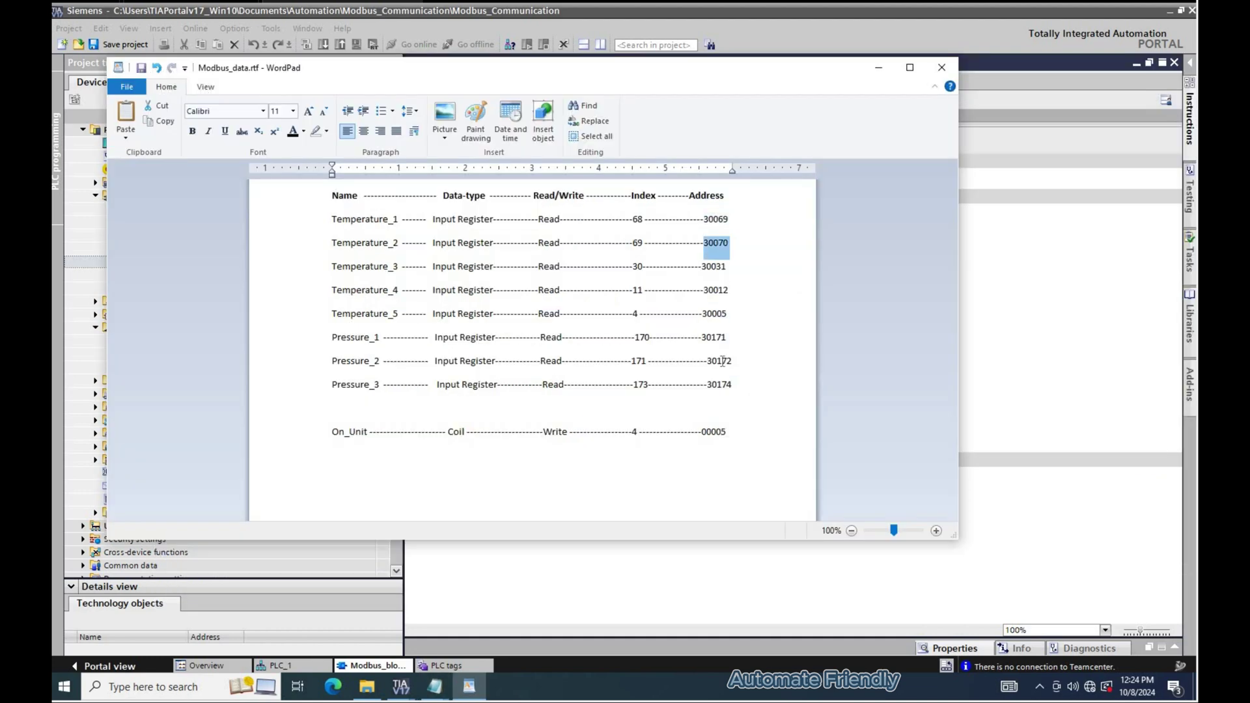
pyautogui.click(718, 362)
pyautogui.doubleClick(720, 362)
pyautogui.doubleClick(721, 385)
pyautogui.doubleClick(721, 340)
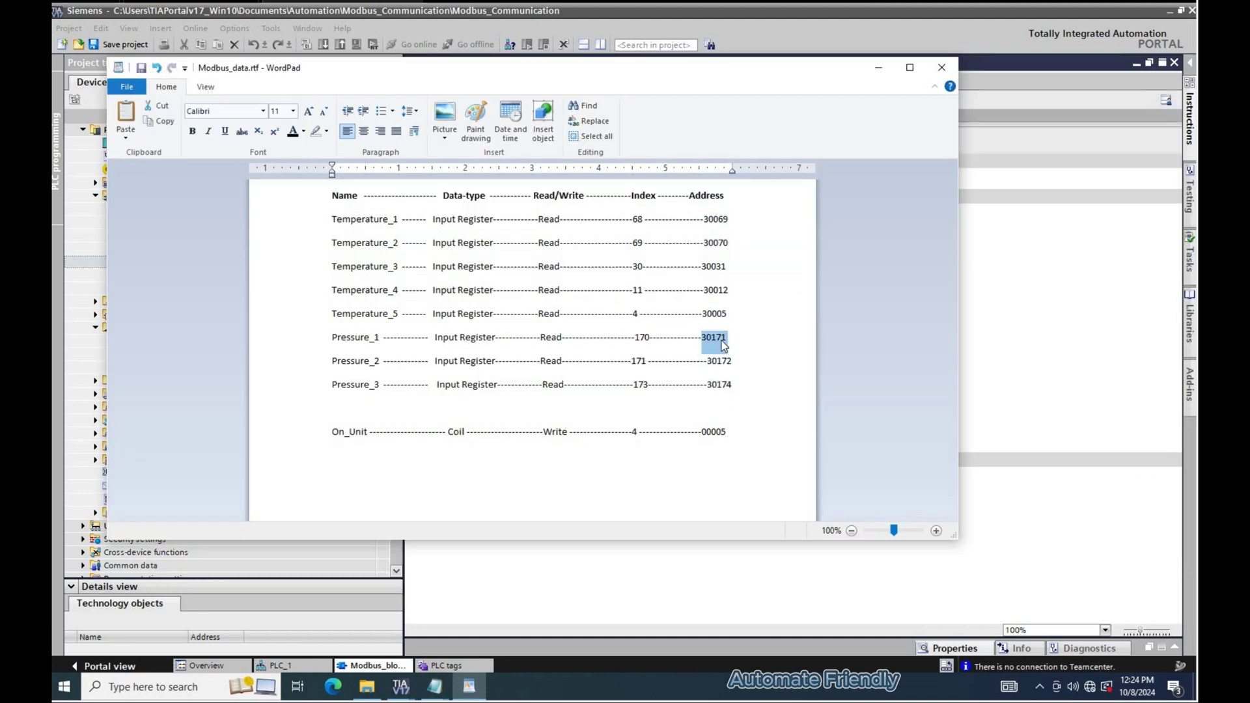
pyautogui.click(731, 314)
pyautogui.doubleClick(720, 219)
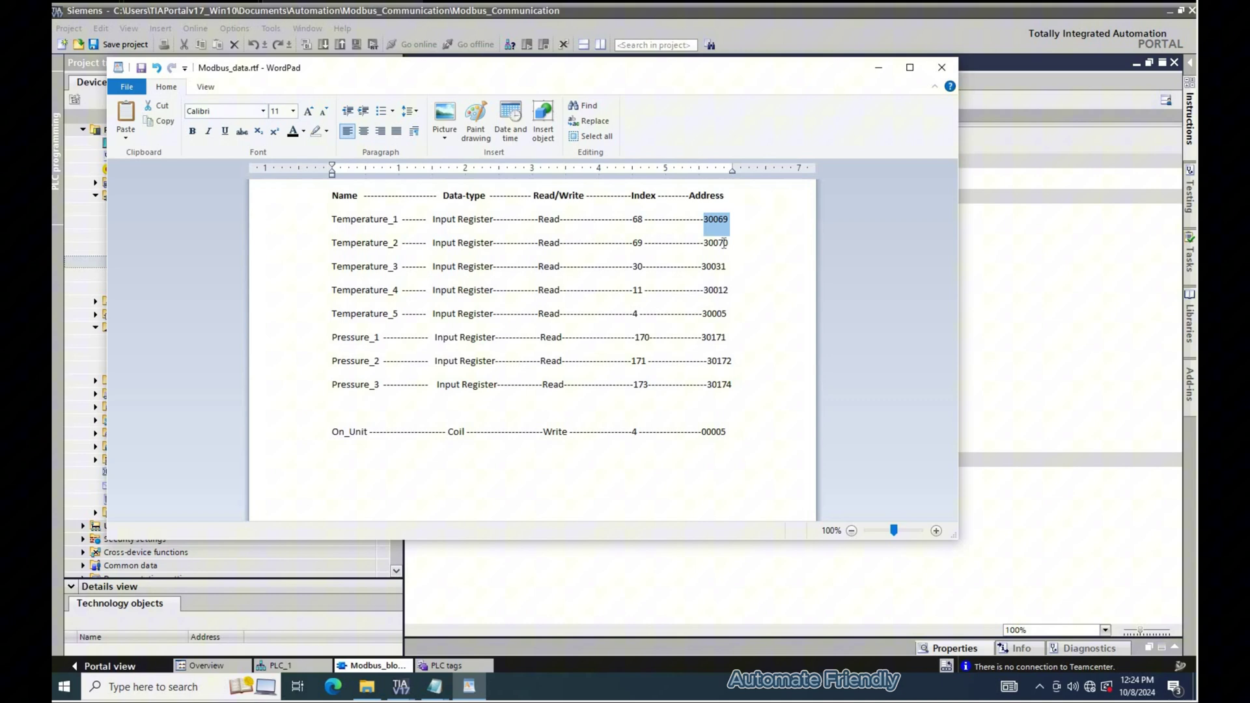
pyautogui.doubleClick(716, 242)
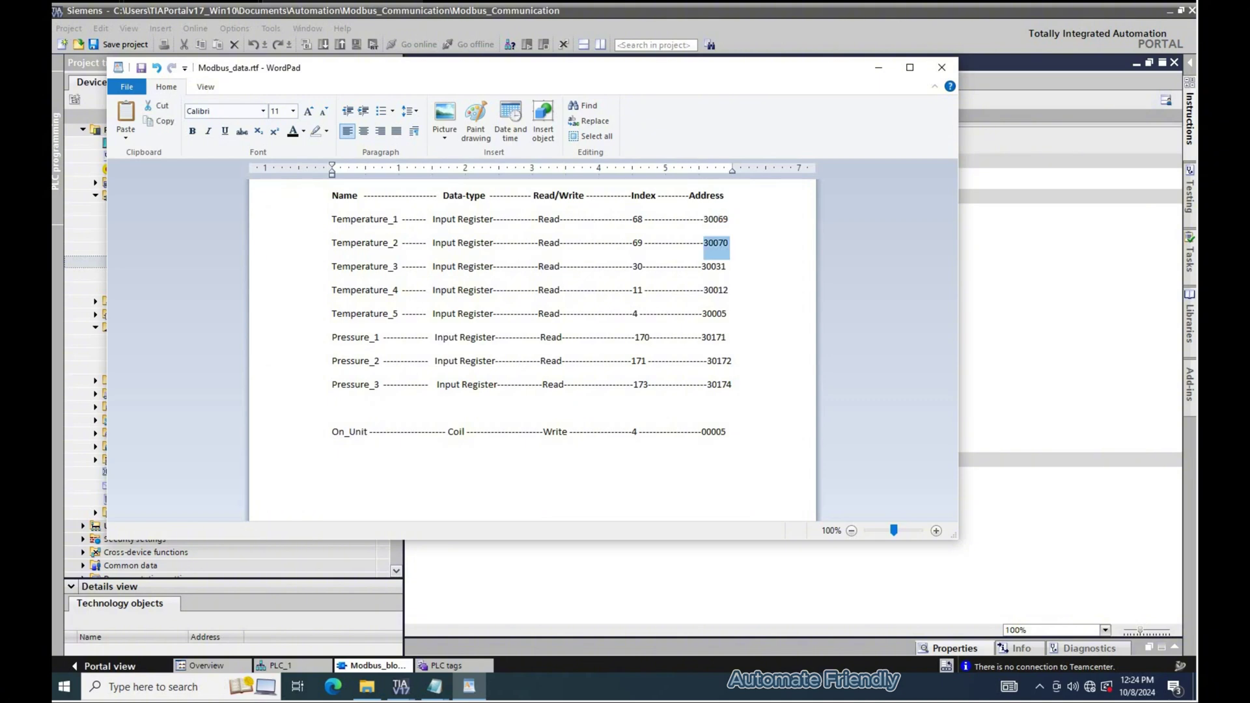
pyautogui.hotkey('alt', 'Tab')
pyautogui.write('the lowest address we have is 30005, and the highest is 30070')
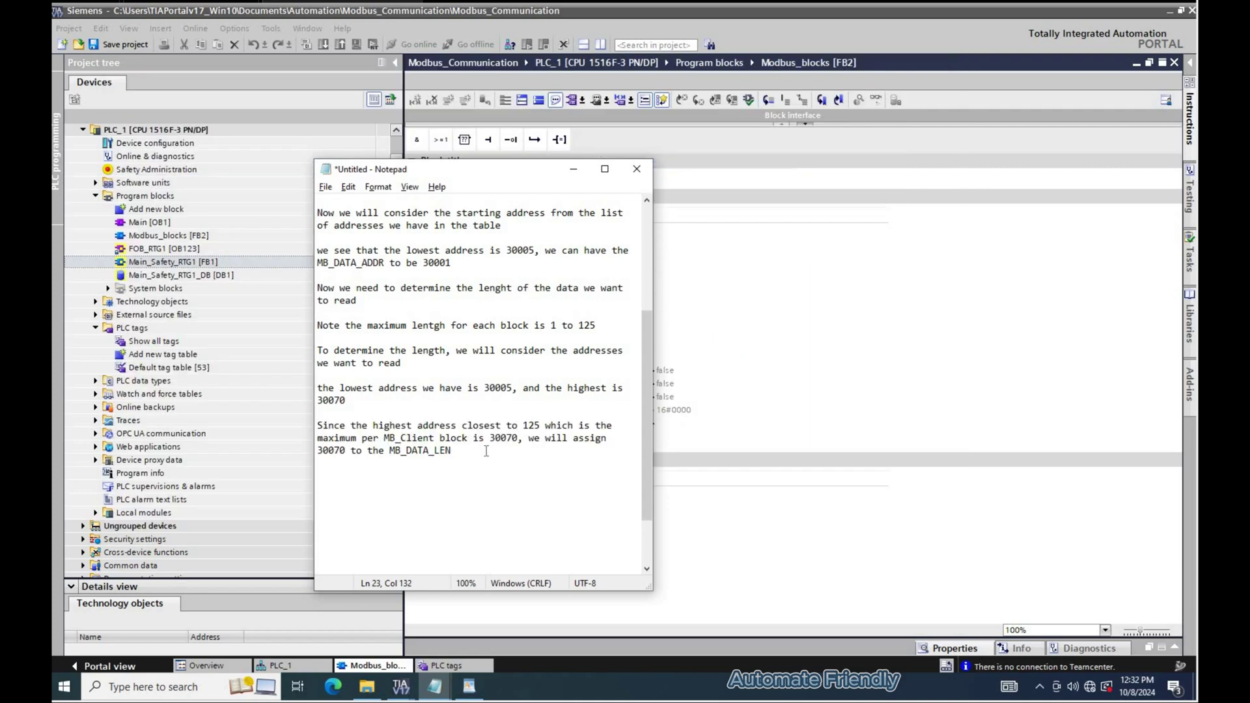
# Examine the addresses of Pressure_1, Pressure_2 and Pressure_3 in the Modbus_data.rtf table in WordPad.
pyautogui.hotkey('alt', 'Tab')
pyautogui.doubleClick(718, 340)
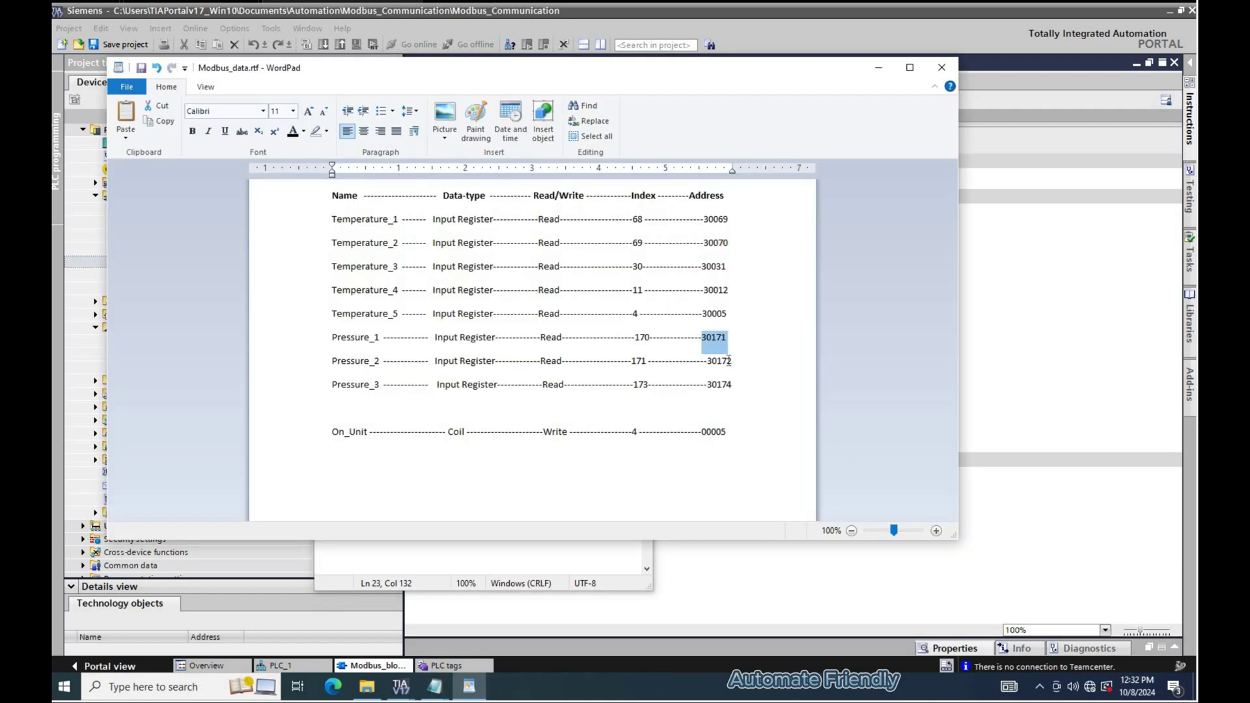
pyautogui.doubleClick(727, 361)
pyautogui.doubleClick(725, 382)
pyautogui.doubleClick(713, 338)
pyautogui.doubleClick(720, 360)
pyautogui.doubleClick(724, 384)
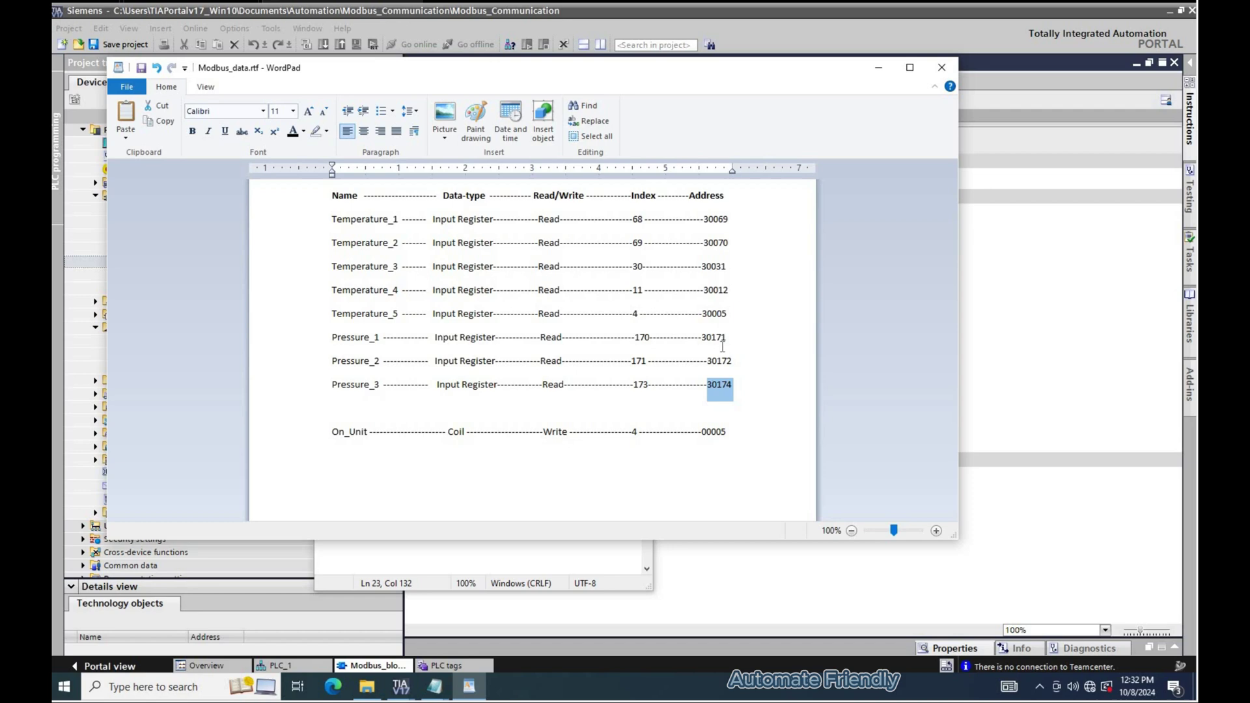
# In Notepad, add the note "now we need to define a pointer to MB_DATA_PTR".
pyautogui.hotkey('alt', 'Tab')
pyautogui.press('Return')
pyautogui.press('Return')
pyautogui.press('Return')
pyautogui.write('now we ne')
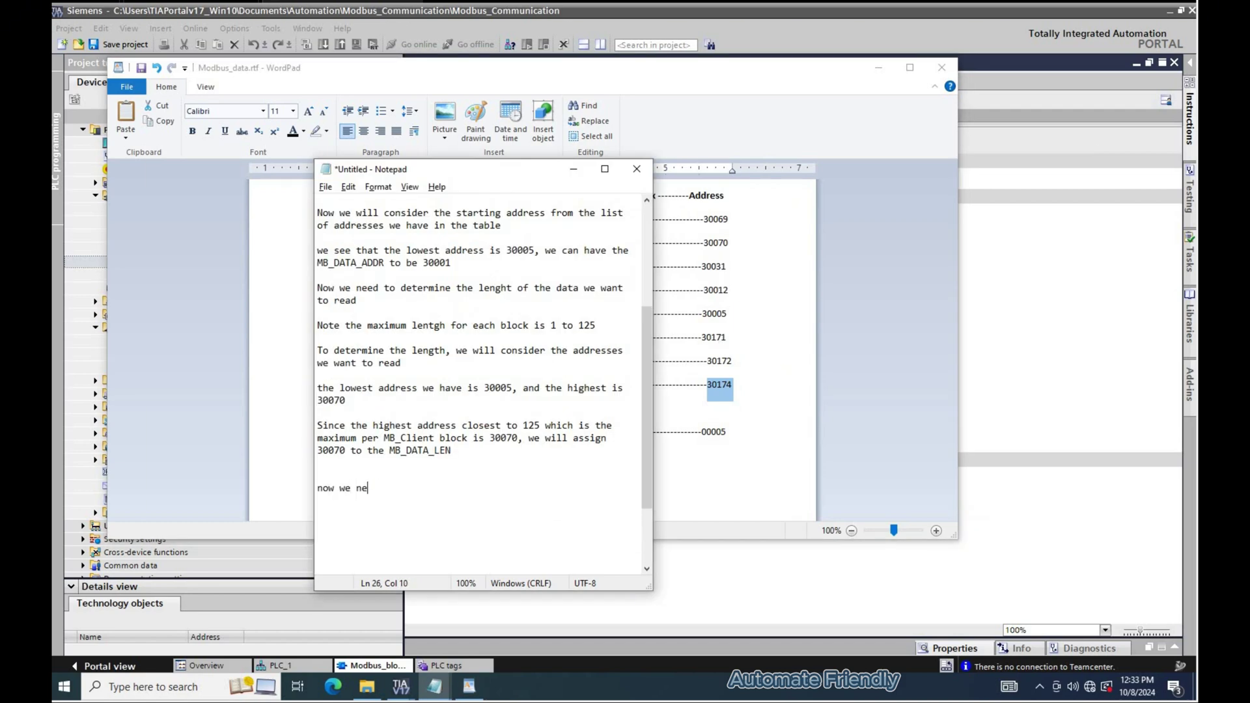
pyautogui.write('ed to define a pointer to ')
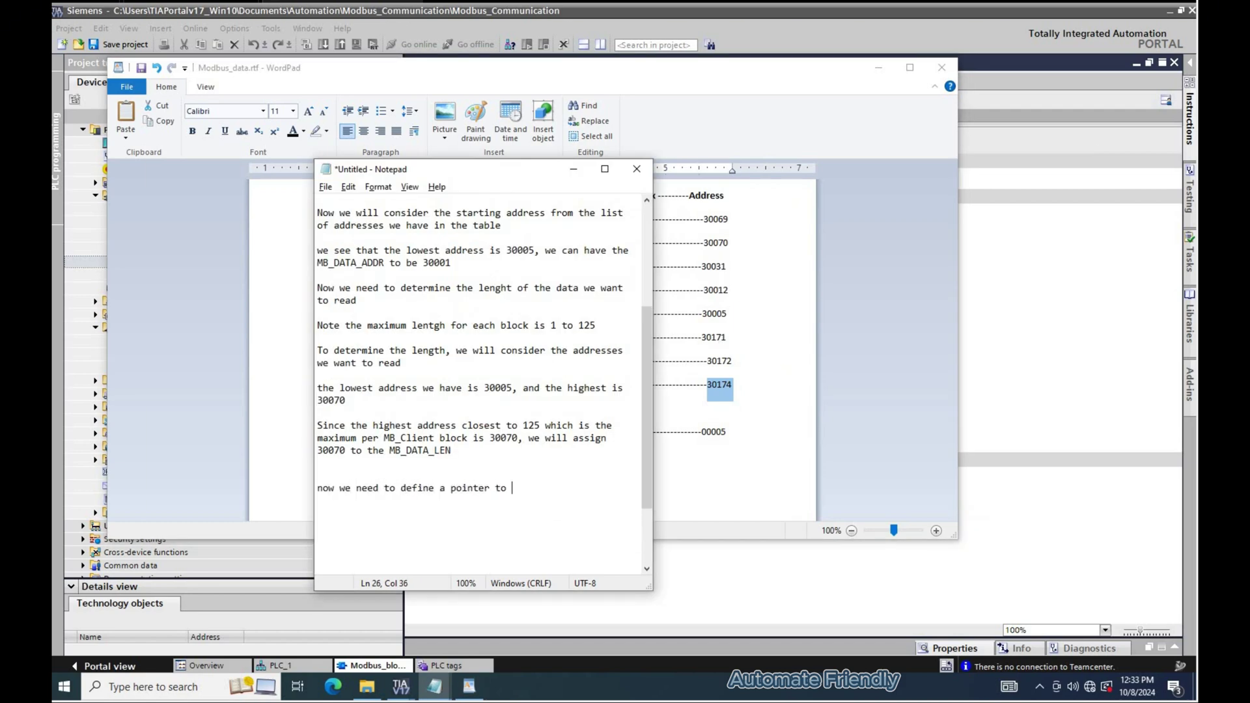
pyautogui.write('MB_DATA_P')
# Look up the MB_DATA_PTR parameter in the TIA Portal information system and examine which data buffers it can use.
pyautogui.click(400, 686)
pyautogui.click(489, 412)
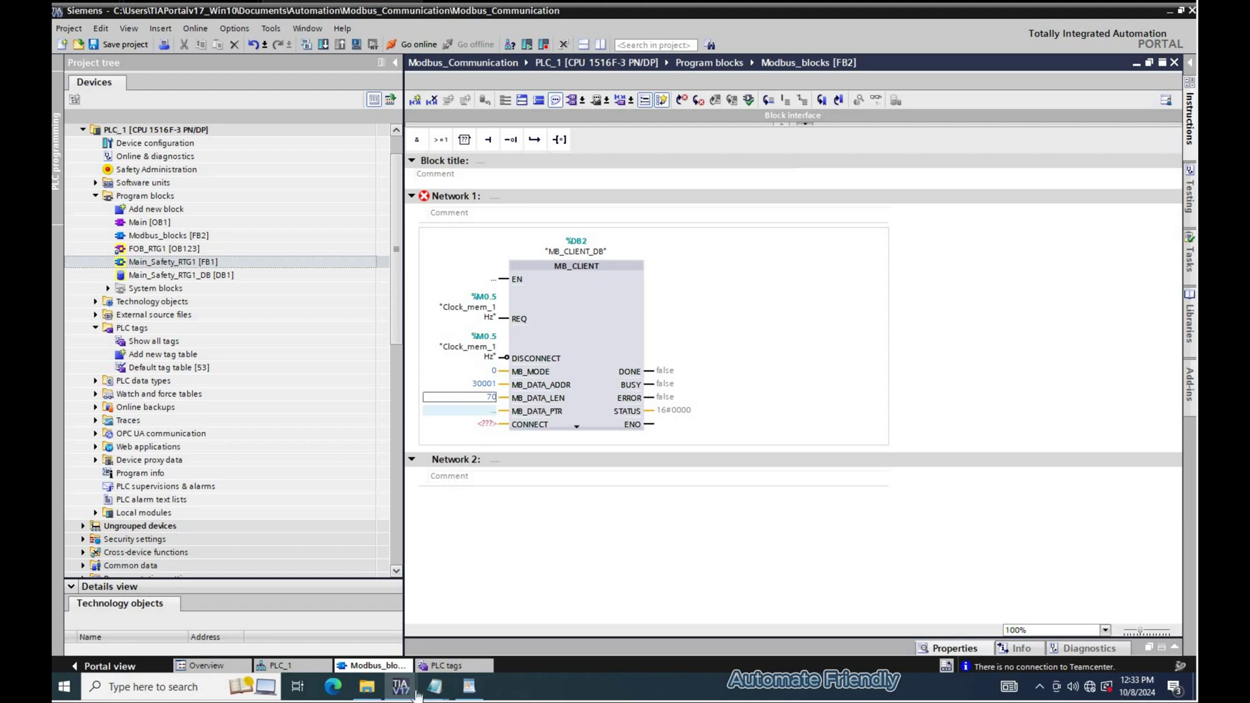
pyautogui.click(523, 649)
pyautogui.click(703, 148)
pyautogui.scroll(-5, 722, 316)
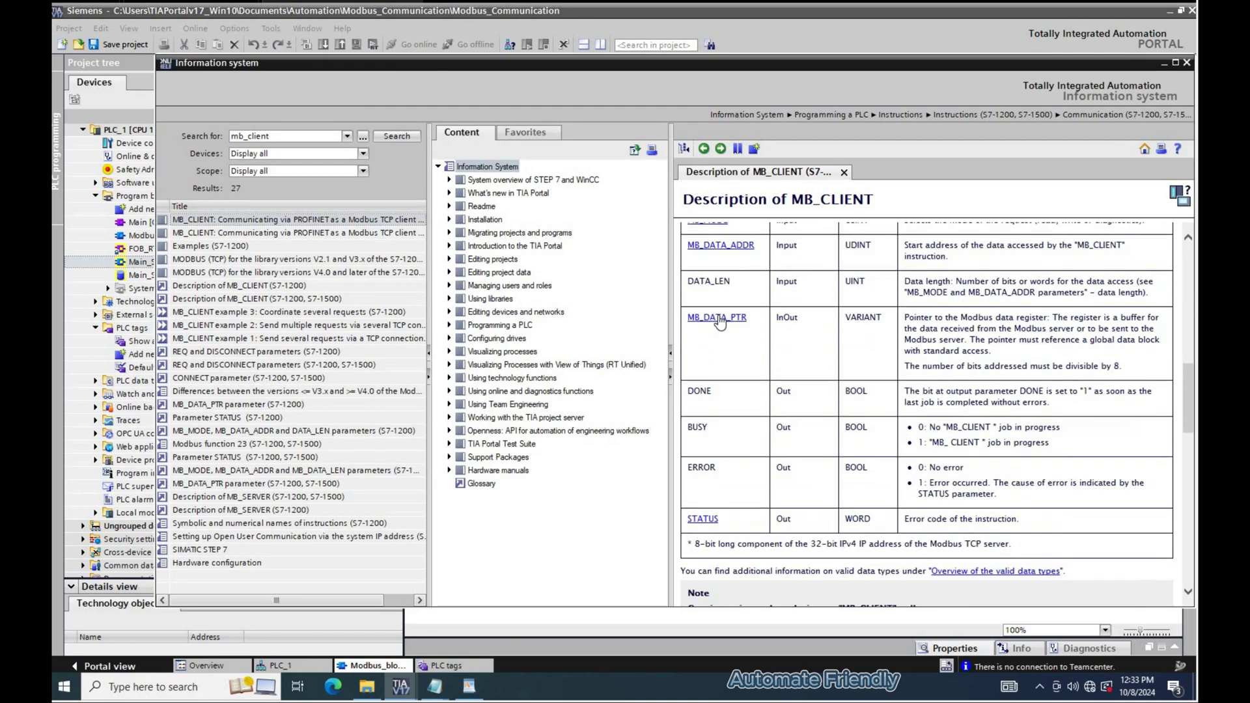
pyautogui.click(719, 317)
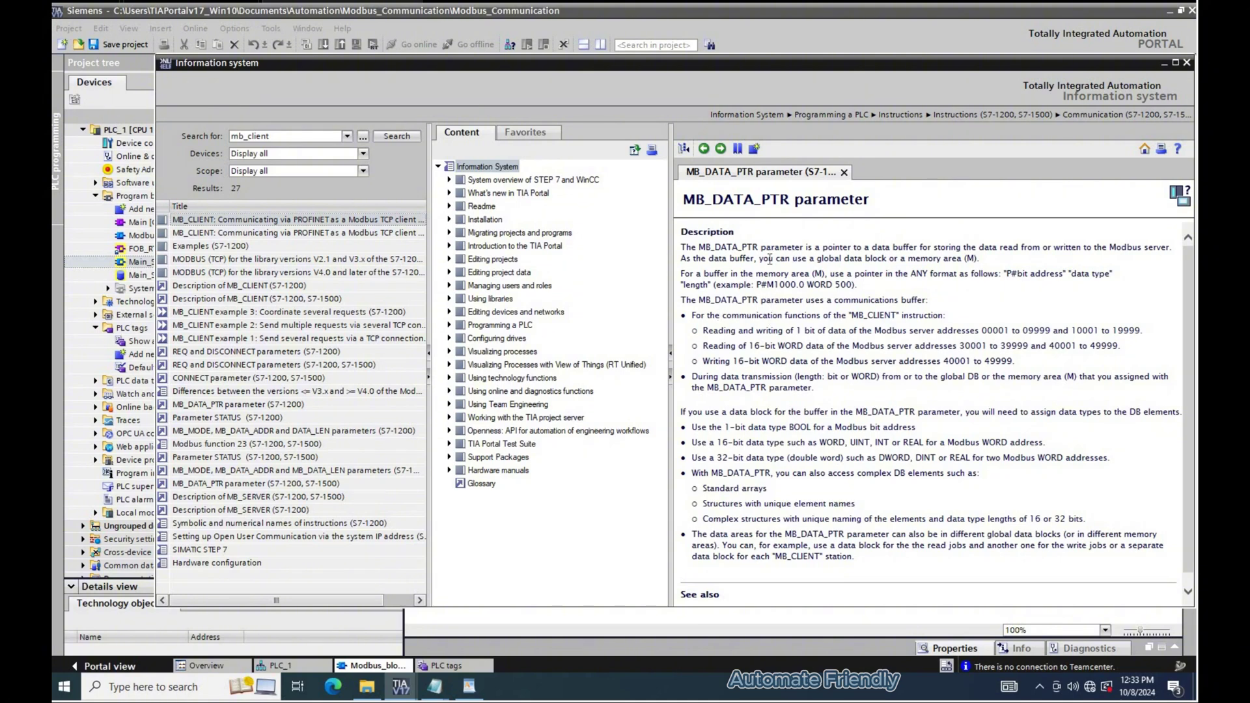
pyautogui.moveTo(759, 258); pyautogui.dragTo(887, 259)
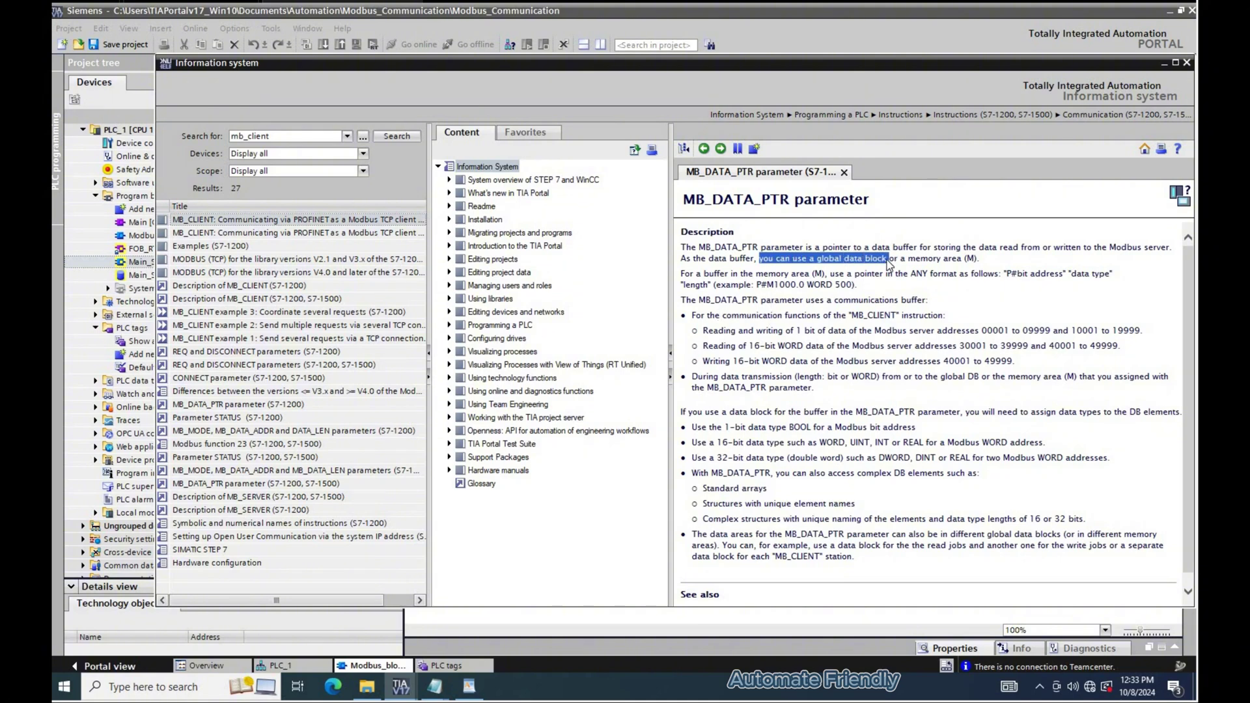
pyautogui.click(804, 264)
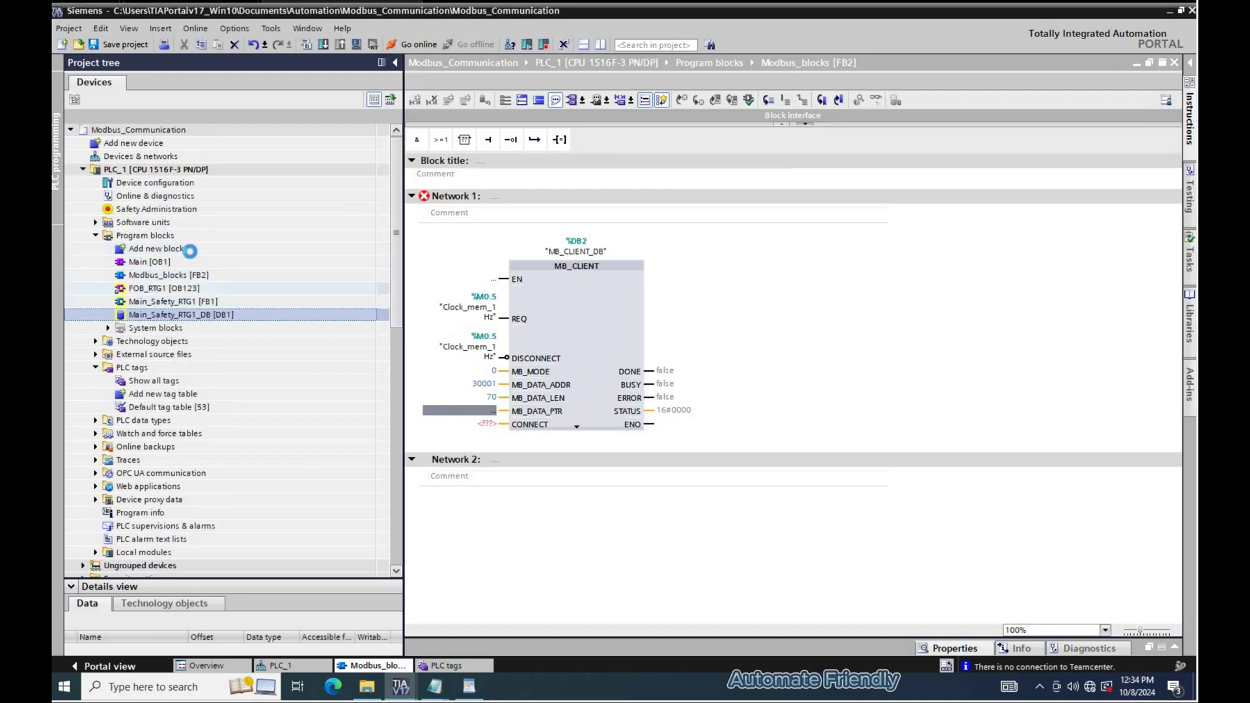
# Add a new global data block named Modbus_data to PLC_1's program blocks.
pyautogui.doubleClick(156, 248)
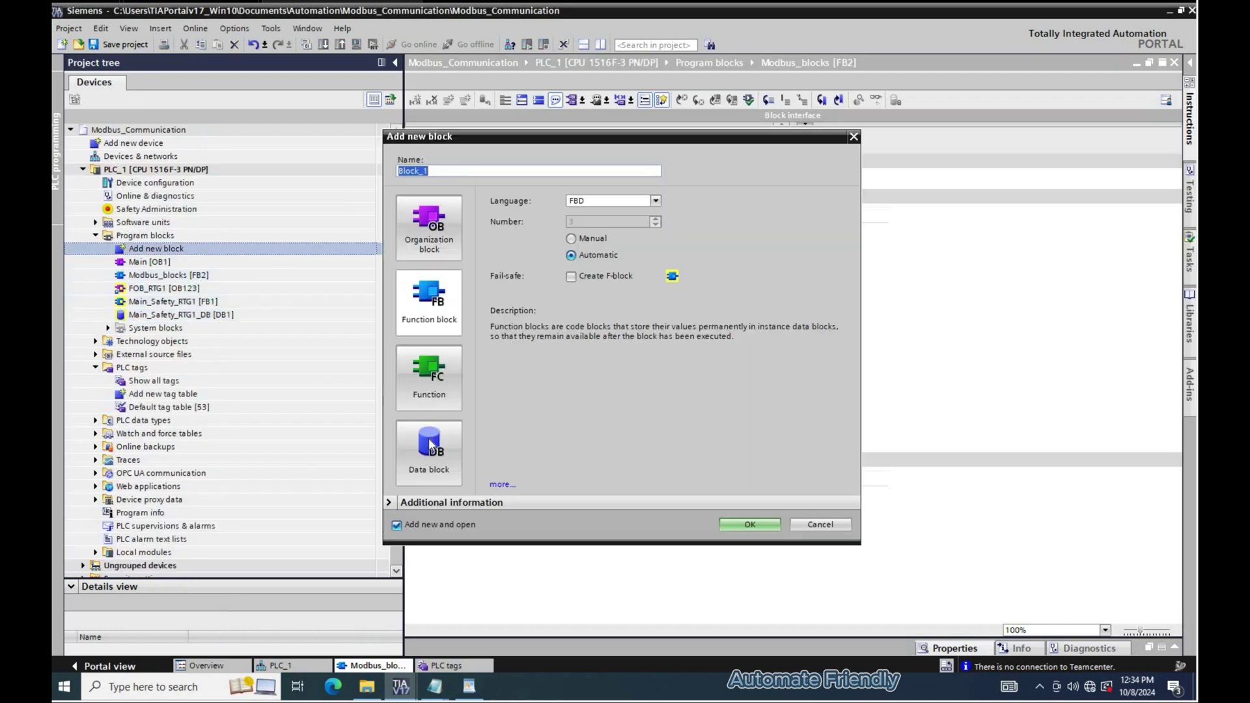
pyautogui.click(429, 452)
pyautogui.doubleClick(555, 171)
pyautogui.write('Modbus_data')
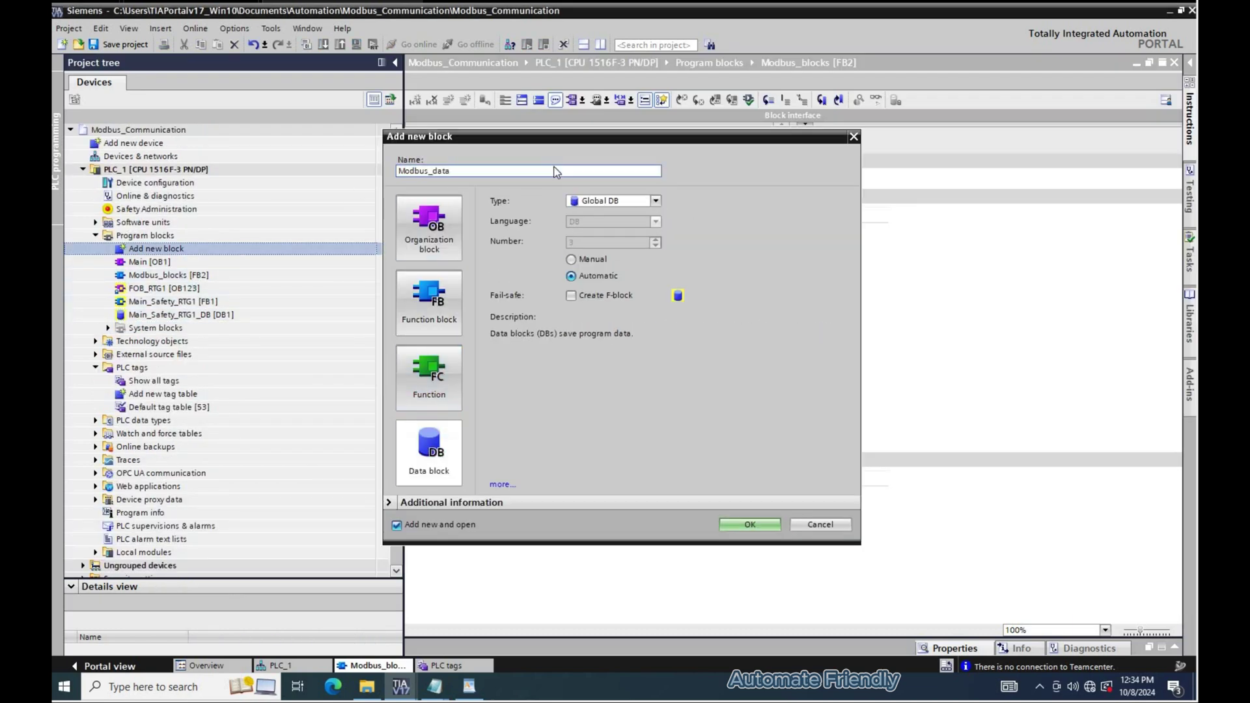
pyautogui.press('Return')
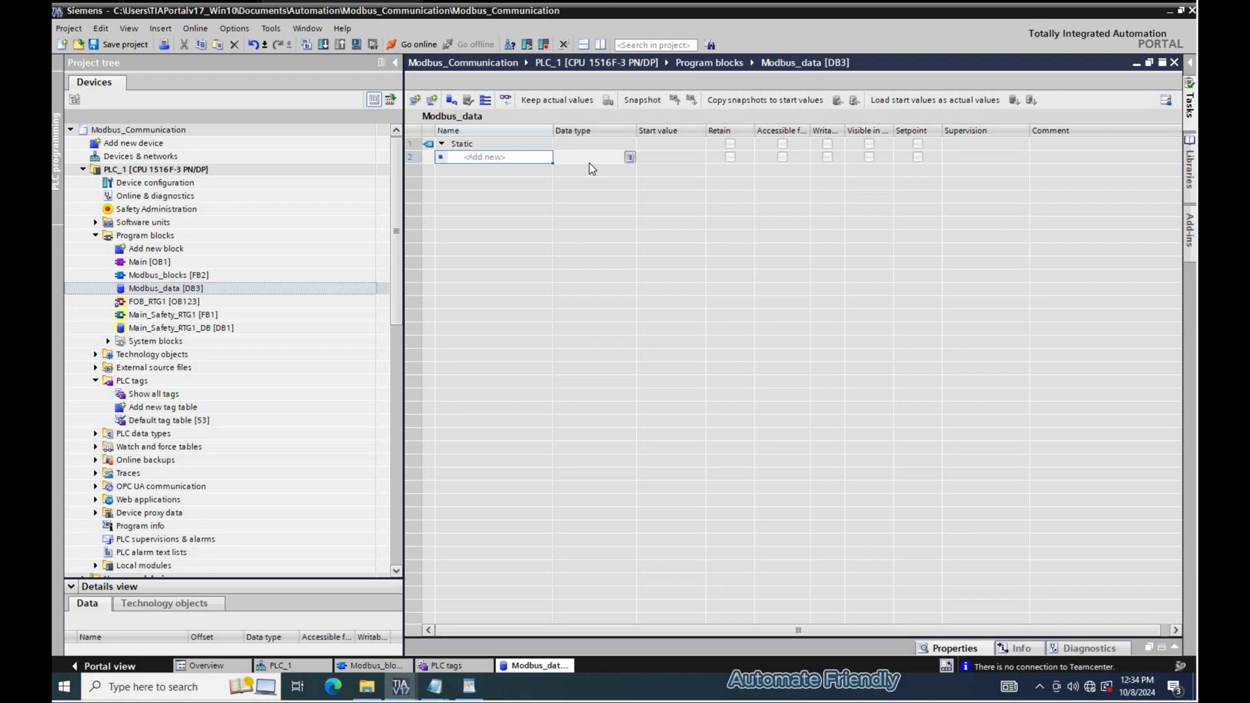
# Declare a variable Mb_client_data with data type Struct in the Modbus_data block.
pyautogui.click(509, 159)
pyautogui.write('Mod')
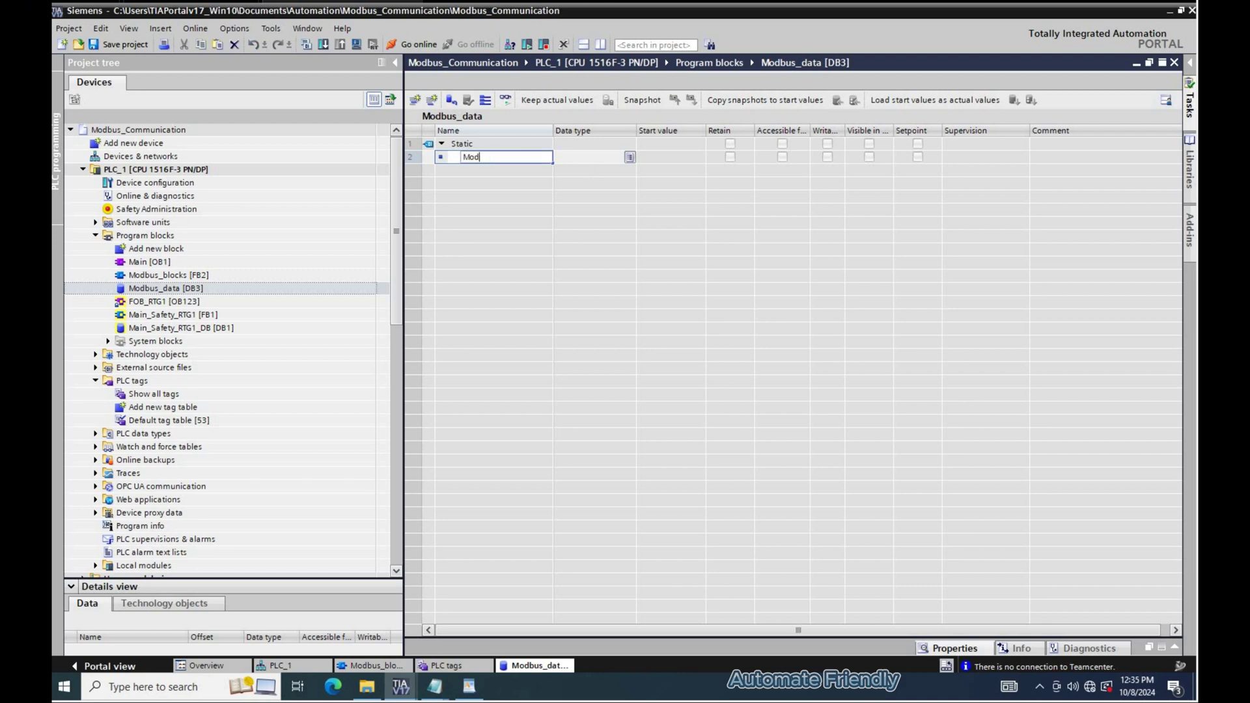
pyautogui.press('BackSpace')
pyautogui.write('ta')
pyautogui.click(585, 157)
pyautogui.write('st')
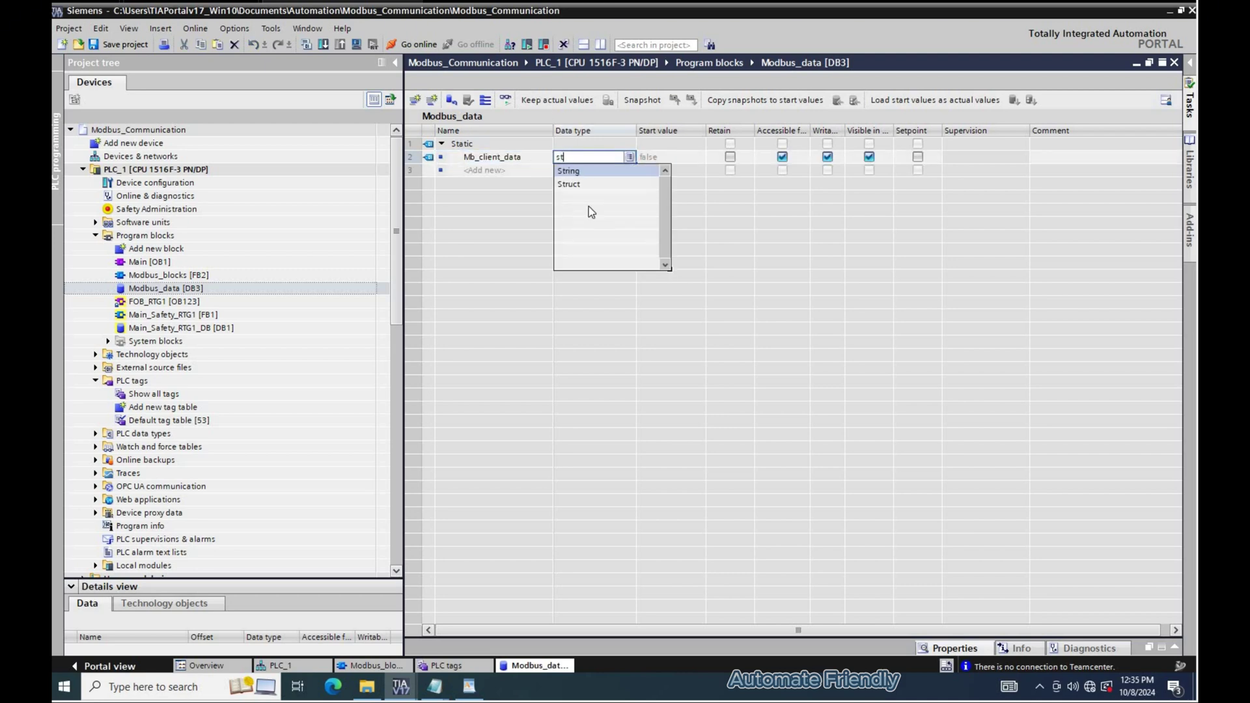
pyautogui.click(581, 184)
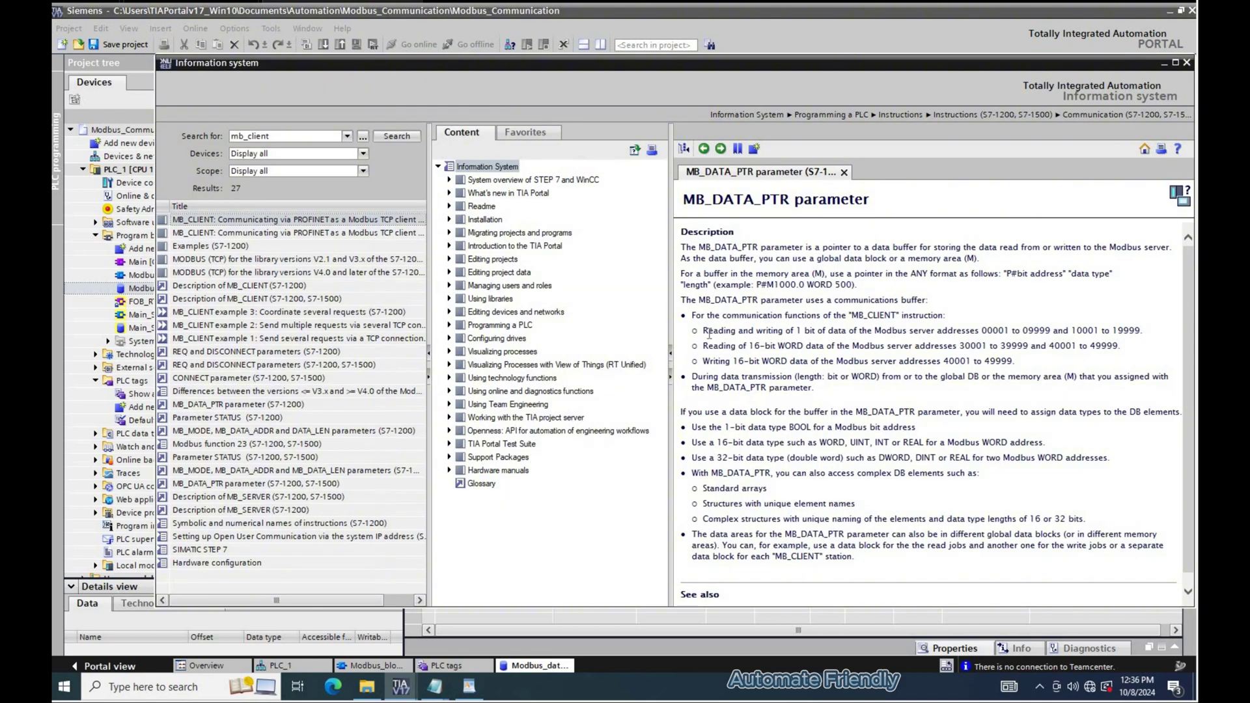
# Check the data type for reading addresses 30001 to 39999 and note in Notepad that the data being read has the data-type "Word".
pyautogui.moveTo(1117, 347); pyautogui.dragTo(915, 347)
pyautogui.moveTo(705, 347); pyautogui.dragTo(989, 346)
pyautogui.click(436, 685)
pyautogui.click(385, 629)
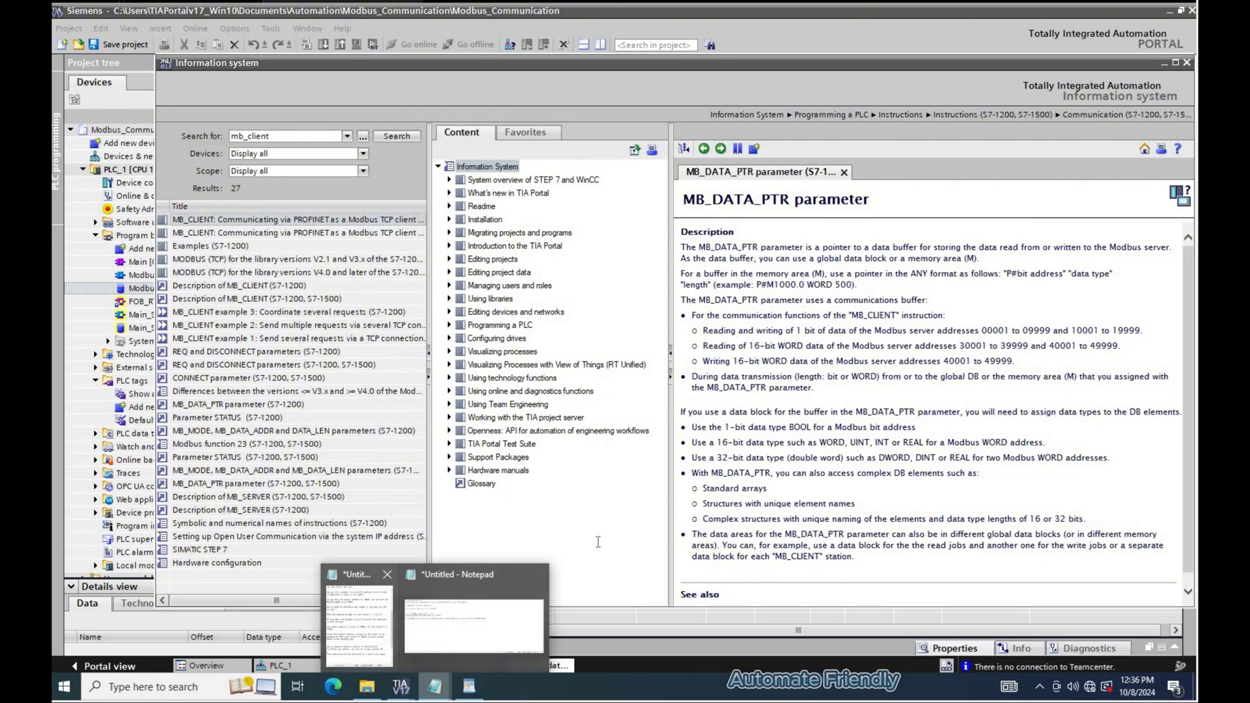
pyautogui.write('Note that the data we are reading has the dat')
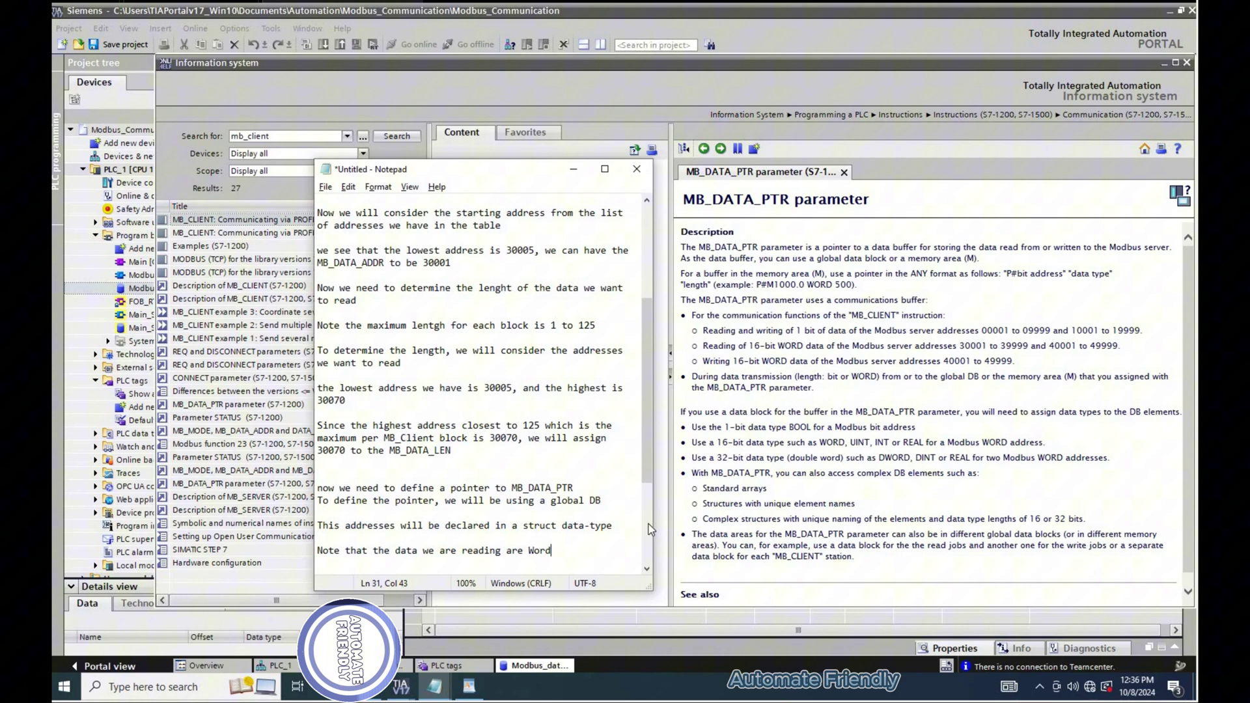
pyautogui.write('a-type "Word"')
# Review the 16-bit WORD address ranges in the help and extend the Notepad note with "for input registers (30001 ...)".
pyautogui.click(883, 345)
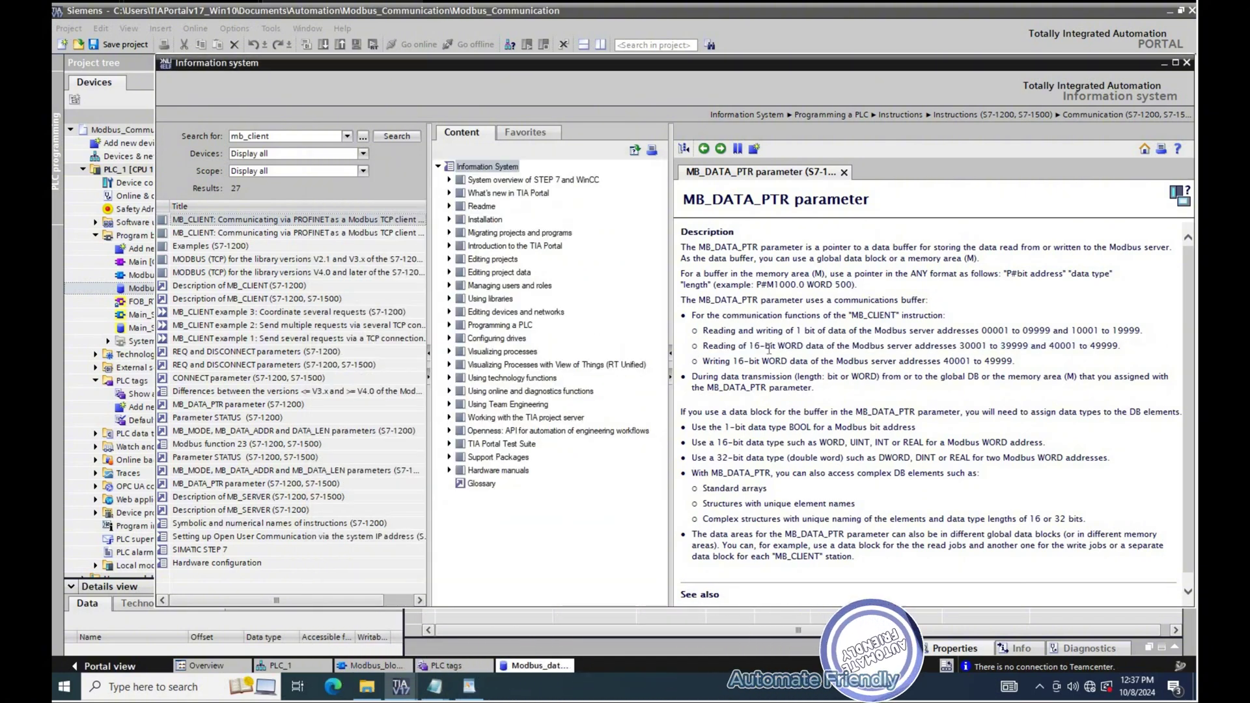
pyautogui.moveTo(986, 346); pyautogui.dragTo(703, 346)
pyautogui.click(560, 521)
pyautogui.click(434, 686)
pyautogui.click(385, 630)
pyautogui.scroll(-4, 417, 400)
pyautogui.click(417, 400)
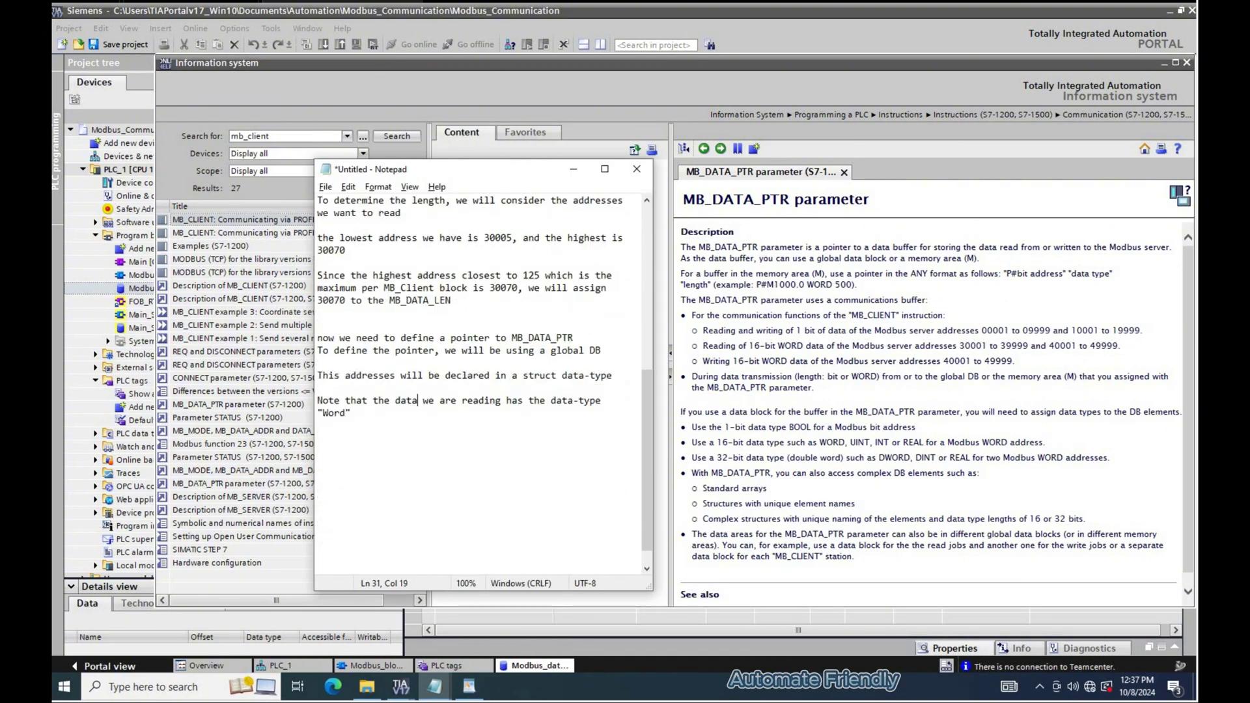
pyautogui.write('input registers (30001')
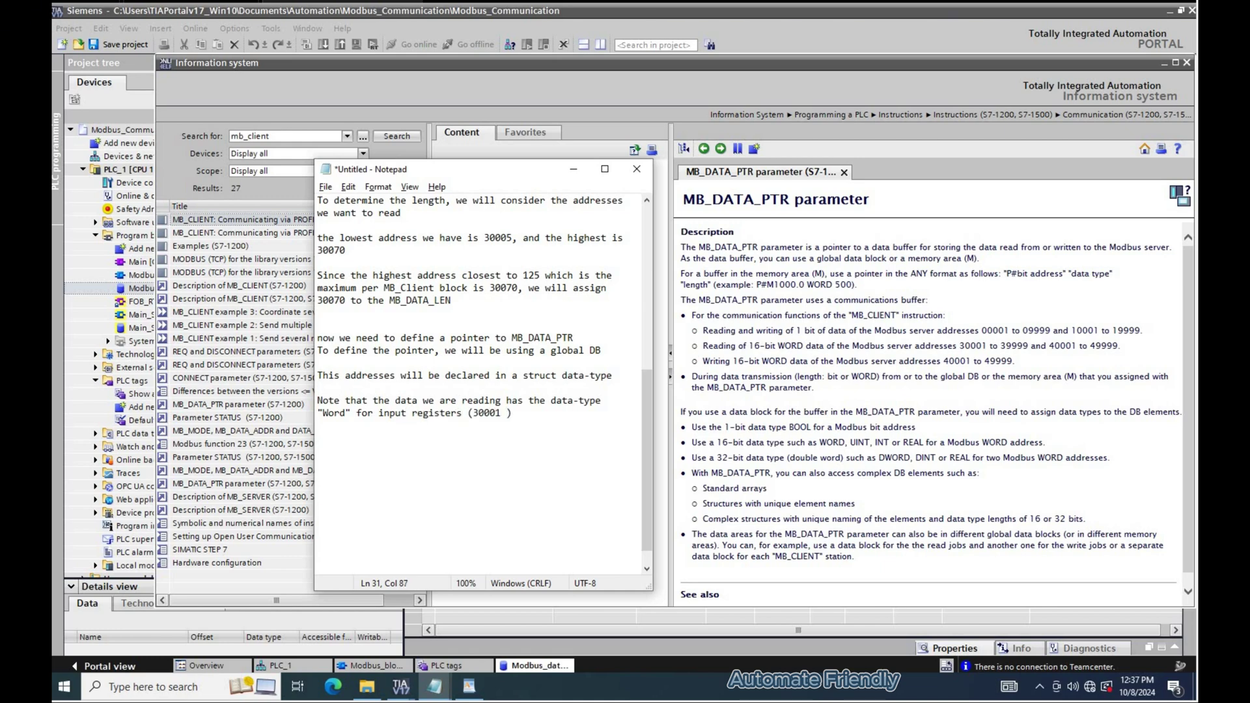
# Note in Notepad that variable 1 represents address 30001 and that the variables will be declared from there.
pyautogui.click(469, 685)
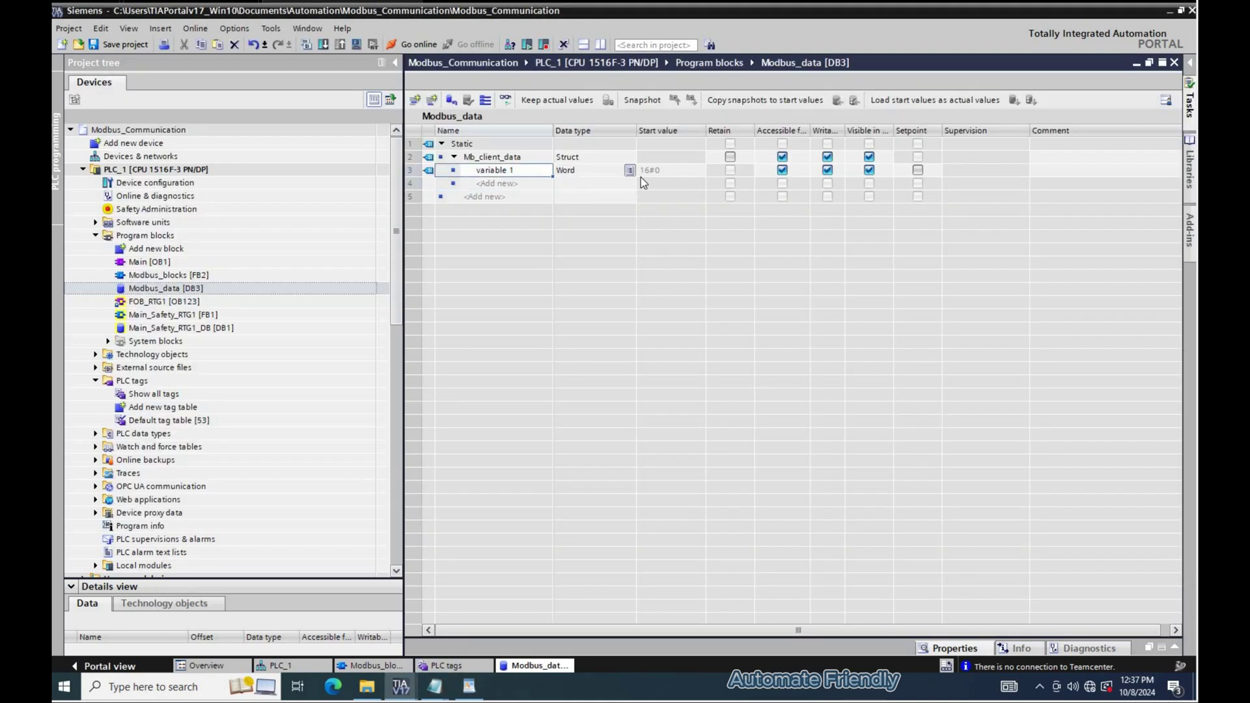
pyautogui.click(507, 171)
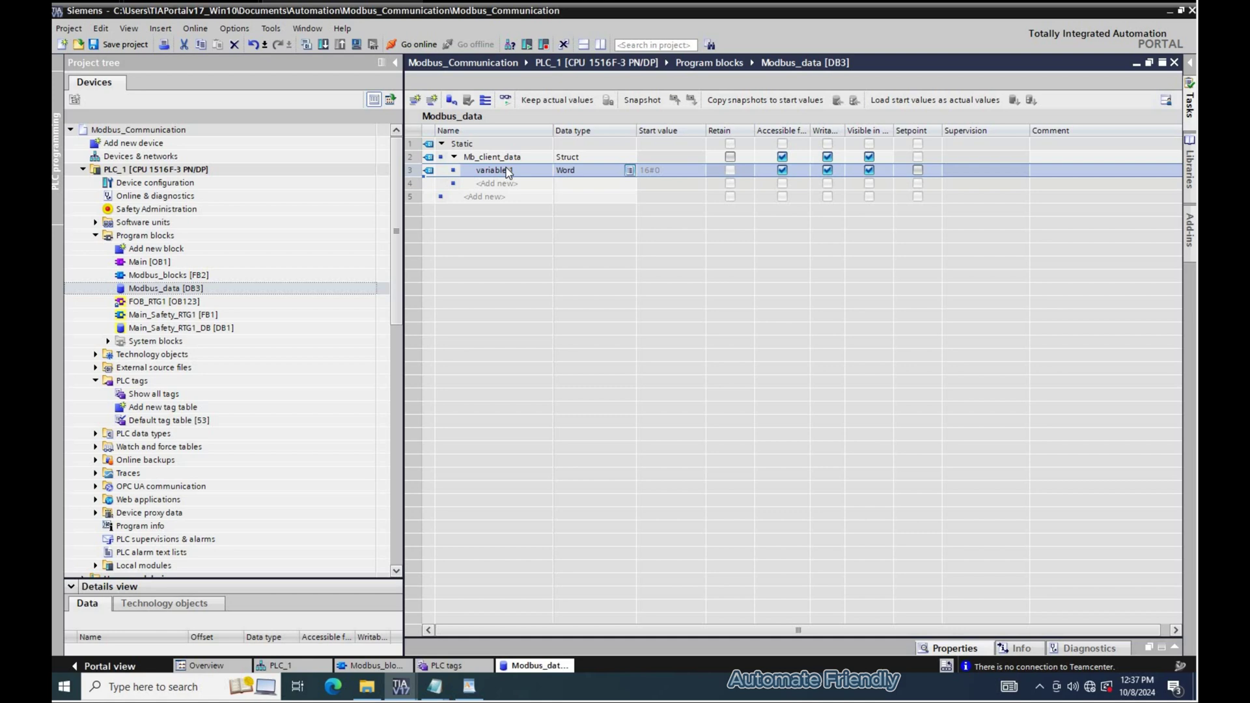
pyautogui.click(434, 686)
pyautogui.write('variable 1 is representing address ')
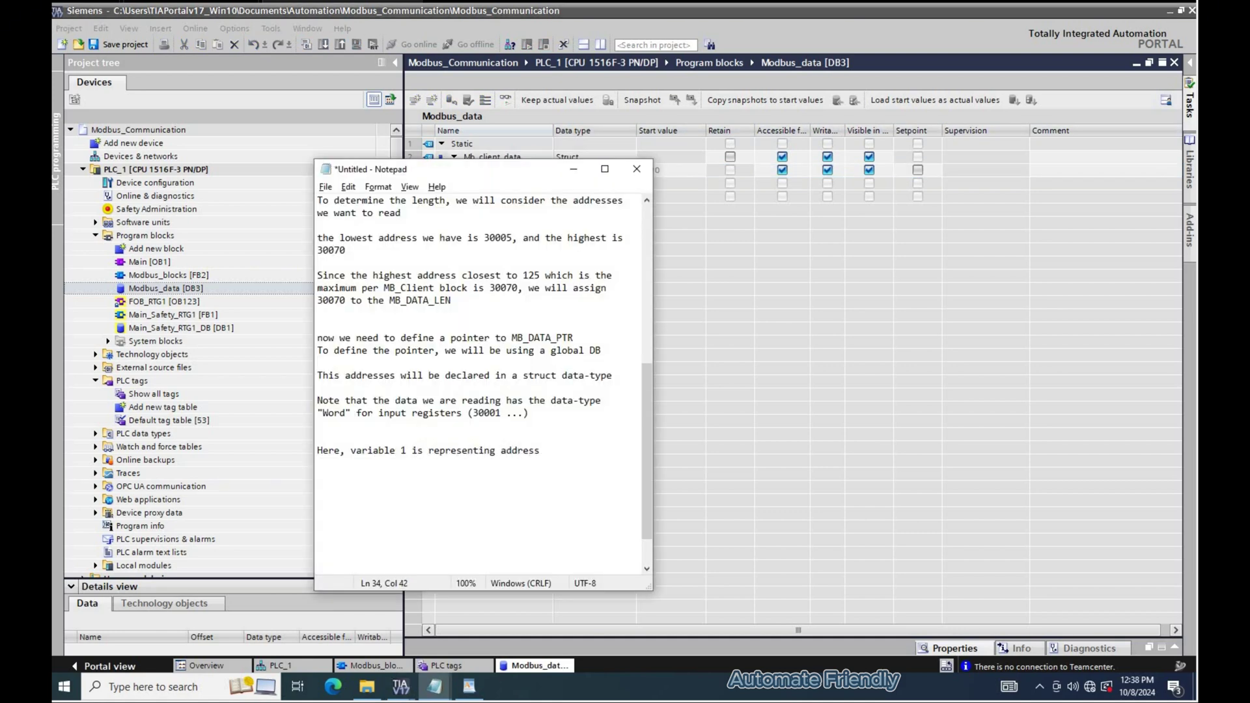
pyautogui.write('30001 So we will declare the variables up to ')
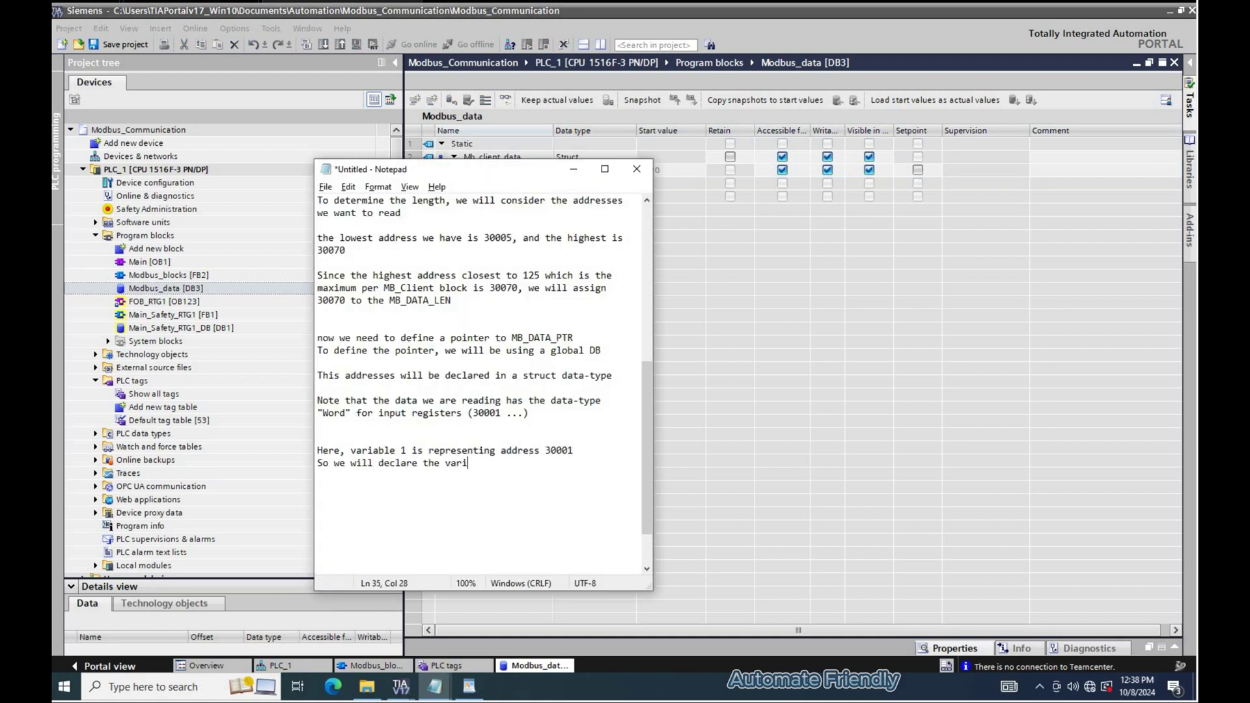
pyautogui.write('variable')
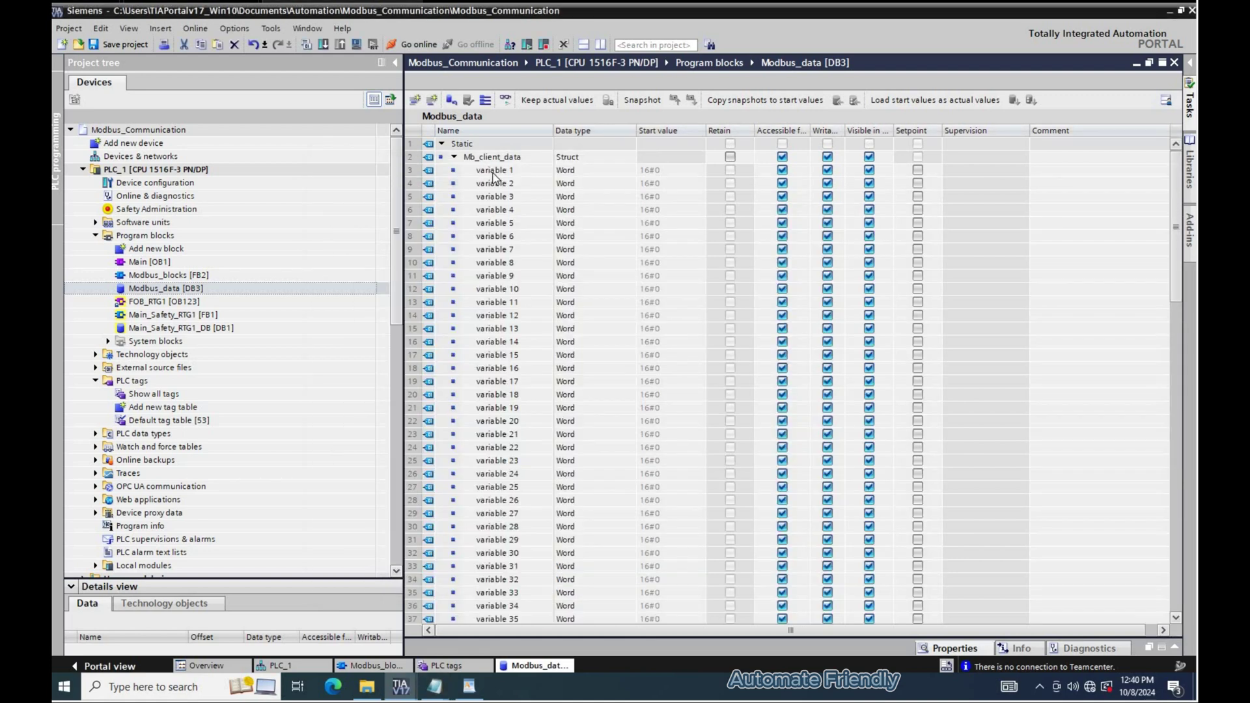
# Check the variable list through variable 70 in Modbus_data and give variable 1 the comment "Address 30001".
pyautogui.scroll(-13, 502, 530)
pyautogui.click(502, 527)
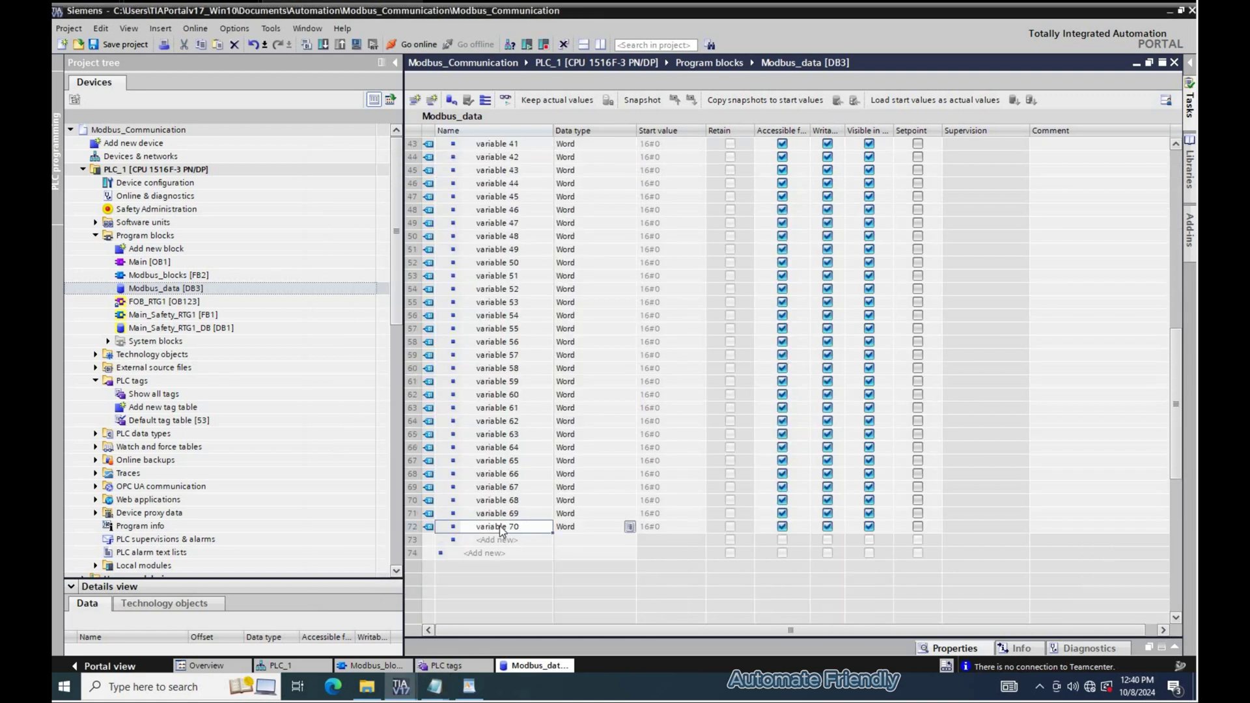
pyautogui.scroll(14, 549, 479)
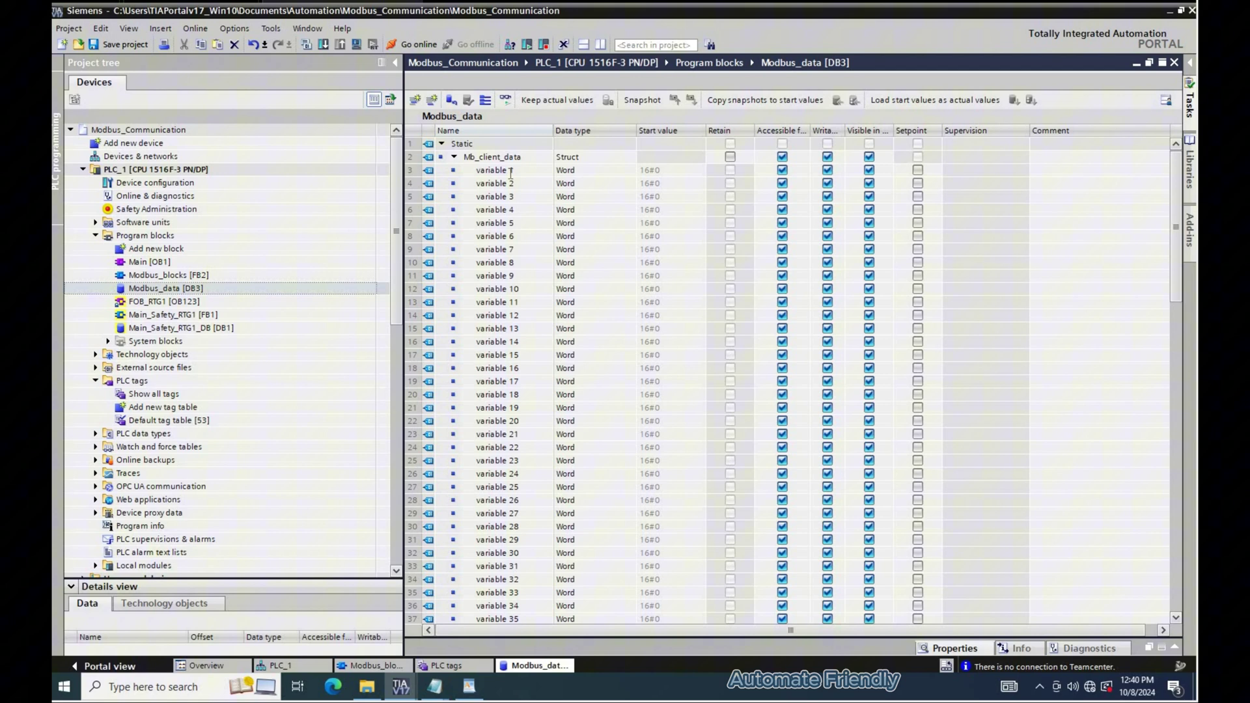
pyautogui.click(511, 173)
pyautogui.click(1053, 170)
pyautogui.write('30')
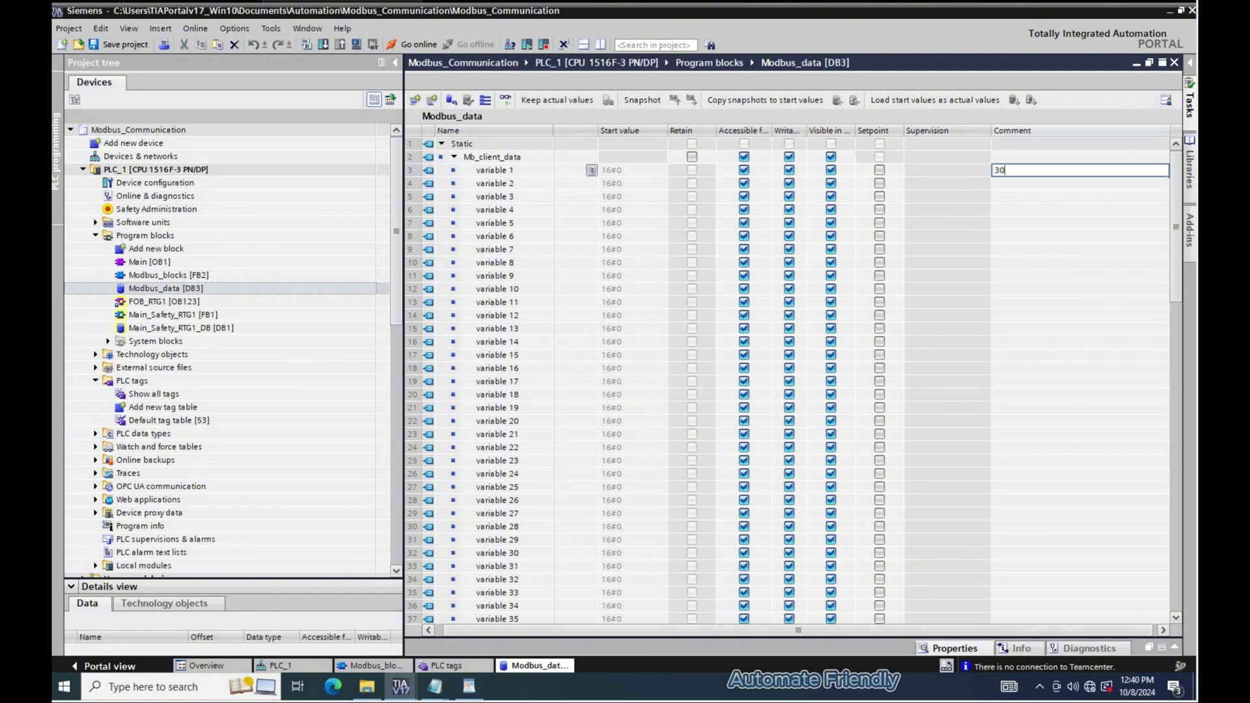
pyautogui.write('01')
pyautogui.press('Left')
pyautogui.press('Left')
pyautogui.write('Address')
# Give variable 70 in Mb_client_data the comment "Adress 30070".
pyautogui.scroll(-15, 1040, 190)
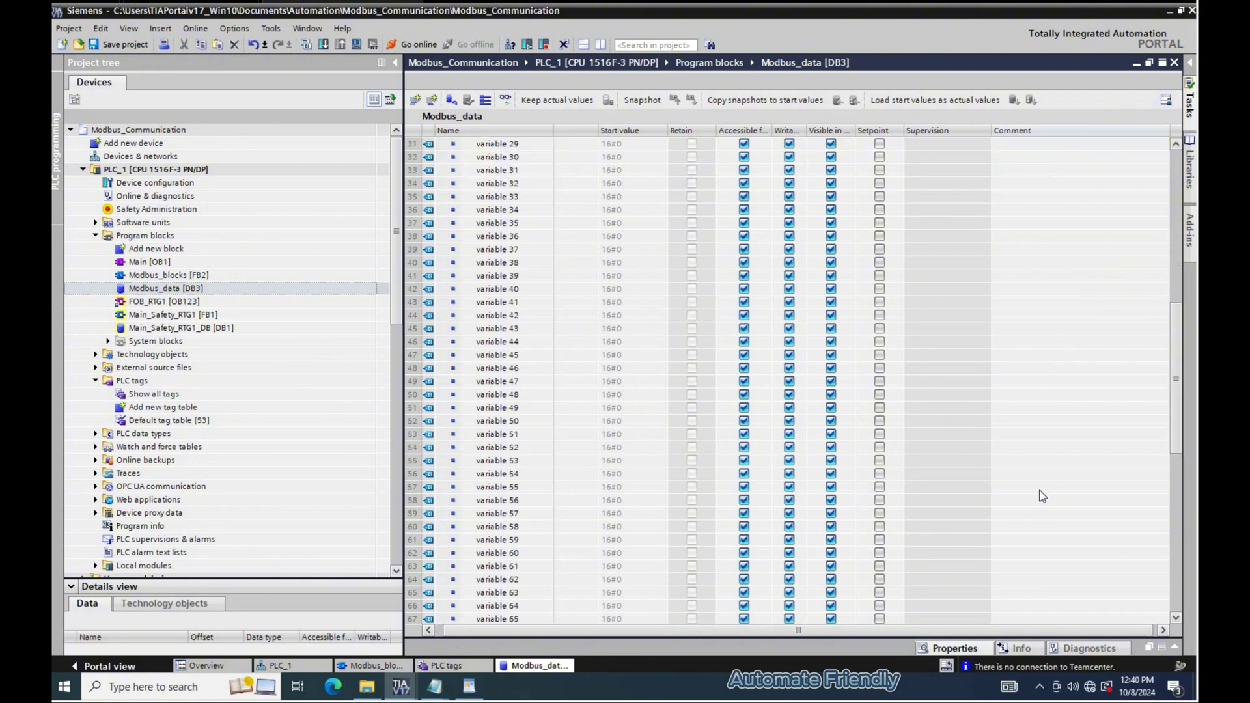
pyautogui.click(1040, 488)
pyautogui.write('Adrress 30070')
pyautogui.click(1033, 428)
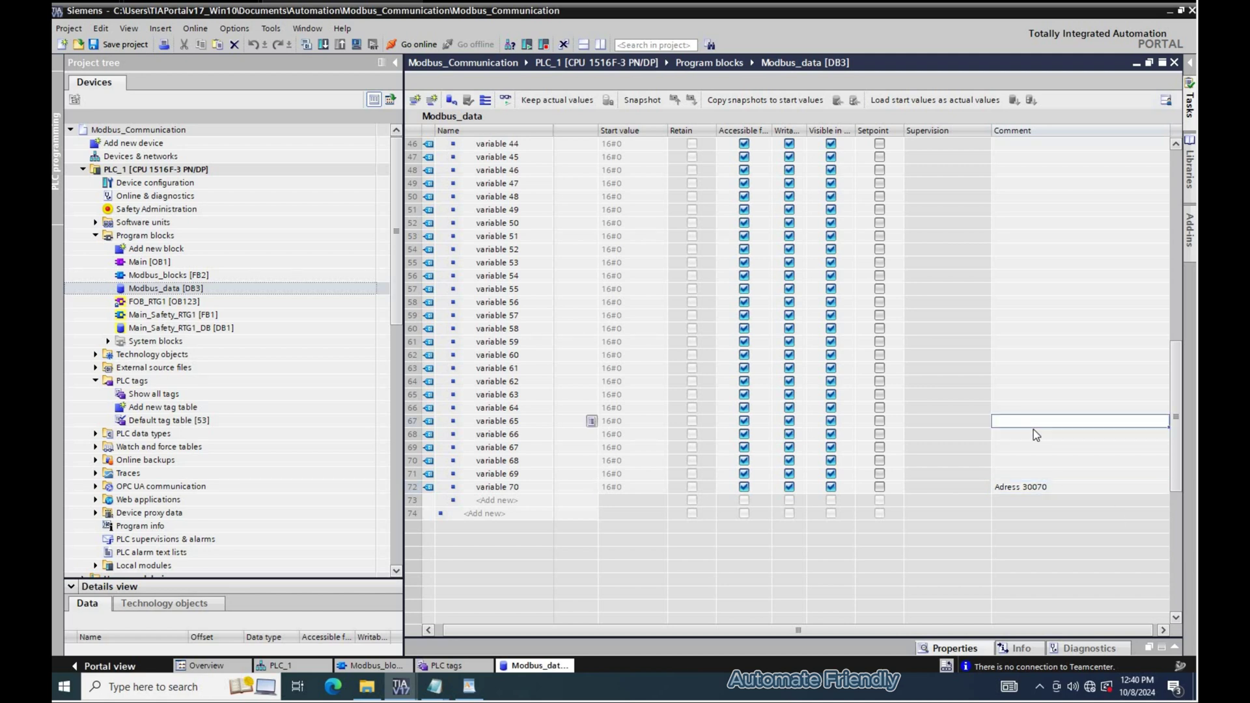
pyautogui.scroll(15, 502, 177)
pyautogui.hscroll(-2, 589, 205)
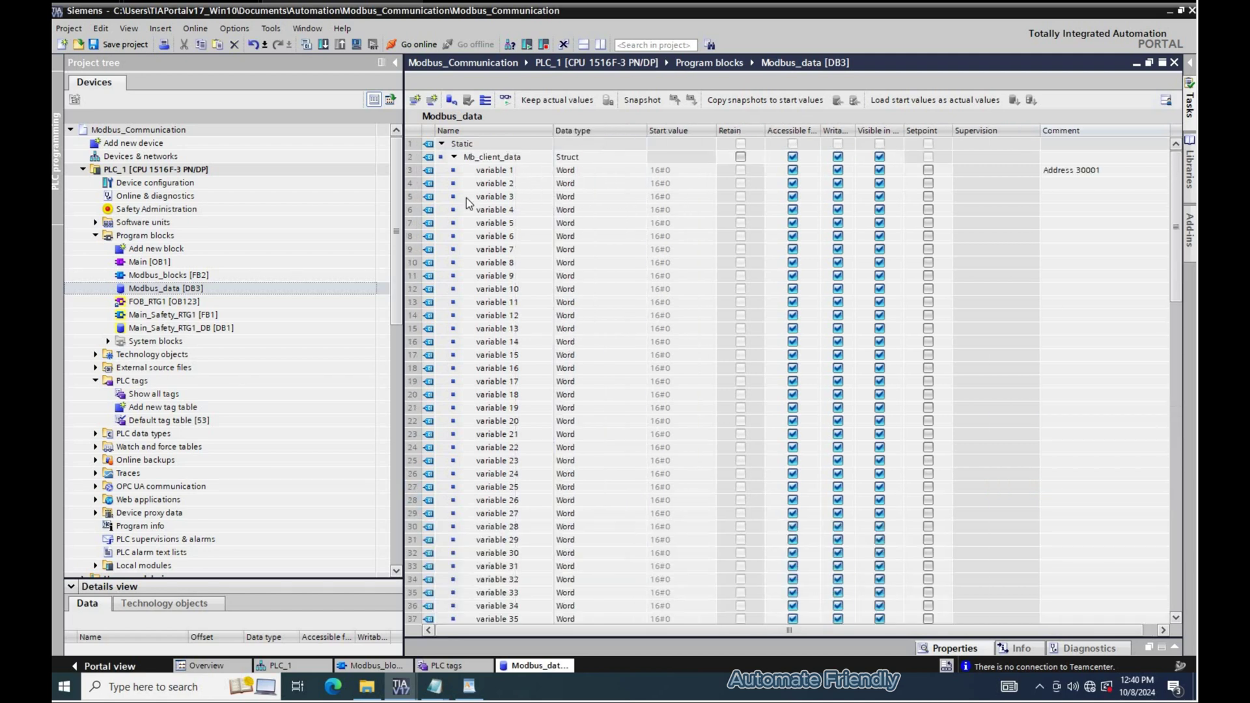
pyautogui.click(1055, 251)
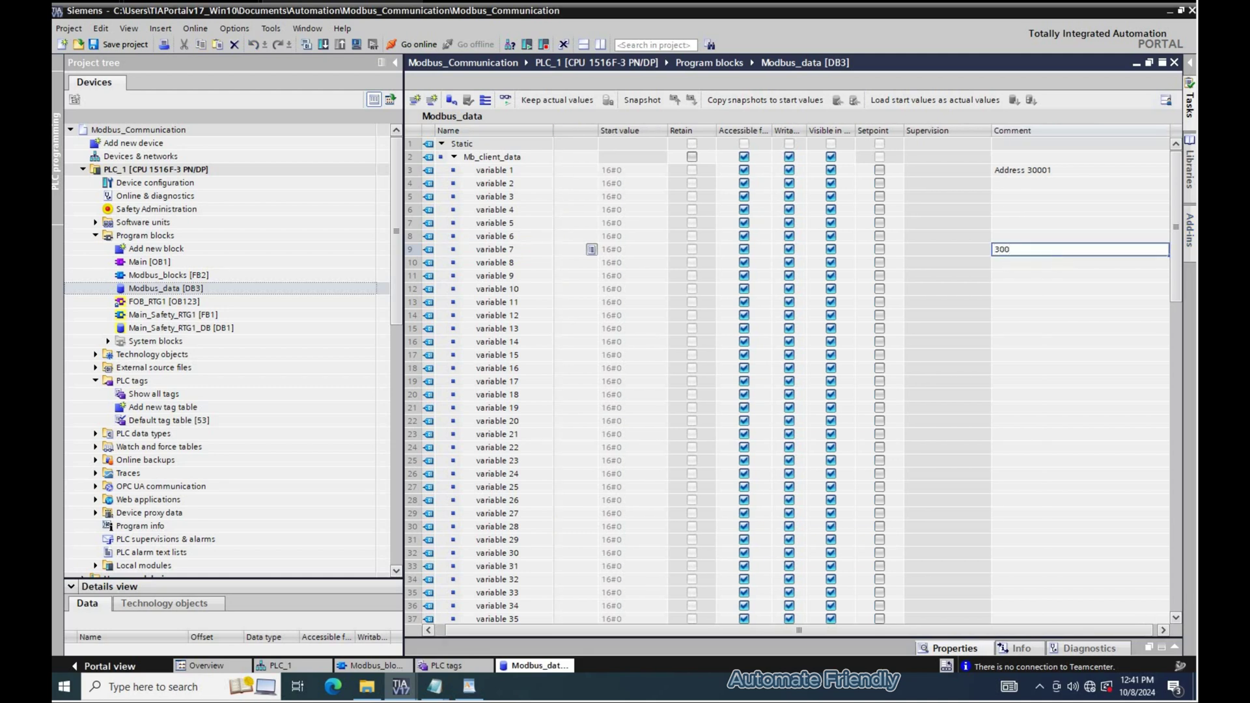
pyautogui.write('30005')
pyautogui.hotkey('alt', 'Tab')
pyautogui.moveTo(729, 315); pyautogui.dragTo(333, 315)
pyautogui.click(1033, 249)
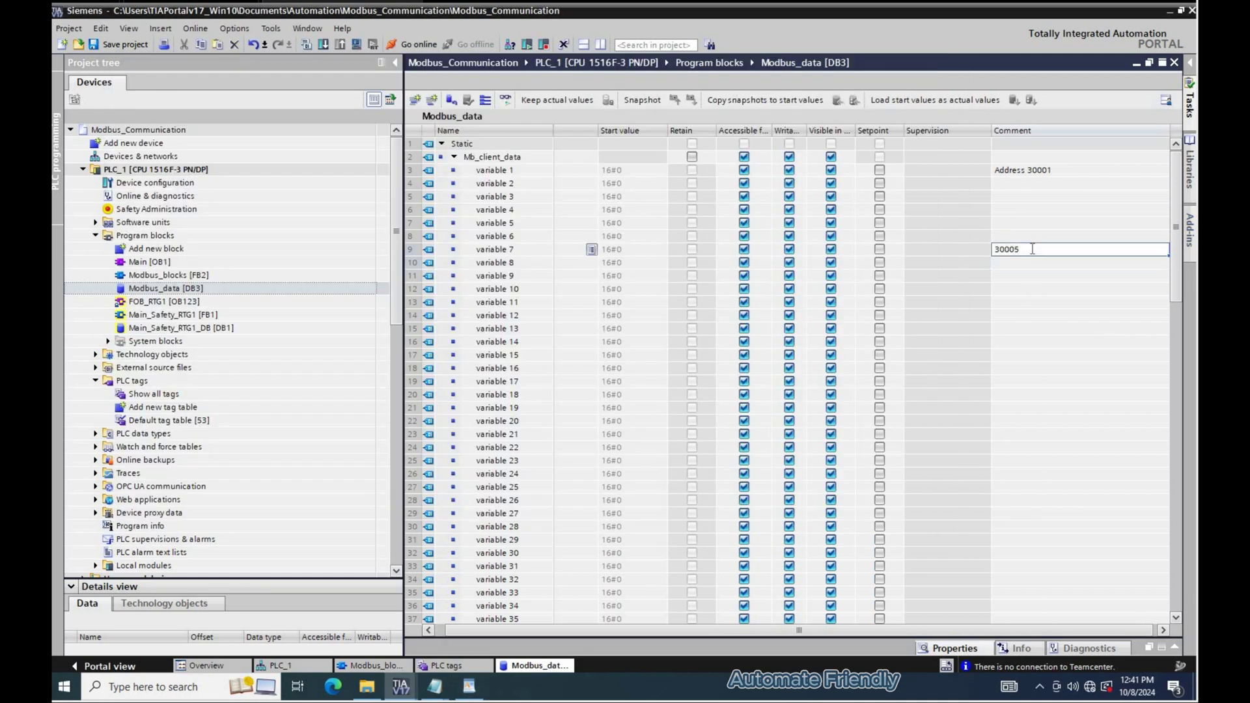
pyautogui.press('Escape')
# Give variable 5 in Mb_client_data the comment 30005.
pyautogui.click(1019, 207)
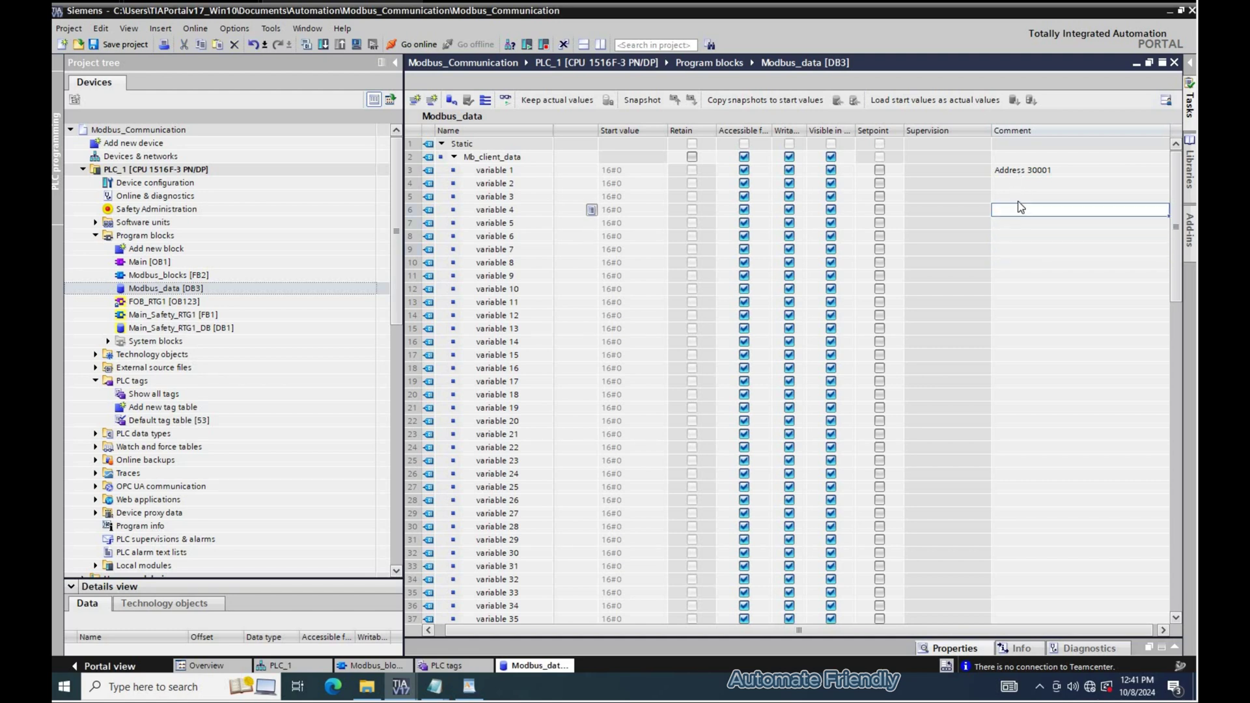
pyautogui.click(1013, 223)
pyautogui.write('30005')
# Copy the name Temperature_5 from the WordPad table and rename variable 5 in Mb_client_data with it.
pyautogui.hotkey('alt', 'Tab')
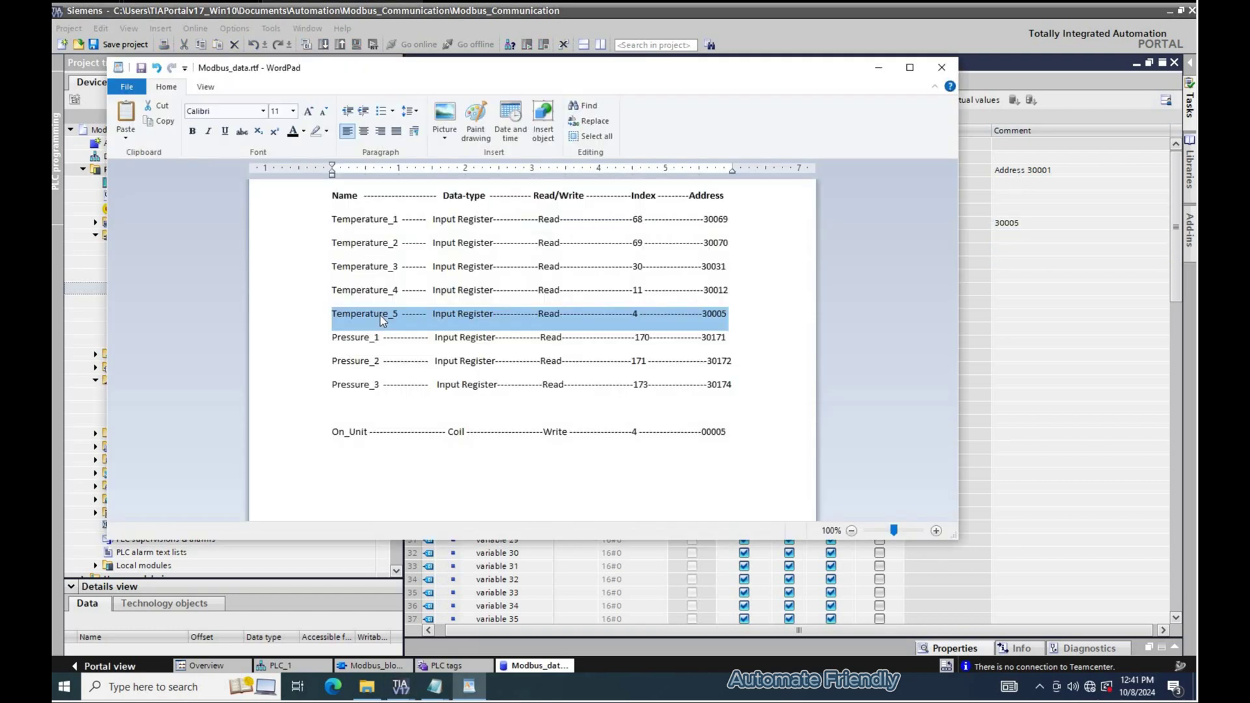
pyautogui.click(397, 315)
pyautogui.moveTo(389, 316); pyautogui.dragTo(332, 316)
pyautogui.doubleClick(382, 316)
pyautogui.hotkey('ctrl', 'c')
pyautogui.hotkey('alt', 'Tab')
pyautogui.doubleClick(503, 223)
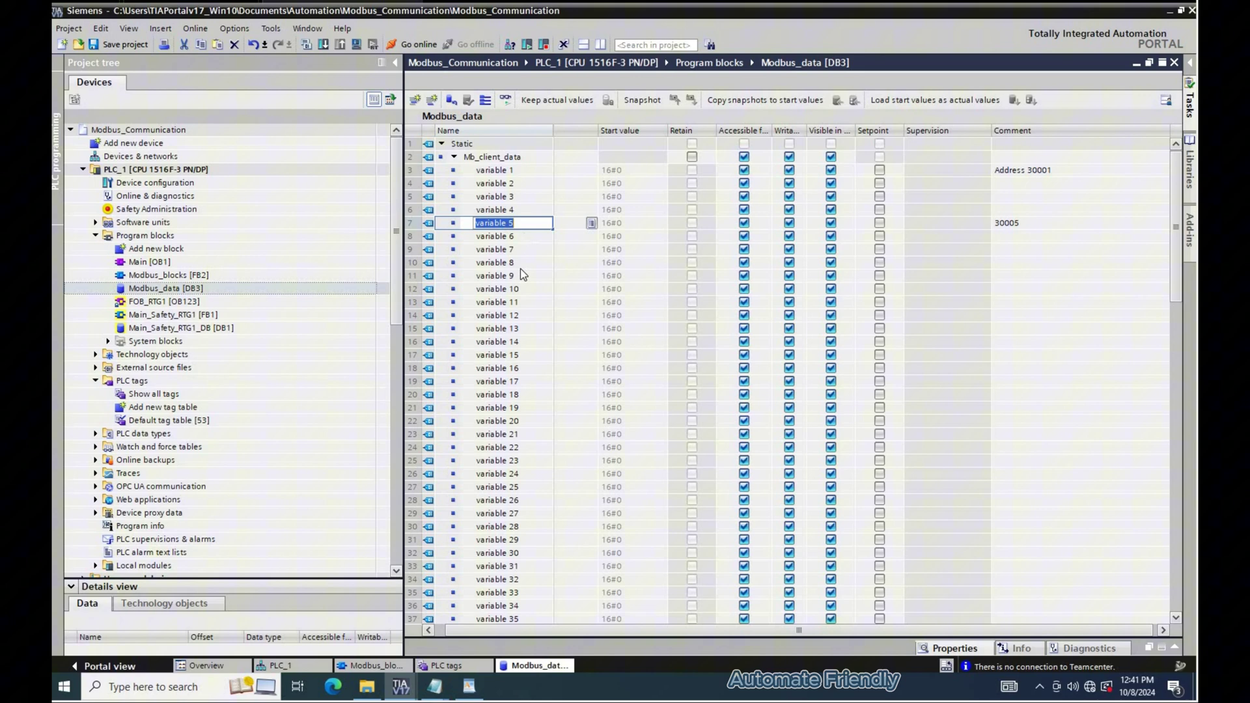
pyautogui.hotkey('ctrl', 'v')
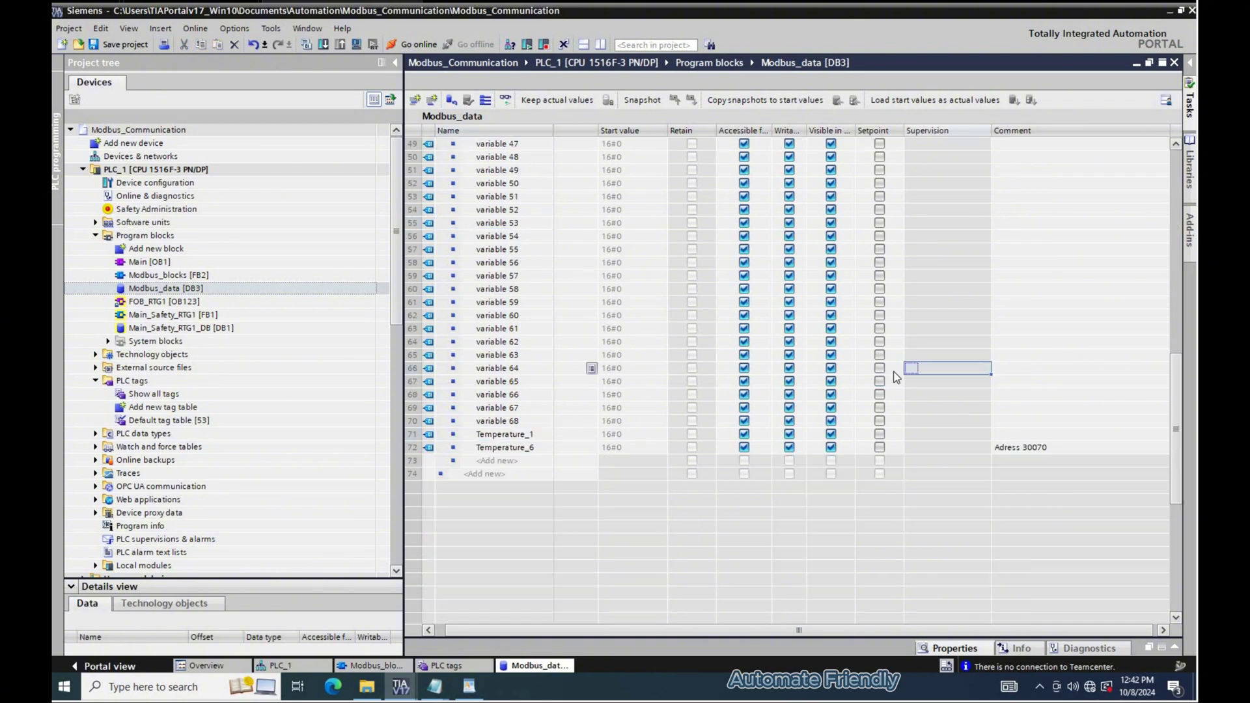
pyautogui.scroll(10, 509, 239)
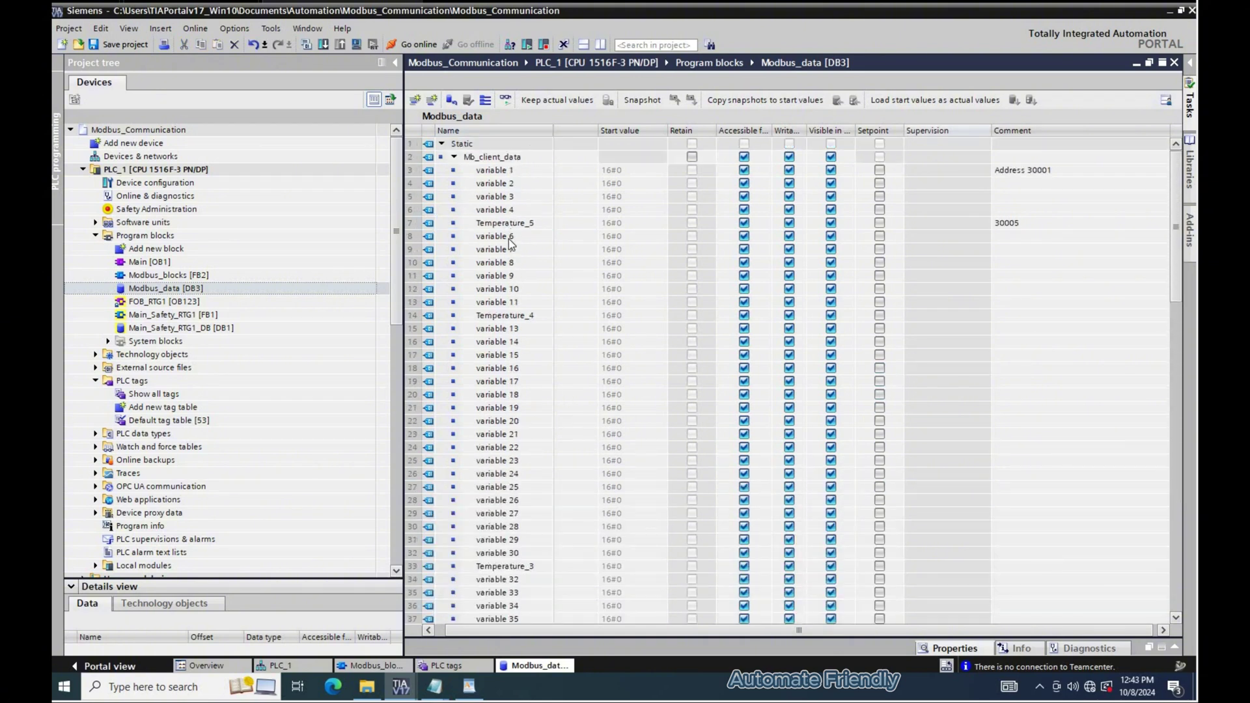
pyautogui.scroll(-11, 520, 550)
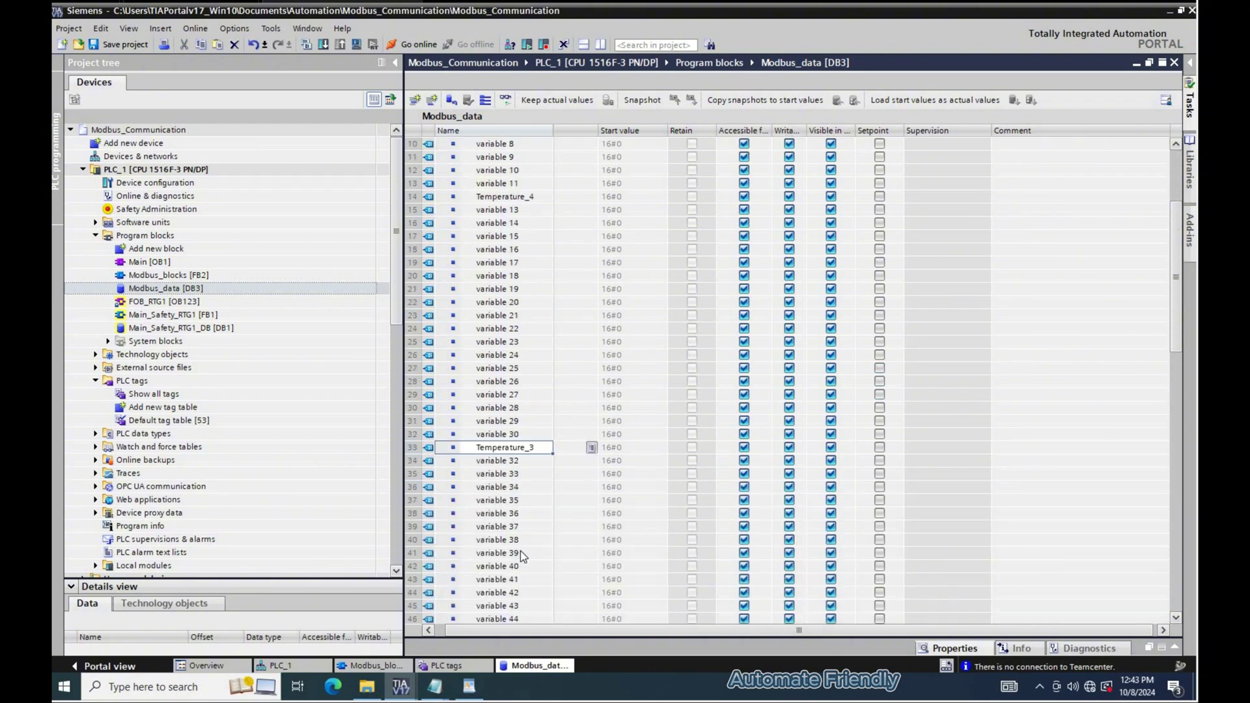
pyautogui.scroll(11, 536, 283)
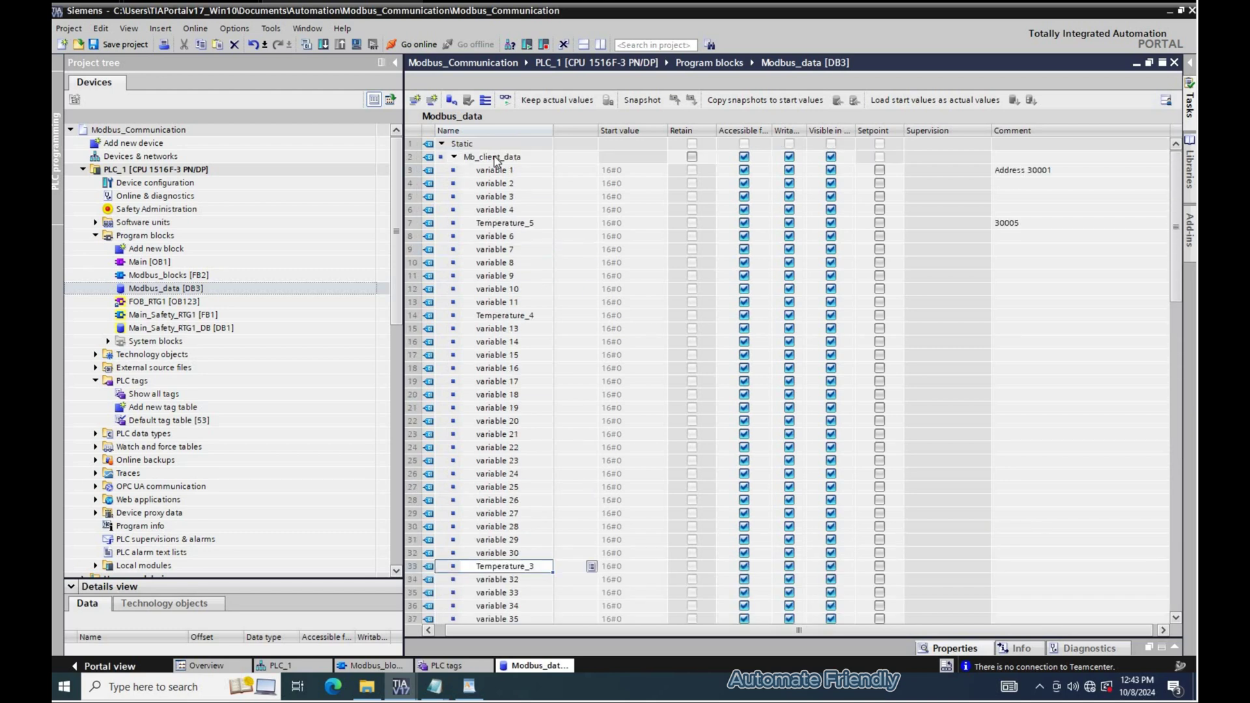
# Note in Notepad that the pointer Modbus_data is defined and that the DB's "Optimized block access" must be disabled to use it as pointer.
pyautogui.hotkey('alt', 'Tab')
pyautogui.write('Now we have defined our pointer ')
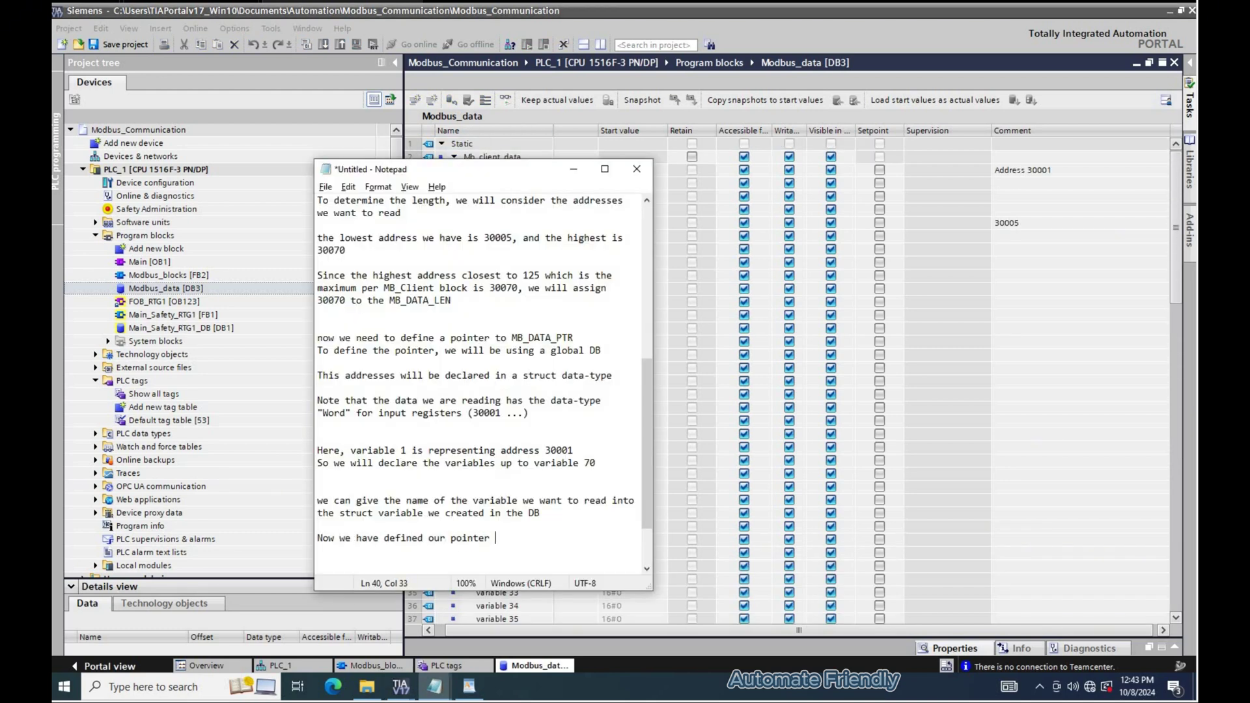
pyautogui.write('Modbus_data')
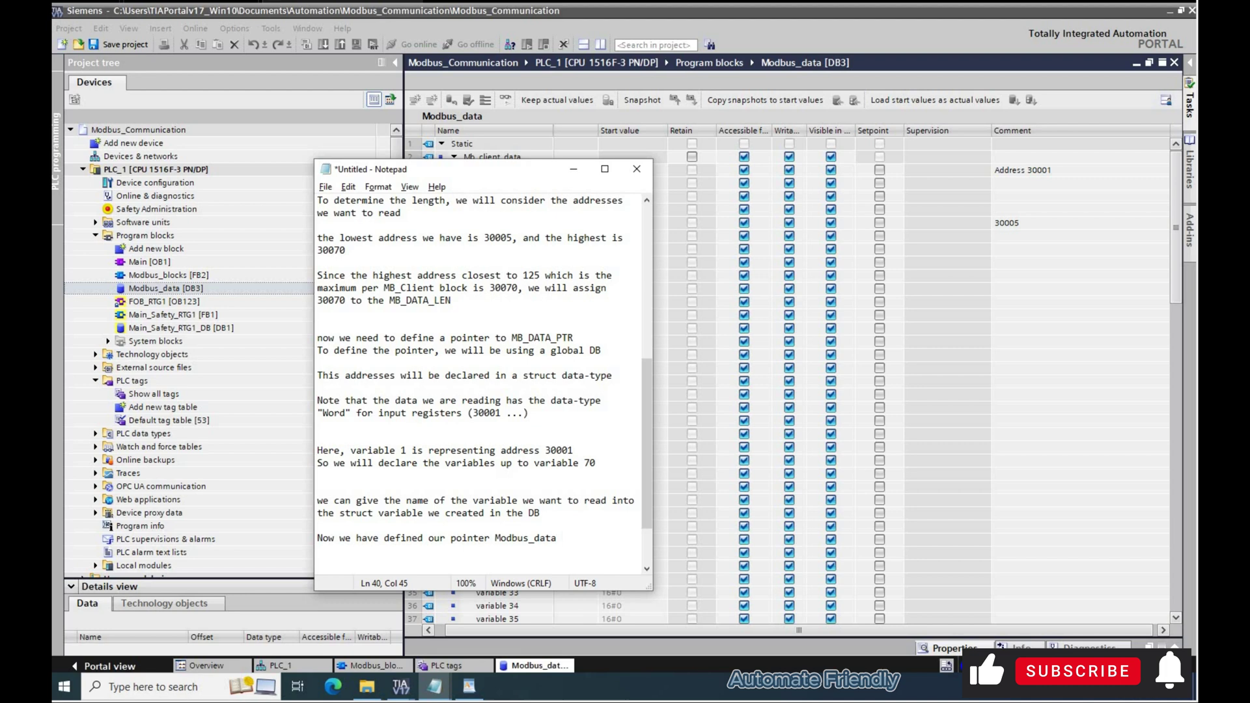
pyautogui.press('Return')
pyautogui.press('Return')
pyautogui.write('in order to use it as pointer, we need to disable the "Optimized block access" of the DB')
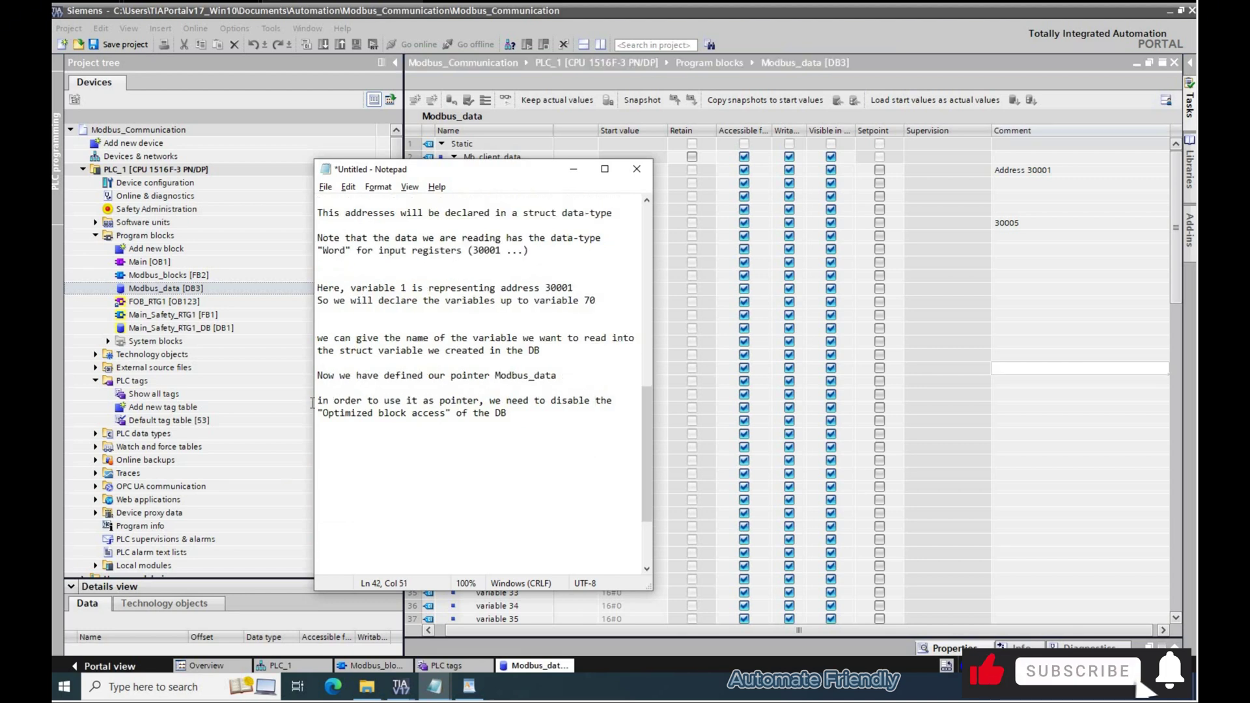
pyautogui.moveTo(311, 403); pyautogui.dragTo(507, 414)
pyautogui.click(570, 403)
pyautogui.doubleClick(569, 403)
# Switch to TIA Portal and disable optimized block access in the attributes of Modbus_data [DB3], accepting the block access change.
pyautogui.hotkey('alt', 'Tab')
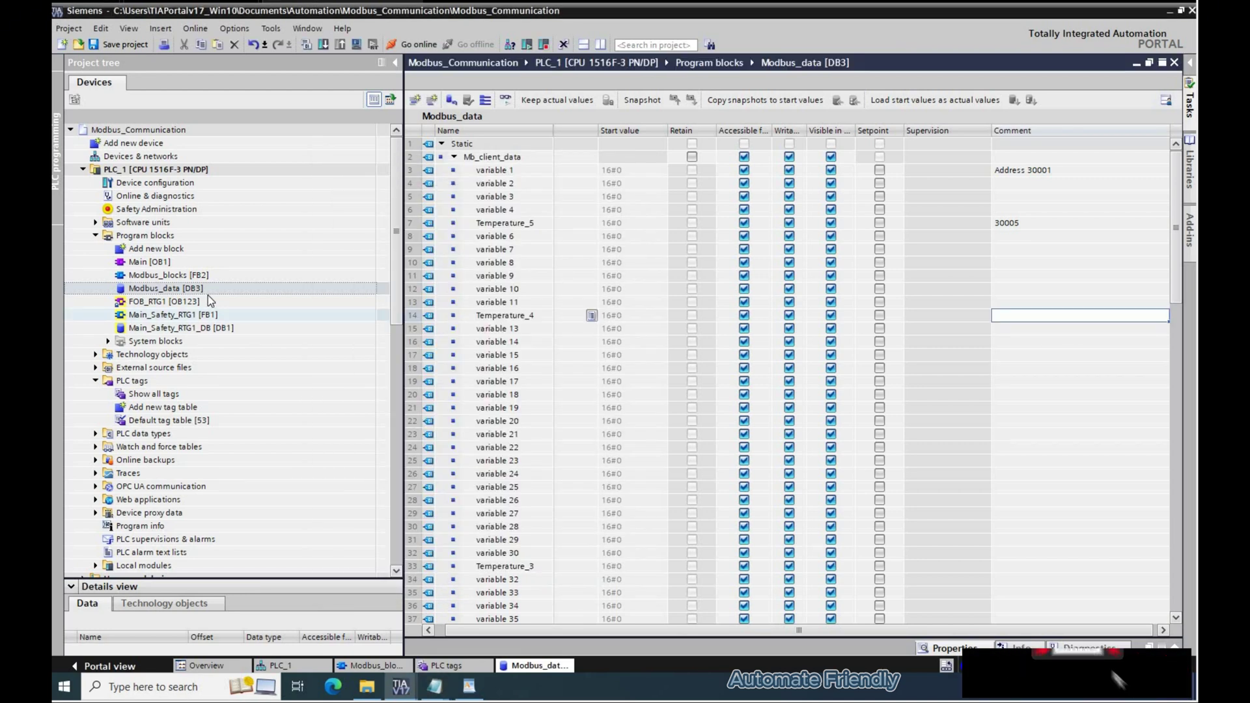
pyautogui.rightClick(203, 290)
pyautogui.click(423, 313)
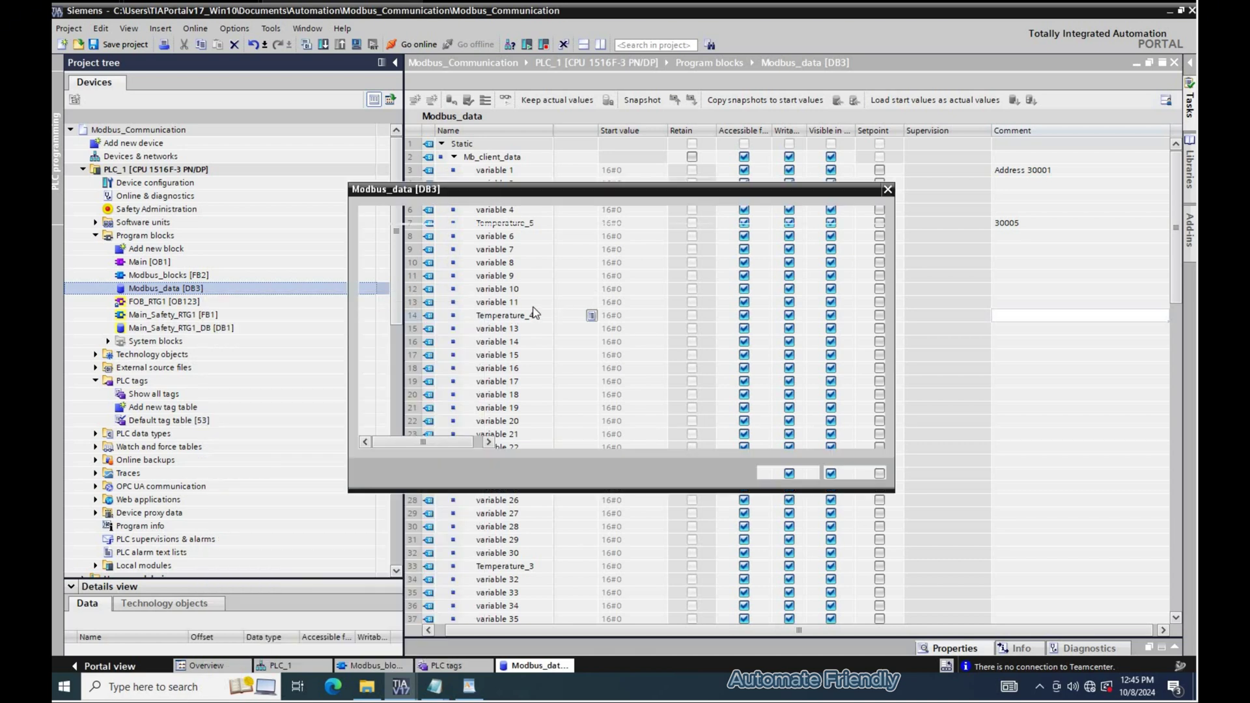
pyautogui.click(528, 302)
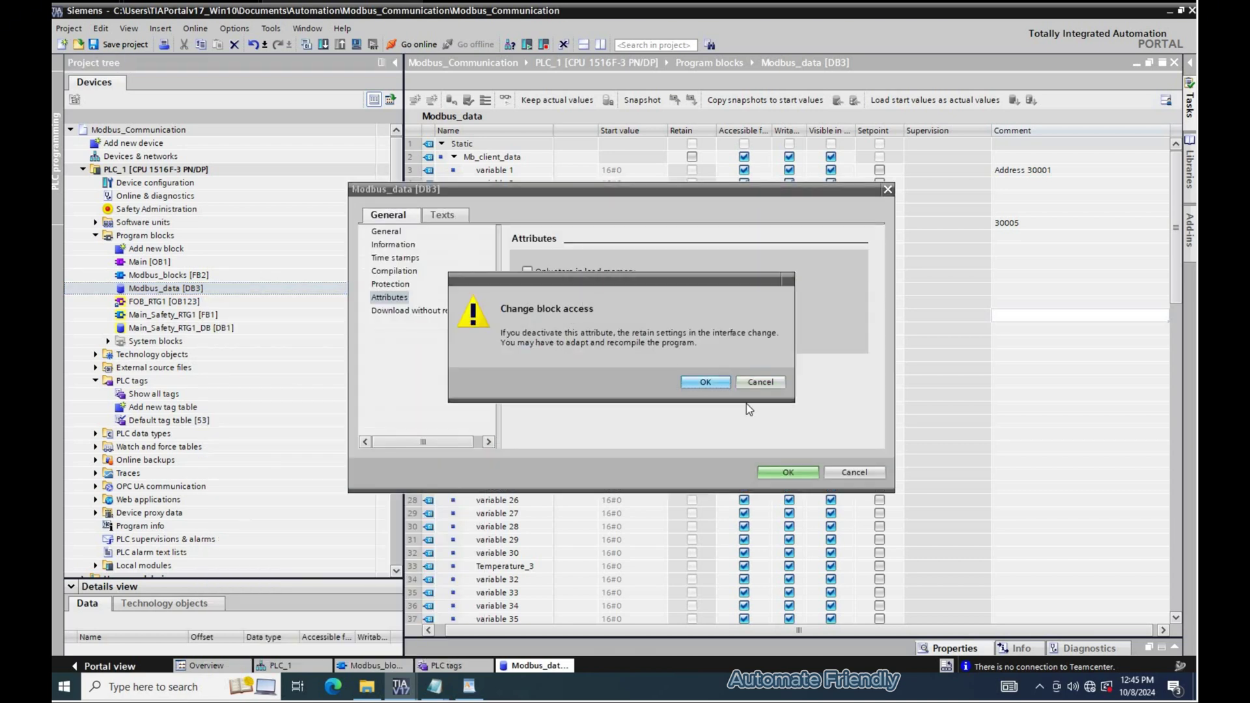
pyautogui.press('Return')
pyautogui.press('Return')
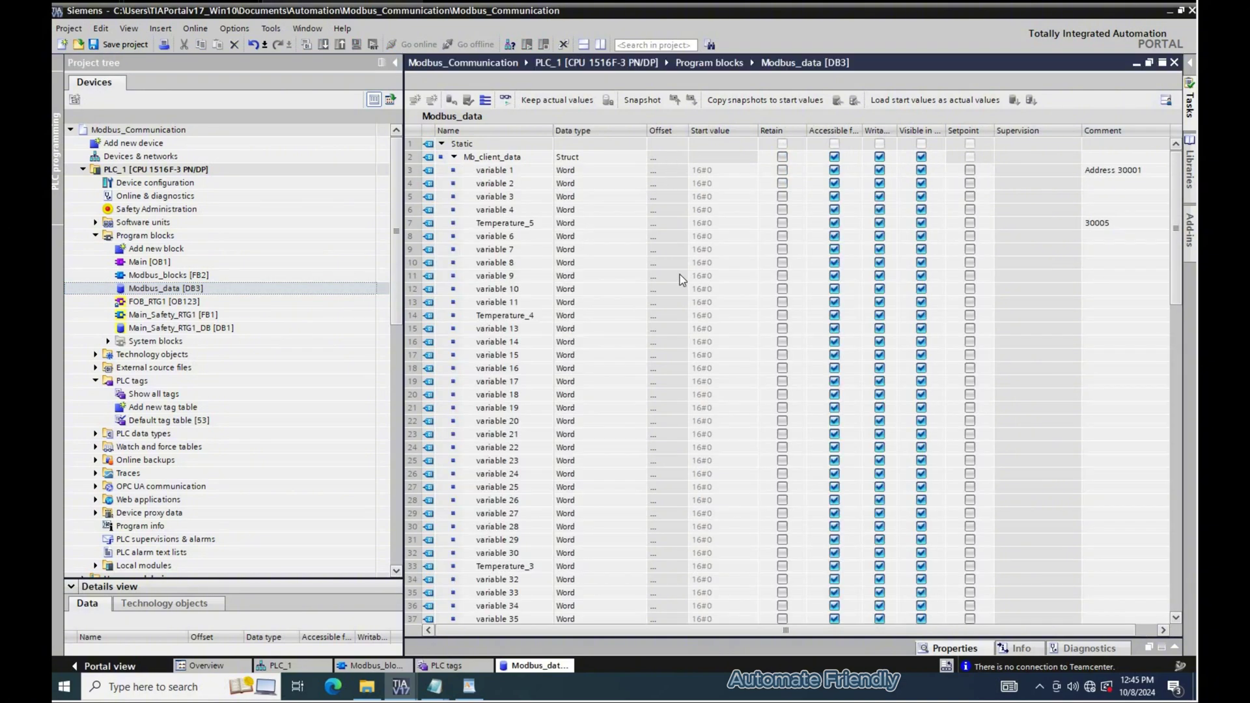
# Highlight the Offset column of Modbus_data and note in Notepad "Now we have the Offset column".
pyautogui.click(663, 157)
pyautogui.moveTo(665, 157); pyautogui.dragTo(665, 618)
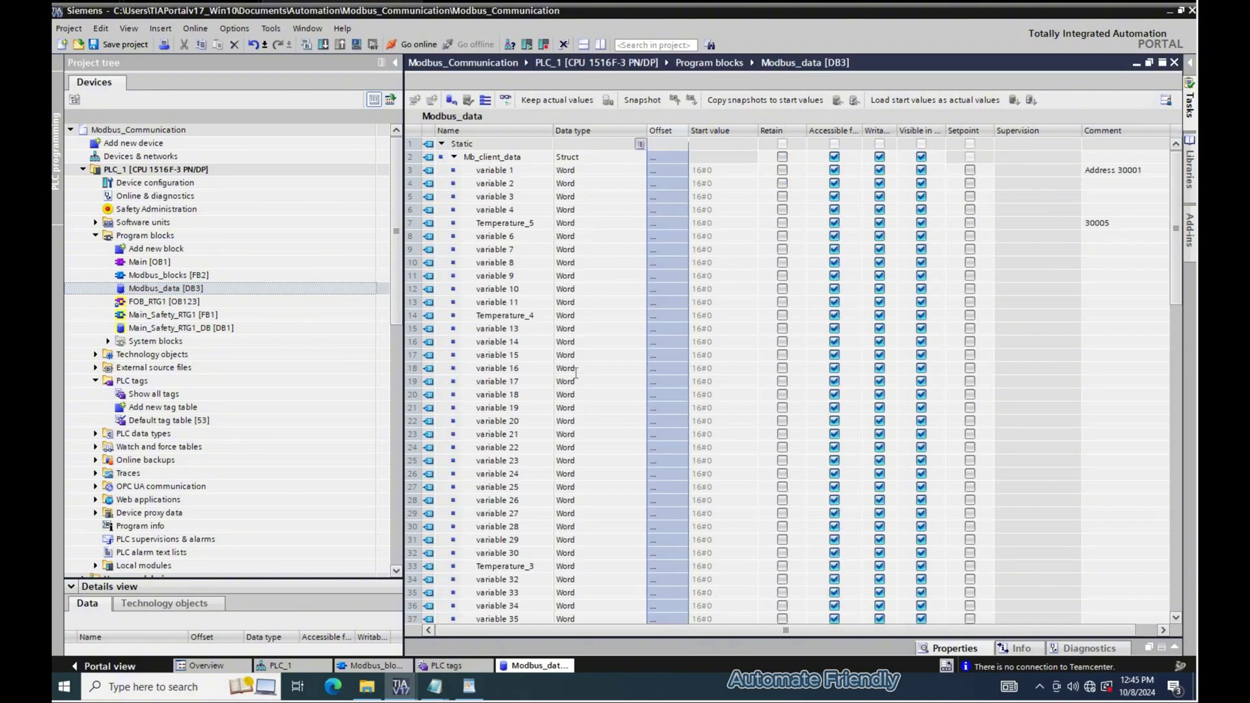
pyautogui.hotkey('alt', 'Tab')
pyautogui.click(667, 368)
# Compile the Modbus_data [DB3] block and collapse the compile results.
pyautogui.click(181, 328)
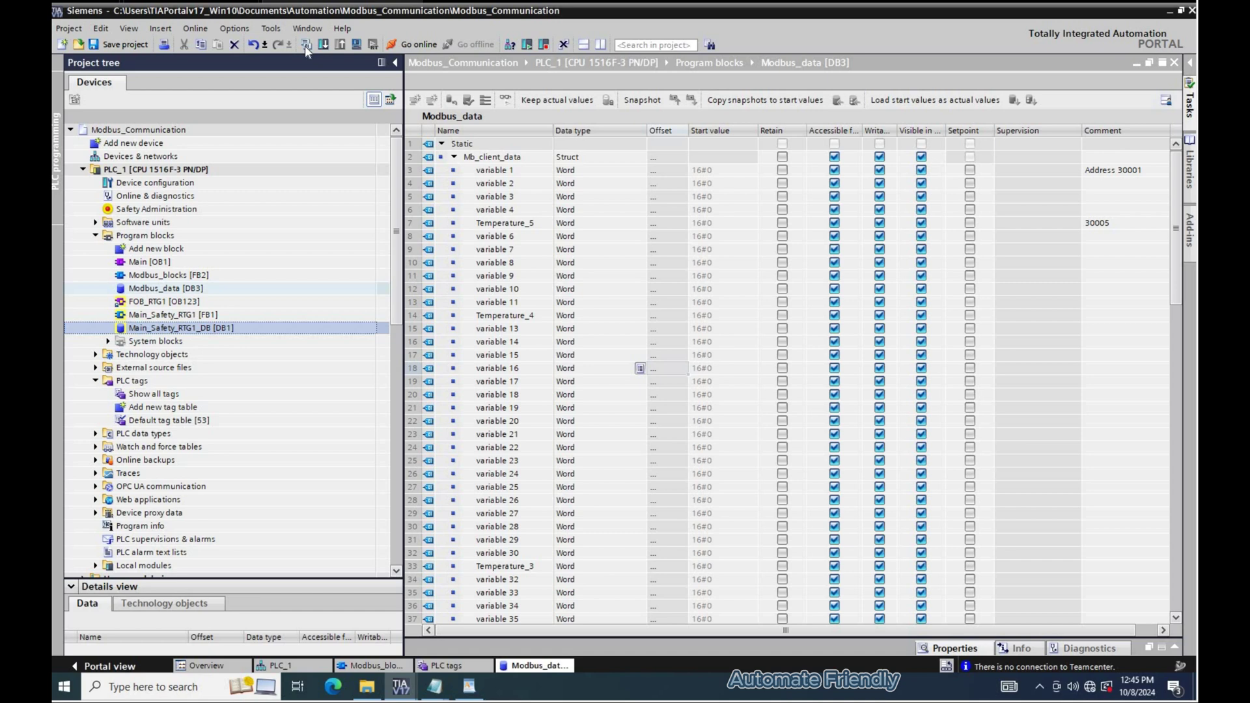
pyautogui.click(166, 288)
pyautogui.click(307, 44)
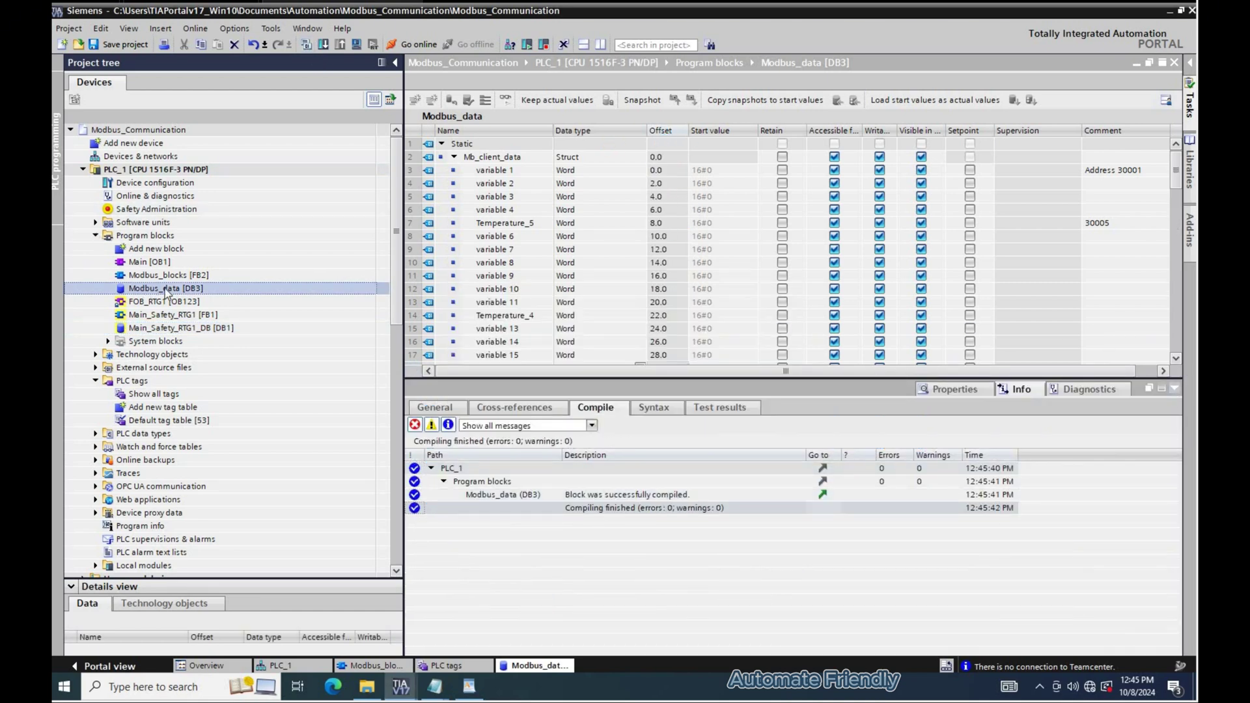
pyautogui.click(1174, 388)
# Assign the Mb_client_data struct of Modbus_data to MB_CLIENT's MB_DATA_PTR input in Modbus_blocks and select the CONNECT input.
pyautogui.click(664, 518)
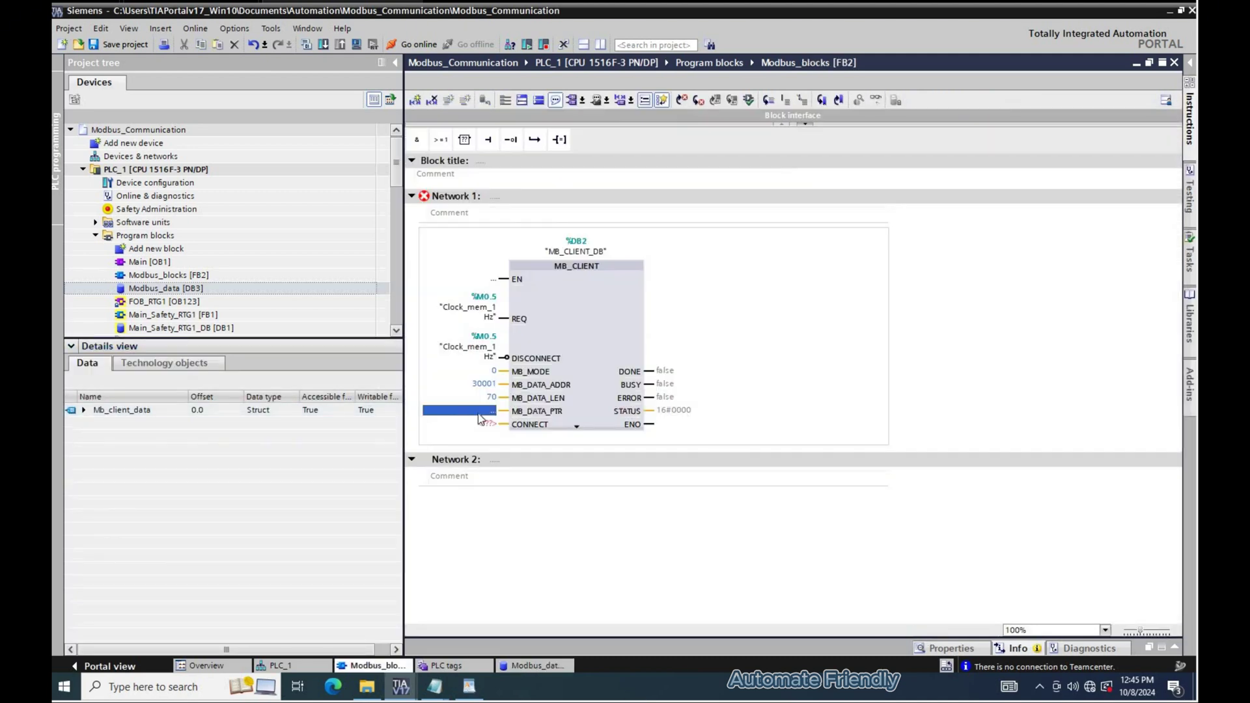
pyautogui.moveTo(112, 412); pyautogui.dragTo(493, 416)
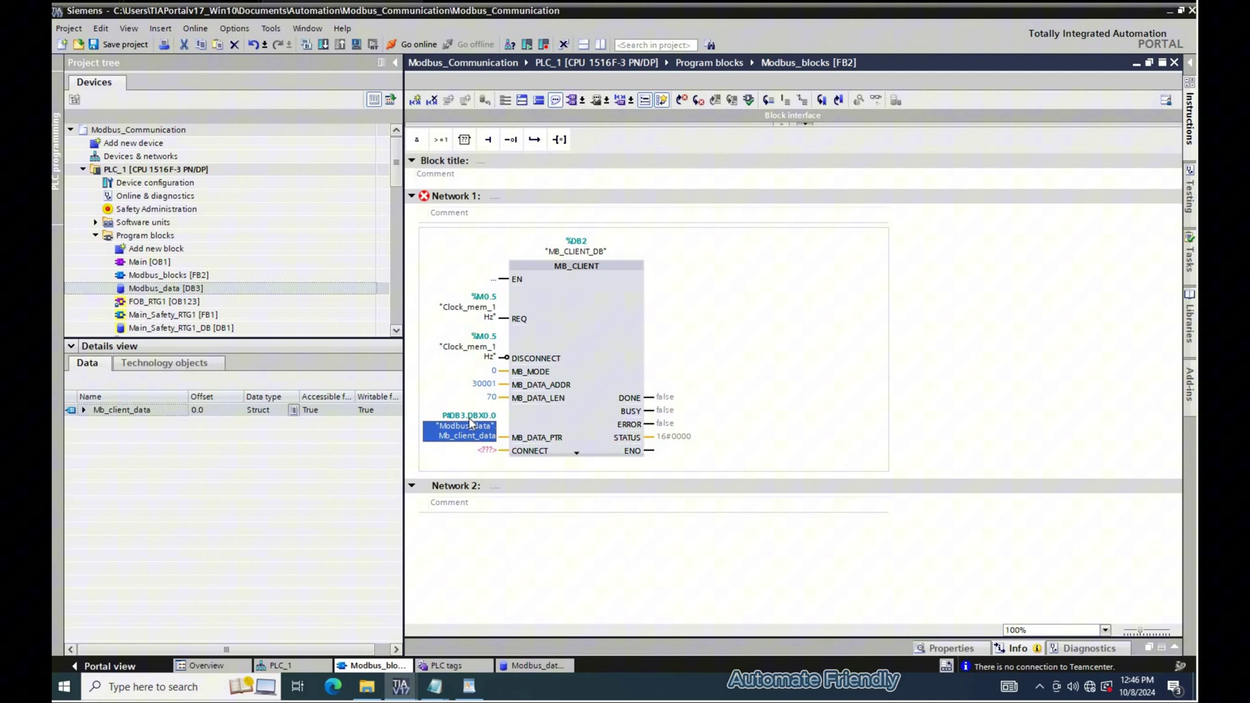
pyautogui.click(486, 449)
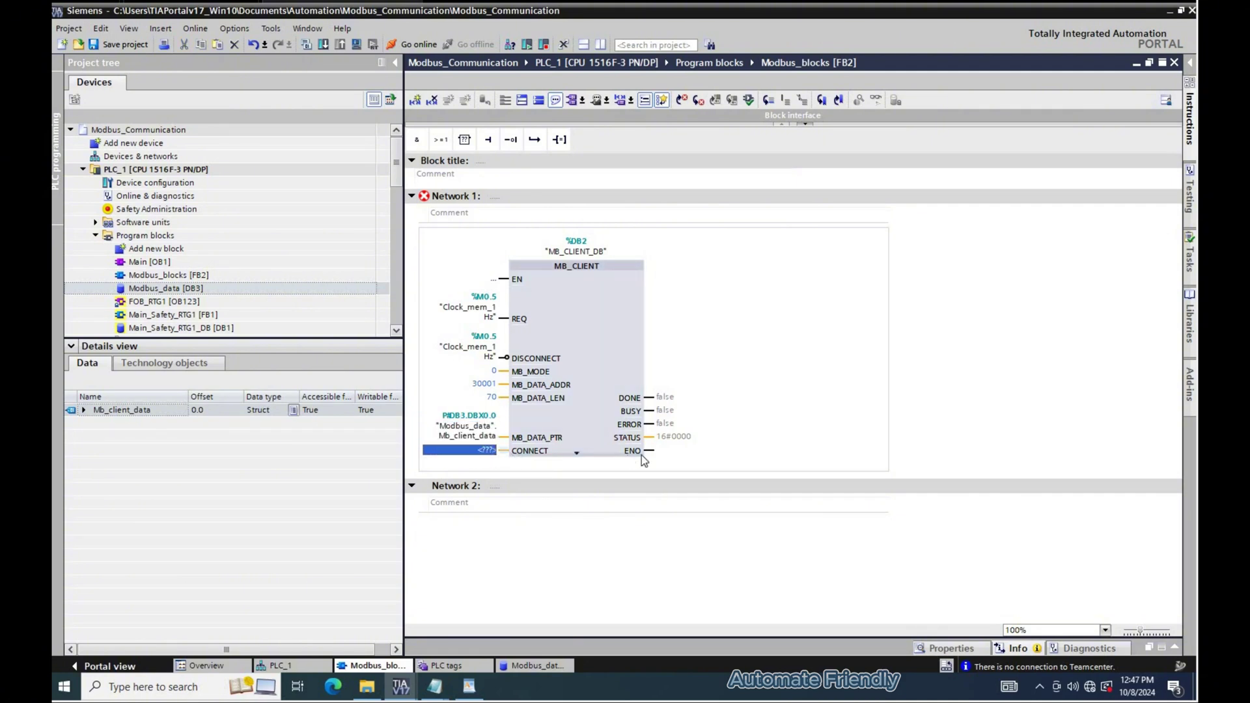
# Note in Notepad that the next step is the Connect bit, containing the MB_Client configuration with IPaddress, Hardware identifier and remote port.
pyautogui.hotkey('alt', 'Tab')
pyautogui.write('Next step is to define the Connec')
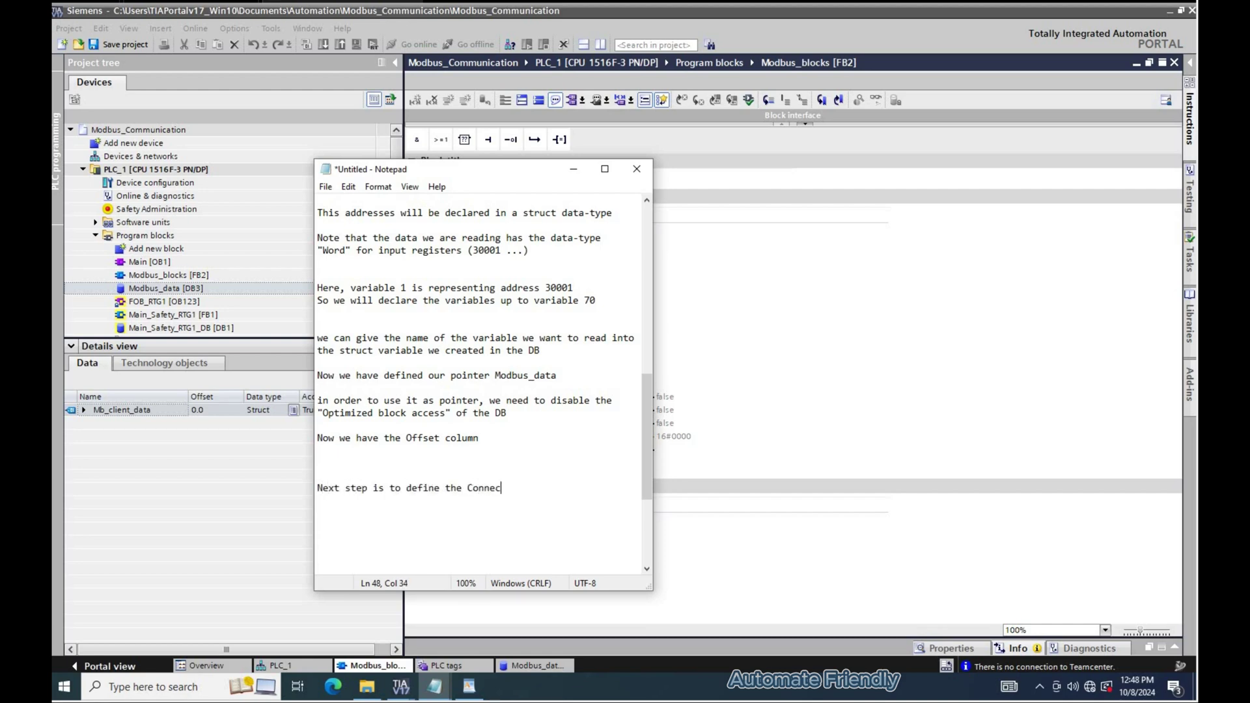
pyautogui.write('t bit')
pyautogui.press('Return')
pyautogui.write('This bit will contain the MB_Client con')
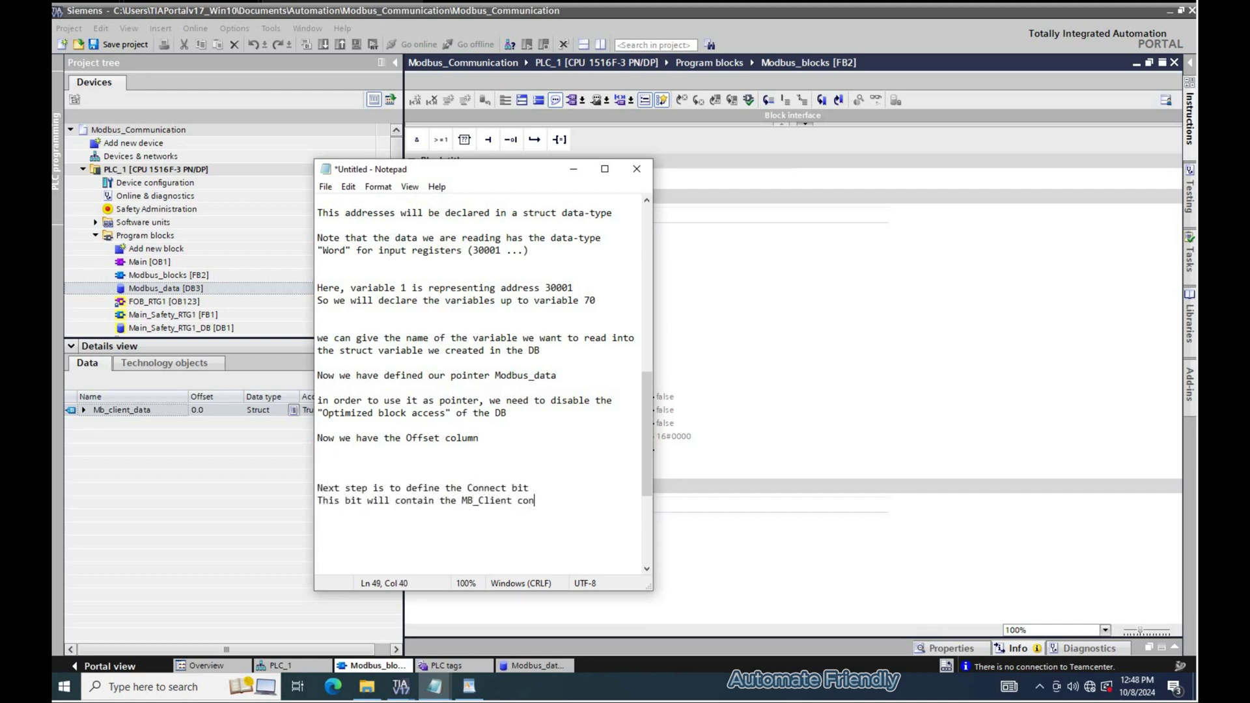
pyautogui.write('figuration, which consists the IPaddress')
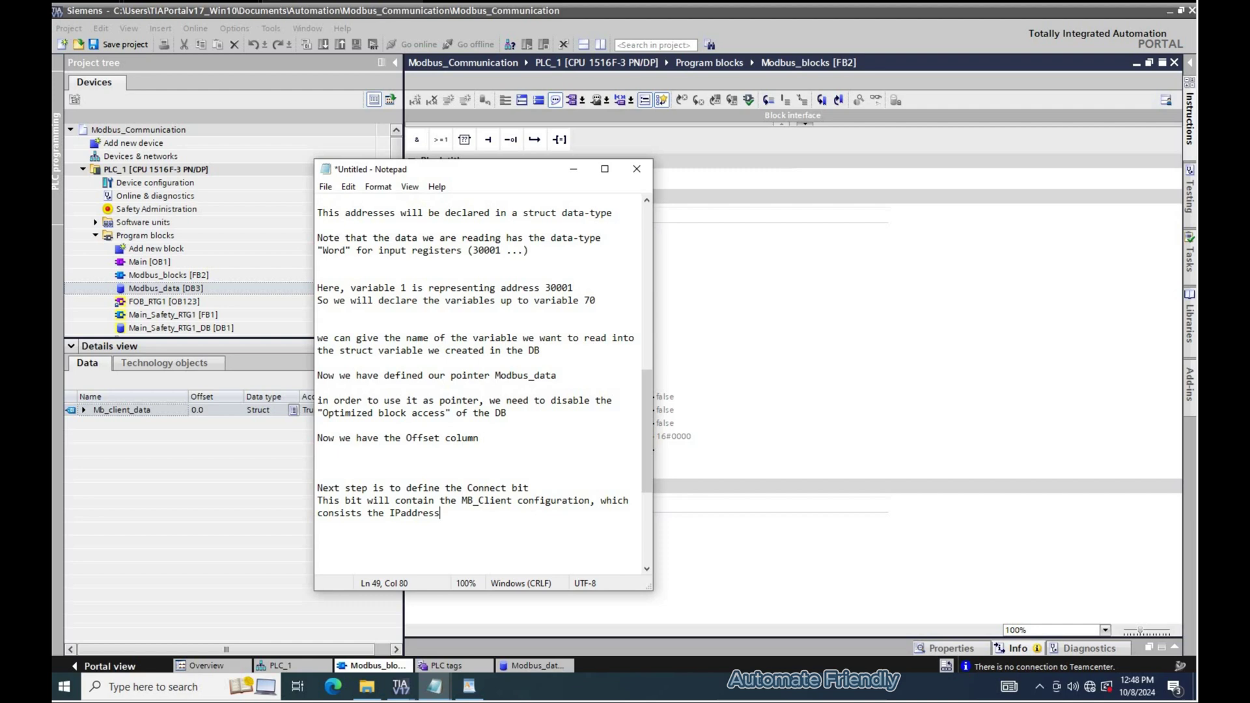
pyautogui.write(', the Hardware identifier')
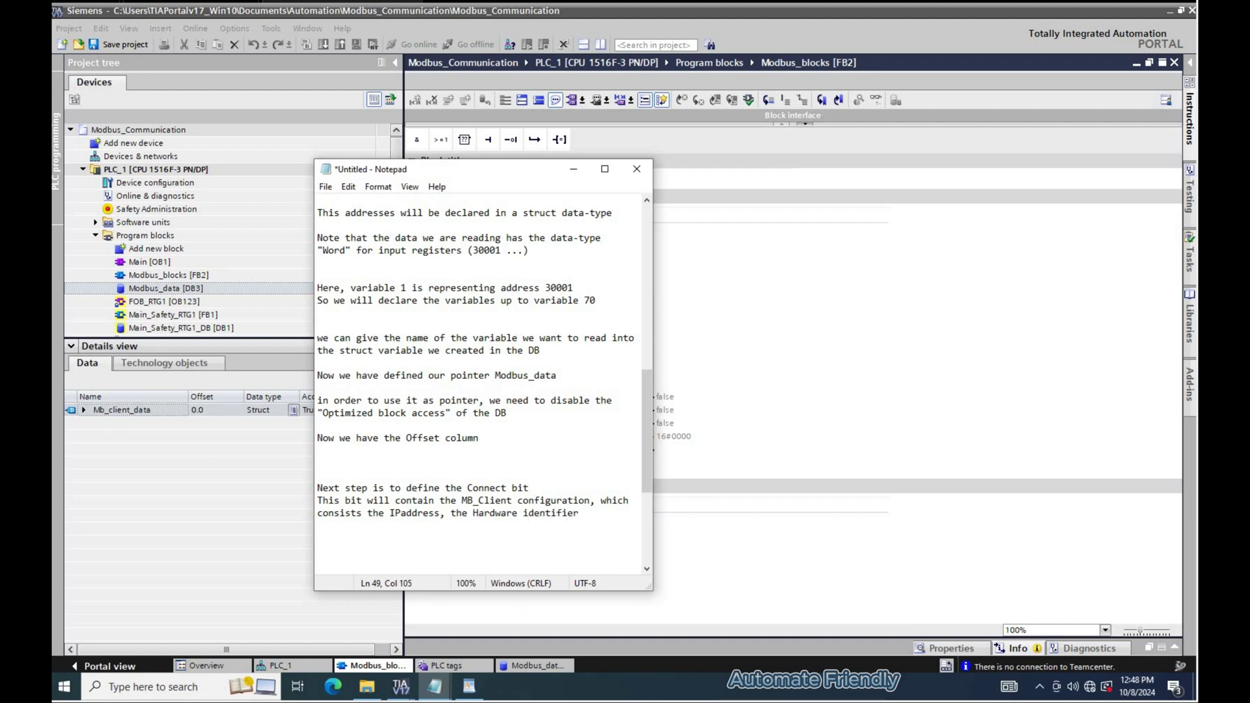
pyautogui.write(', the remote port.......')
pyautogui.press('Return')
pyautogui.press('Return')
# Add a note that a variable with the data type TCON_IP_v4 will be created in the global db "Modbus_data".
pyautogui.write('we will cre')
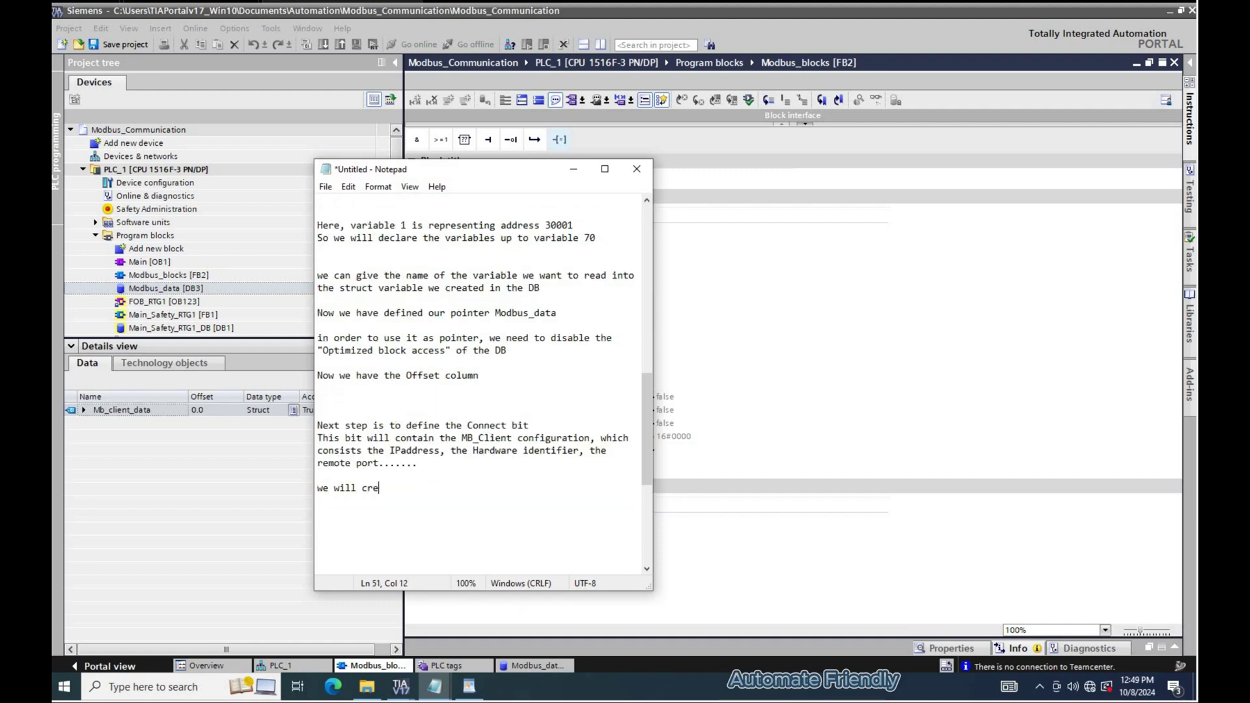
pyautogui.write('ate a variable with the data type TCON_IP_')
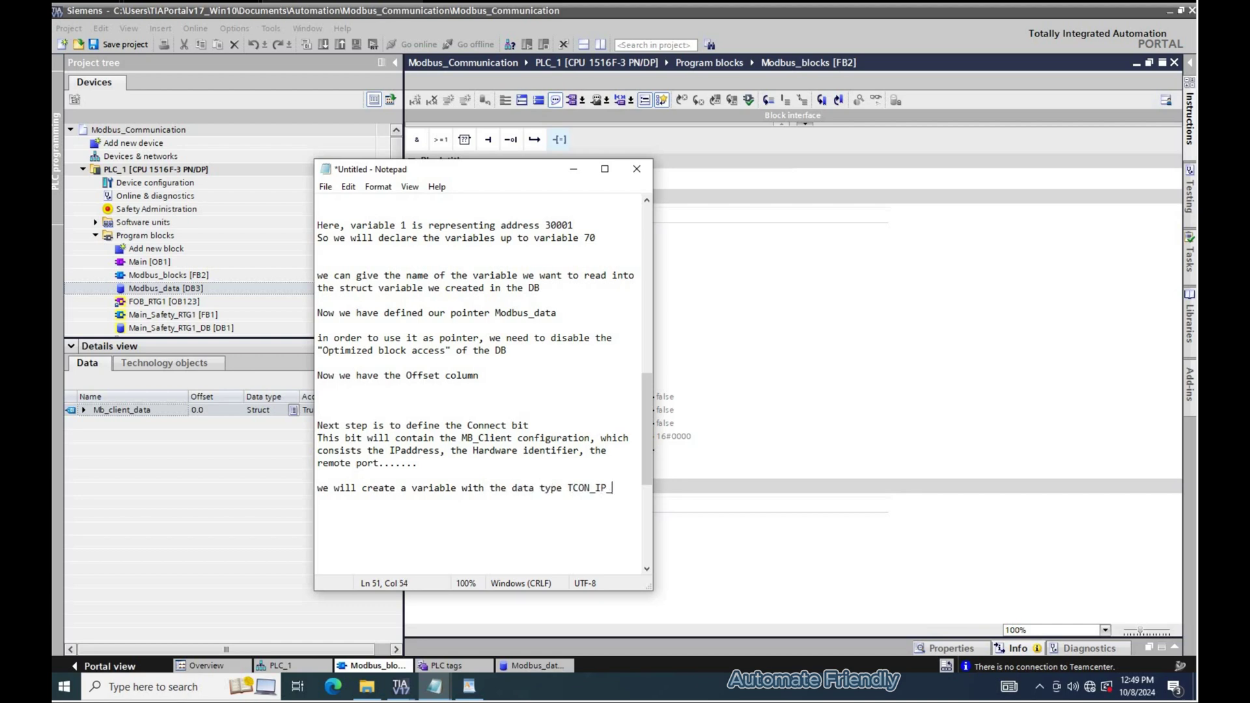
pyautogui.write('v4')
pyautogui.press('Return')
pyautogui.press('Return')
pyautogui.write('I will create this variable in the global db "')
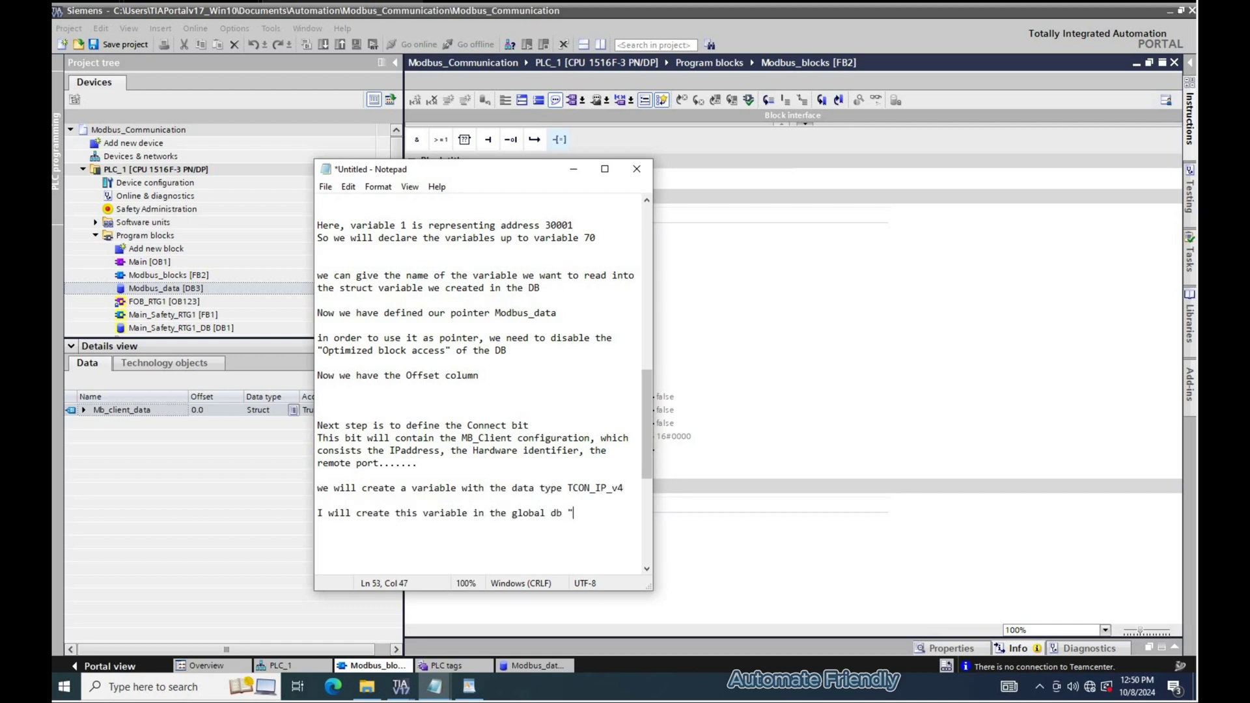
pyautogui.write('Modbus_data')
# Return to Modbus_data in TIA Portal, collapse Mb_client_data and insert a variable named ConnectData above it.
pyautogui.click(815, 349)
pyautogui.click(537, 665)
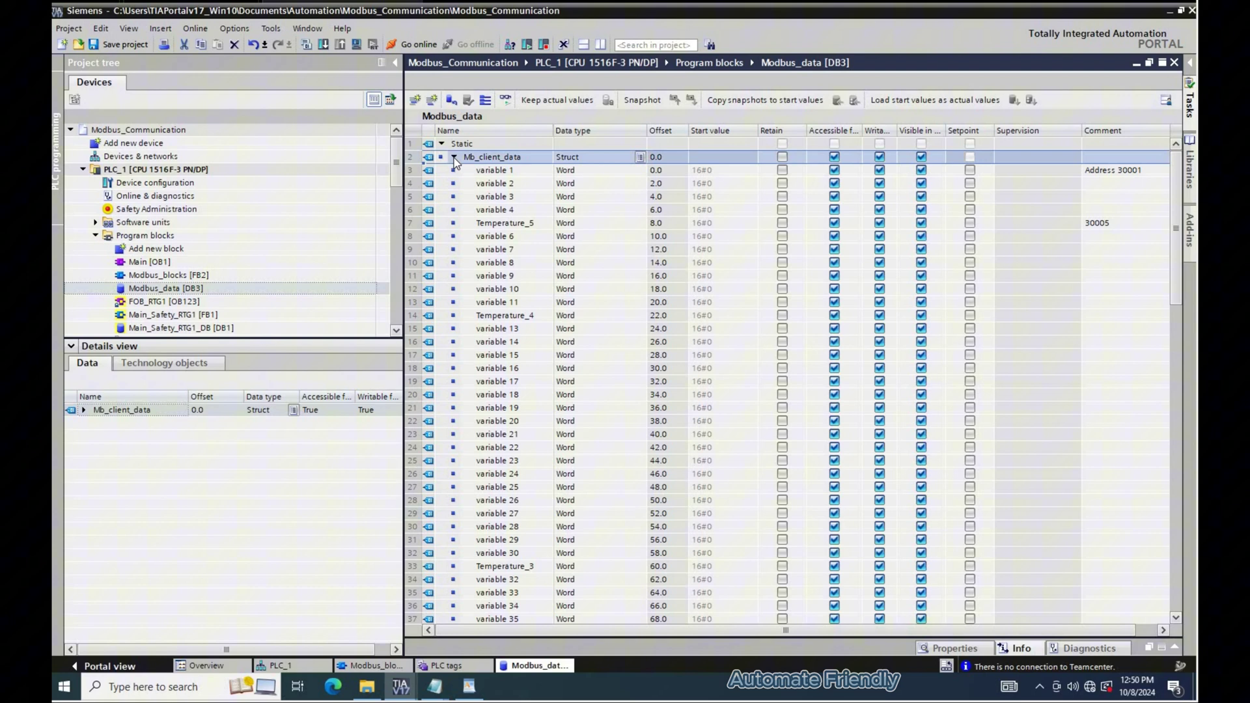
pyautogui.click(455, 158)
pyautogui.click(432, 99)
pyautogui.click(489, 156)
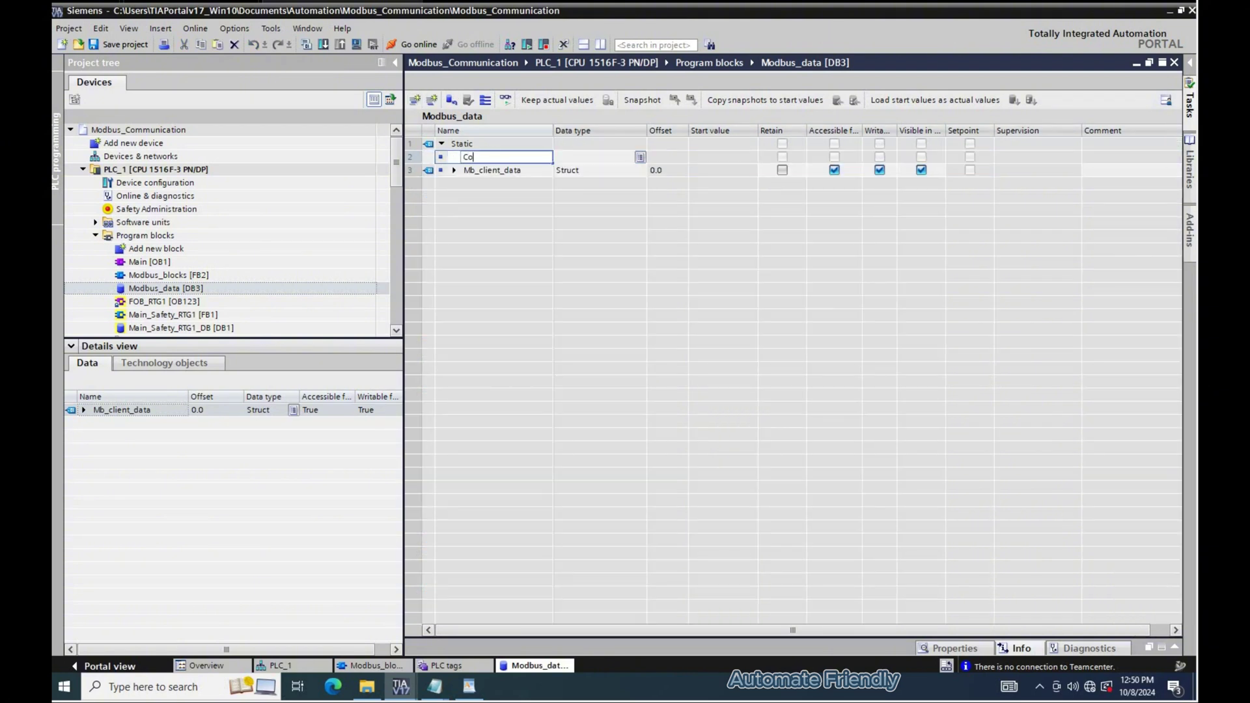
# Set the data type of ConnectData to TCON_IP_v4.
pyautogui.click(581, 157)
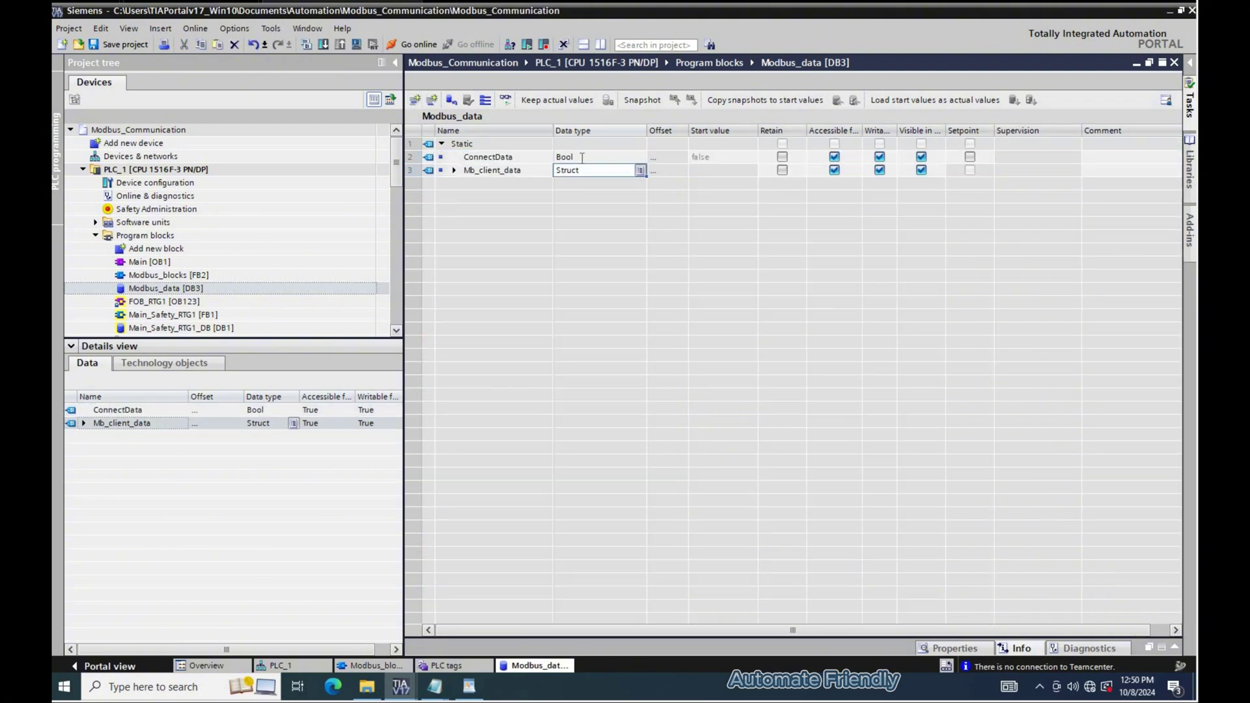
pyautogui.write('Tc')
pyautogui.press('BackSpace')
pyautogui.write('CON')
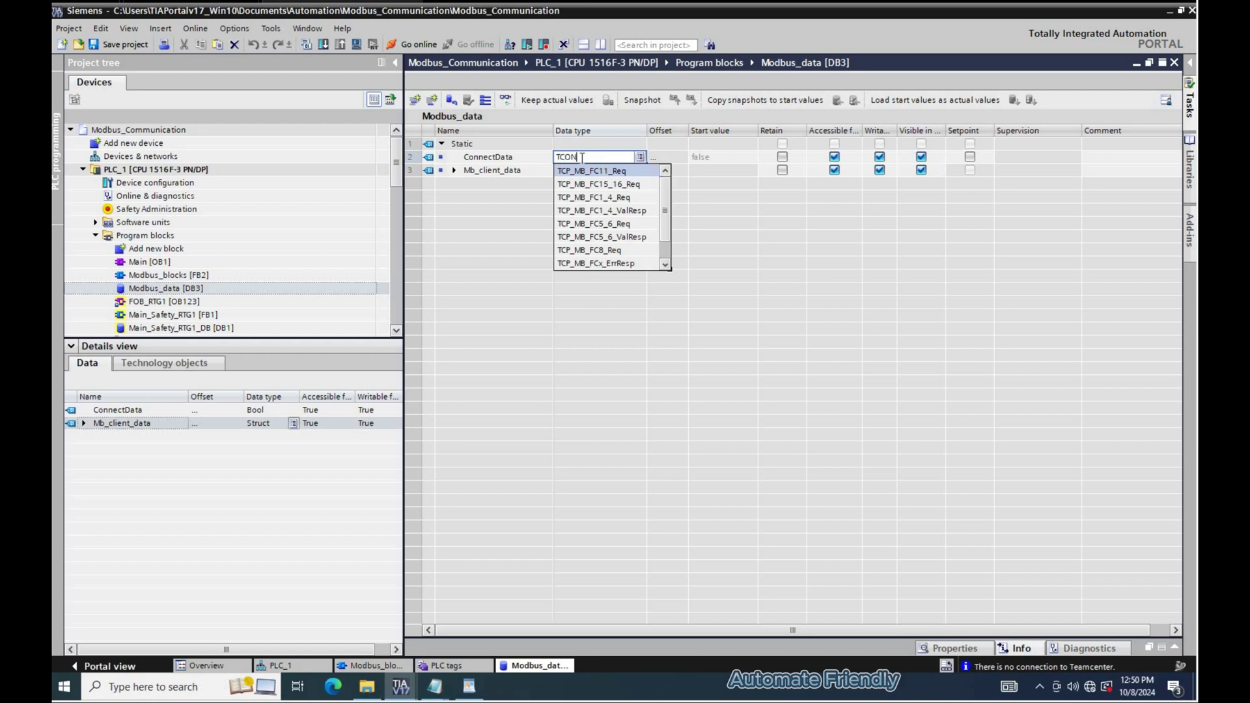
pyautogui.write('_IP_v4')
pyautogui.press('Return')
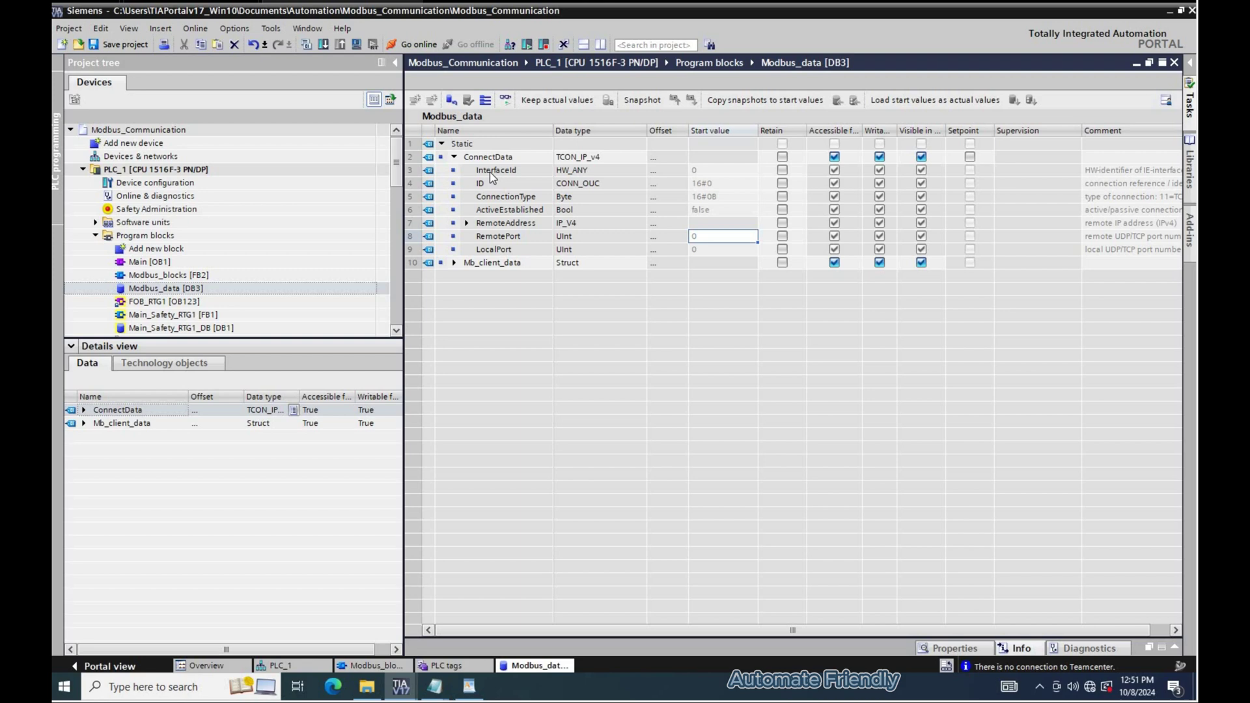
# Select InterfaceId in ConnectData and note in Notepad how to obtain the interface ID from the PLC's system constants under "Local~PROFINET_interface_1".
pyautogui.click(506, 173)
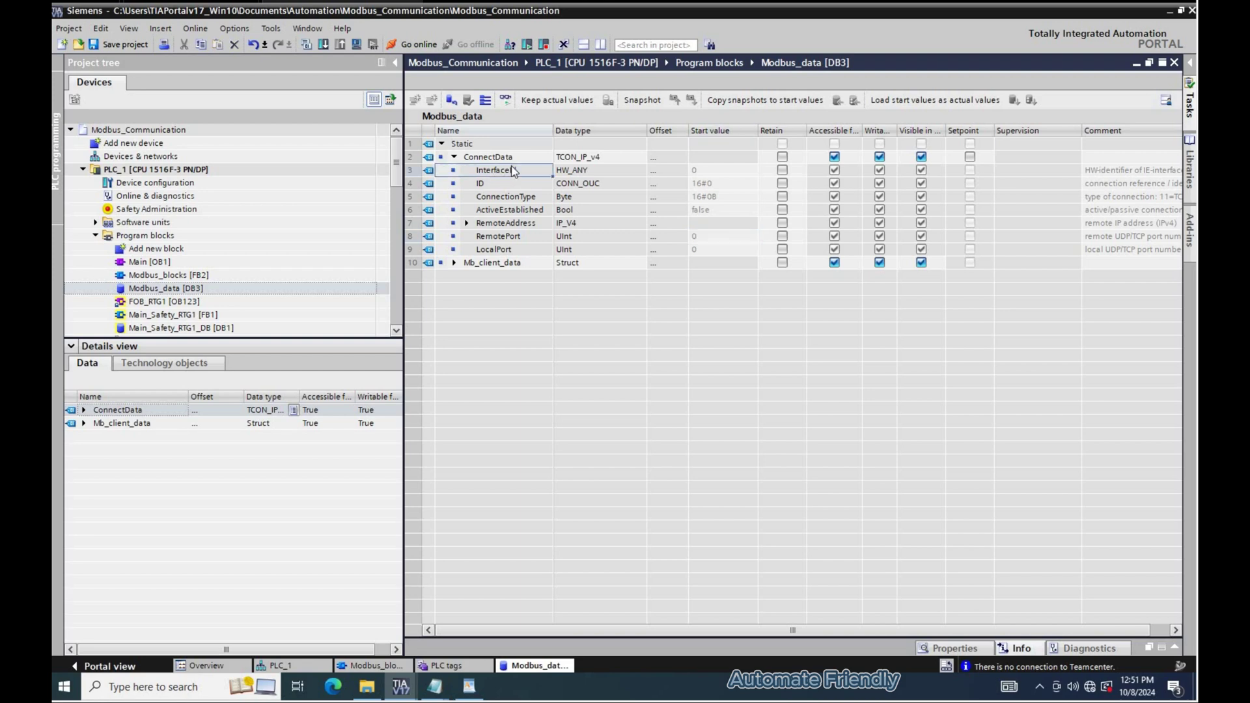
pyautogui.write('The interface ID can be obtained by')
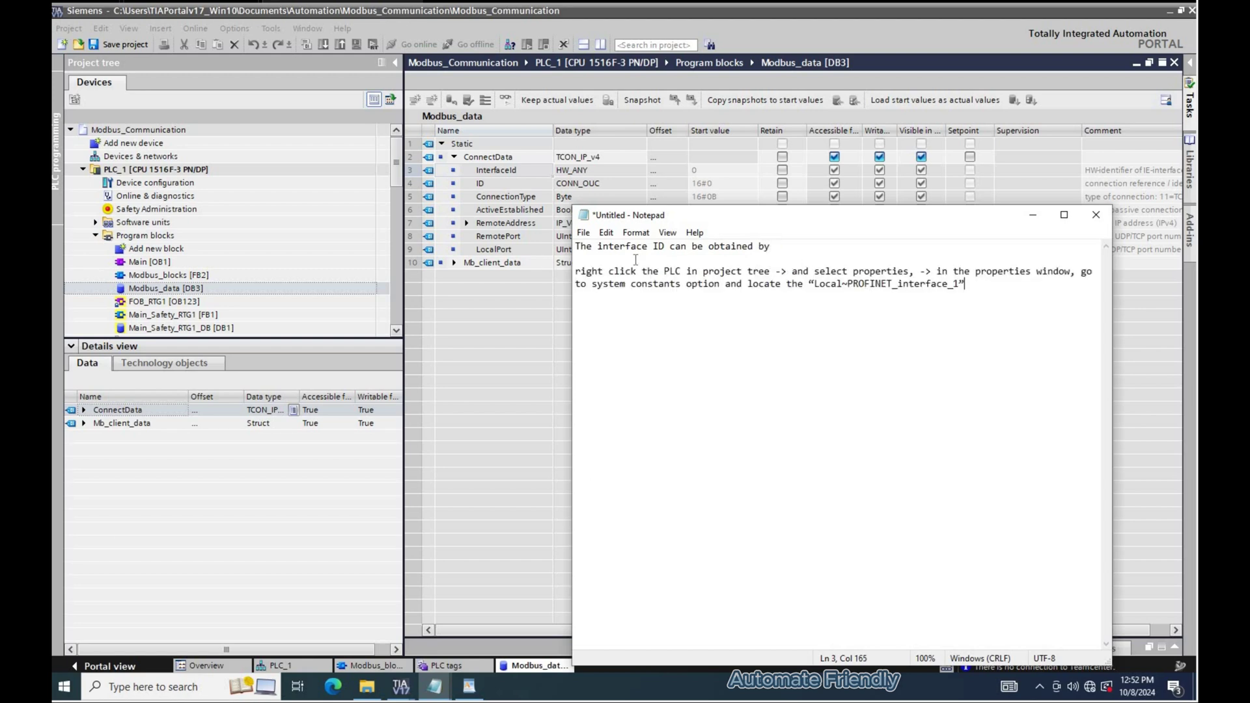
pyautogui.moveTo(732, 217); pyautogui.dragTo(817, 214)
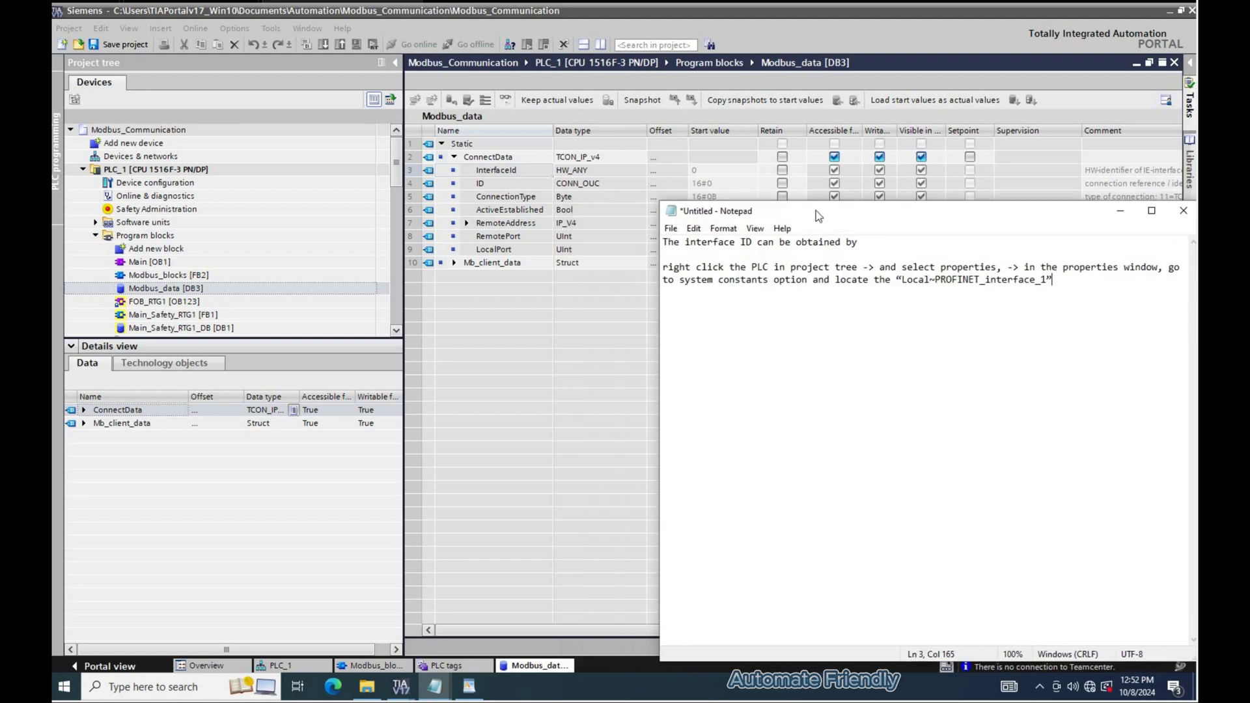
# Copy the hardware identifier of Local~PROFINET_interface_1 from PLC_1's system constants and close its properties.
pyautogui.click(163, 170)
pyautogui.hotkey('alt', 'Return')
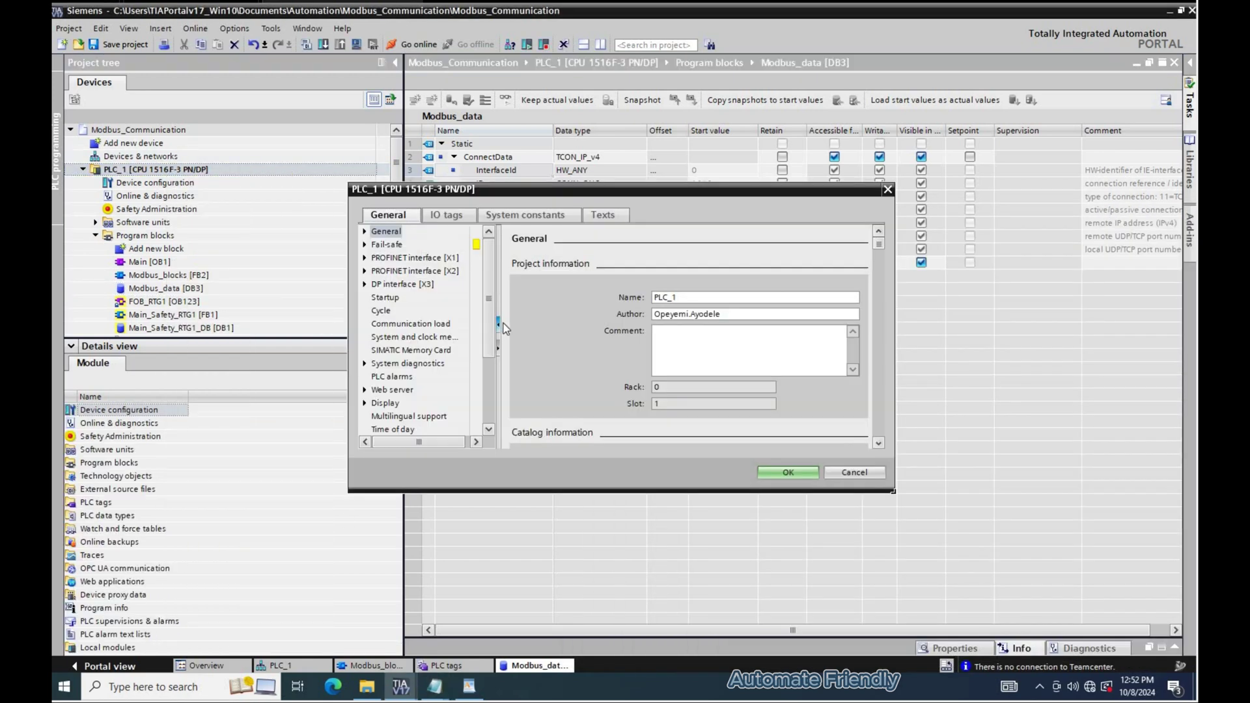
pyautogui.click(548, 220)
pyautogui.click(514, 378)
pyautogui.doubleClick(712, 378)
pyautogui.click(795, 546)
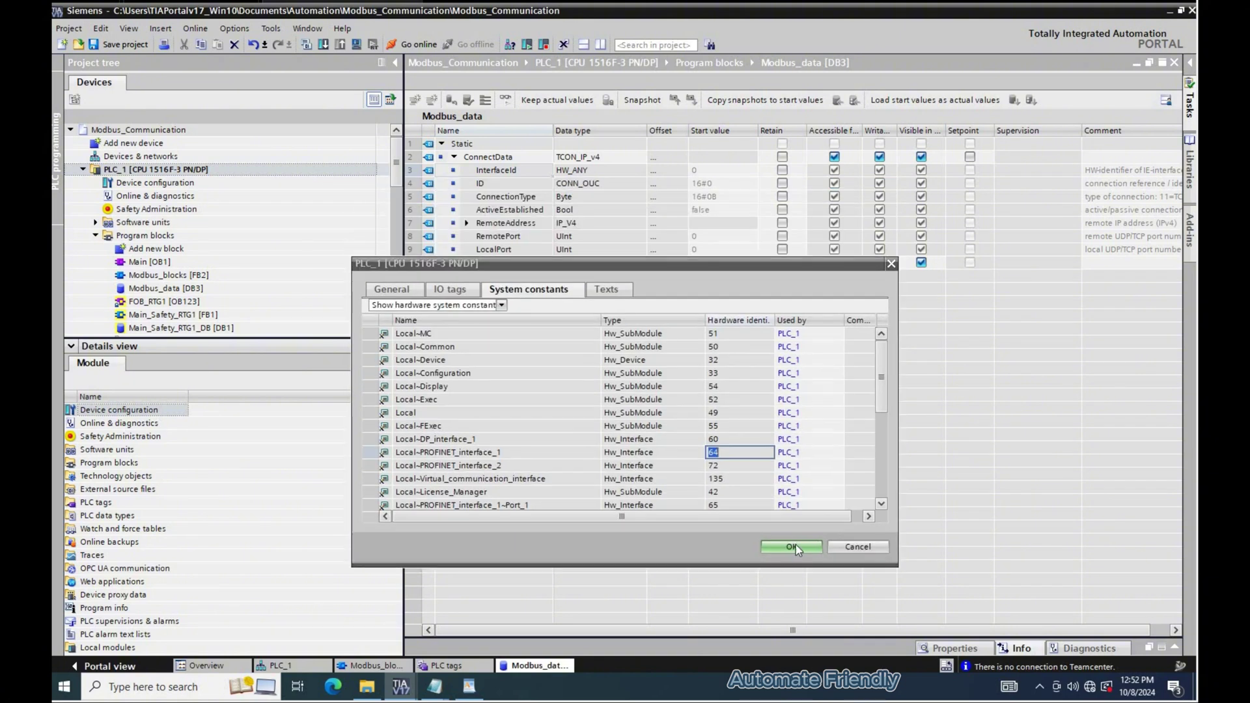
pyautogui.click(791, 547)
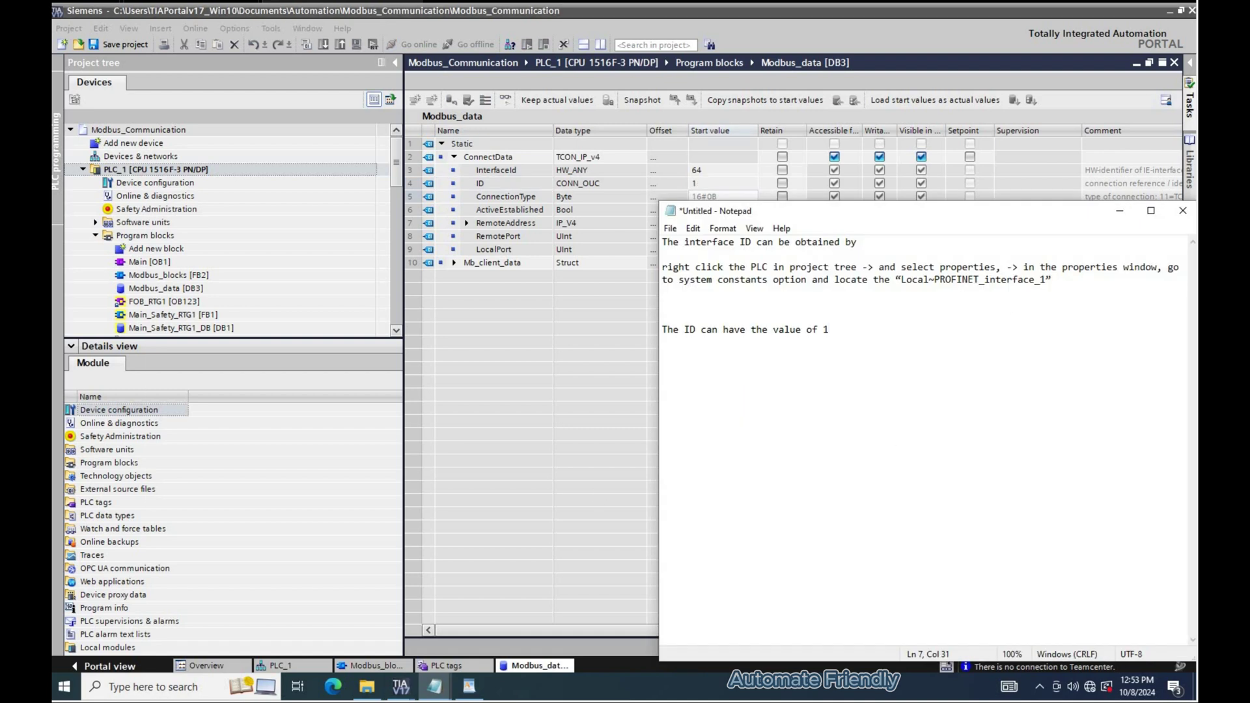
# Note in Notepad "Connection type will have the value of 11 -", and in ConnectData set ConnectionType to 11 and ActiveEstablished to true.
pyautogui.write('Connection type will have the value of 11 -')
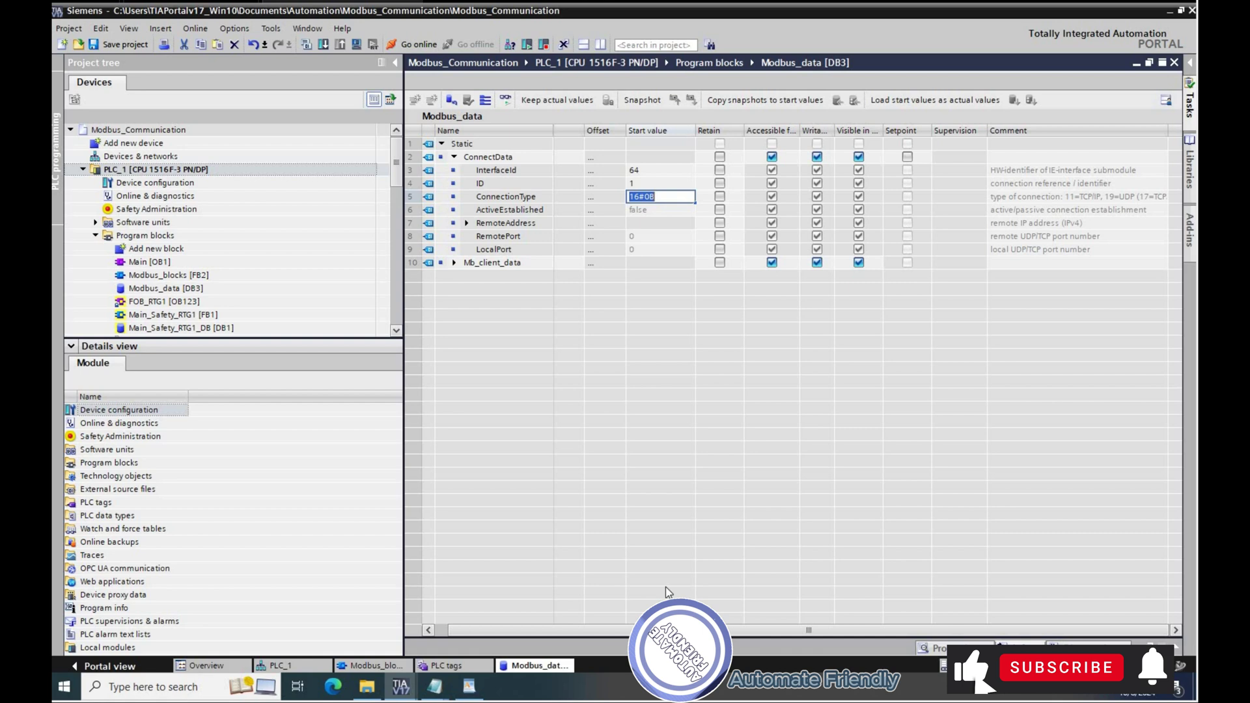
pyautogui.write('11')
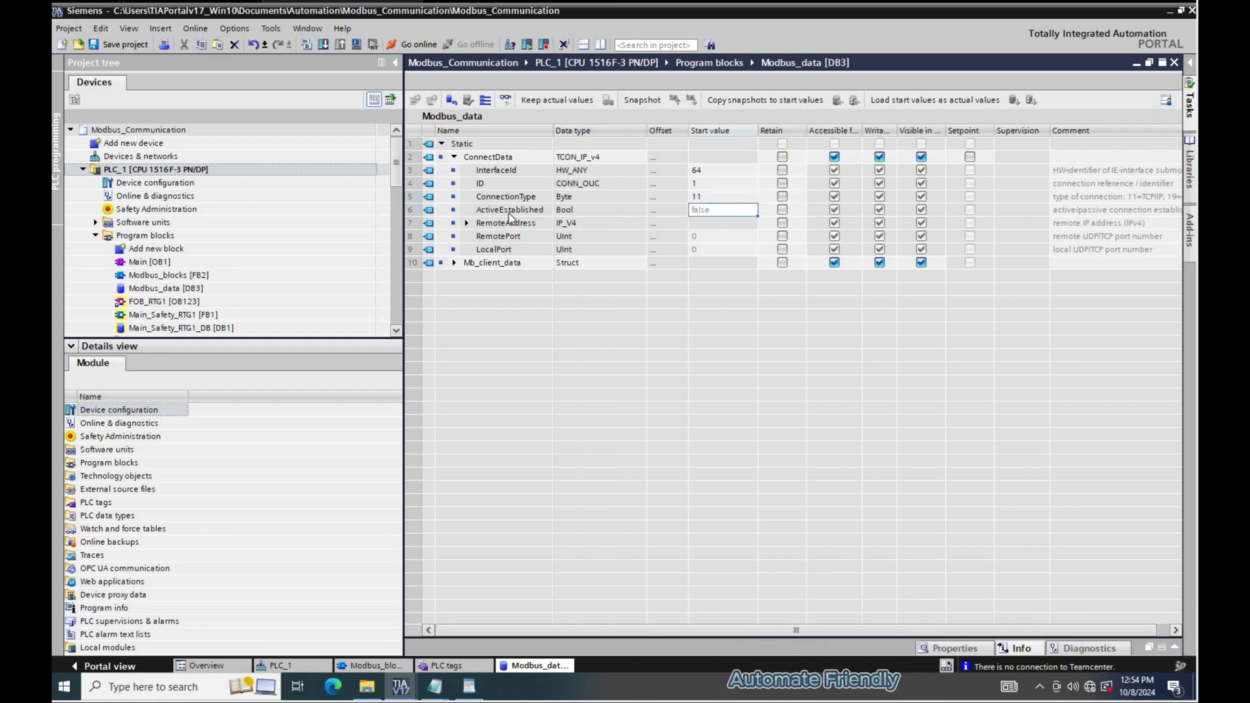
pyautogui.click(508, 215)
# Expand RemoteAddress down to its ADDR bytes, and open the Windows network properties of the Siemens PLCSIM Virtual Ethernet Adapter.
pyautogui.click(467, 223)
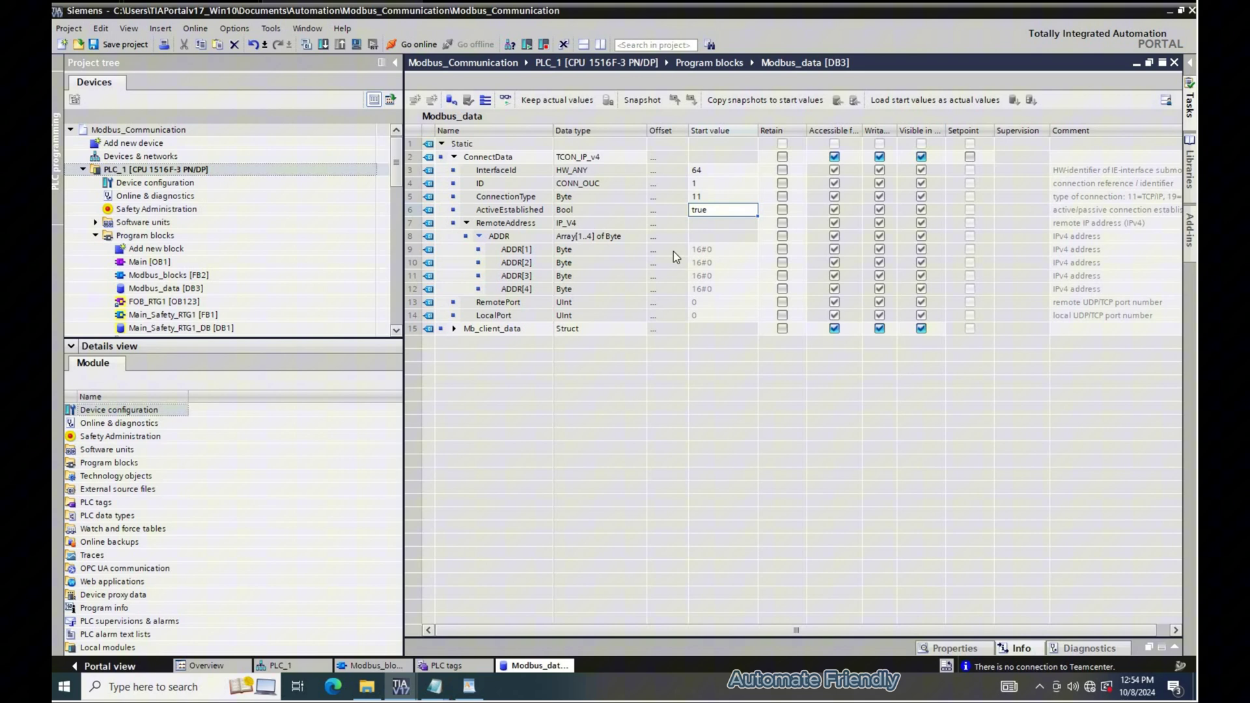
pyautogui.click(716, 250)
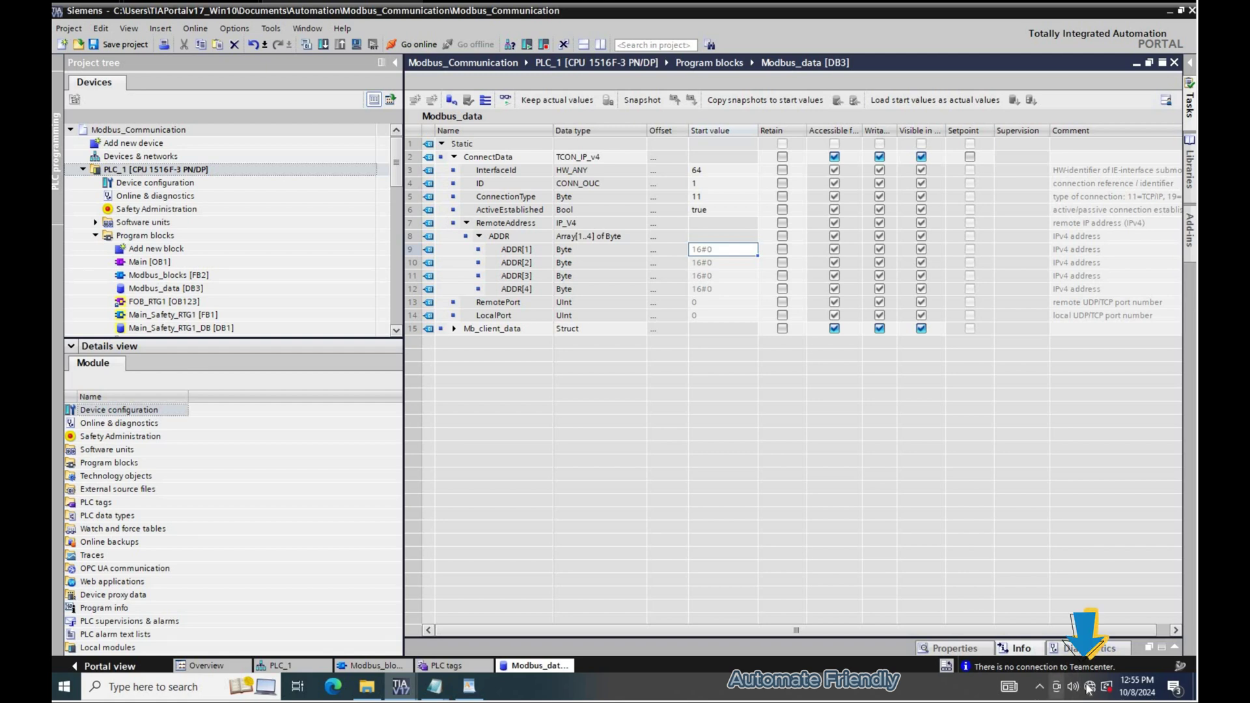
pyautogui.rightClick(1057, 662)
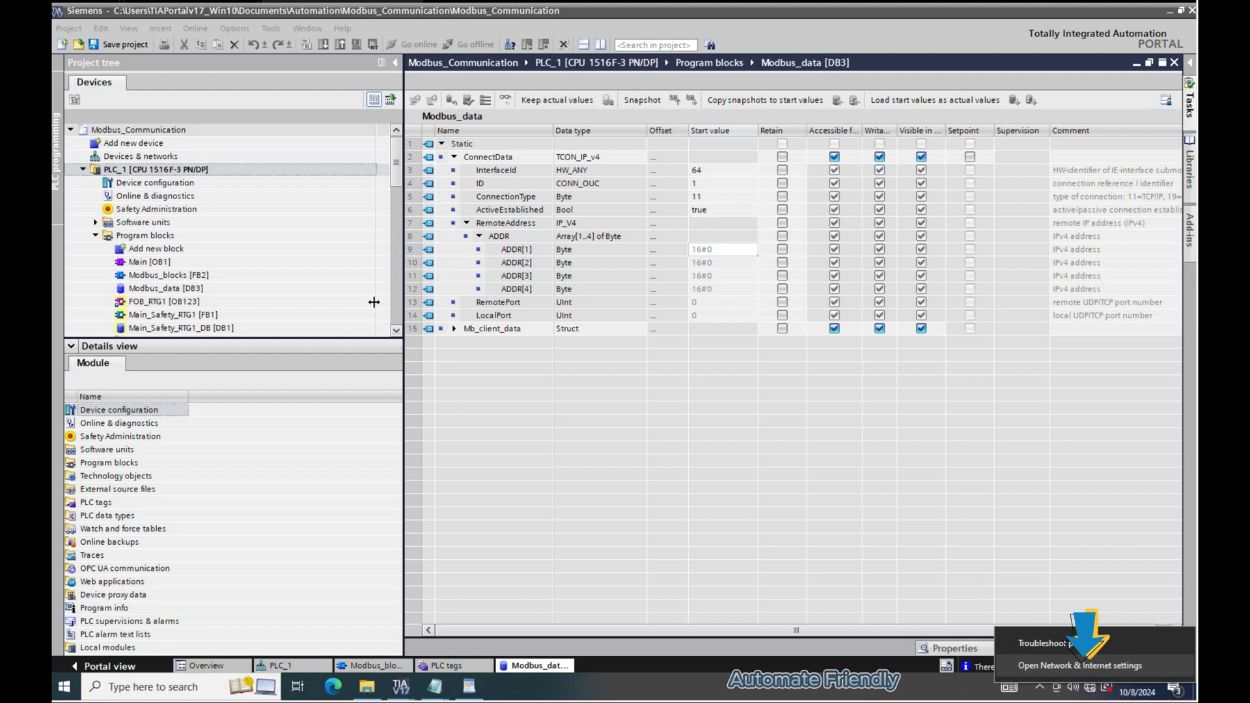
pyautogui.click(1052, 662)
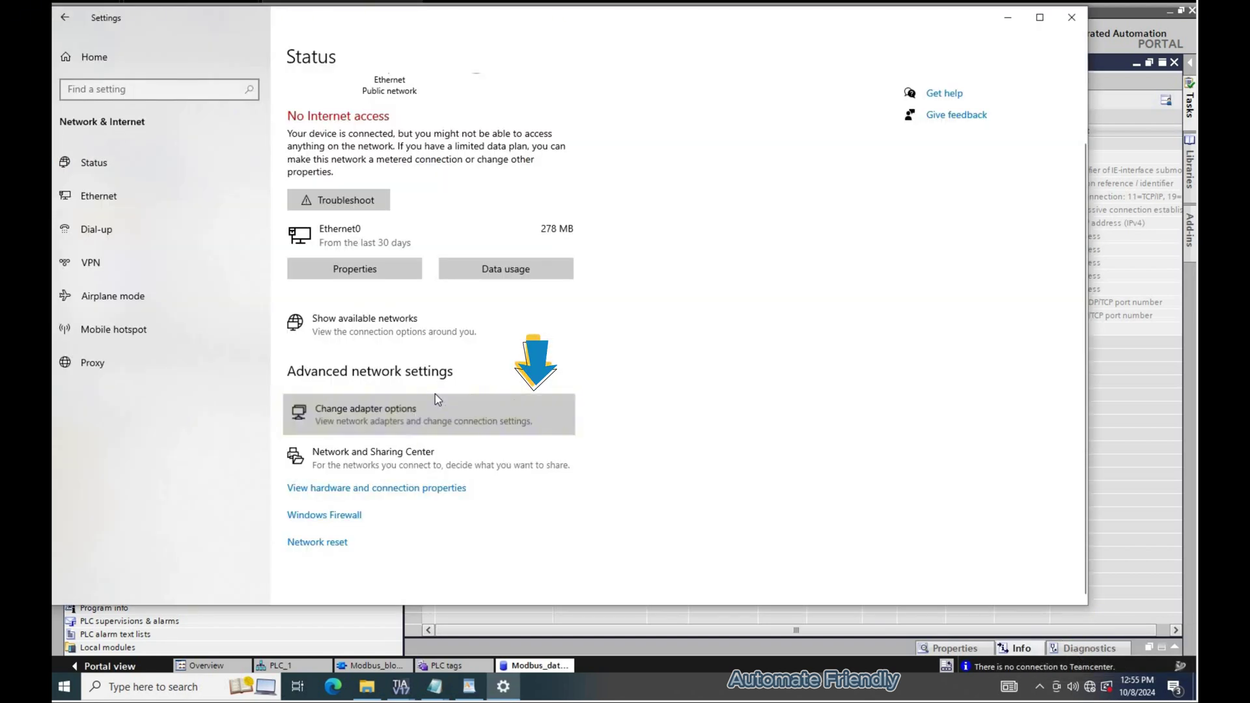
pyautogui.click(435, 404)
pyautogui.click(495, 219)
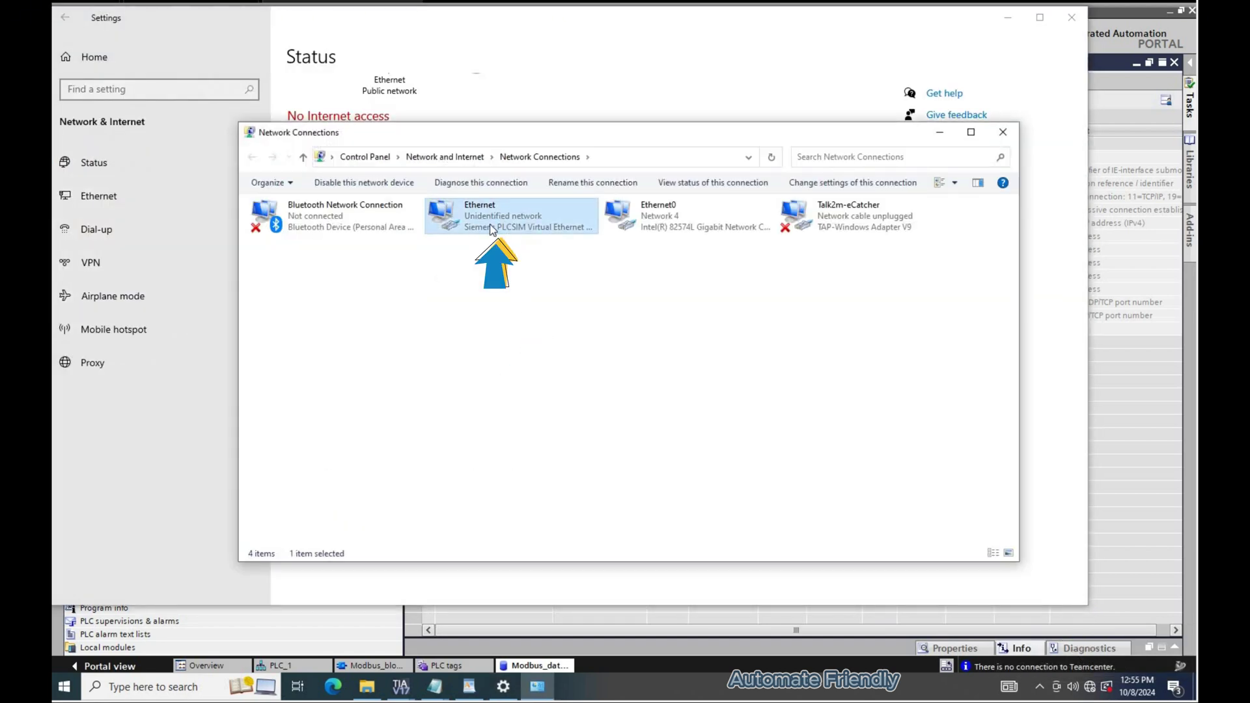
pyautogui.click(539, 455)
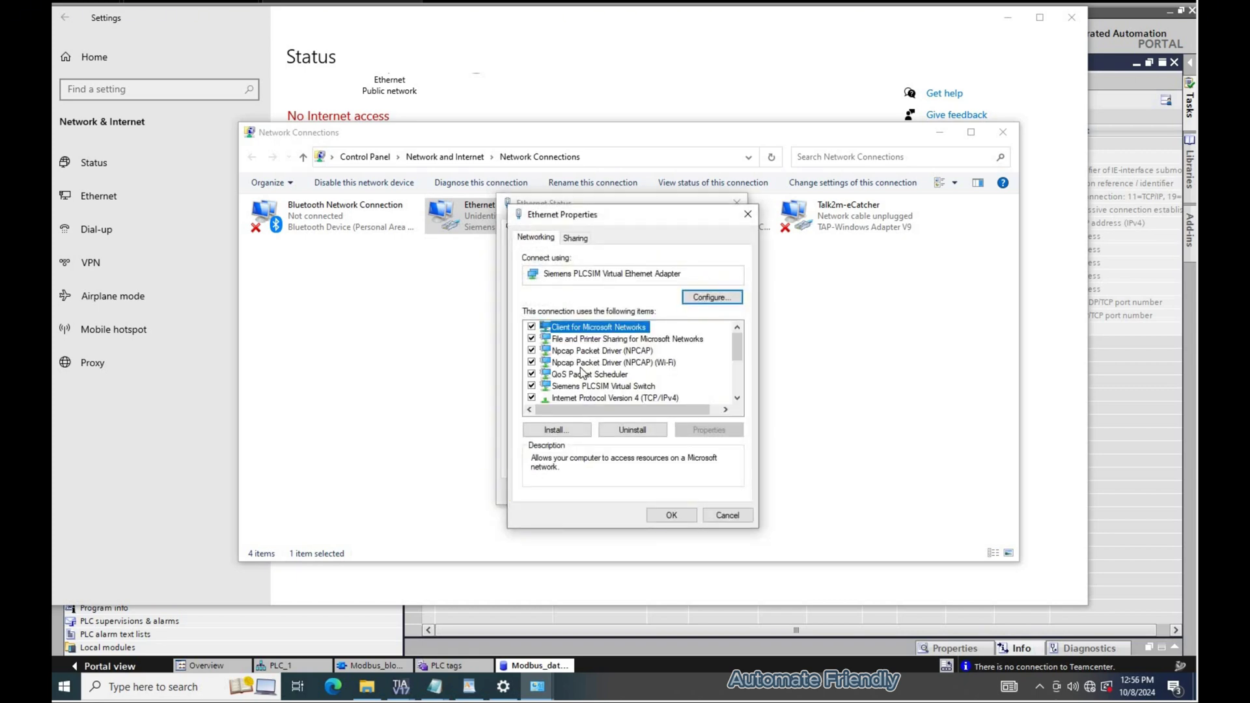
# Give the adapter's Internet Protocol Version 4 the fixed IP address 192.168.0.32 with subnet mask 255.255.255.0.
pyautogui.doubleClick(584, 372)
pyautogui.click(557, 367)
pyautogui.click(714, 384)
pyautogui.write('192')
pyautogui.press('Tab')
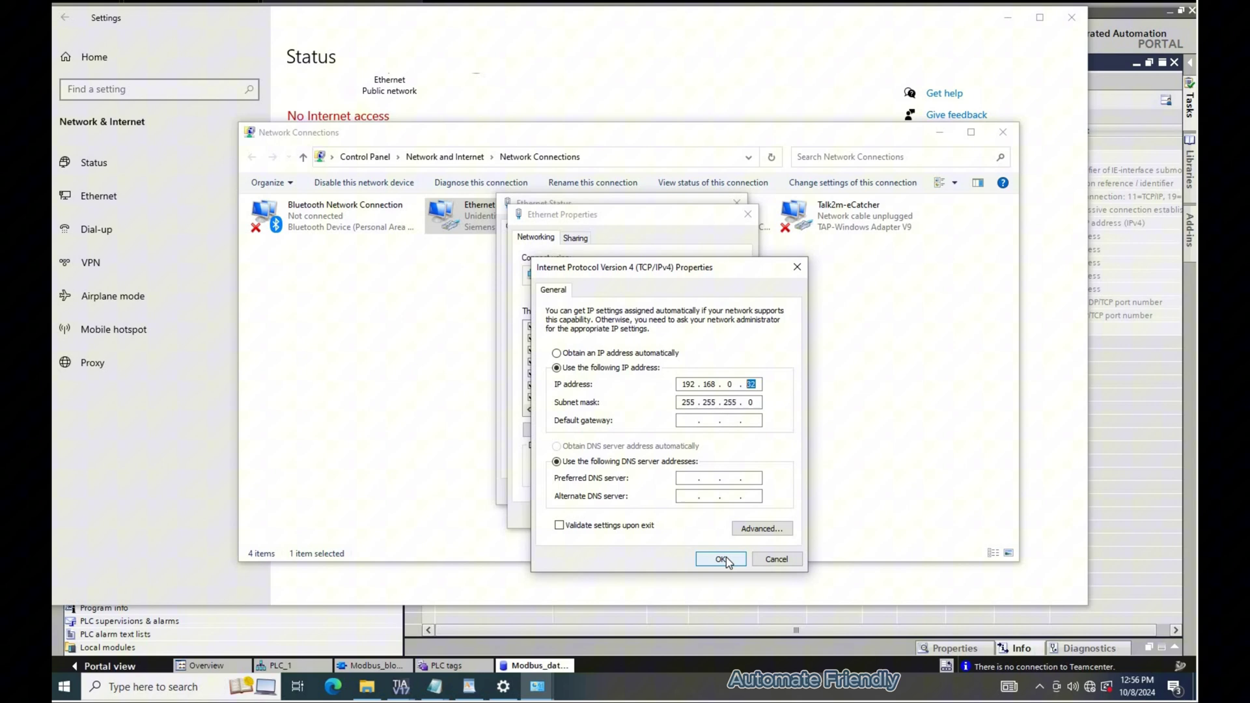
pyautogui.press('Return')
pyautogui.press('Return')
# Check the IPv4 address in the adapter's connection details and close all the Windows network windows.
pyautogui.click(548, 336)
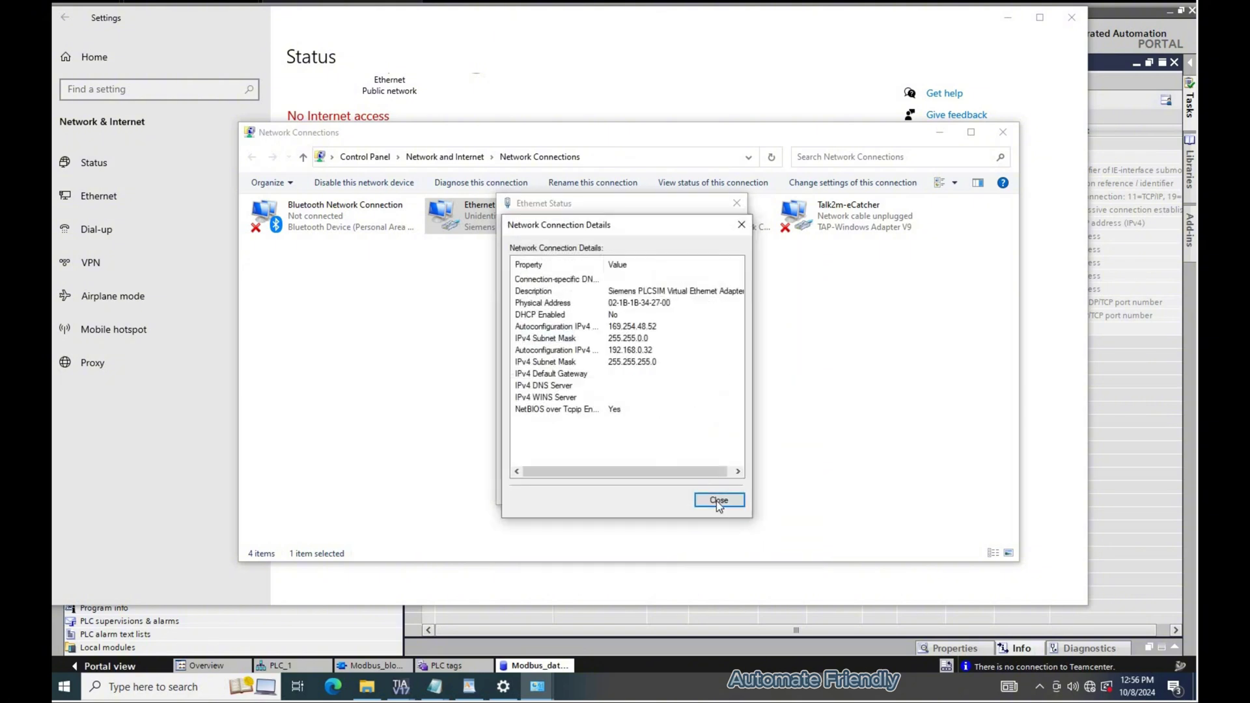
pyautogui.click(718, 502)
pyautogui.click(737, 203)
pyautogui.click(1002, 132)
pyautogui.click(1071, 18)
# Set the start values of the four RemoteAddress bytes ADDR[1] to ADDR[4] to 192, 168, 0 and 32.
pyautogui.click(707, 251)
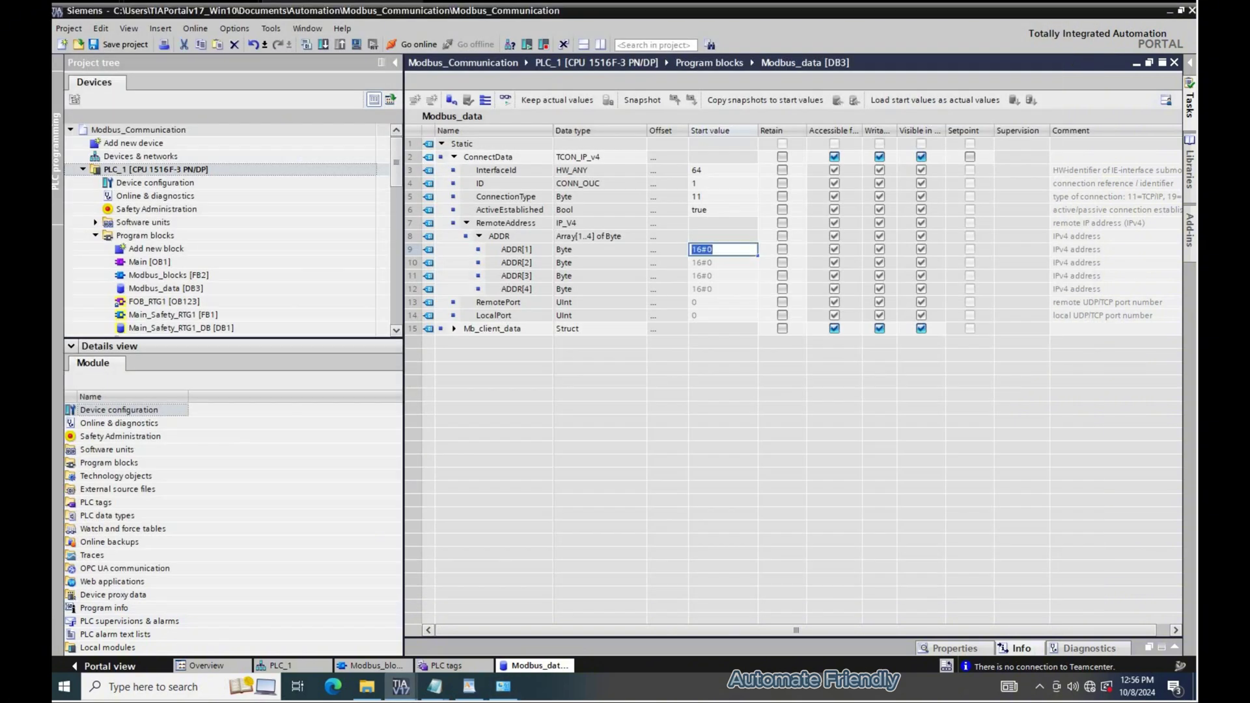
pyautogui.press('Return')
pyautogui.write('168')
pyautogui.press('Return')
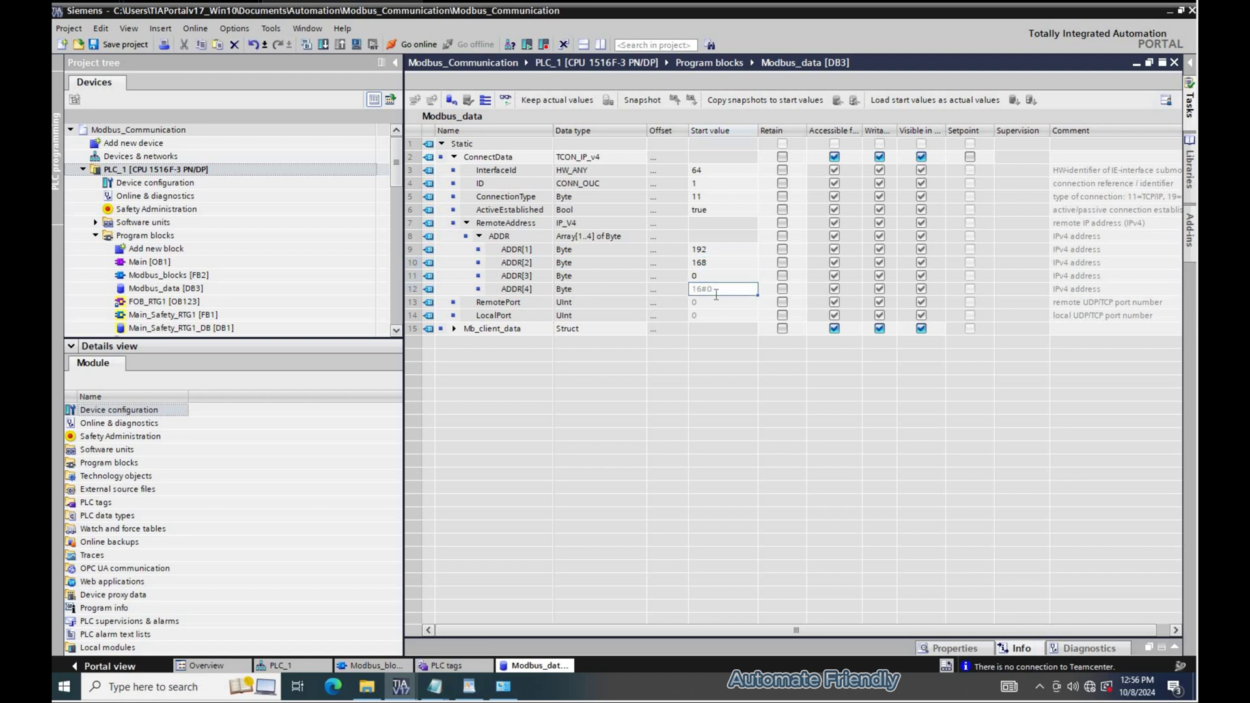
pyautogui.click(716, 294)
pyautogui.press('Return')
# Set the start value of RemotePort in ConnectData to 502.
pyautogui.write('502')
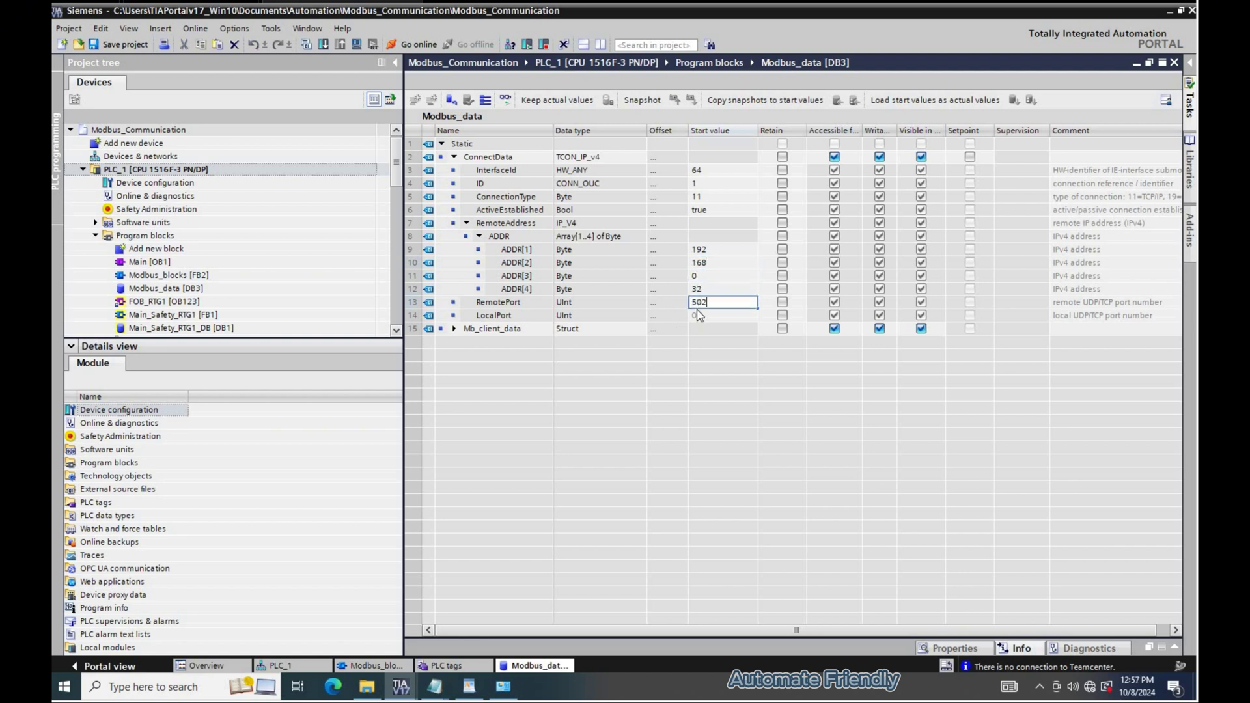
pyautogui.press('Return')
pyautogui.click(704, 329)
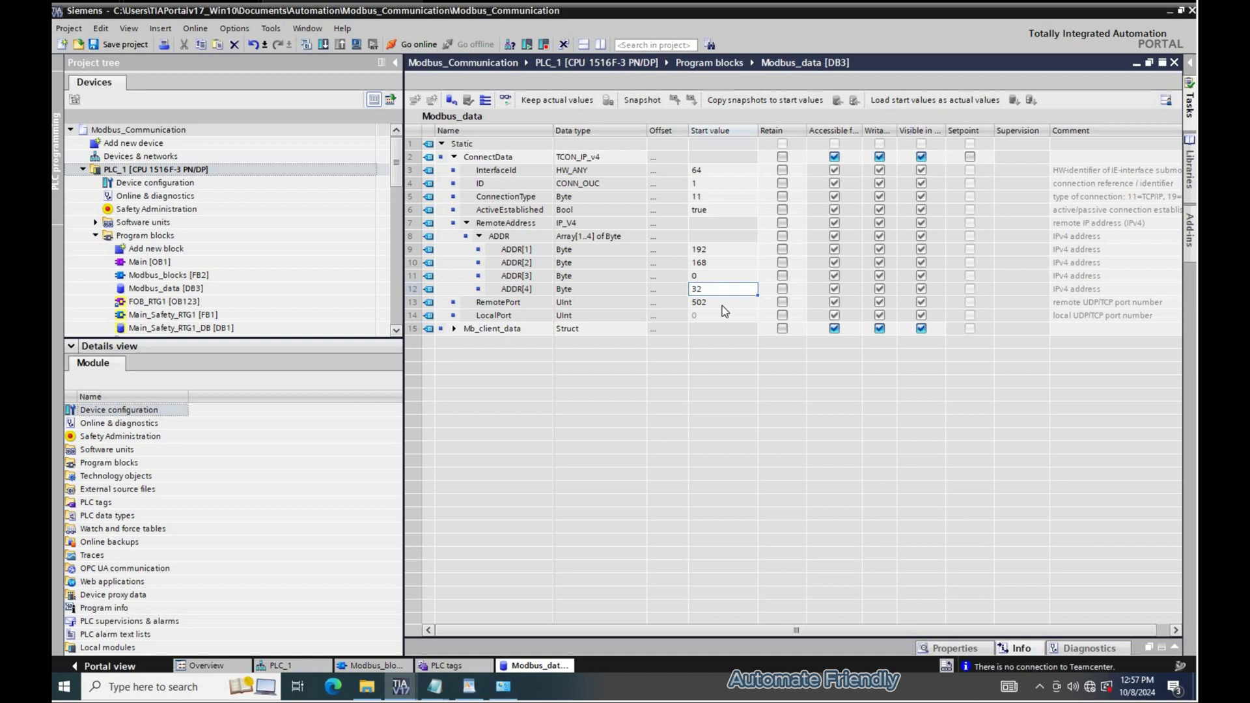
# Assign ConnectData from Modbus_data to the CONNECT input of MB_CLIENT in Modbus_blocks and compile.
pyautogui.click(166, 287)
pyautogui.click(371, 665)
pyautogui.moveTo(117, 410); pyautogui.dragTo(491, 451)
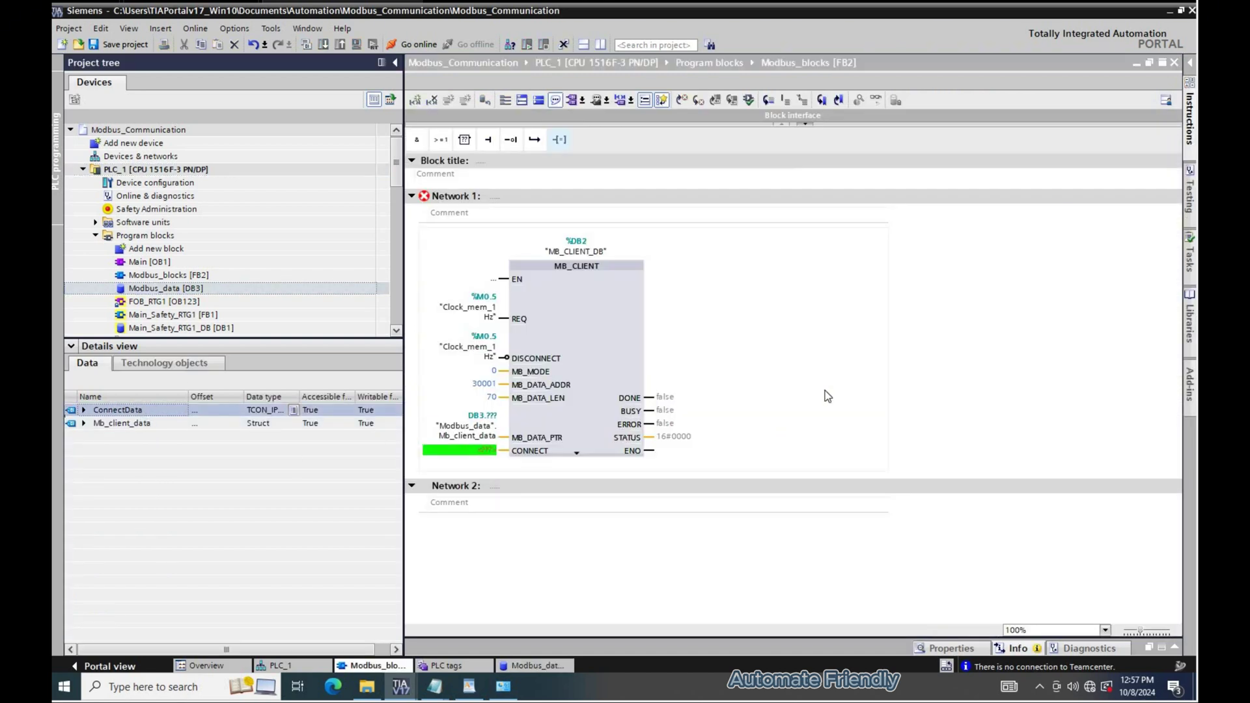
pyautogui.click(299, 116)
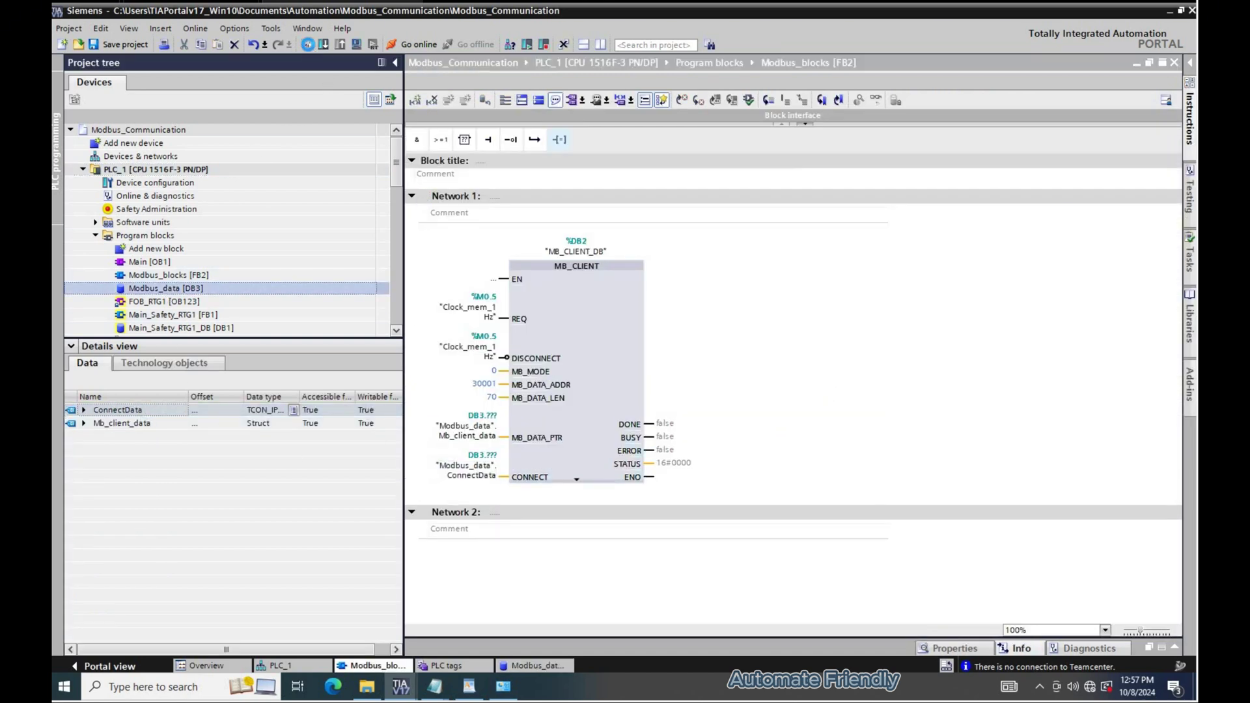
pyautogui.click(306, 44)
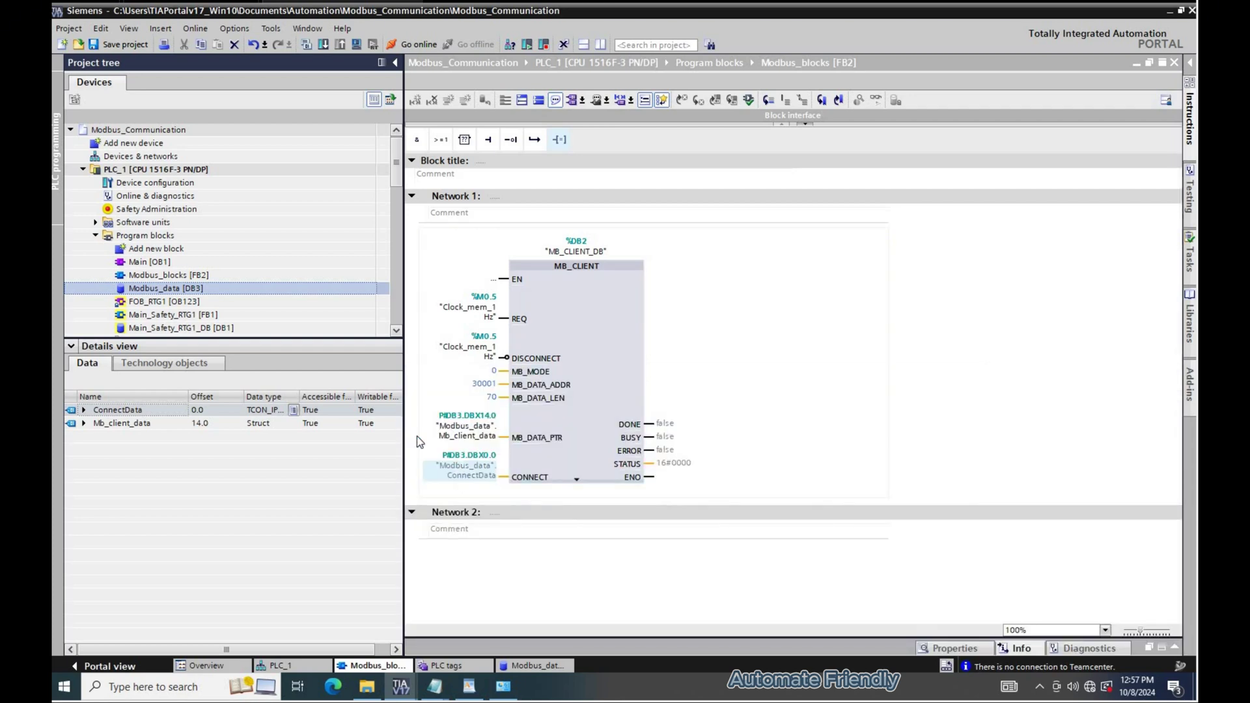
pyautogui.click(487, 311)
pyautogui.click(480, 371)
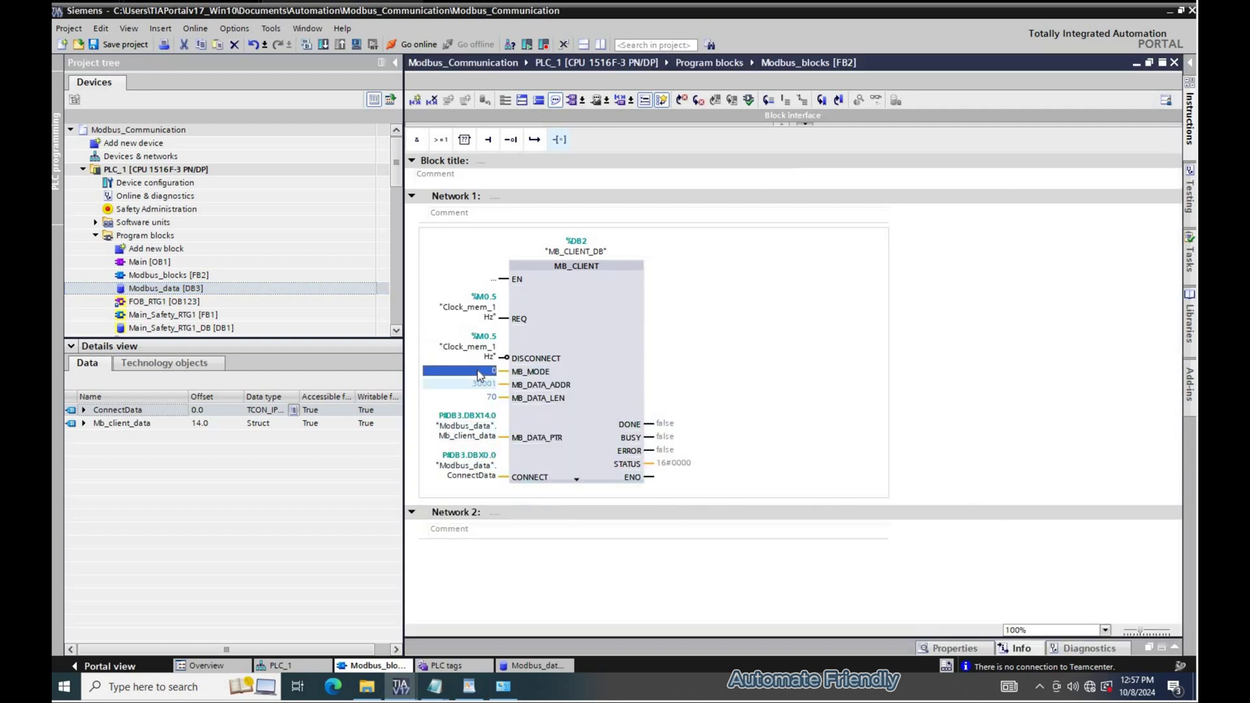
pyautogui.click(480, 386)
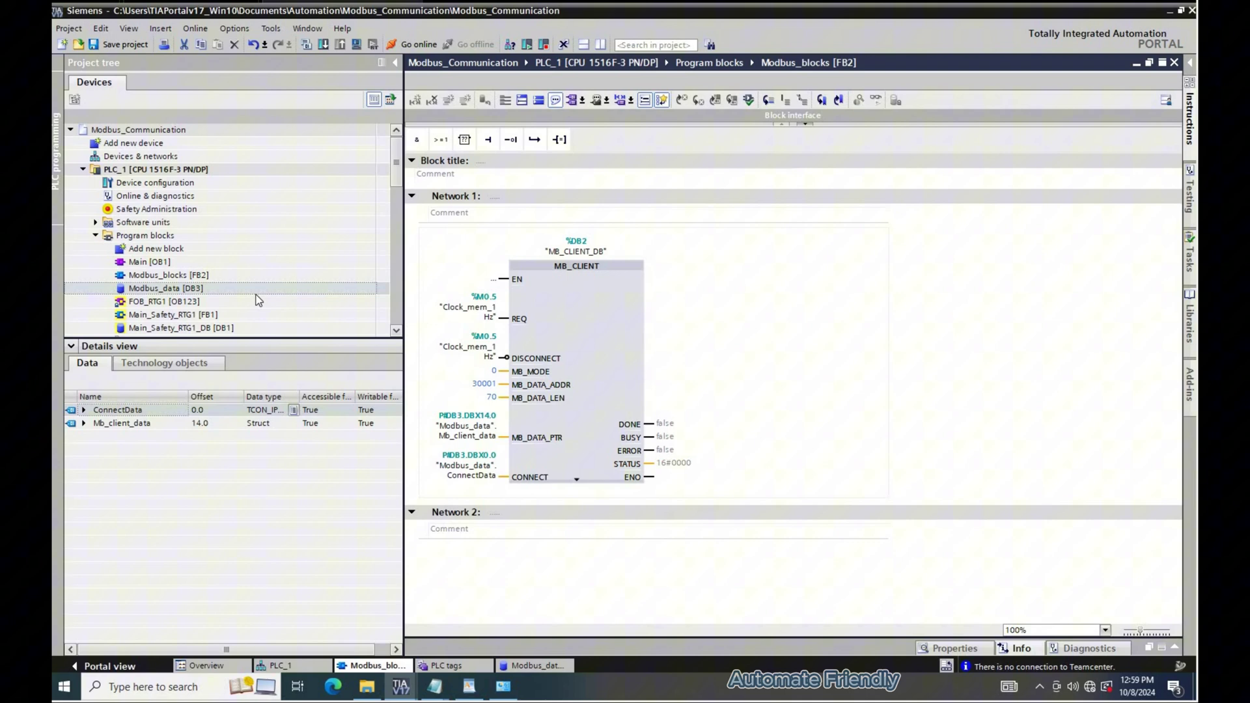
# Open Main [OB1] and call Modbus_blocks [FB2] in Network 1 with a new instance data block.
pyautogui.click(192, 262)
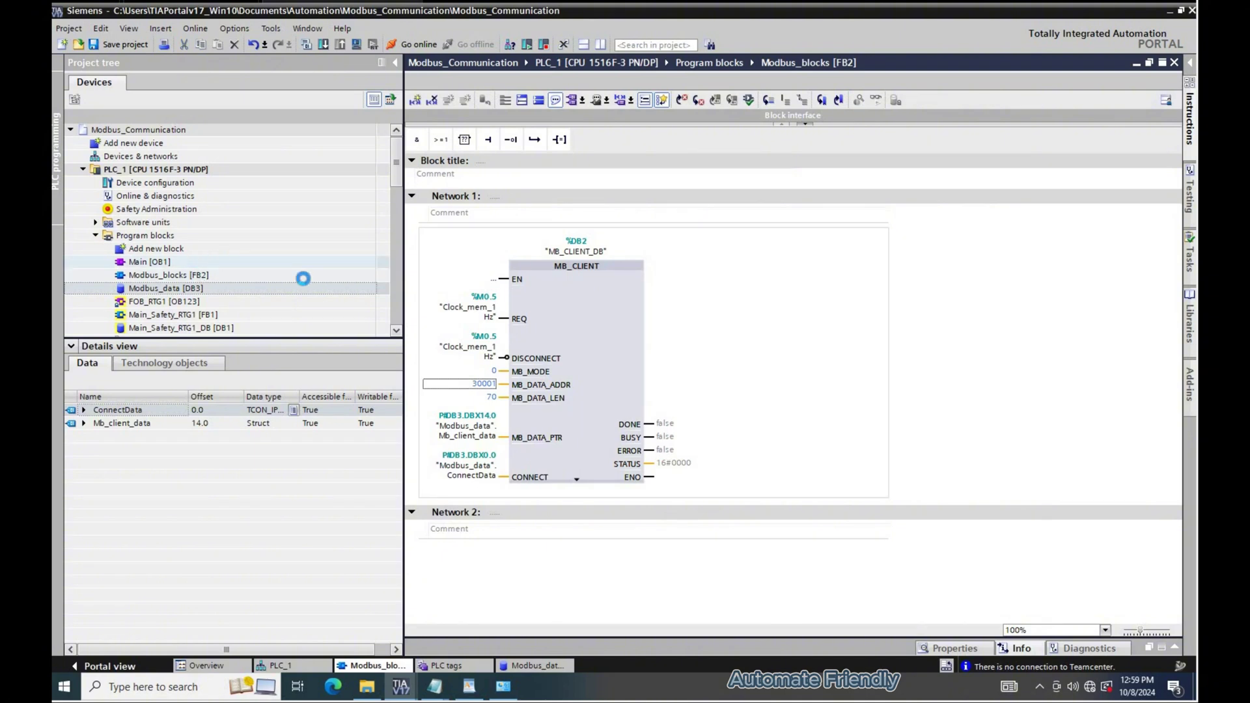
pyautogui.doubleClick(114, 262)
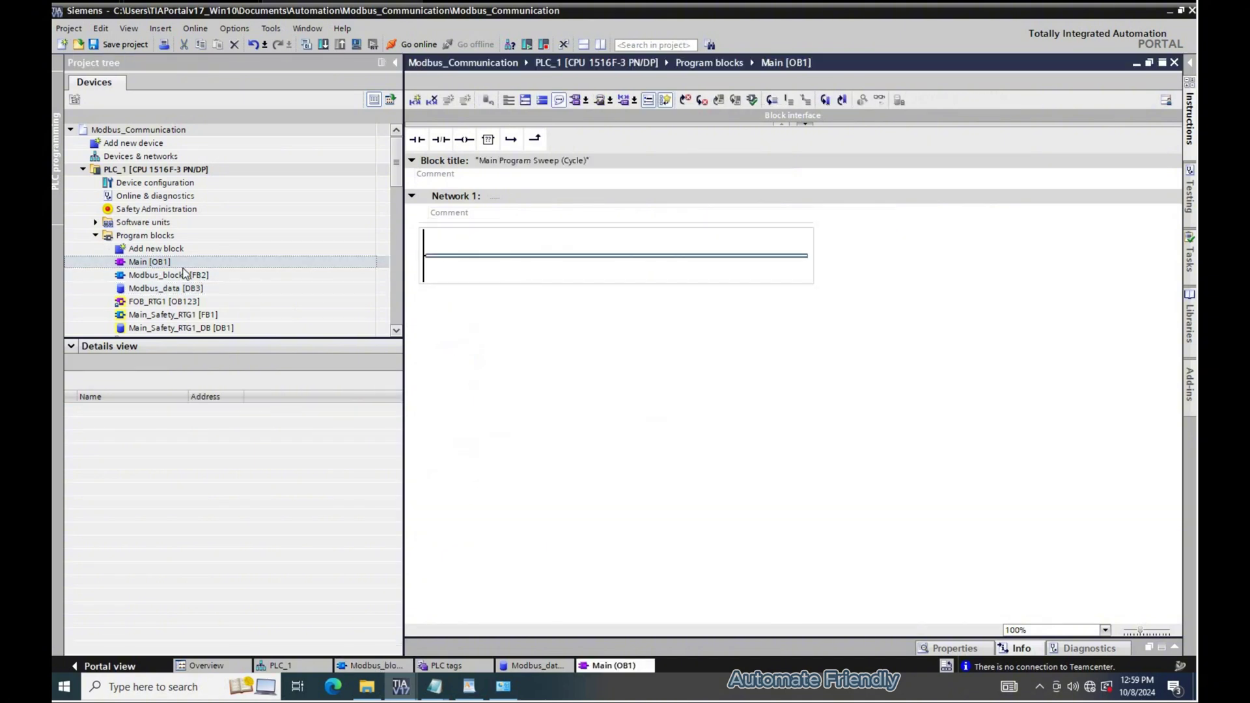
pyautogui.moveTo(351, 275); pyautogui.dragTo(579, 264)
pyautogui.click(694, 458)
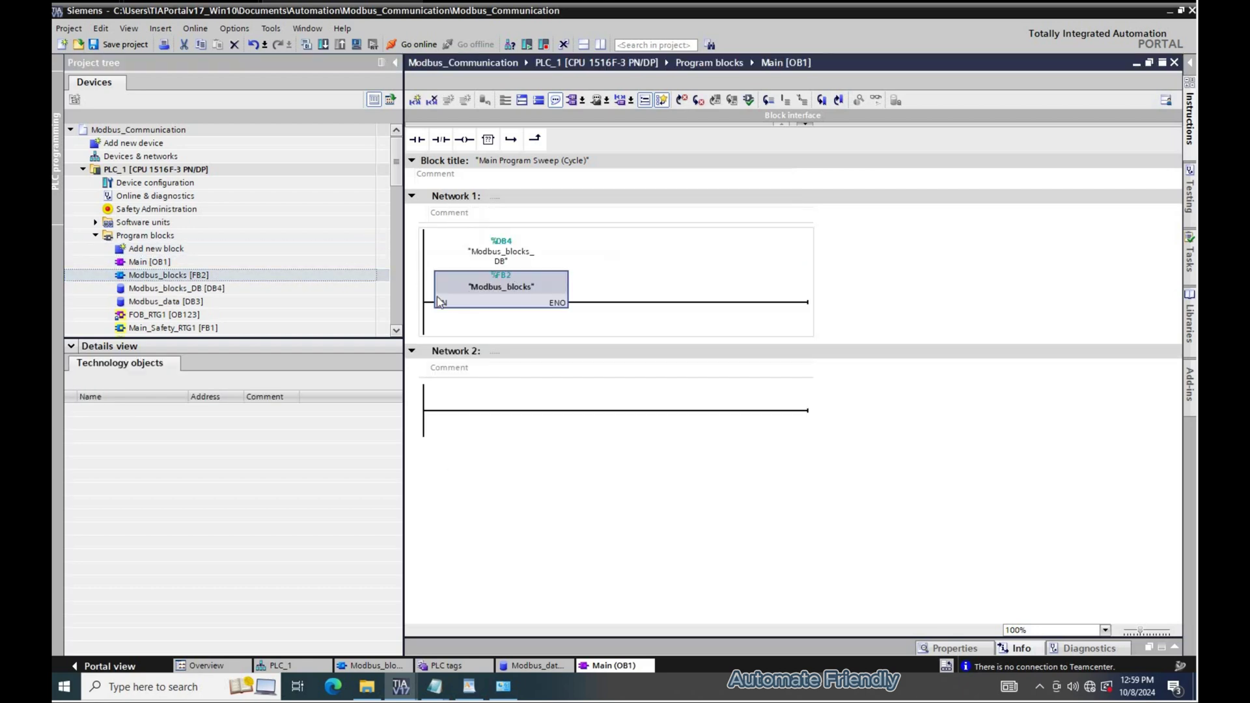
# Save the project, compile the Program blocks folder and enlarge the project tree area.
pyautogui.click(120, 44)
pyautogui.click(144, 235)
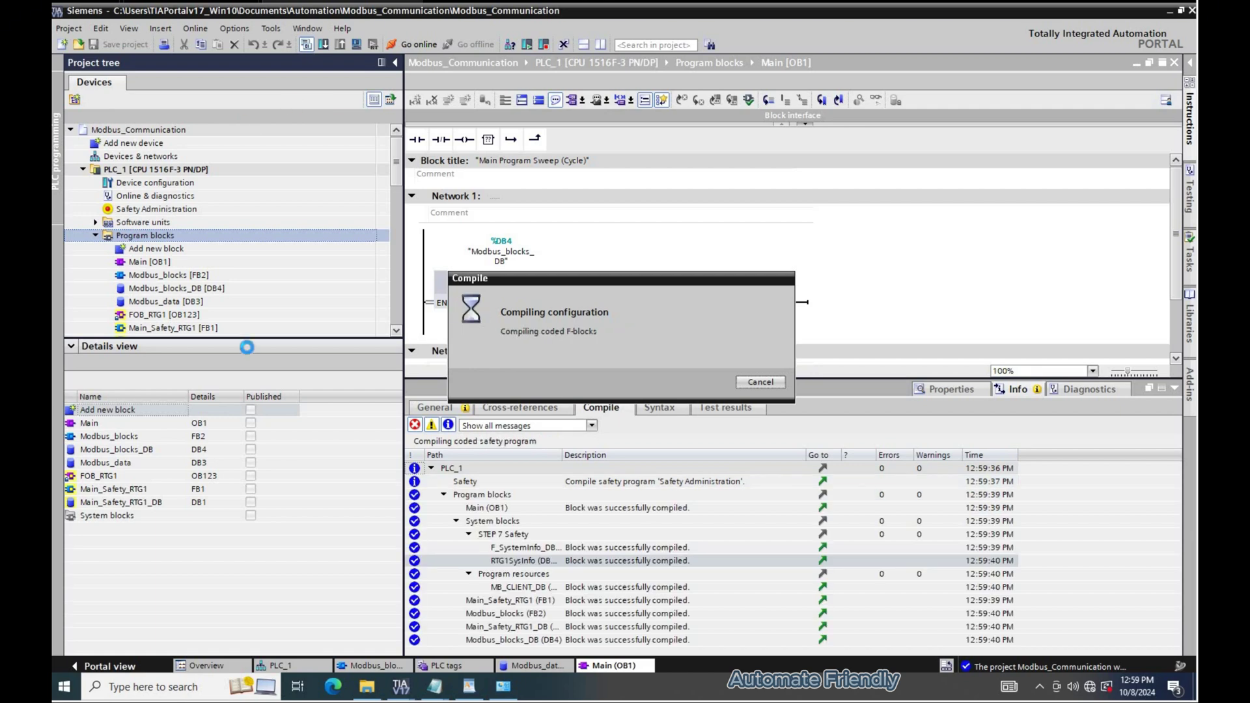
pyautogui.moveTo(267, 338); pyautogui.dragTo(267, 563)
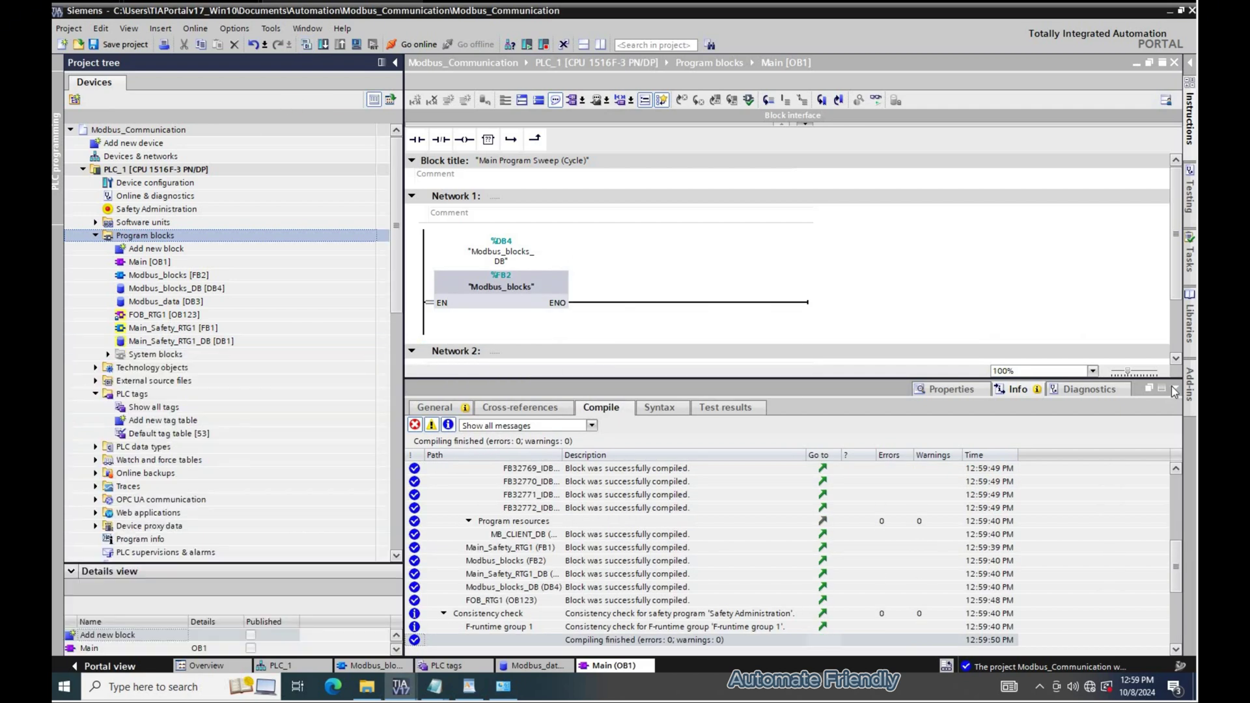
# Open Modbus_blocks from Main and write in Notepad "I will proceed to test the MB_Client block with the configuration we have".
pyautogui.doubleClick(501, 287)
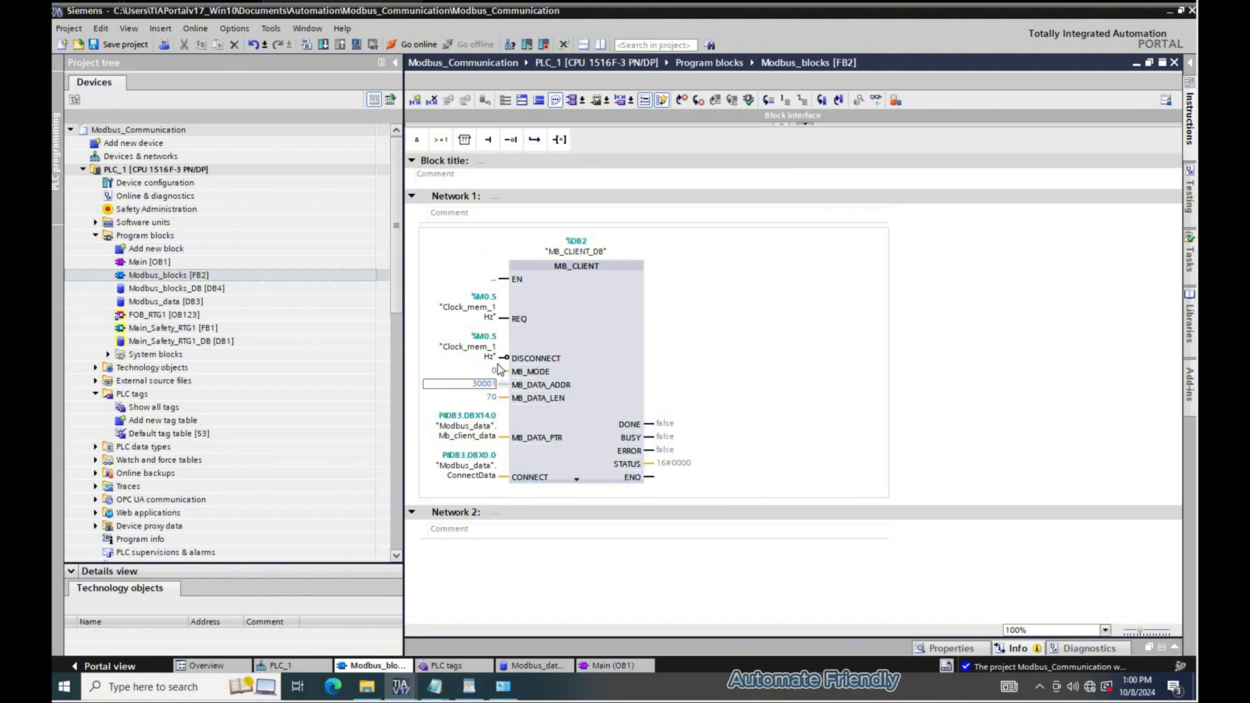
pyautogui.click(443, 694)
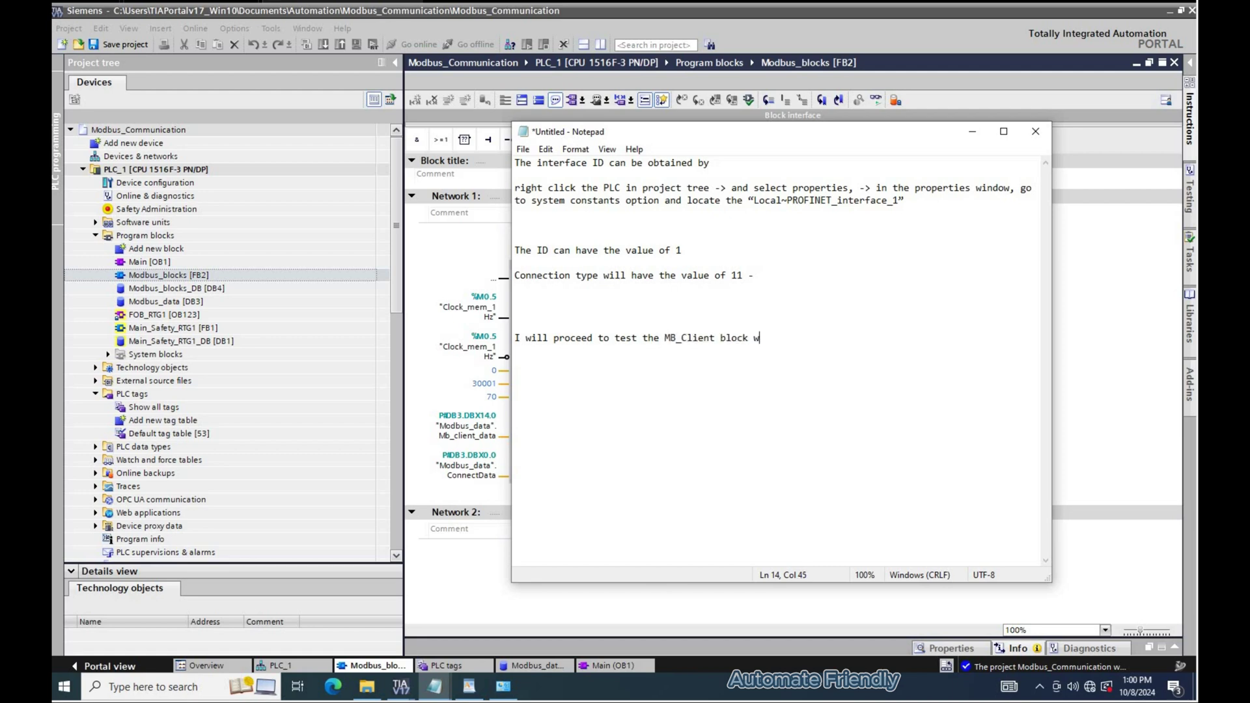
pyautogui.write('iguration we have')
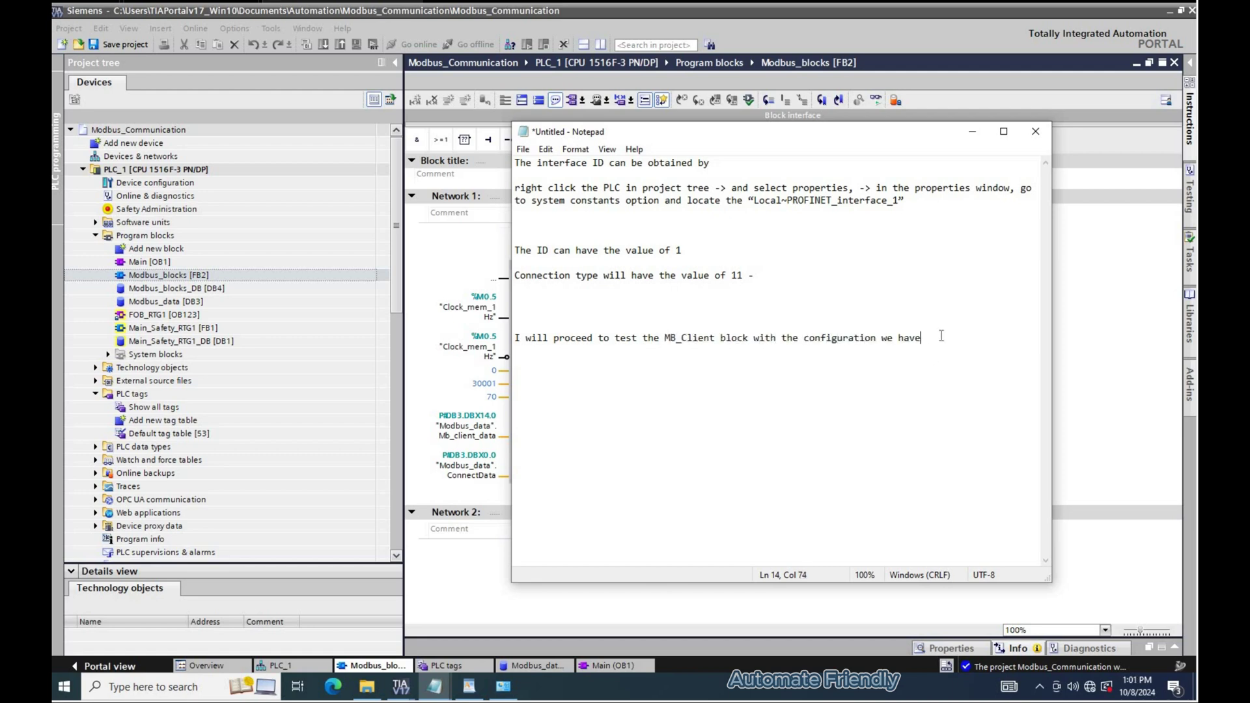
# Add a note that simulating the MB client in TIA V17.0 requires the PLC Sim Advanced simulator.
pyautogui.write('  Note: To simulate the MB client in TIA V17.0')
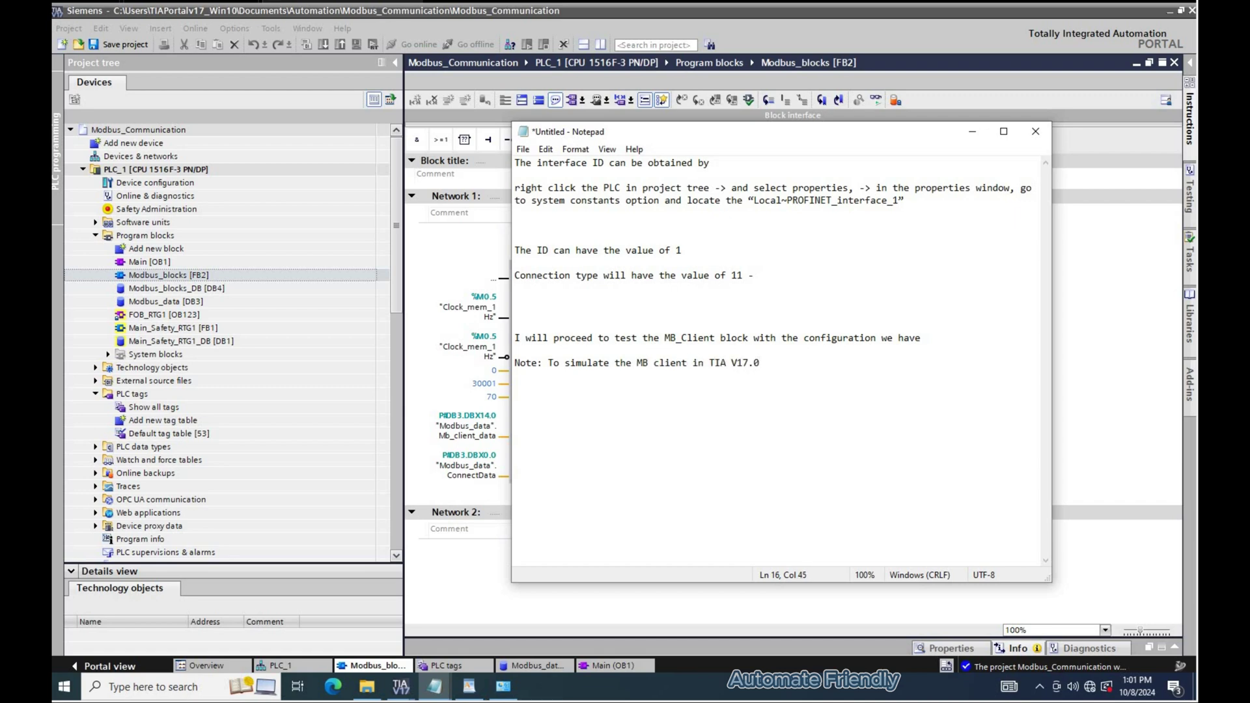
pyautogui.press('Return')
pyautogui.write('We will need to make use of the PLC Sim ')
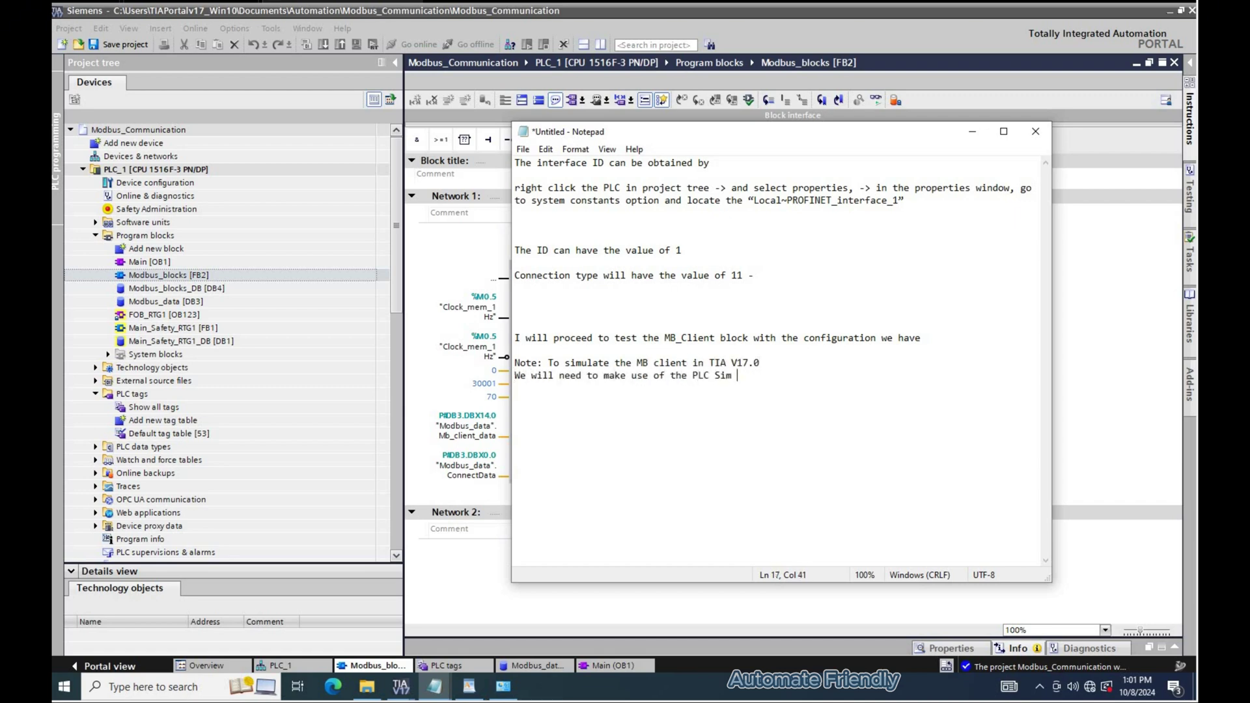
pyautogui.write('Advanced simulator')
# Launch S7-PLCSIM Advanced V4.0 and move its control panel clear of the Notepad window.
pyautogui.press('super')
pyautogui.write('plc')
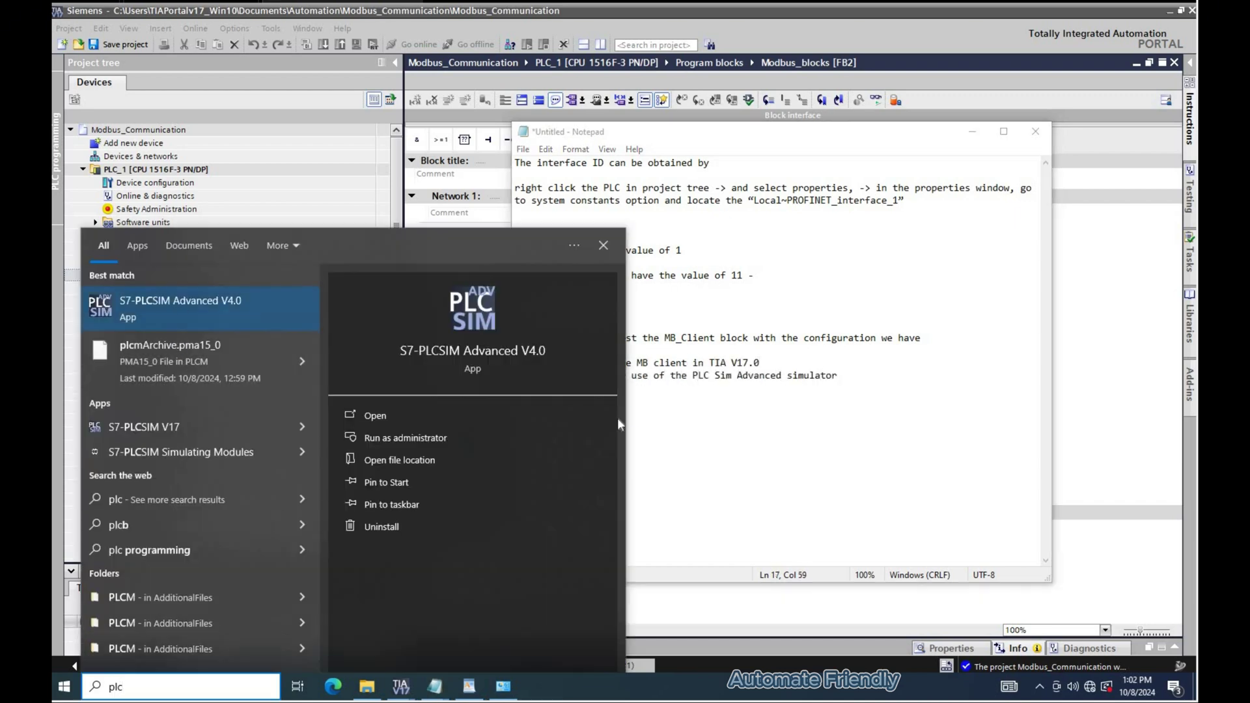
pyautogui.press('Return')
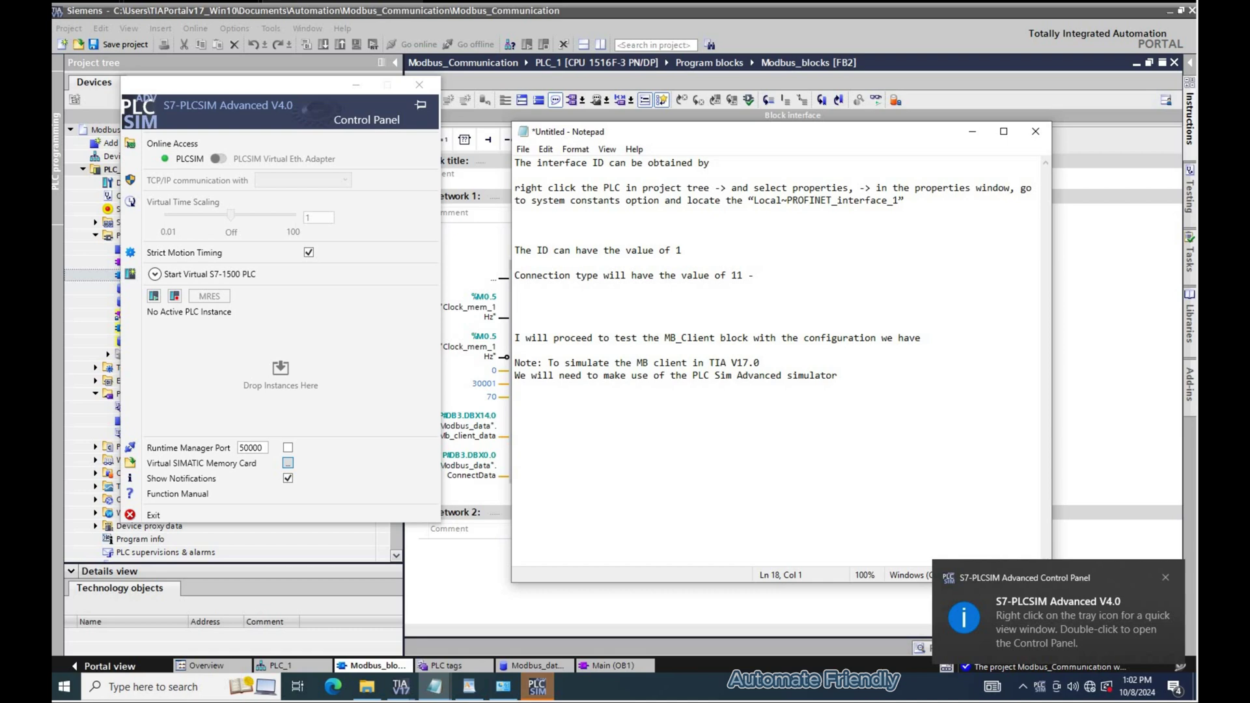
pyautogui.moveTo(301, 91); pyautogui.dragTo(1064, 120)
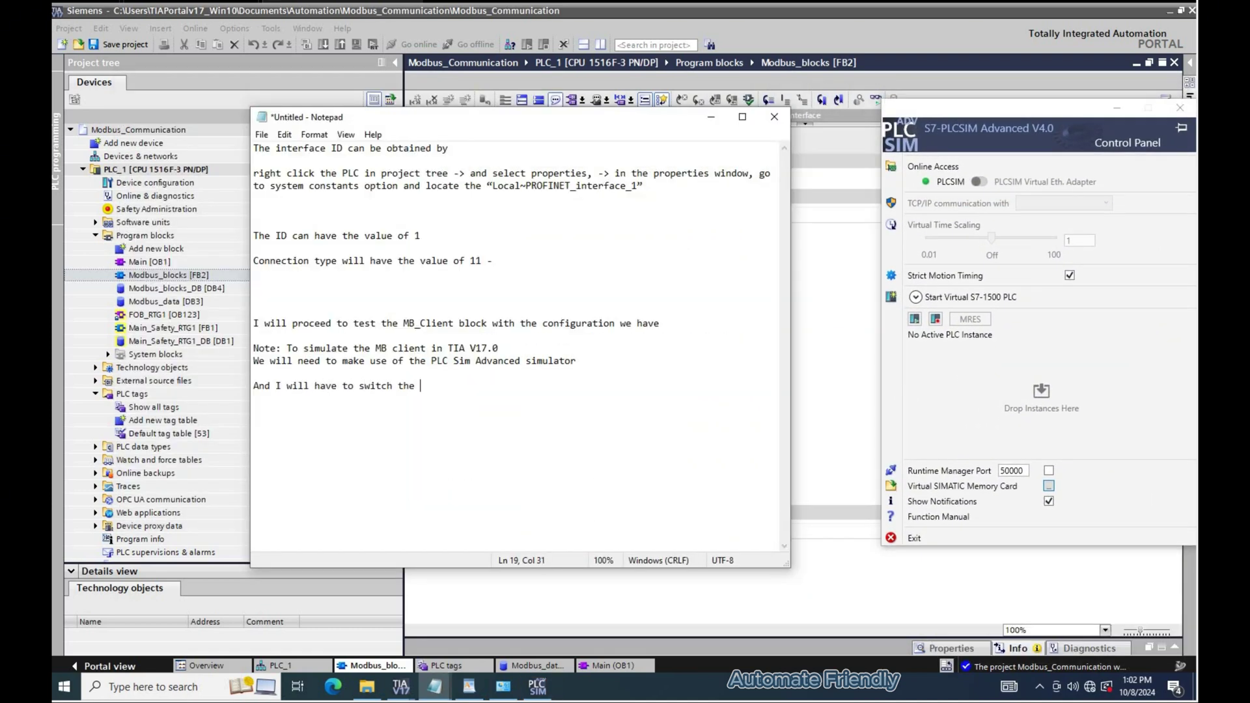
# Note in Notepad the online access change from PLCSIM to PLCSIM virtual Eth. Adapter, and make that switch in S7-PLCSIM Advanced.
pyautogui.write('online access from PLCSIM to PLCSIM virt')
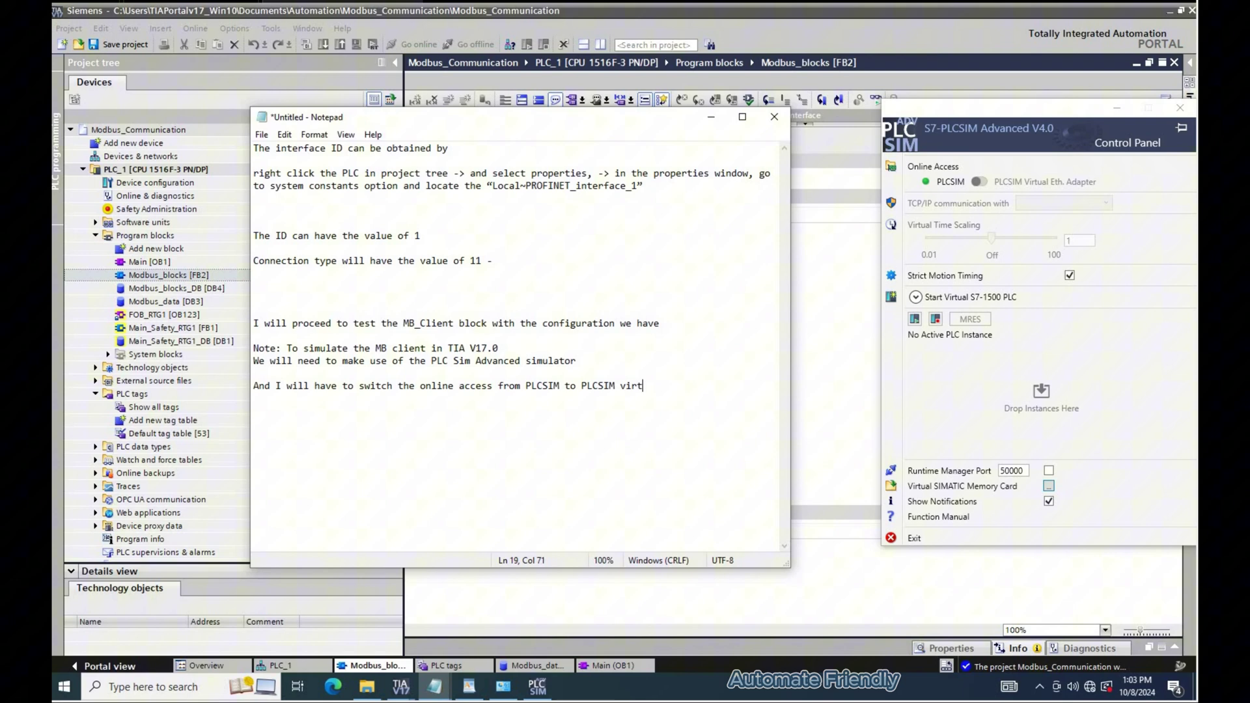
pyautogui.write('ual Eth. Adap')
pyautogui.write('ter')
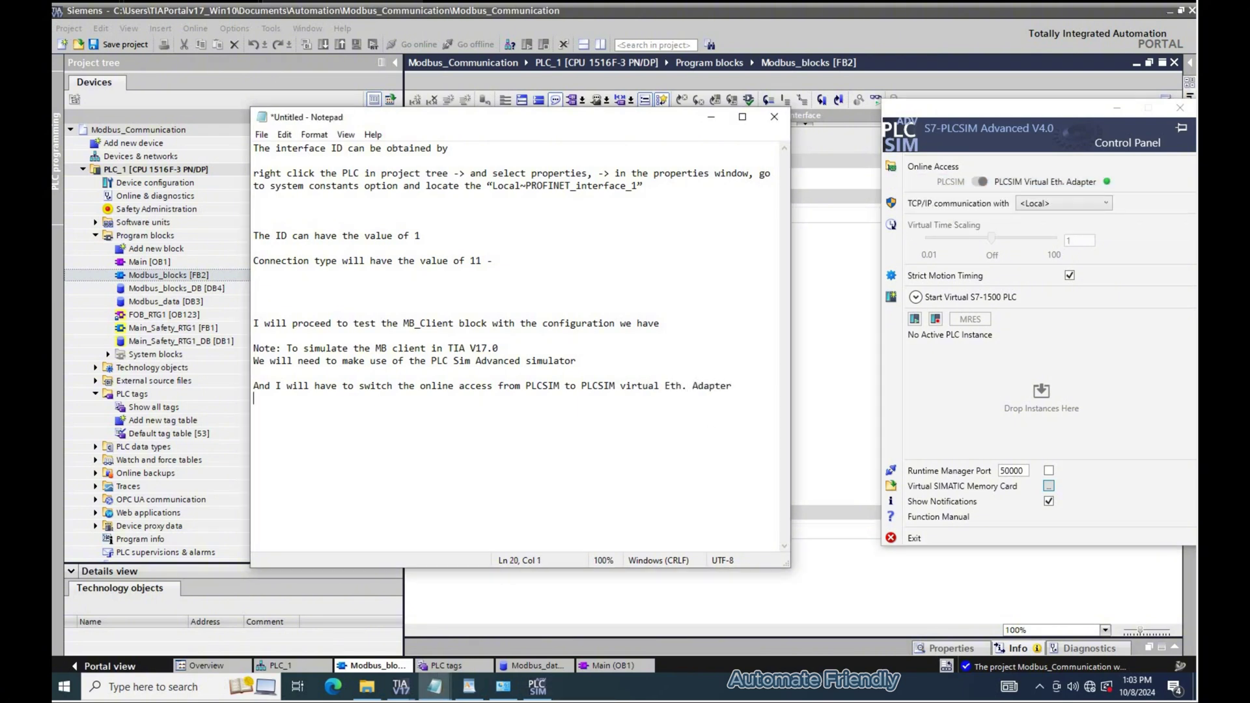
# Write in Notepad "Now I have to assign the ip address of the CPU" and return to TIA Portal.
pyautogui.press('Return')
pyautogui.press('Return')
pyautogui.write('Now I have to assign the ip address of the CPU')
pyautogui.click(825, 299)
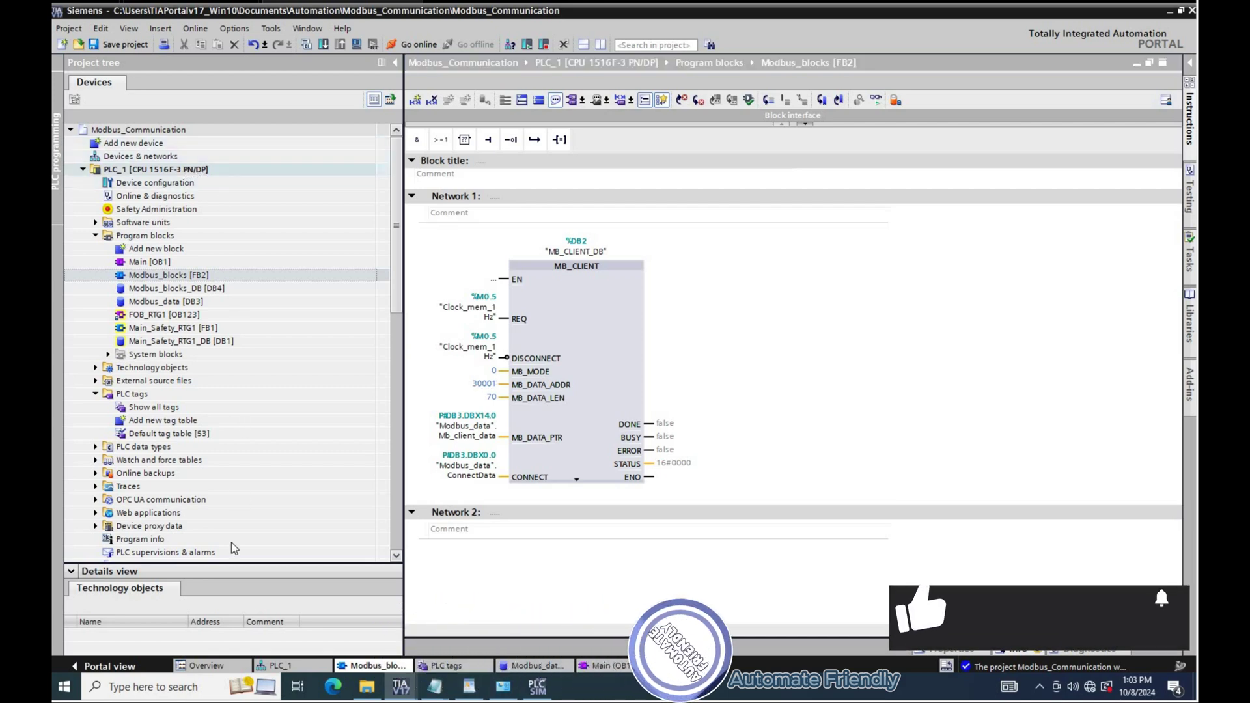
# Check the IP address and subnet mask in the Ethernet addresses of PLC_1's PROFINET interface [X1].
pyautogui.rightClick(187, 171)
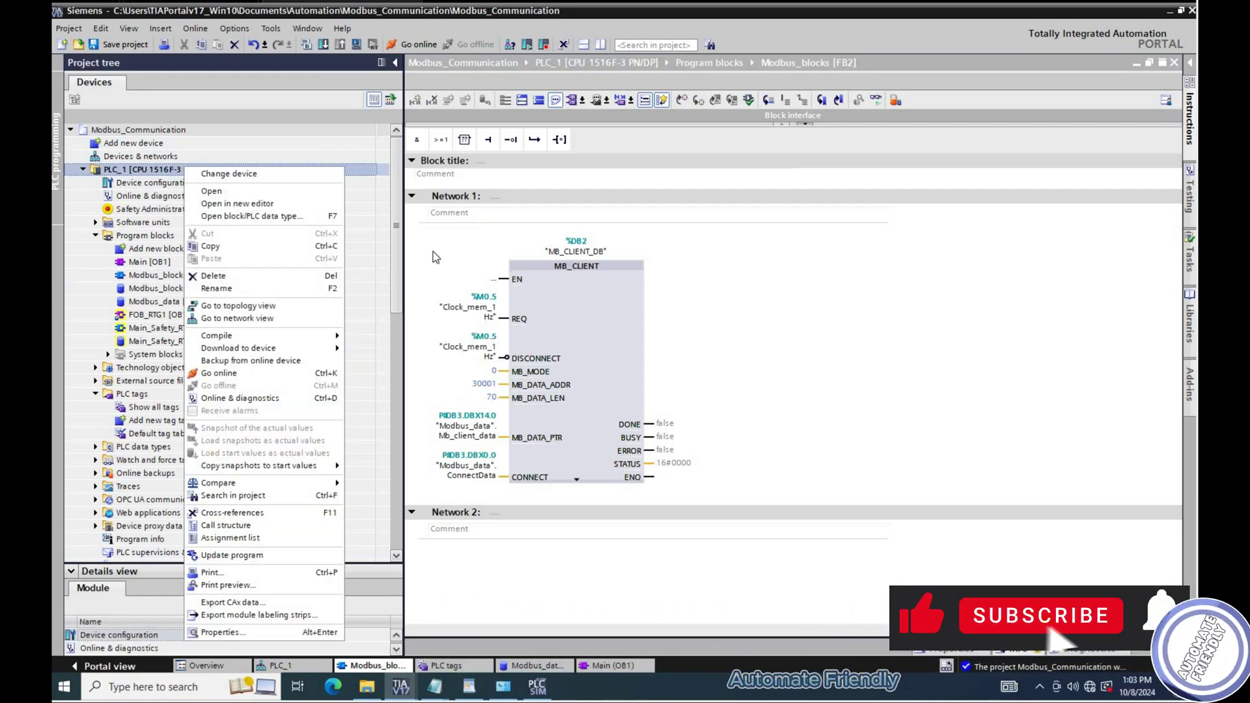
pyautogui.click(229, 632)
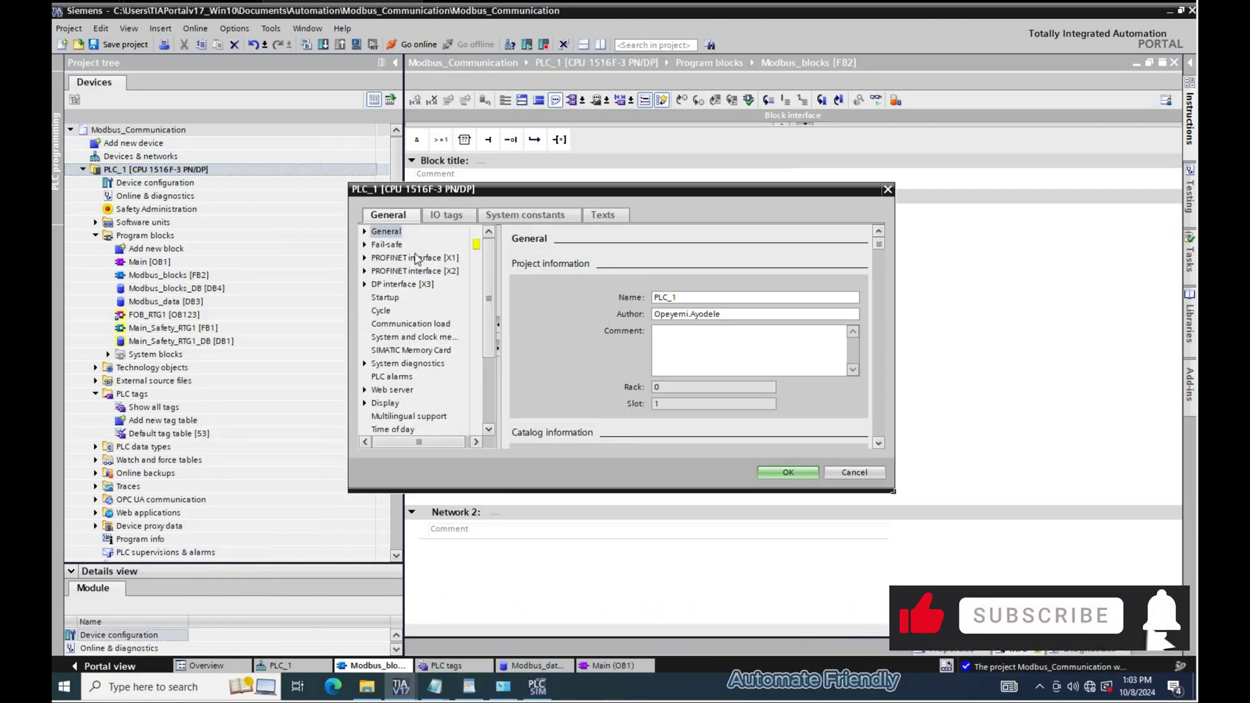
pyautogui.click(364, 258)
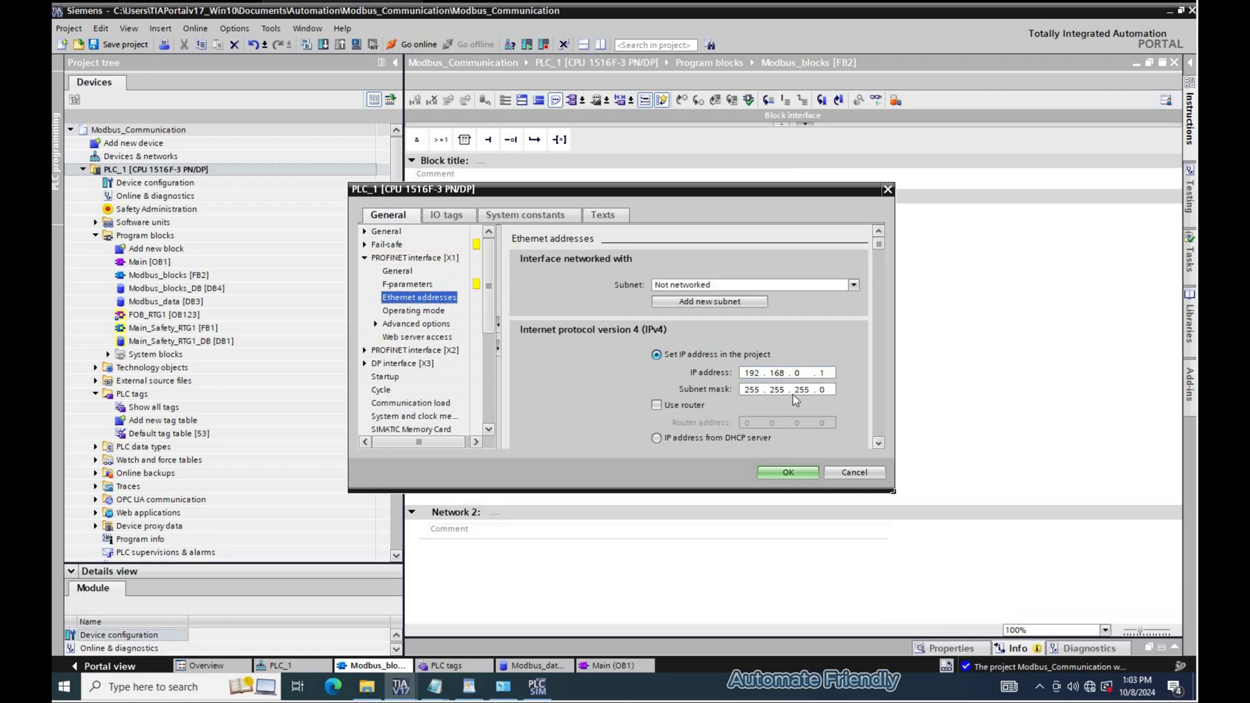
# Start a virtual S7-1500 PLC in S7-PLCSIM Advanced named Modbus_Simulation with IP address 192.168.0.1 and subnet mask 255.255.255.0.
pyautogui.click(536, 687)
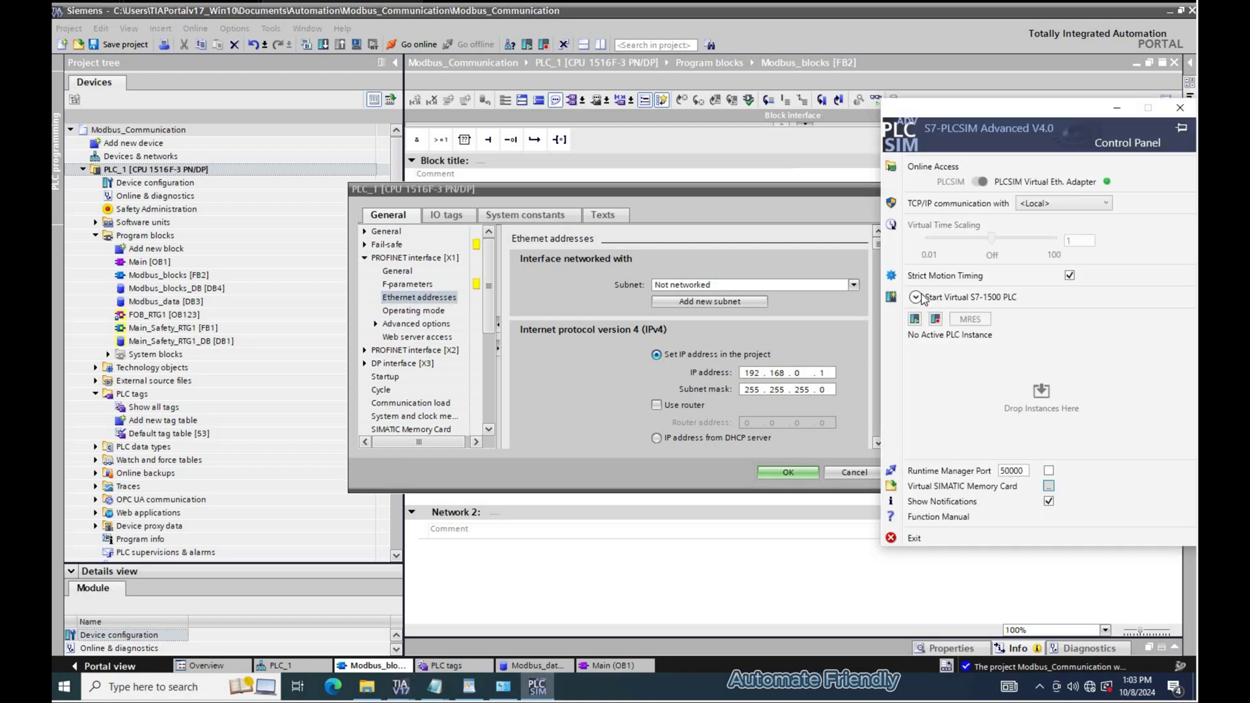
pyautogui.click(1017, 308)
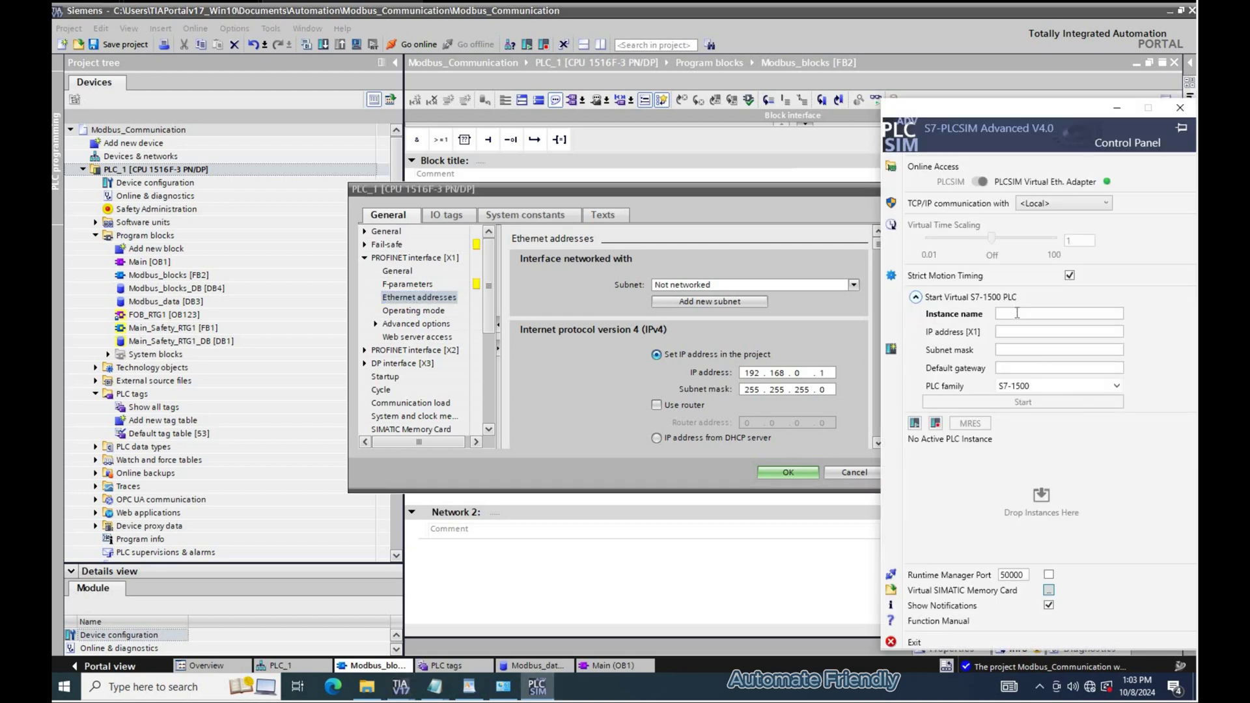
pyautogui.click(1017, 313)
pyautogui.write('Modbus_Simulation')
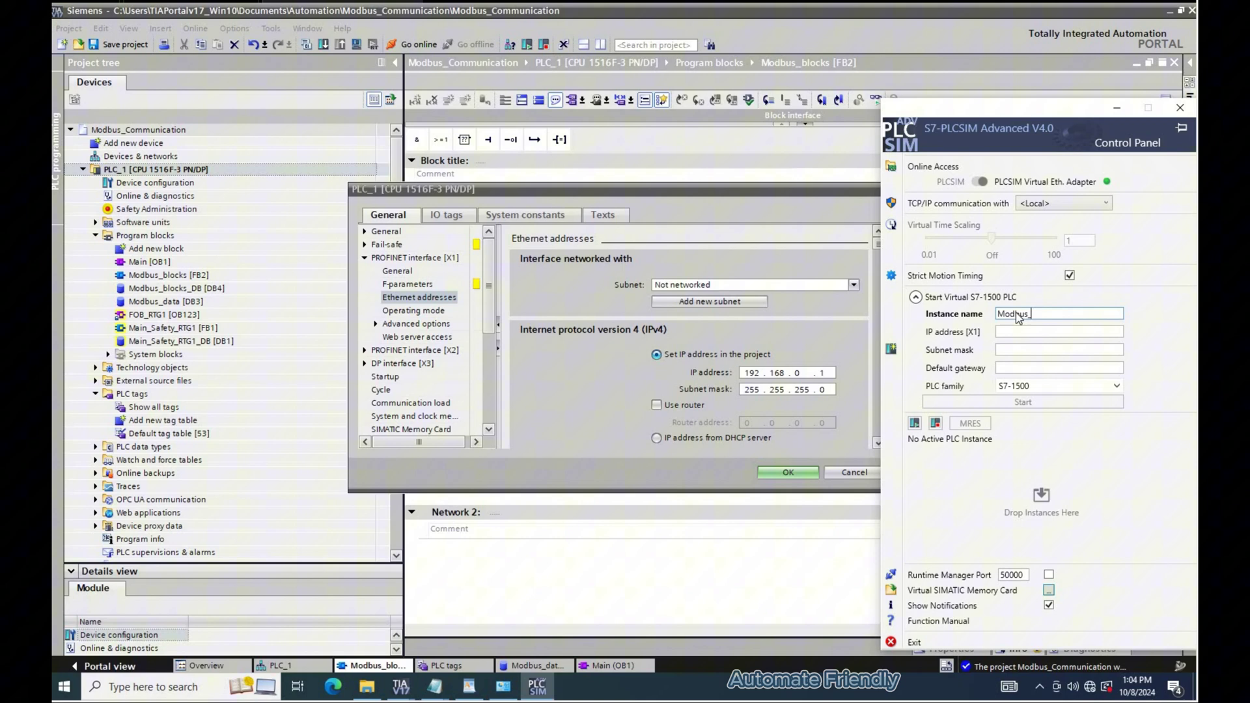
pyautogui.click(1051, 333)
pyautogui.write('192.168.0.1')
pyautogui.press('Tab')
pyautogui.write('255.255.255.')
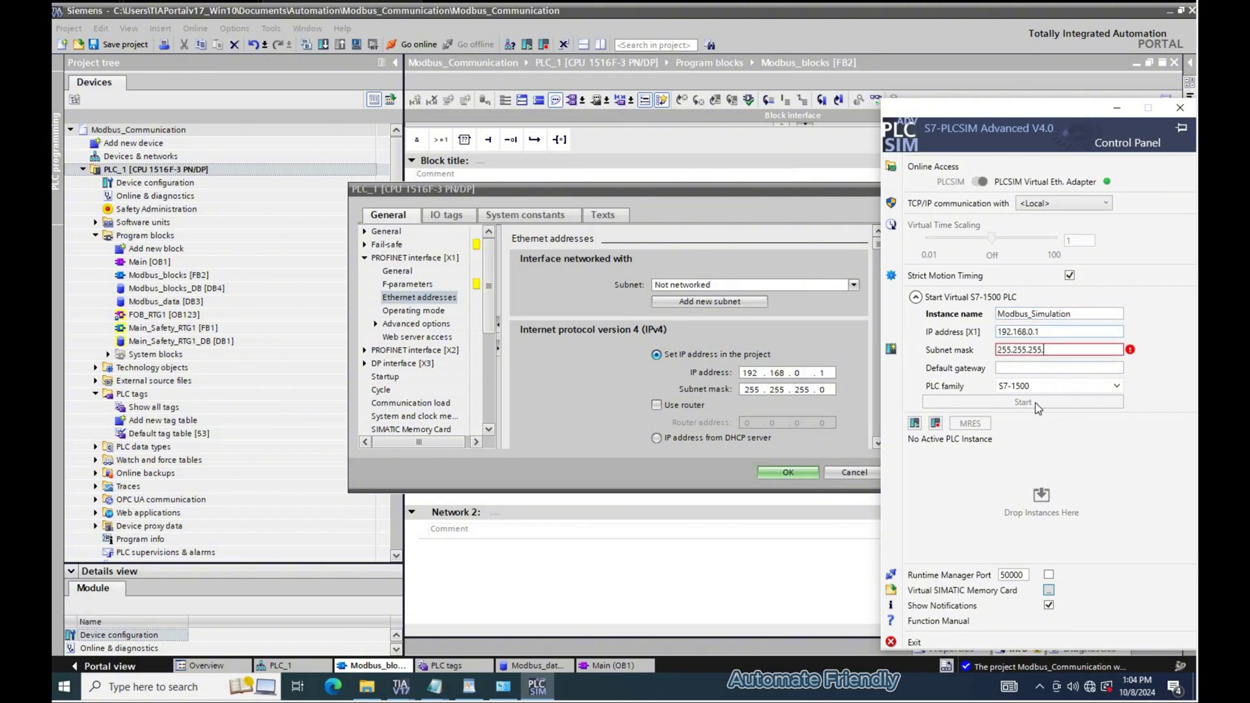
pyautogui.write('0')
pyautogui.click(1035, 402)
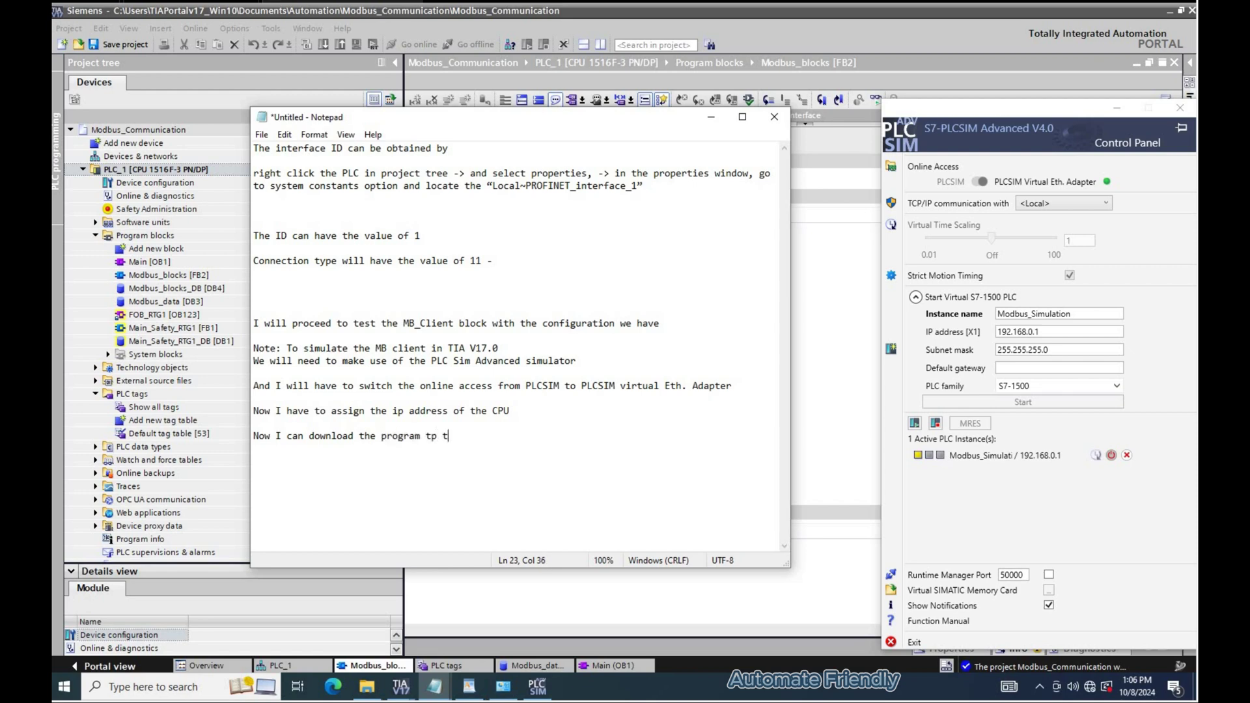
# Find the simulated CPU through the Siemens PLCSIM Virtual Ethernet Adapter in TIA Portal and try to download PLC_1 to it.
pyautogui.click(832, 393)
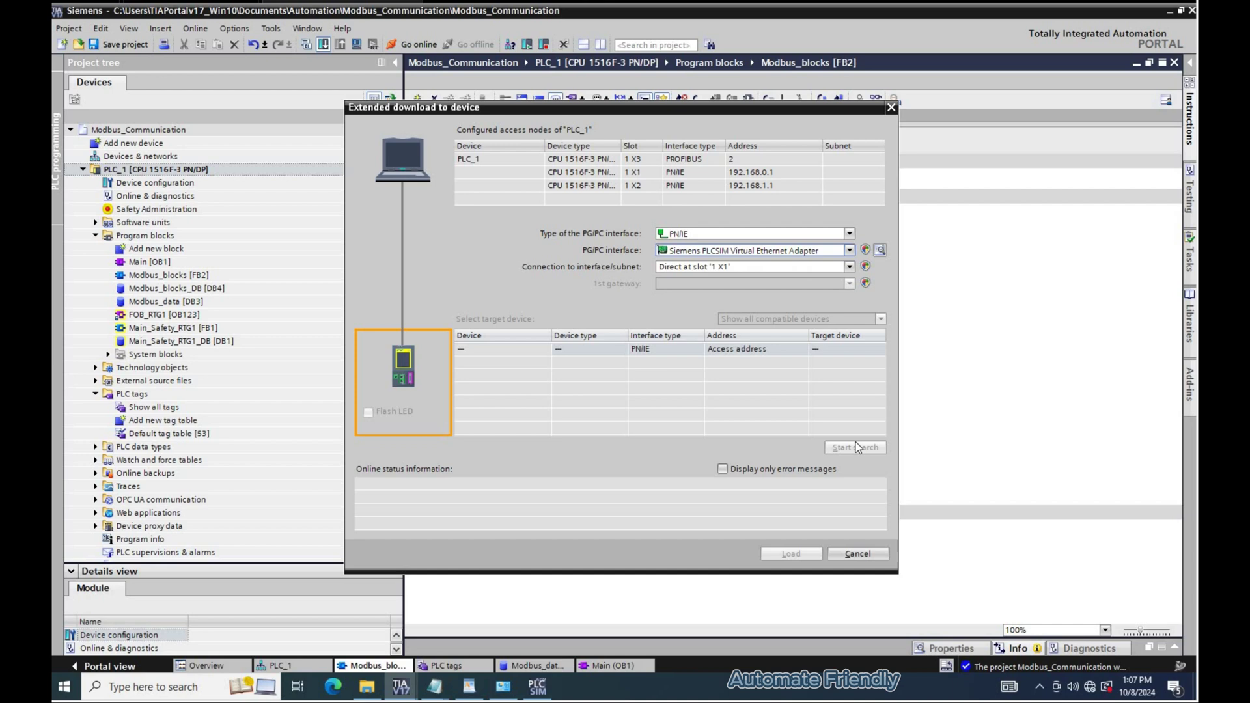
pyautogui.click(855, 445)
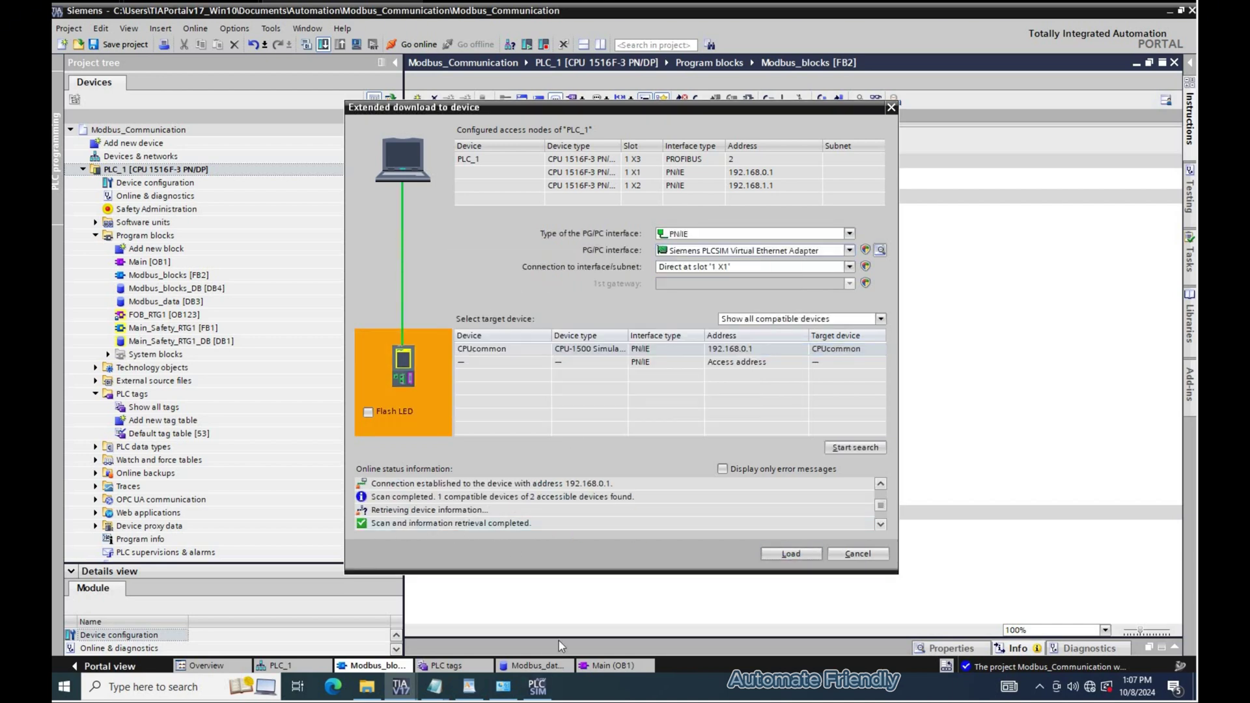
pyautogui.click(535, 685)
pyautogui.click(790, 553)
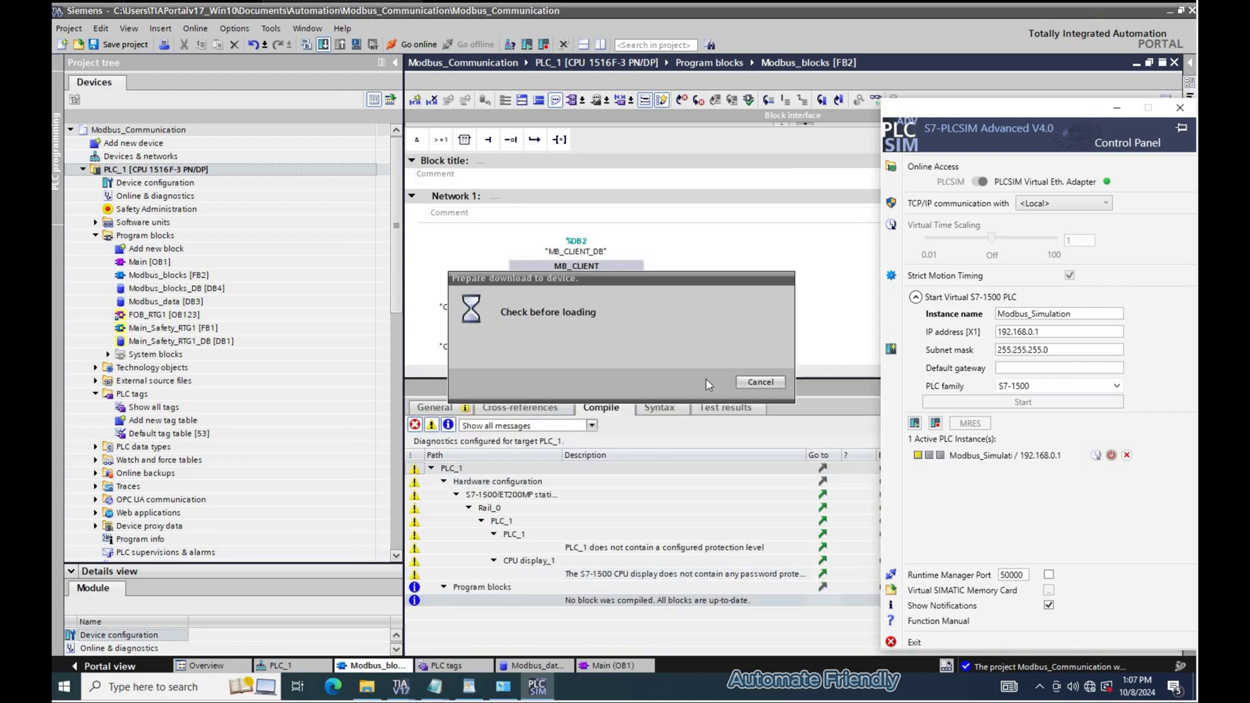
pyautogui.click(597, 475)
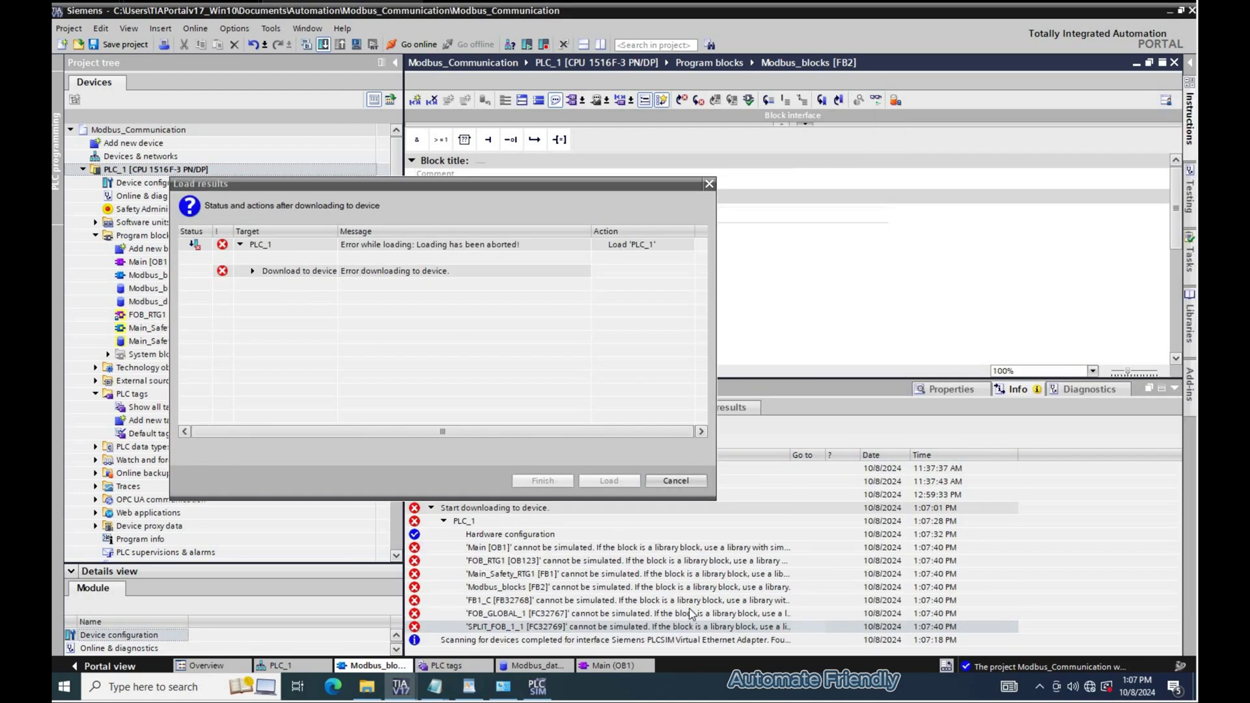
pyautogui.click(676, 481)
# Write in Notepad "we have some safety block errors, we disable safety as we do not need it".
pyautogui.click(434, 687)
pyautogui.write('we have some safety bl')
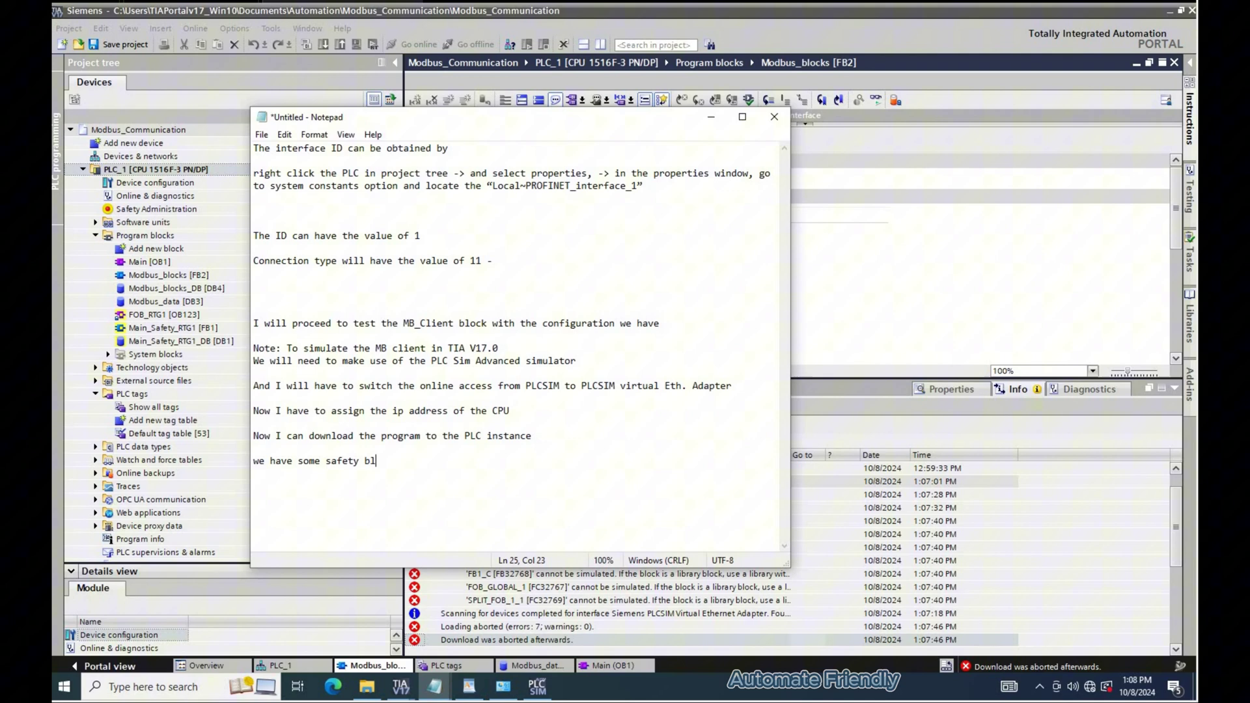
pyautogui.write('ock errors,')
pyautogui.press('Return')
pyautogui.write('we disable saf')
pyautogui.press('BackSpace')
pyautogui.write('do not need it')
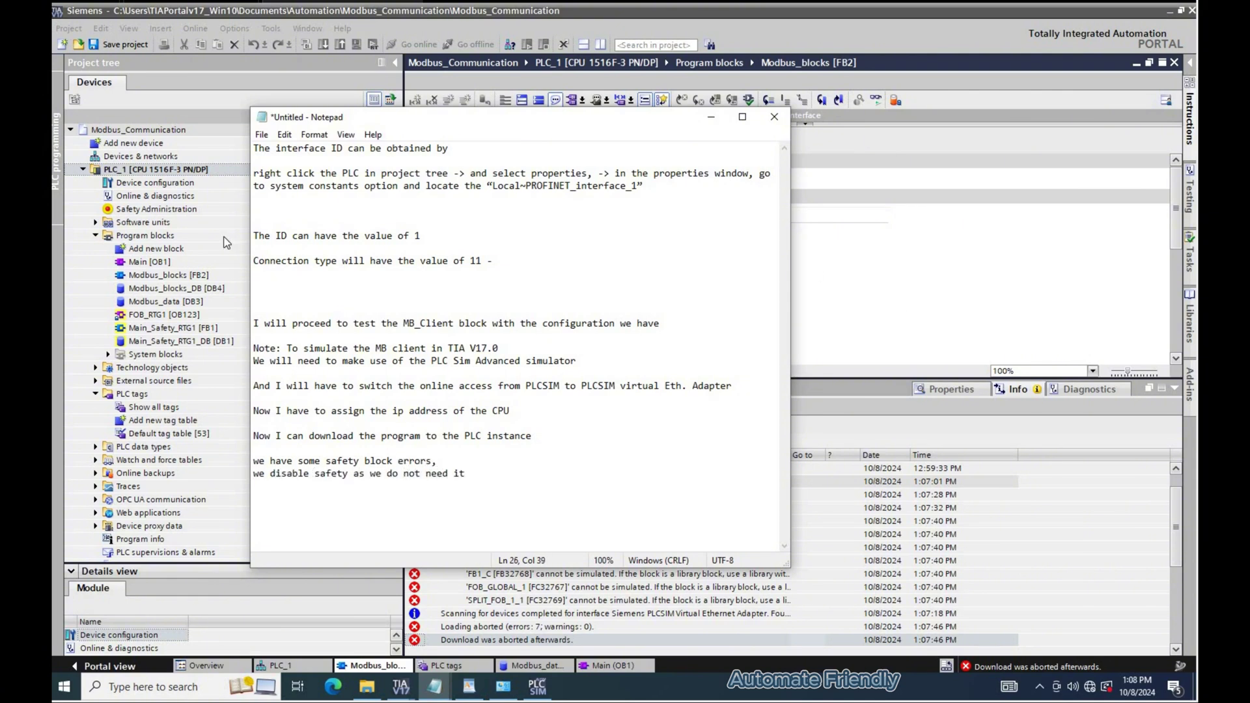
# Disable F-activation in the Fail-safe properties of PLC_1 in TIA Portal.
pyautogui.click(225, 226)
pyautogui.rightClick(196, 170)
pyautogui.click(229, 634)
pyautogui.click(386, 245)
pyautogui.click(713, 315)
pyautogui.click(705, 374)
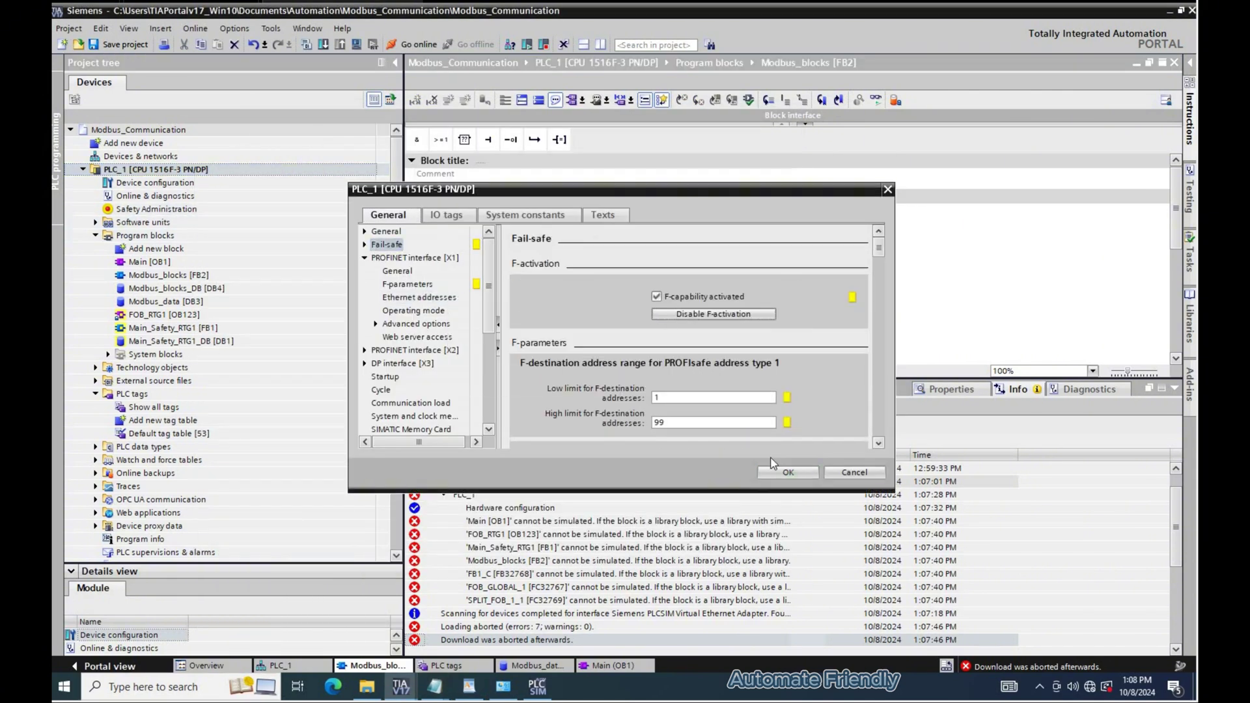
pyautogui.click(788, 473)
# Try to download PLC_1 to the simulated CPU again and examine the load messages for Main [OB1] and Modbus_blocks [FB2].
pyautogui.click(323, 45)
pyautogui.click(787, 479)
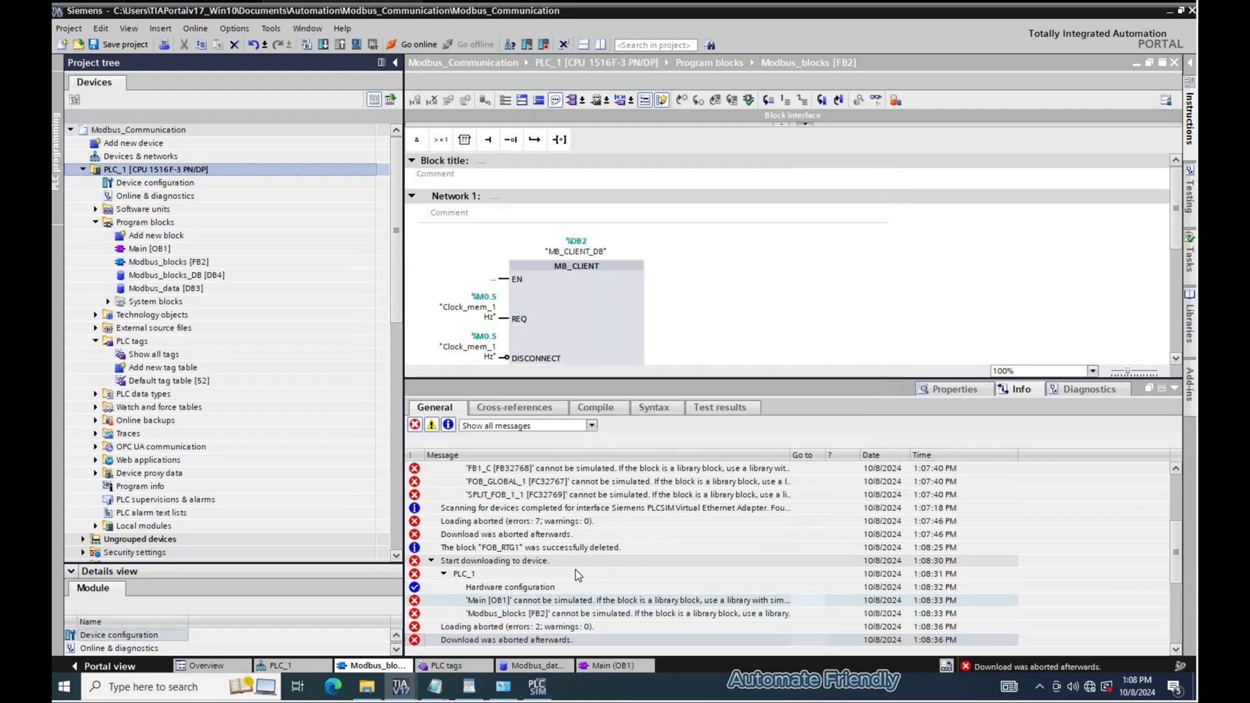
pyautogui.click(646, 612)
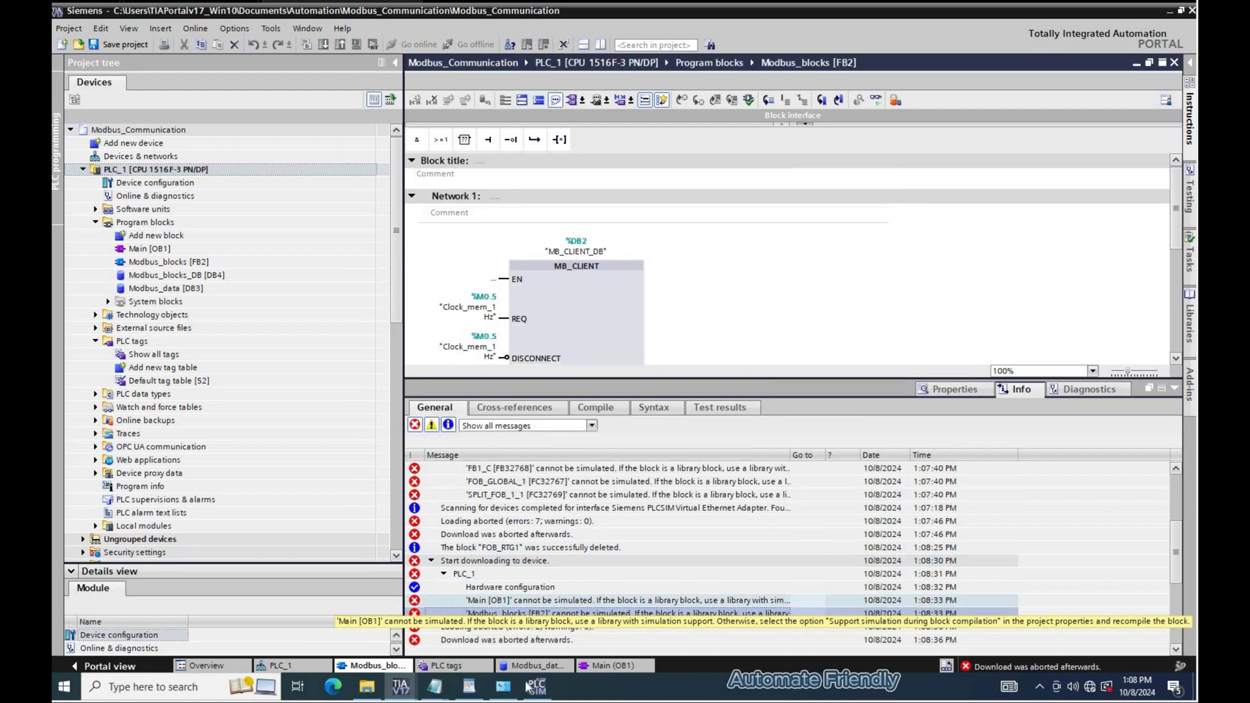
# Note in Notepad that simulation must be enabled, and turn on "Support simulation during block compilation" in the Modbus_Communication project's protection properties.
pyautogui.hotkey('alt', 'Tab')
pyautogui.write('Also')
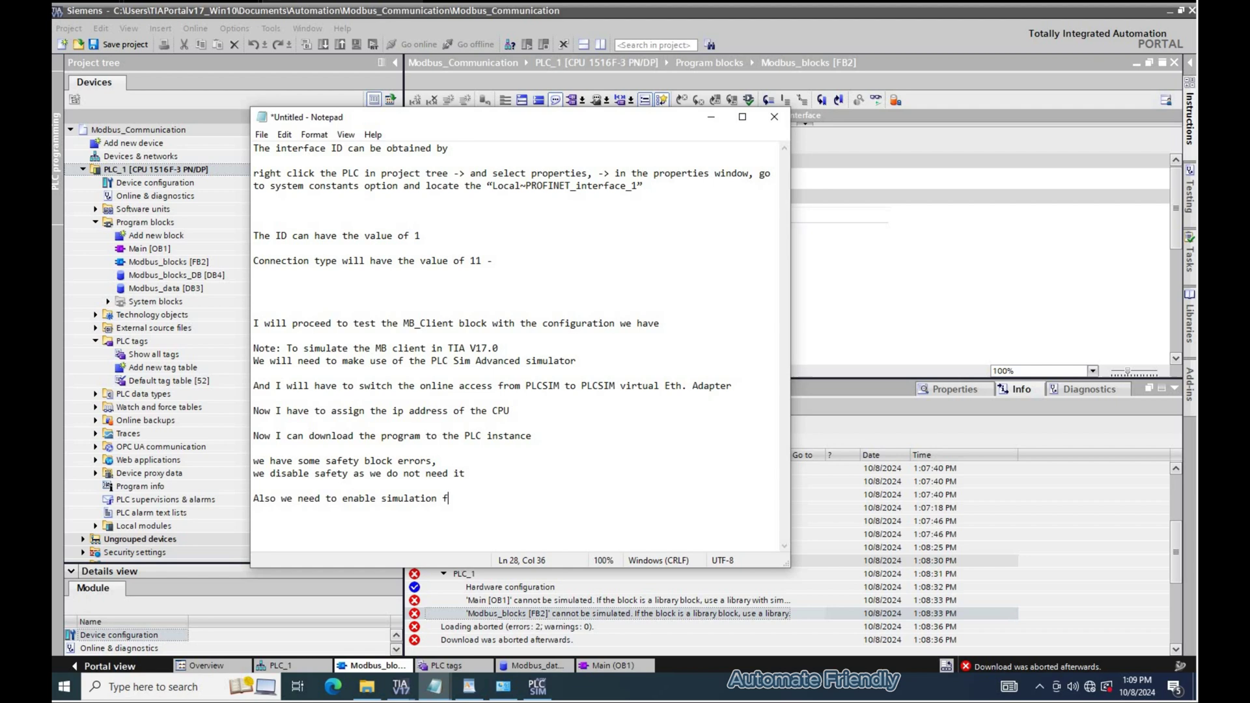
pyautogui.rightClick(188, 130)
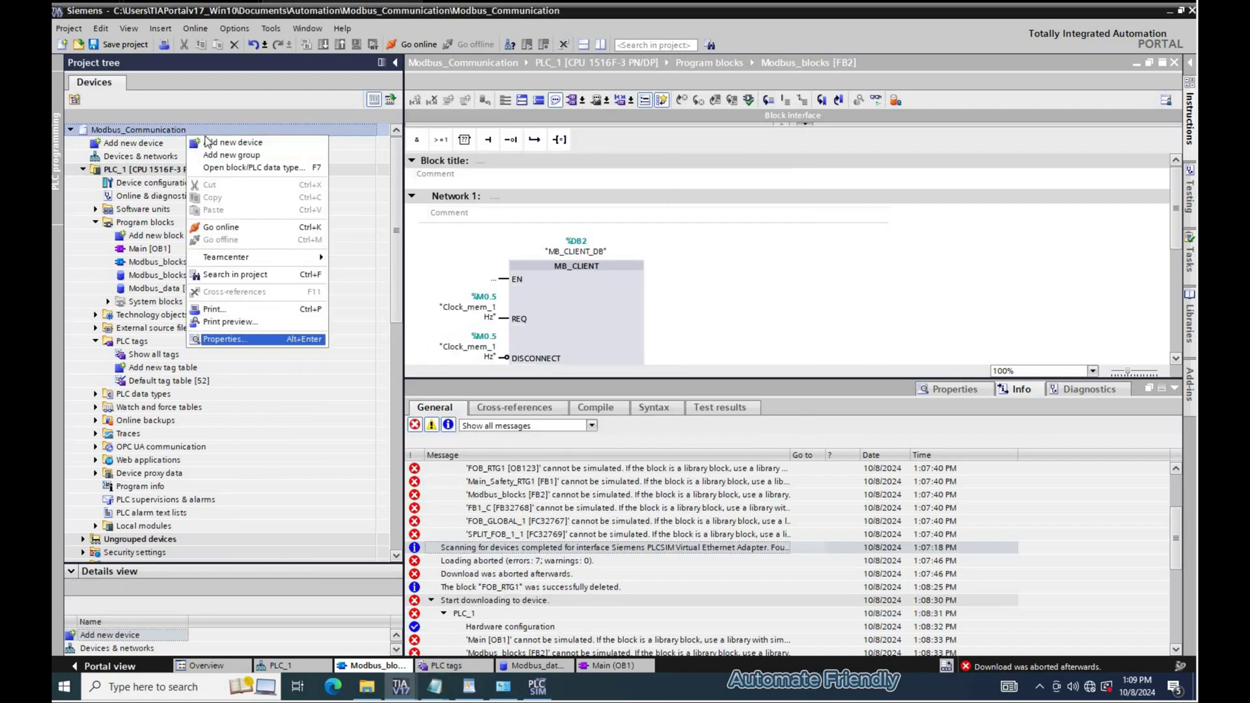
pyautogui.click(221, 337)
pyautogui.click(452, 215)
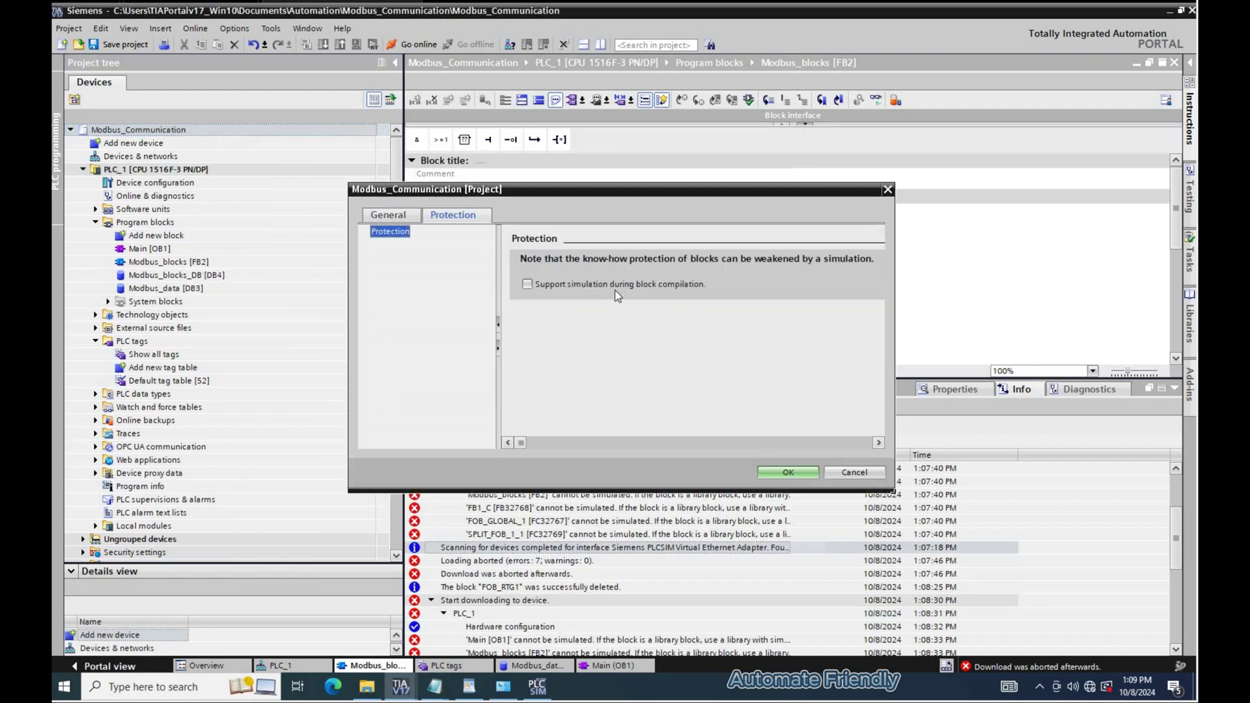
pyautogui.click(807, 471)
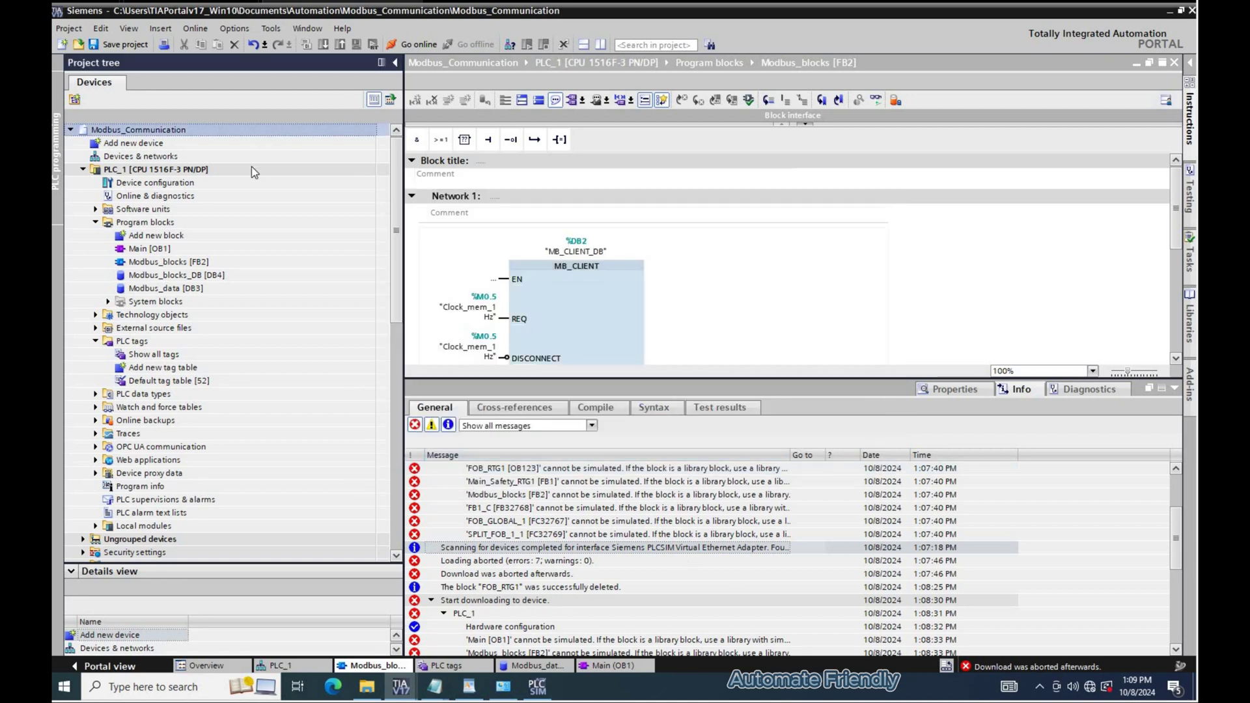
# Download PLC_1 to the simulated CPU and finish the load with no start action.
pyautogui.click(252, 169)
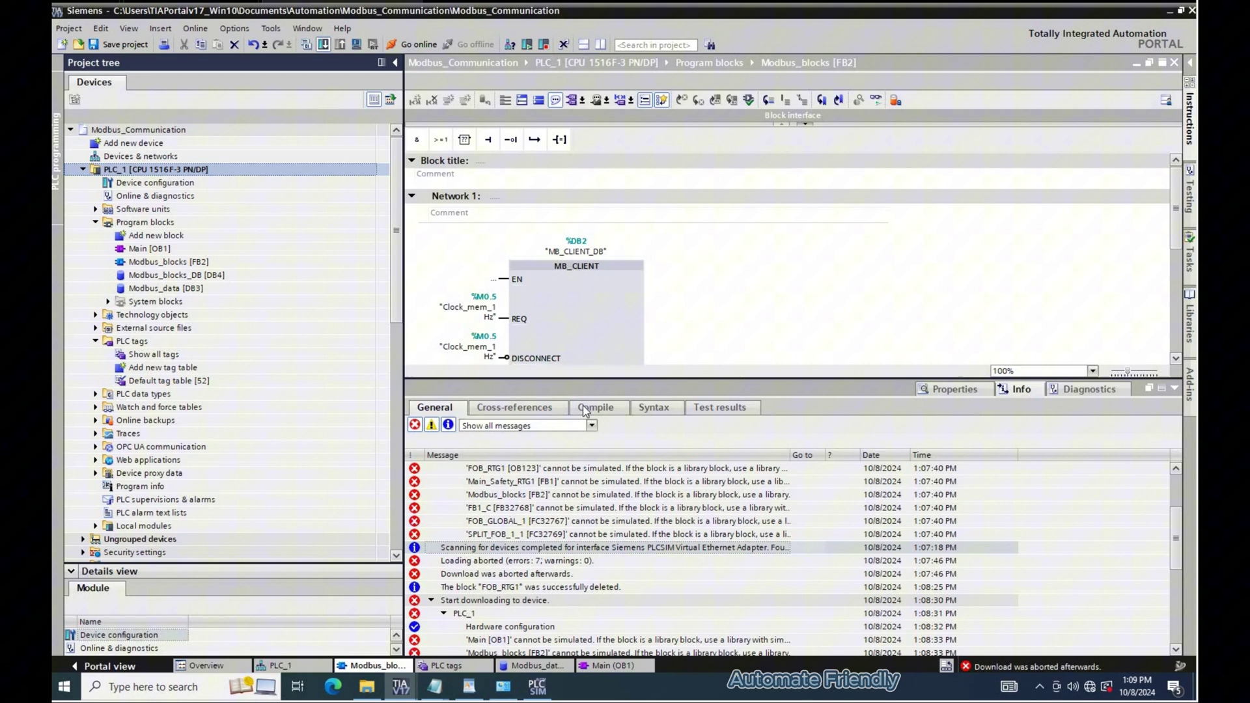
pyautogui.click(788, 480)
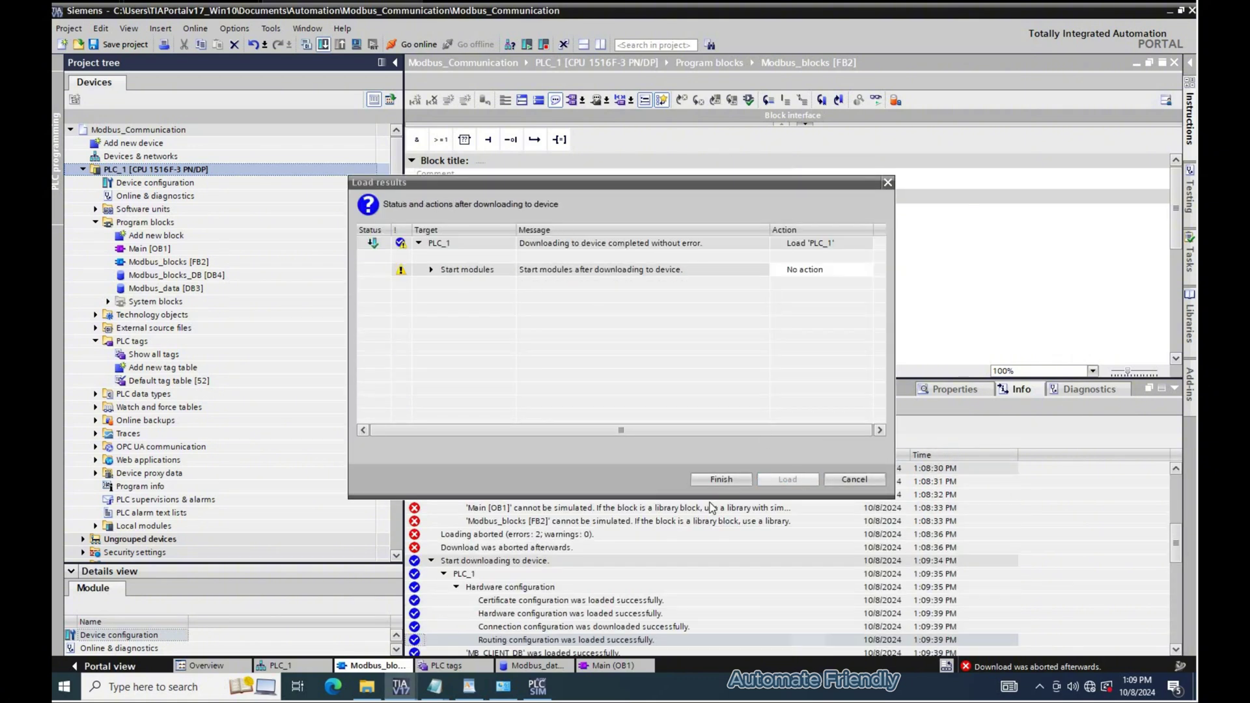
pyautogui.click(719, 479)
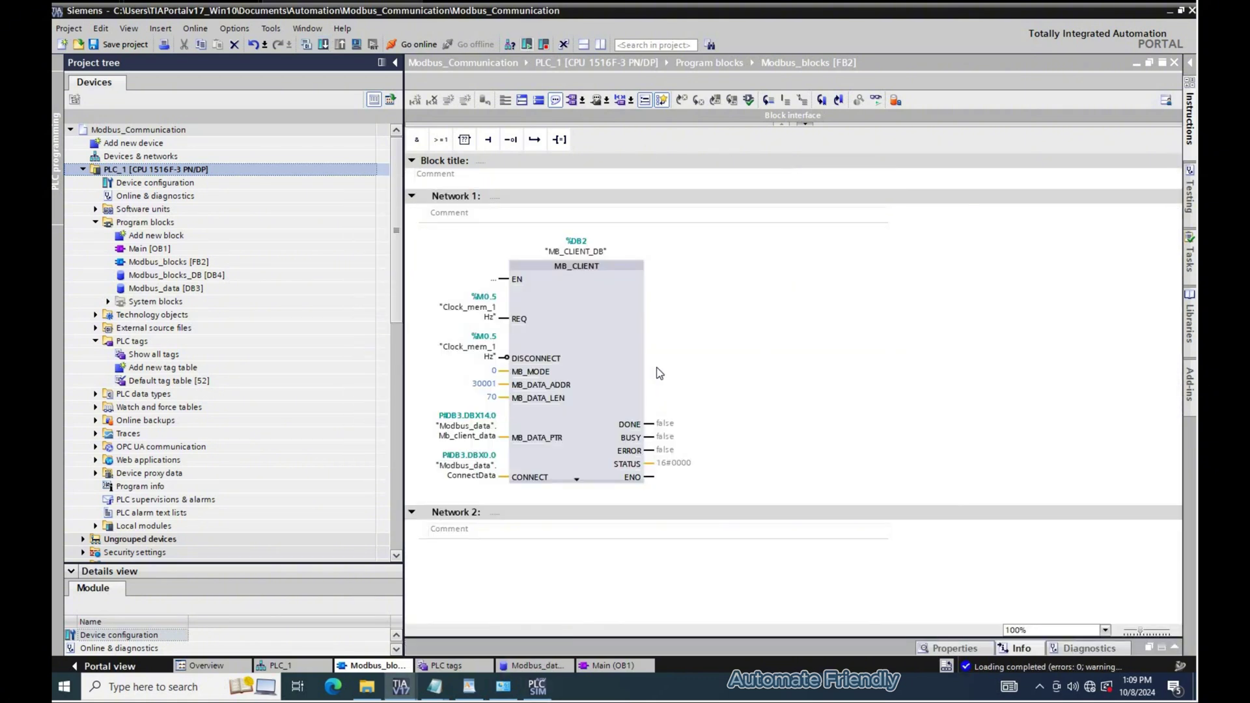
# Monitor the MB_CLIENT call in Modbus_blocks [FB2] online, and end the online connection to PLC_1.
pyautogui.click(537, 687)
pyautogui.click(874, 100)
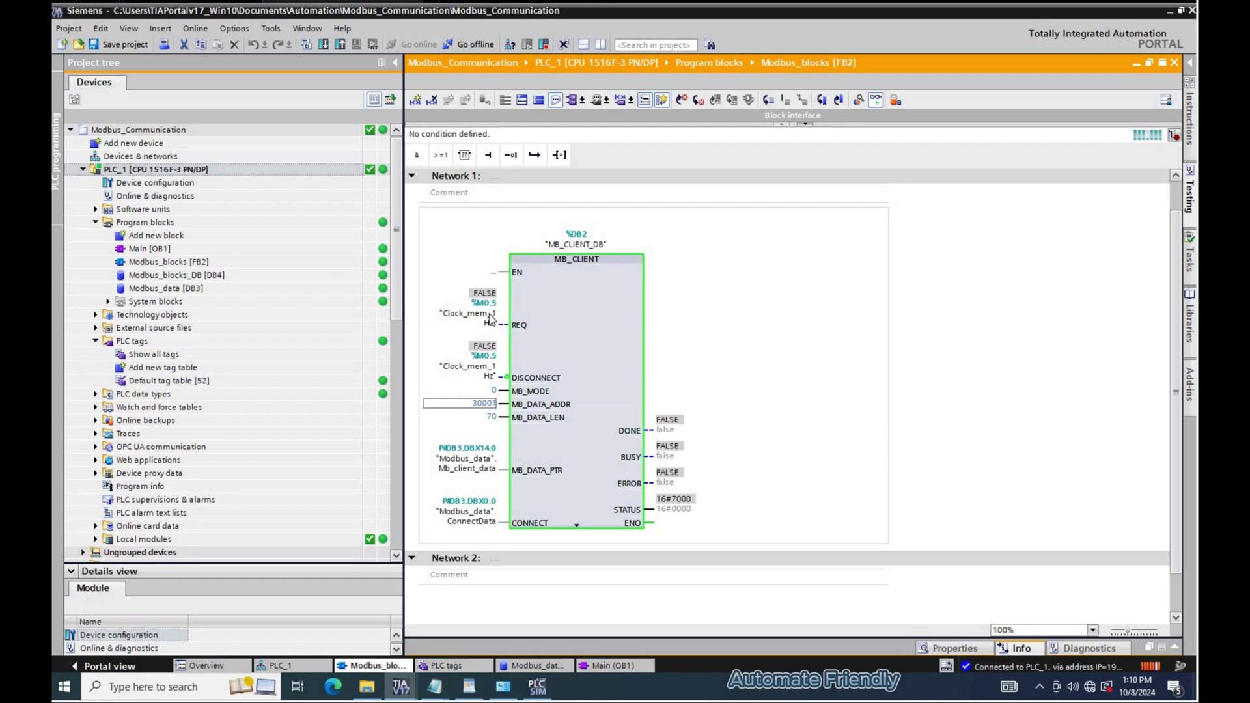
pyautogui.click(548, 46)
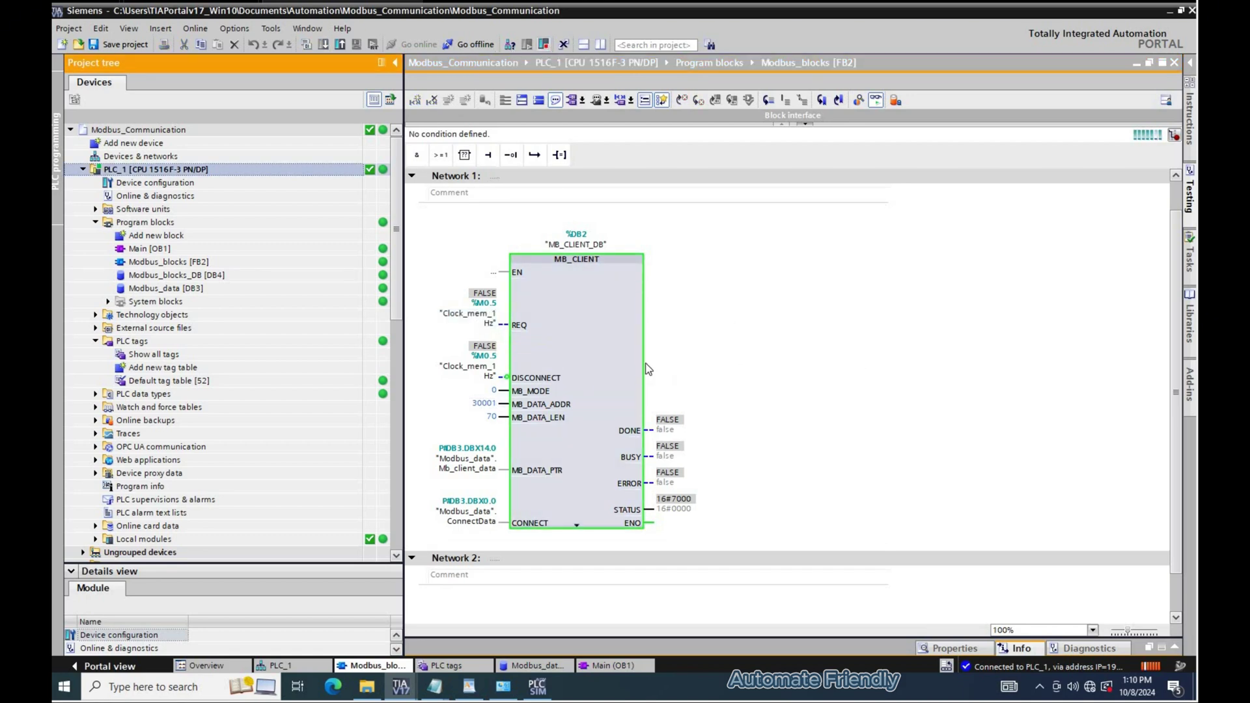
pyautogui.hotkey('ctrl', 'shift', 'q')
pyautogui.press('Return')
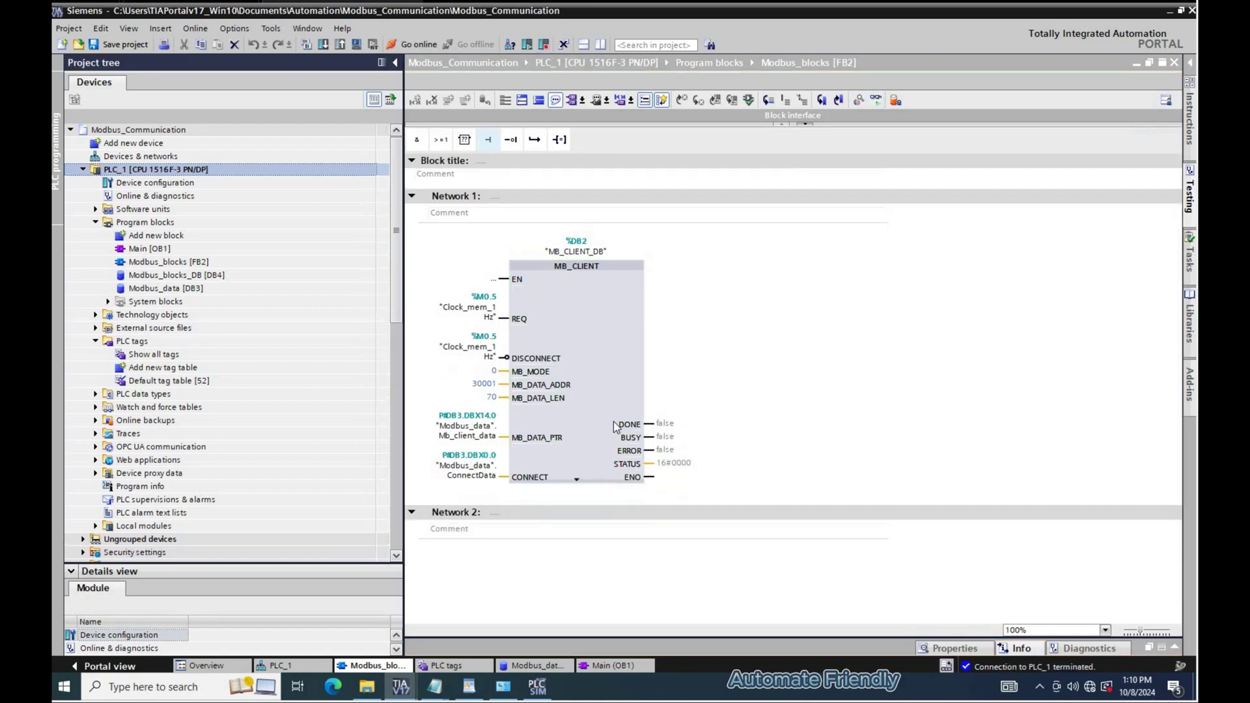
# Enable the clock memory byte at address 0 in PLC_1's system and clock memory properties, and compile the PLC.
pyautogui.click(613, 427)
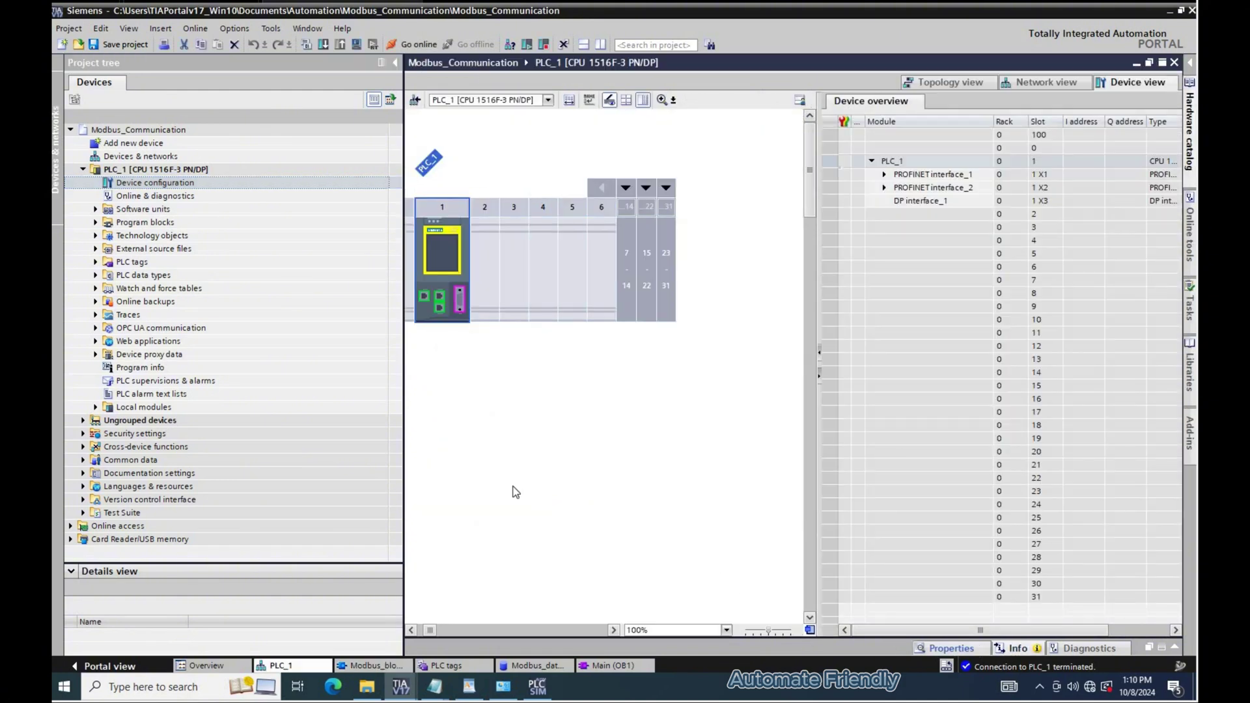
pyautogui.hotkey('alt', 'Return')
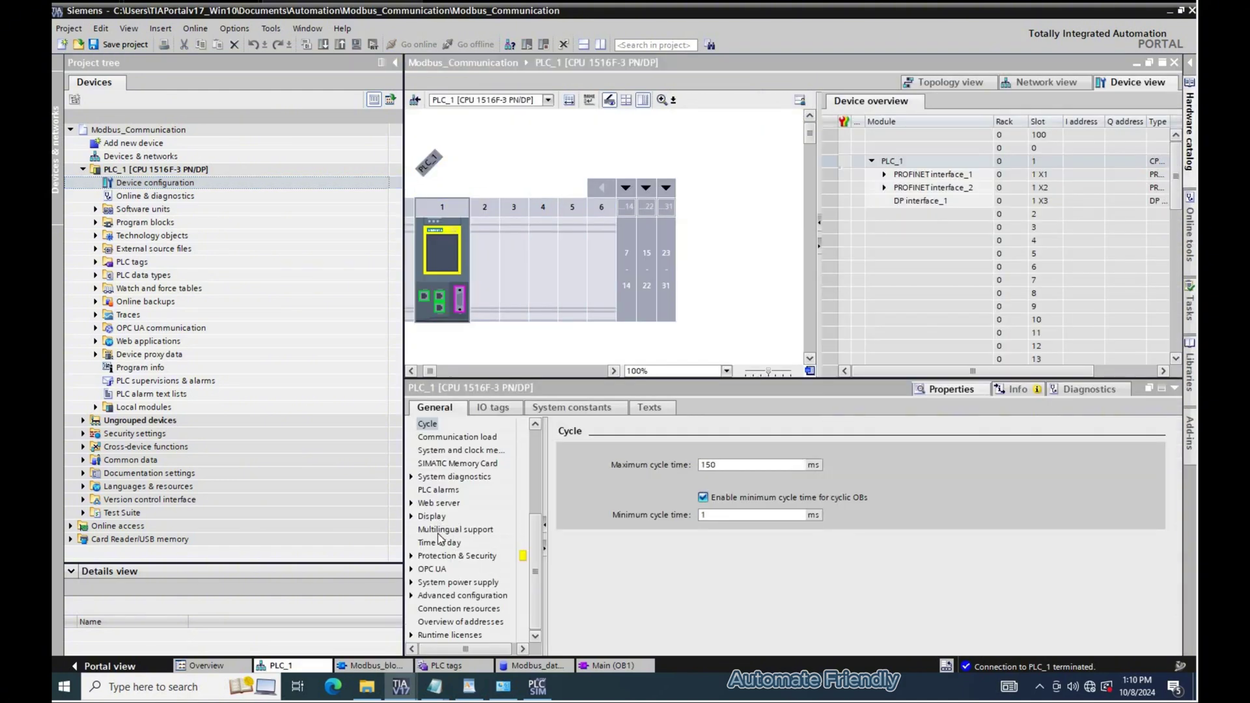
pyautogui.click(443, 489)
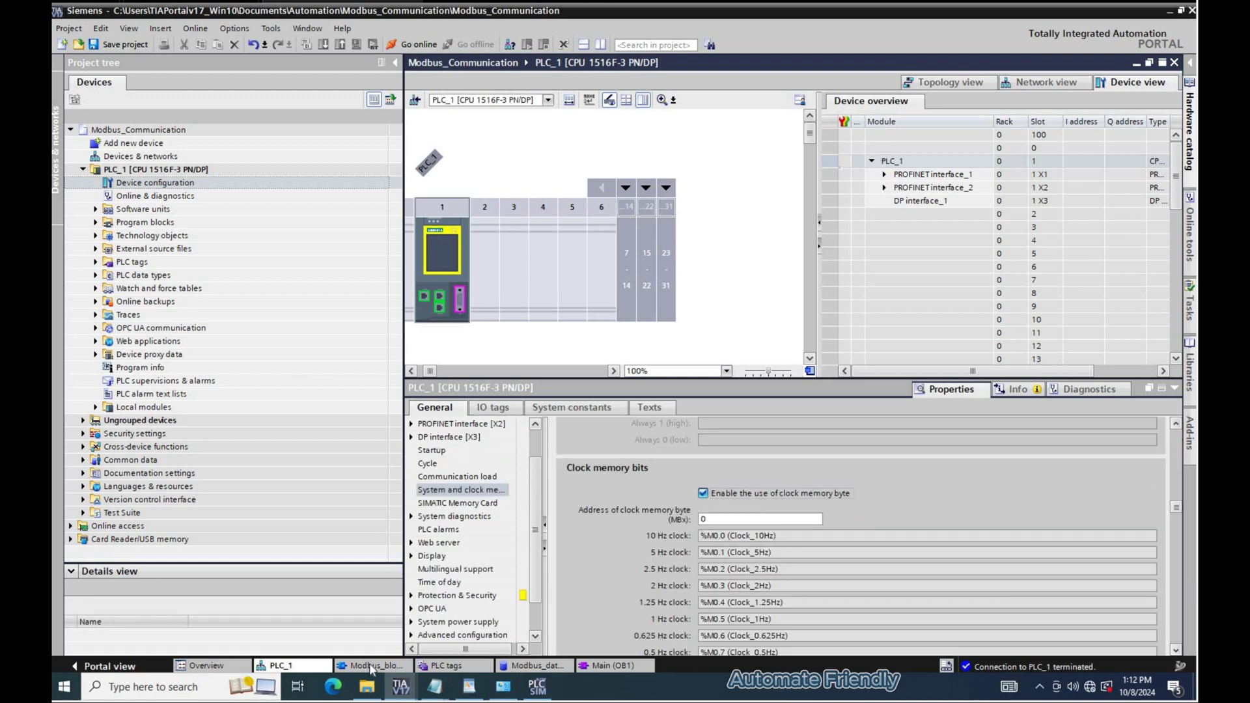
pyautogui.click(373, 665)
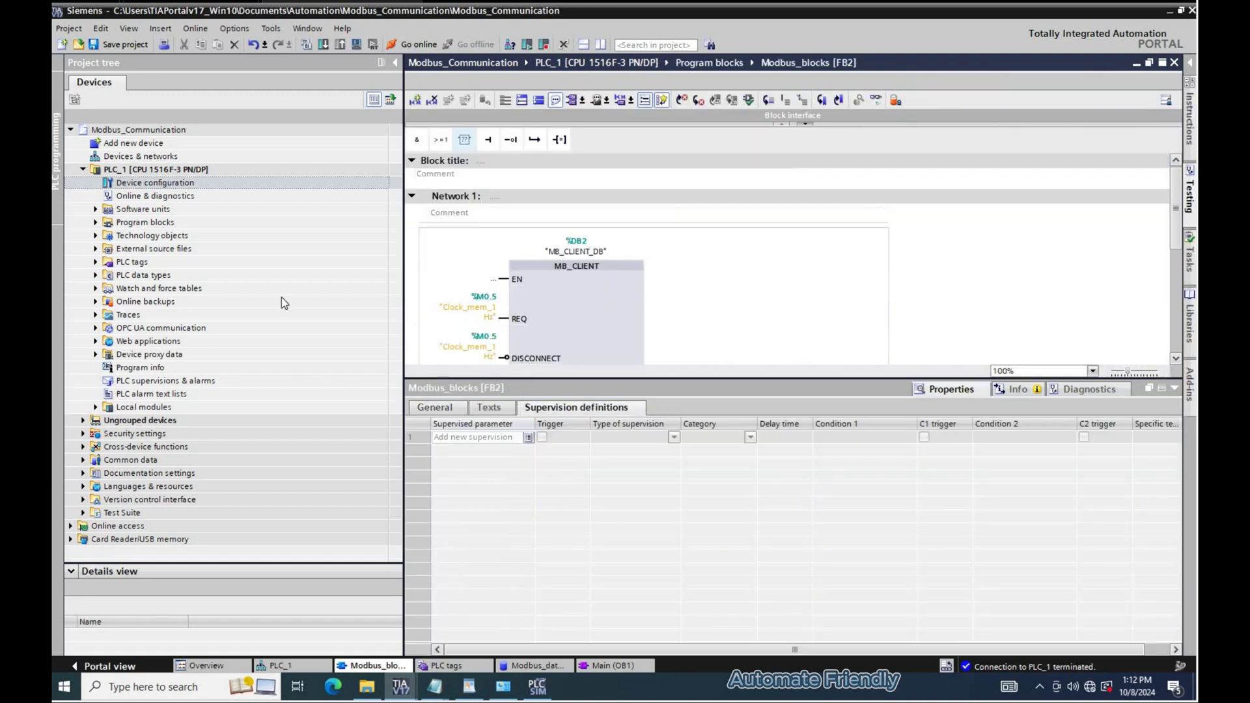
pyautogui.click(305, 45)
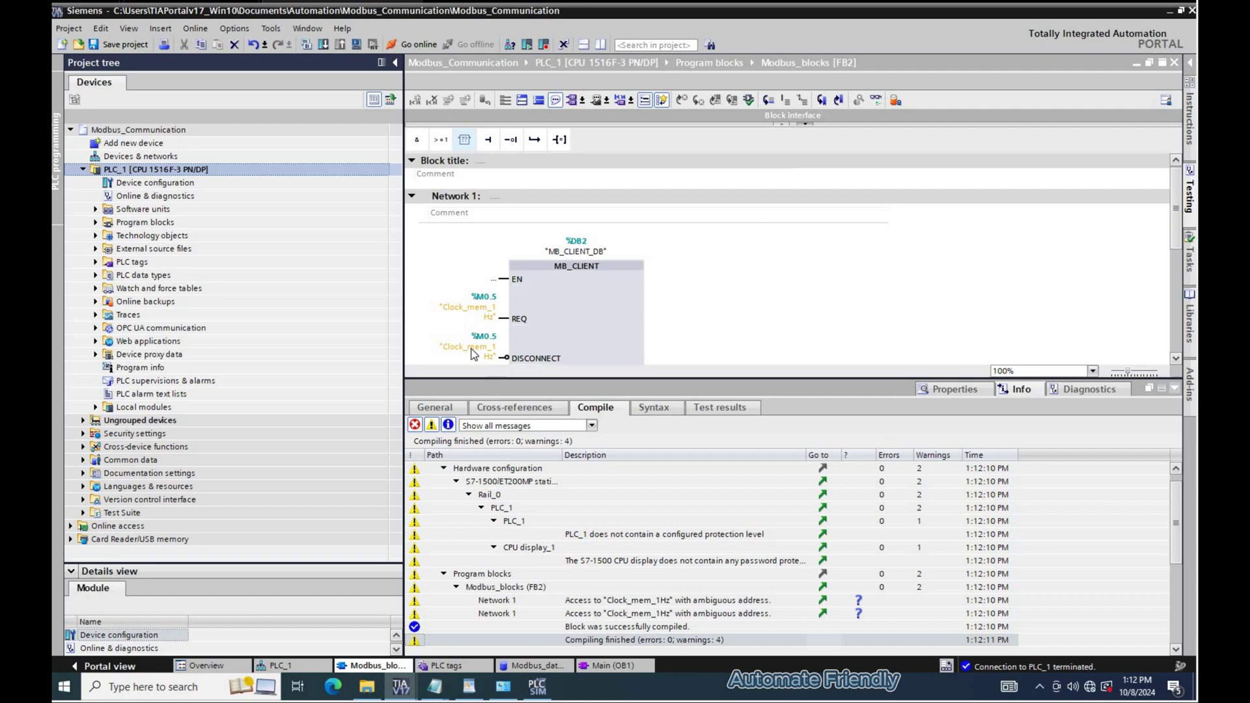
# Assign the "Clock_1Hz" tag to the REQ and DISCONNECT inputs of the MB_CLIENT block.
pyautogui.doubleClick(480, 310)
pyautogui.write('cl')
pyautogui.click(488, 369)
pyautogui.click(451, 276)
pyautogui.doubleClick(459, 306)
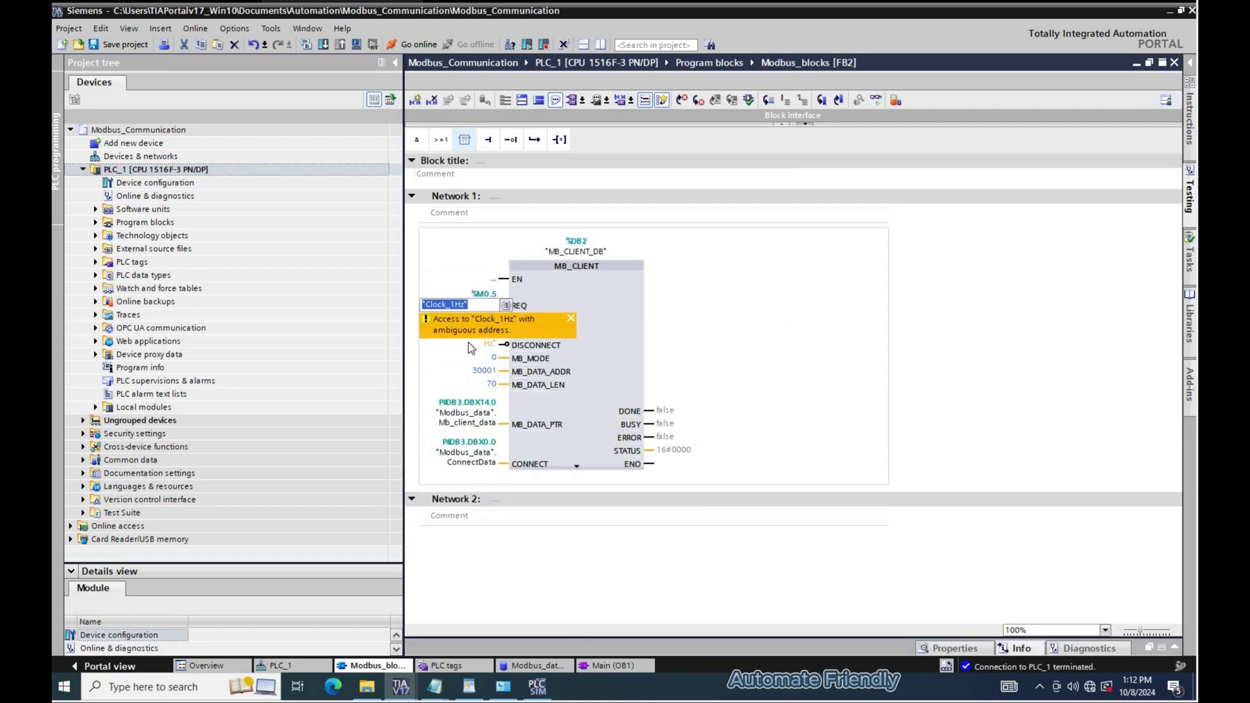
pyautogui.doubleClick(470, 345)
pyautogui.write('"Clock_1Hz"')
# Delete the duplicate Clock_mem_1Hz tag at %M0.5 from the PLC tags table and return to Modbus_blocks [FB2].
pyautogui.click(446, 668)
pyautogui.click(438, 145)
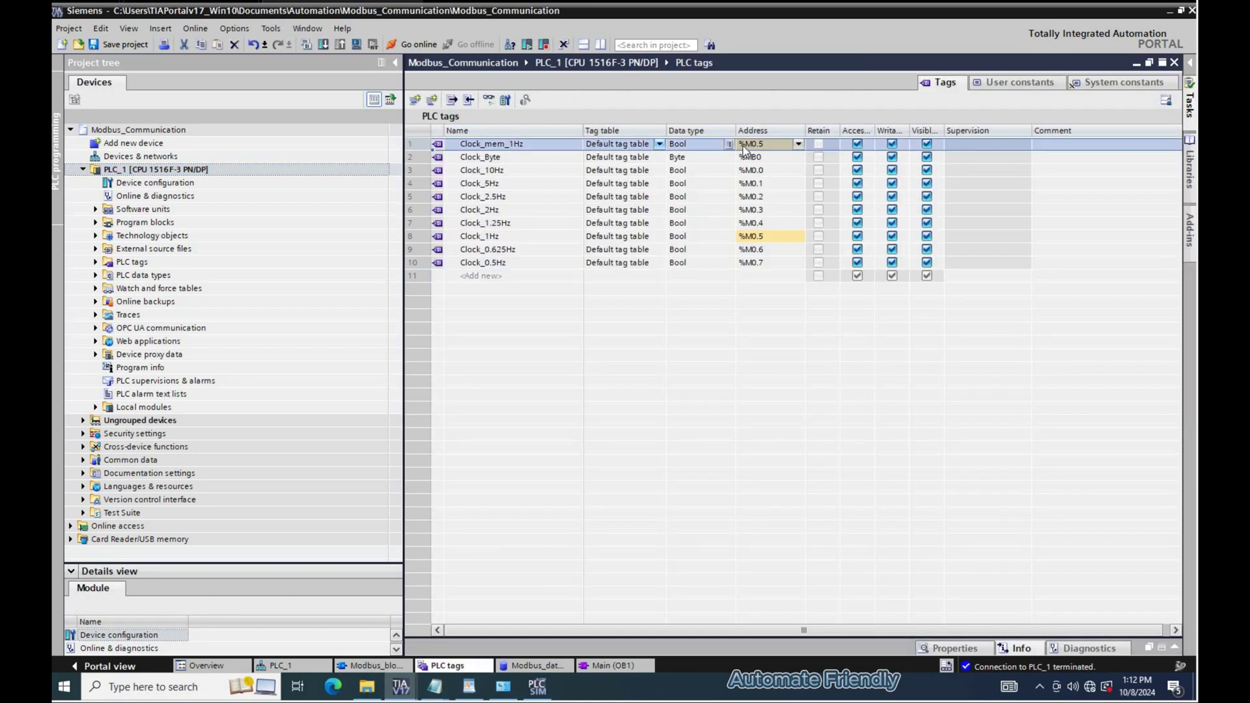
pyautogui.click(796, 144)
pyautogui.click(534, 145)
pyautogui.click(520, 144)
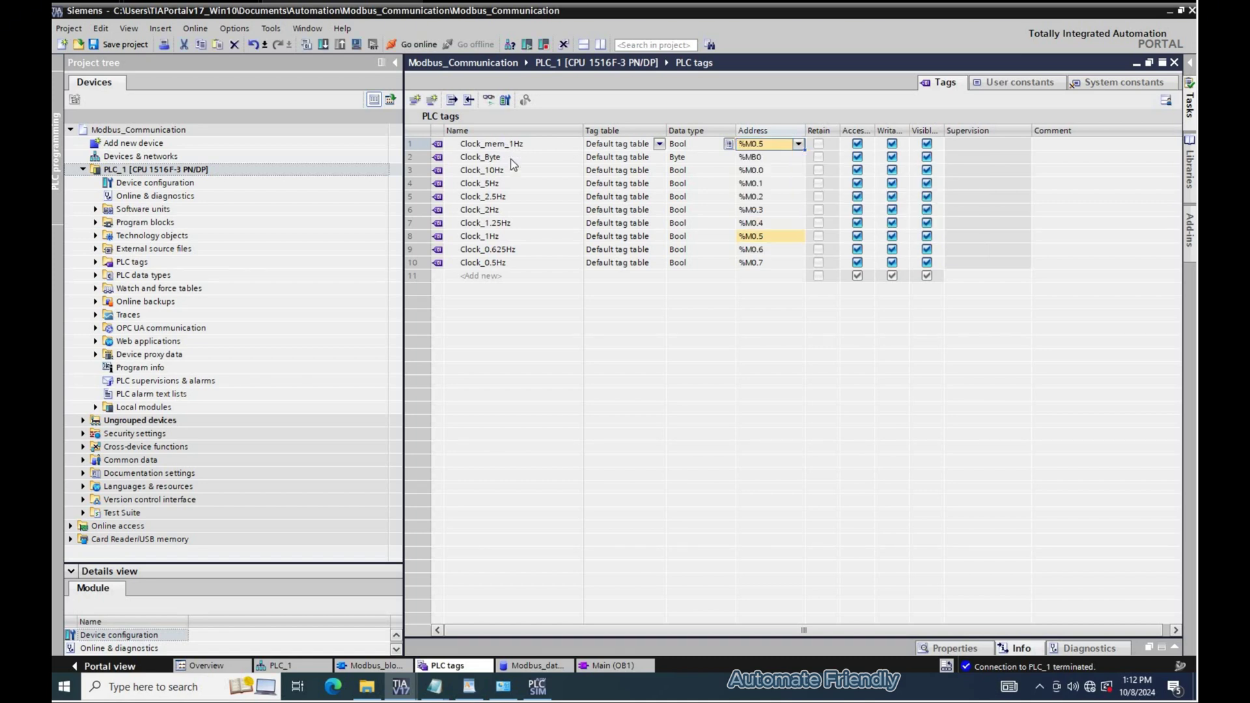
pyautogui.click(437, 144)
pyautogui.press('Delete')
pyautogui.click(1136, 64)
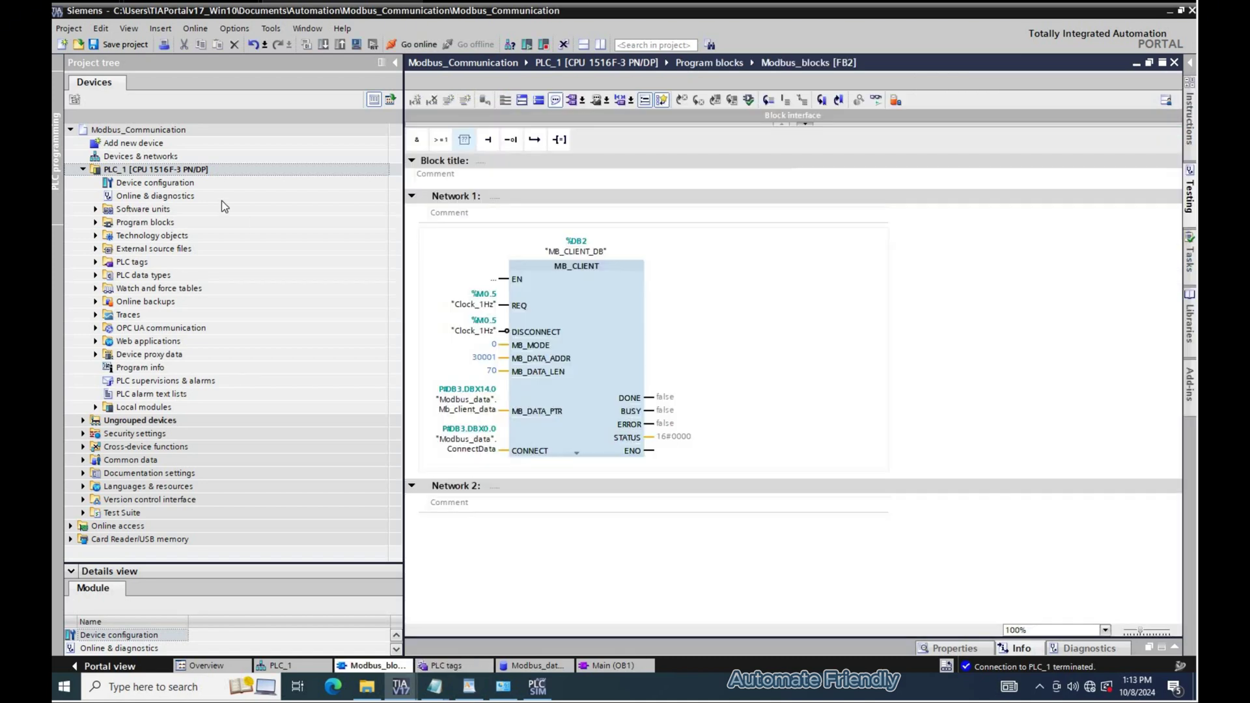
# Save the project and download PLC_1 to the Modbus_Simulation instance, dismissing the simulator's control panel.
pyautogui.click(189, 170)
pyautogui.hotkey('ctrl', 's')
pyautogui.click(323, 44)
pyautogui.click(720, 480)
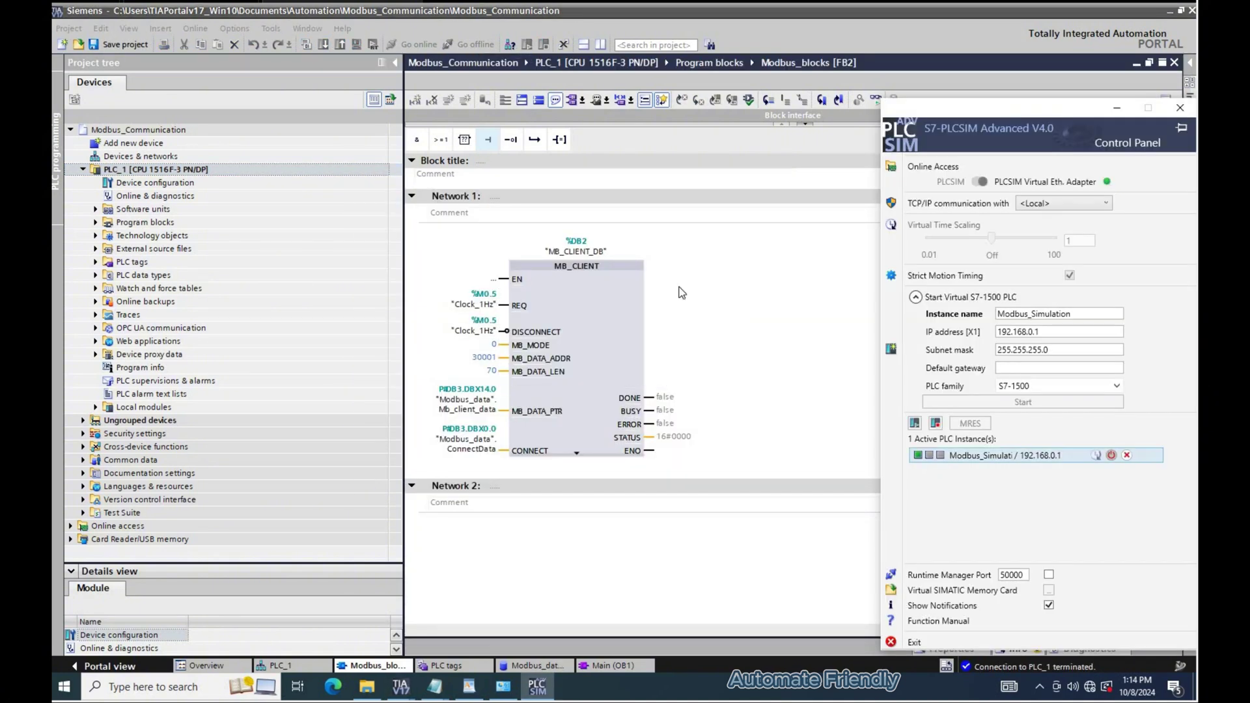
pyautogui.click(681, 292)
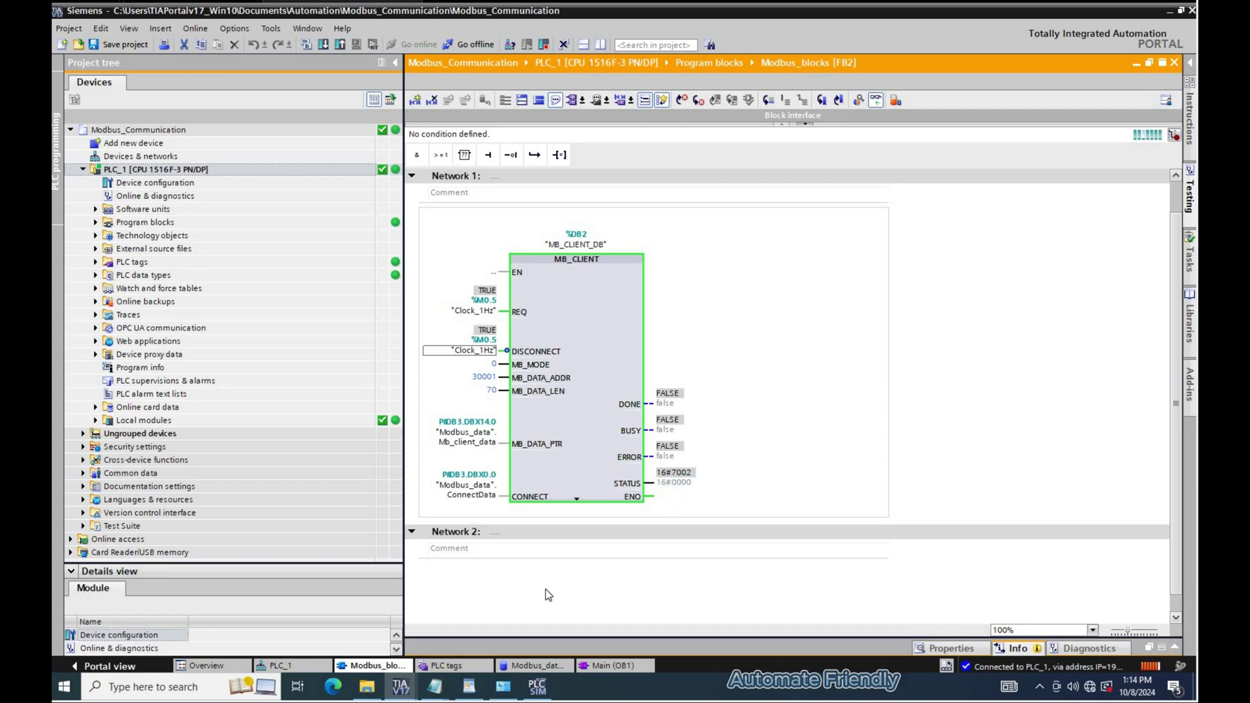
# Launch ModRSsim2.exe from the Downloads folder and display its Analog Inputs (300000) registers.
pyautogui.click(367, 686)
pyautogui.doubleClick(341, 118)
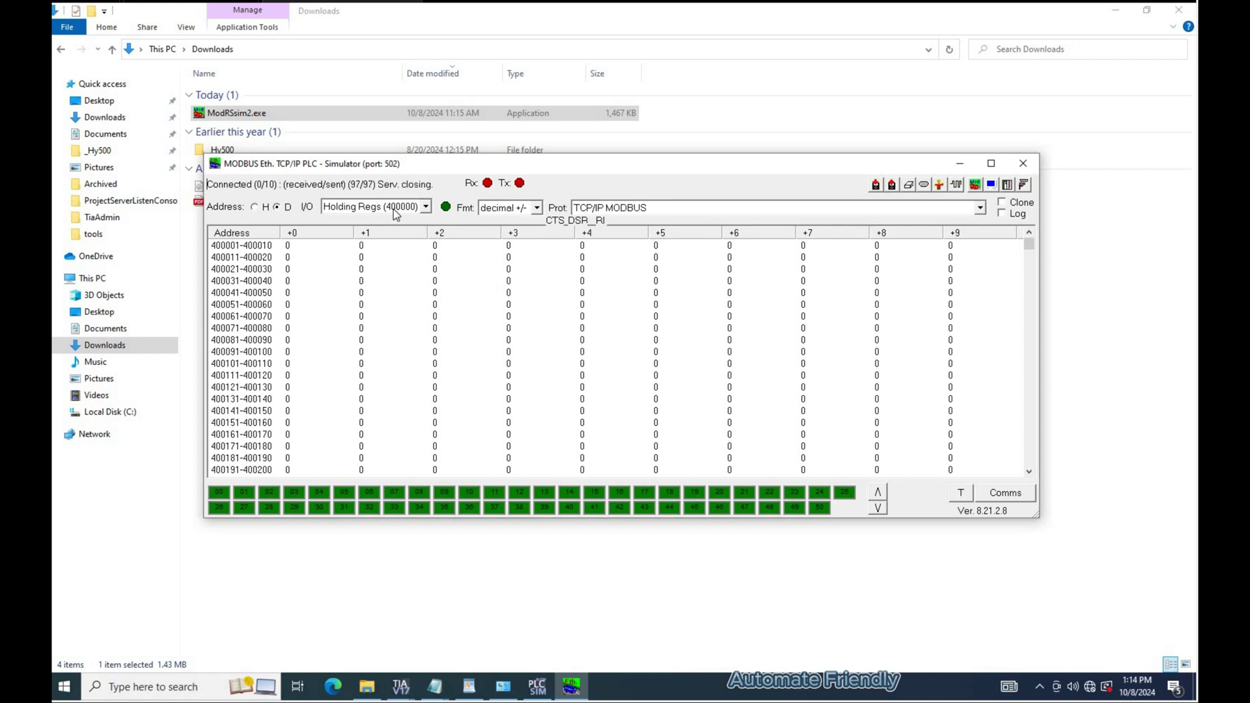
pyautogui.click(393, 209)
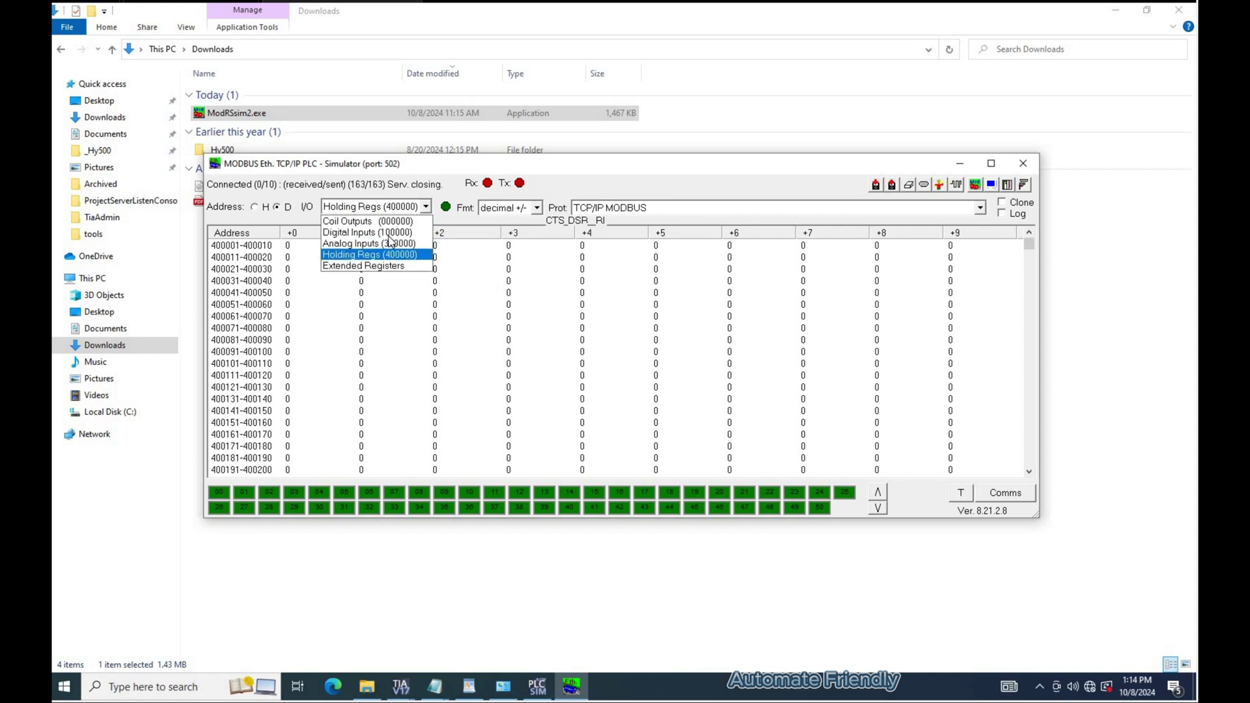
pyautogui.click(384, 244)
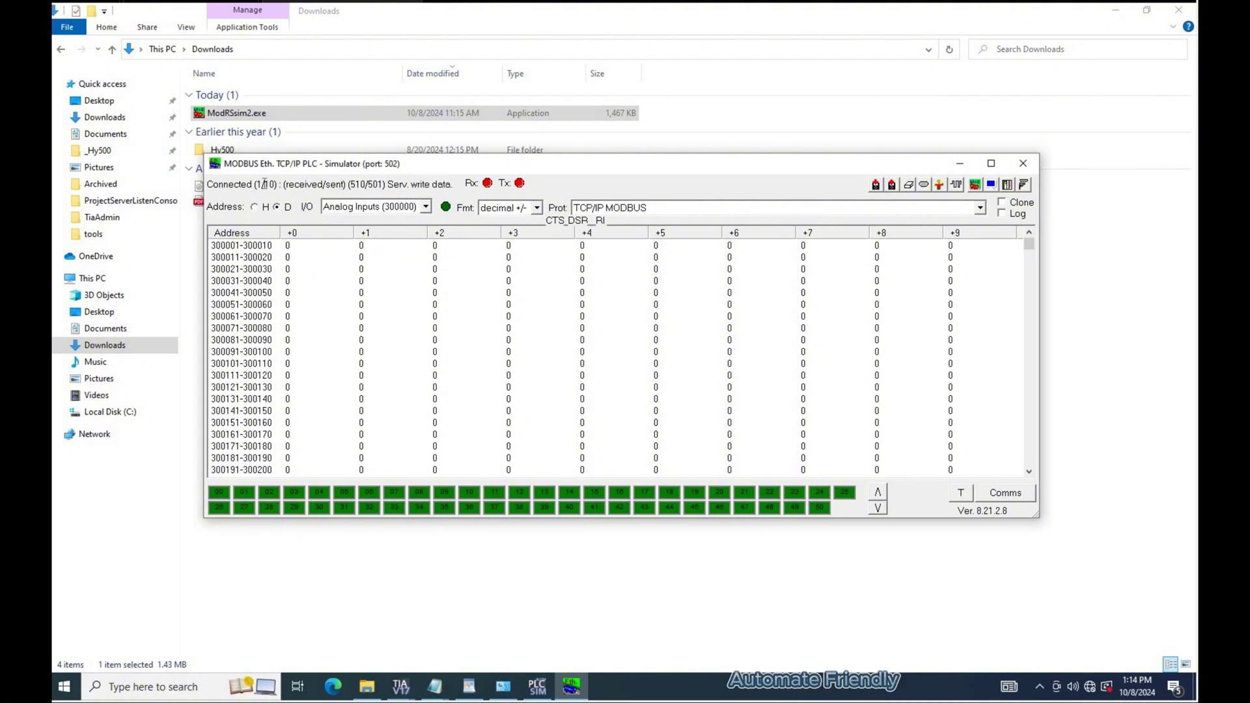
# Set simulator register 300006 to 23 and monitor the actual values of Modbus_data [DB3] in TIA Portal.
pyautogui.doubleClick(656, 246)
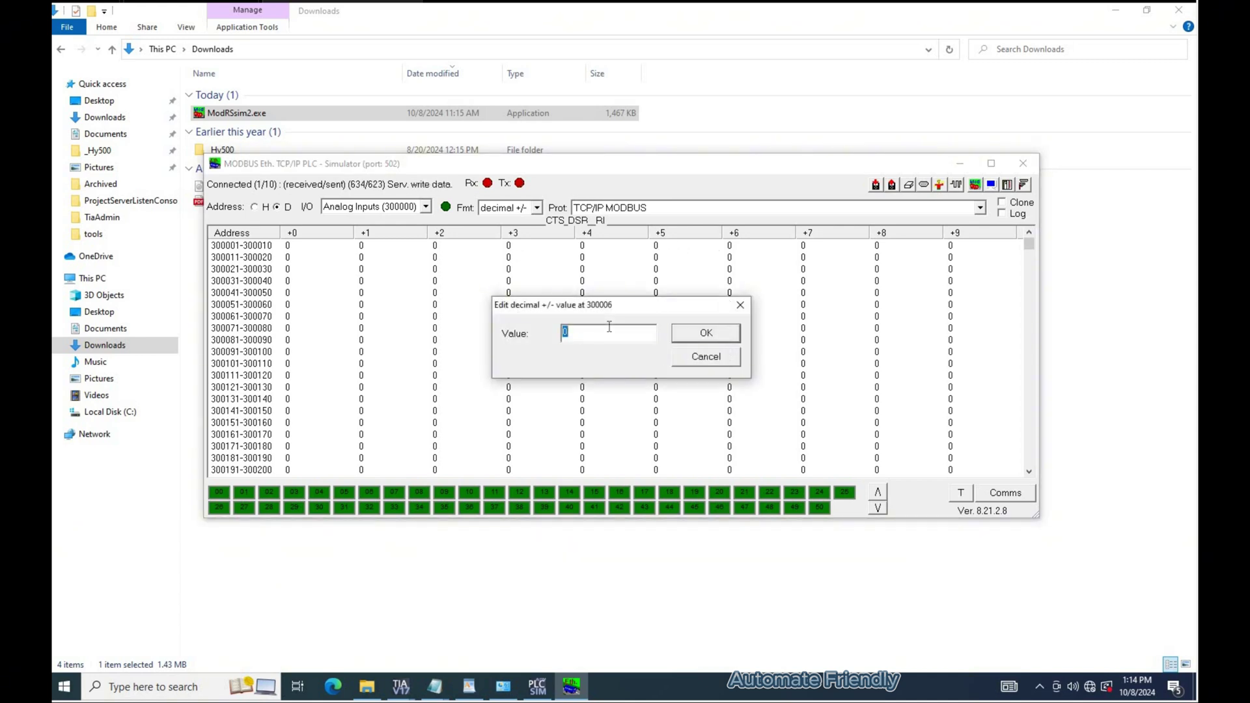
pyautogui.write('23')
pyautogui.press('Return')
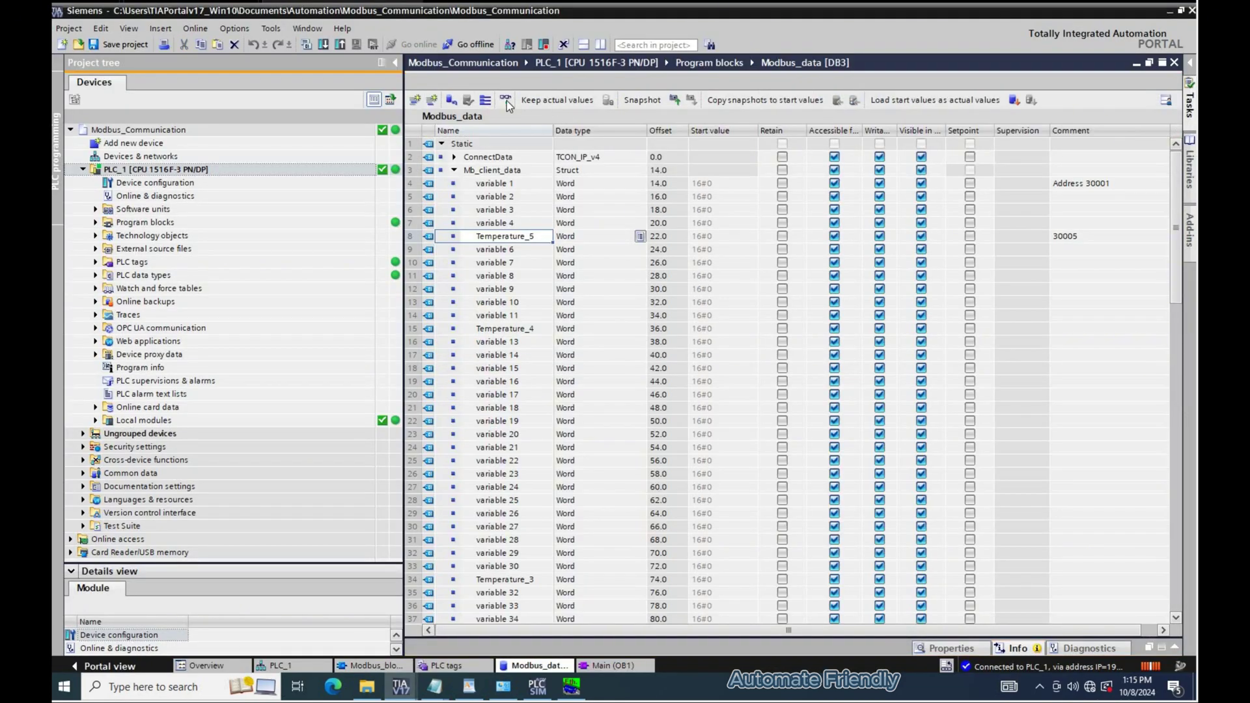
pyautogui.click(506, 100)
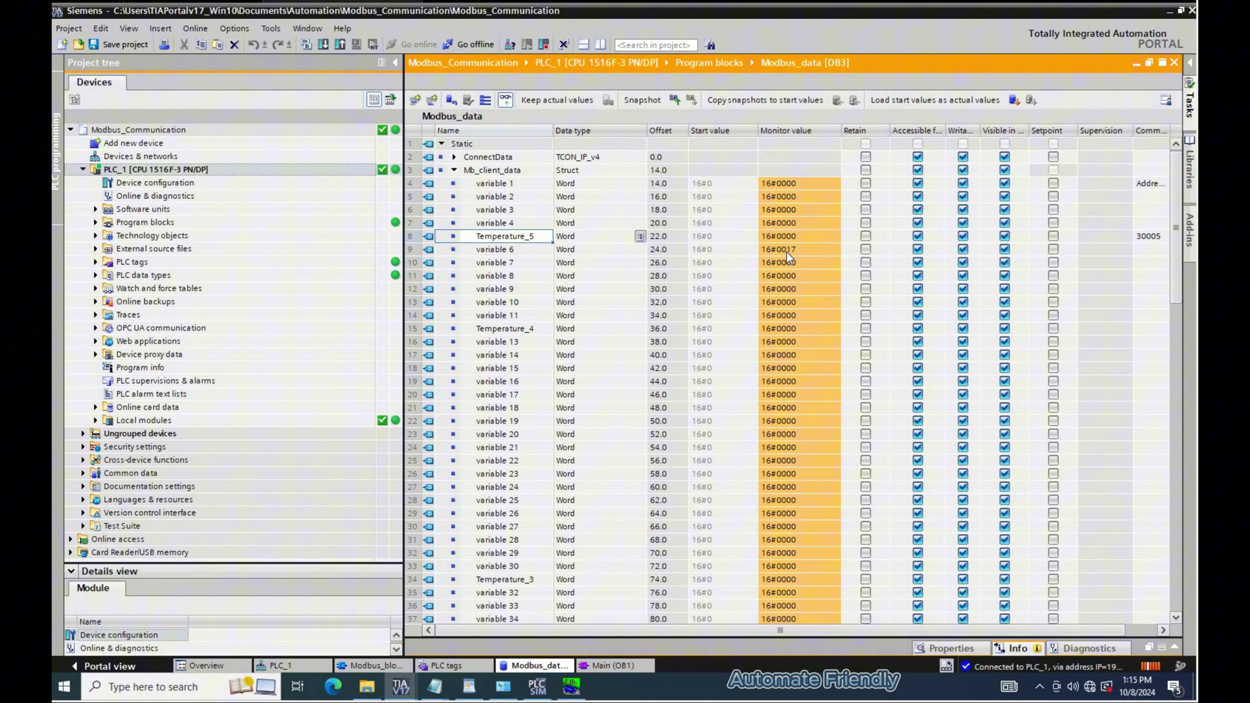
# Set simulator register 300001 to 2 and check the value of variable 1 in Modbus_data.
pyautogui.hotkey('alt', 'Tab')
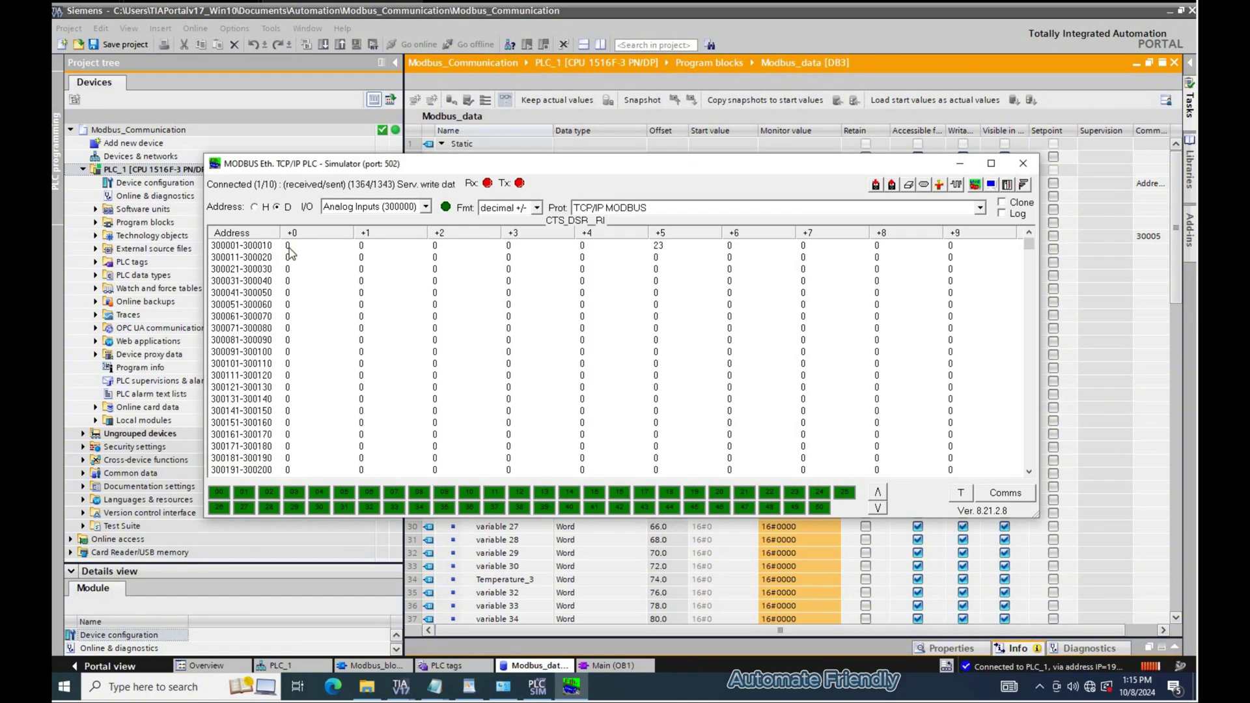
pyautogui.doubleClick(291, 248)
pyautogui.write('2')
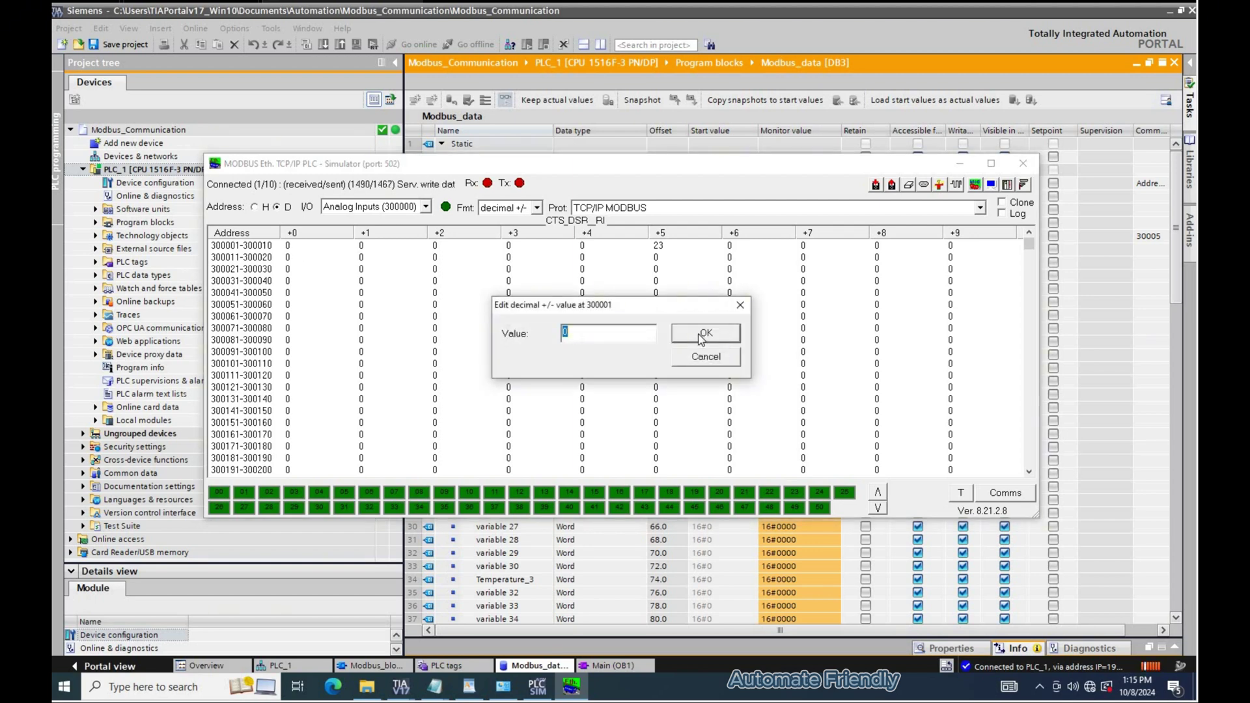
pyautogui.press('Return')
pyautogui.hotkey('alt', 'Tab')
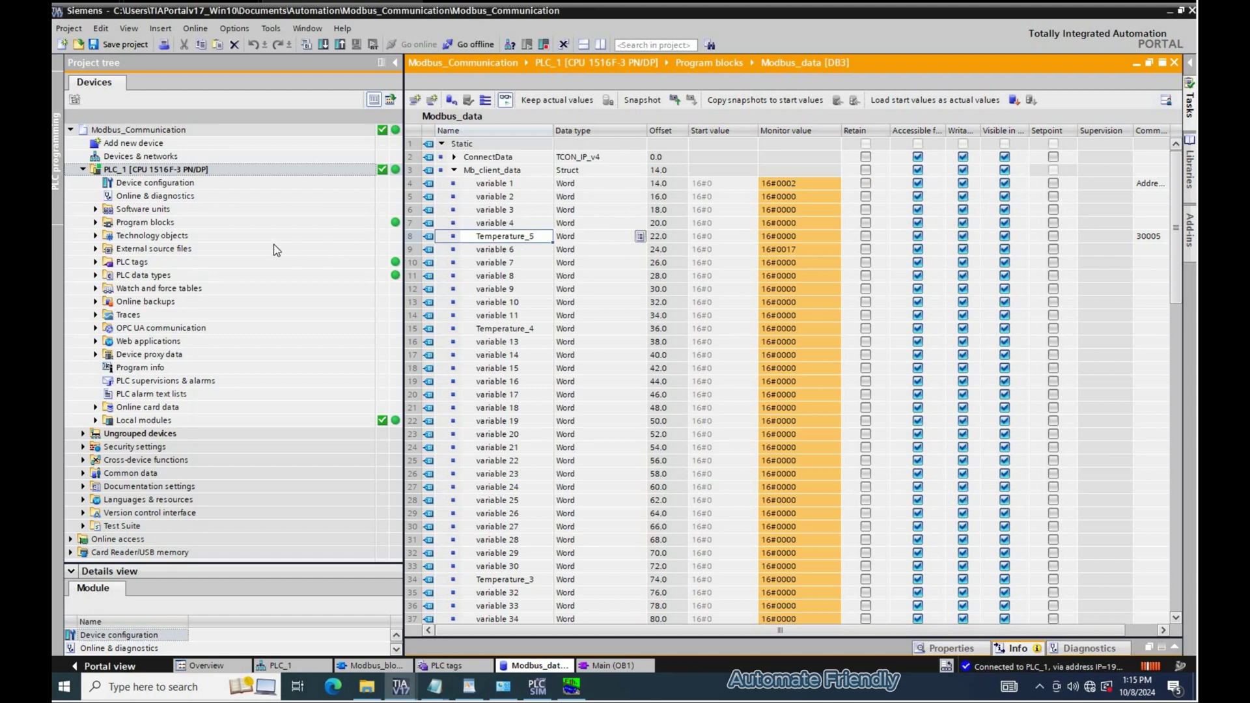
# Set simulator register 300005 to 34 and check the monitored value of Temperature_5 in Modbus_data.
pyautogui.hotkey('alt', 'Tab')
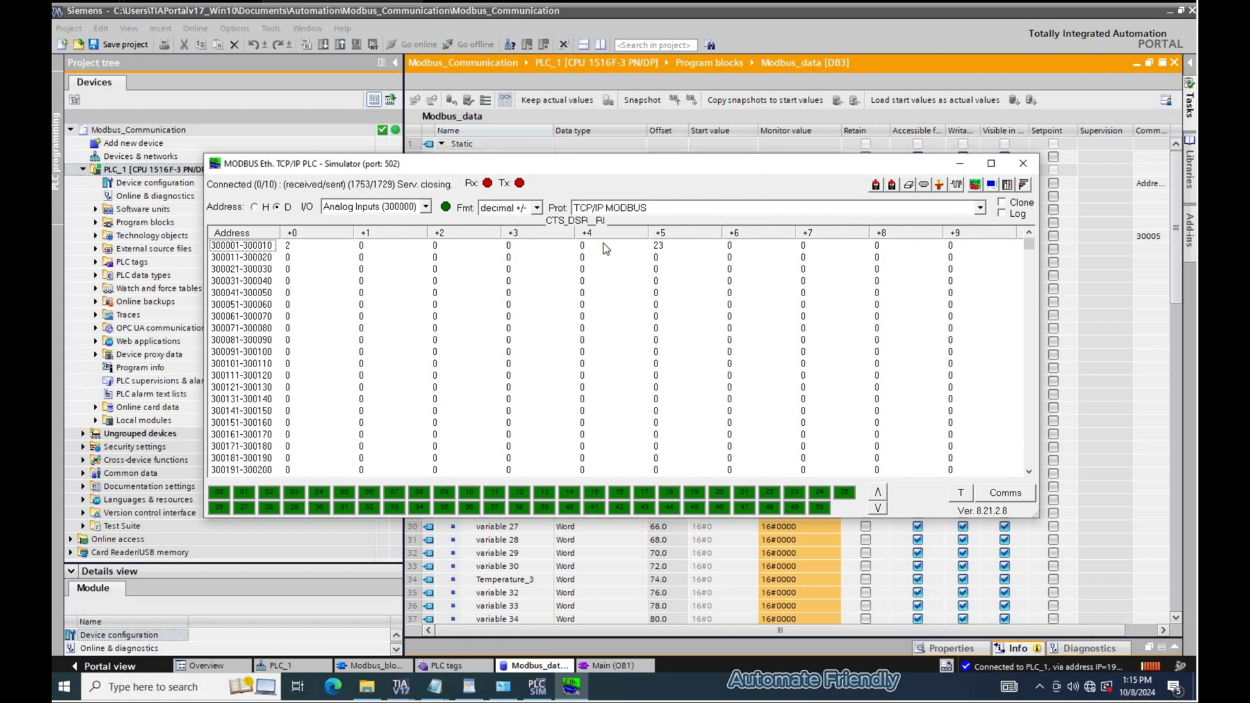
pyautogui.doubleClick(583, 246)
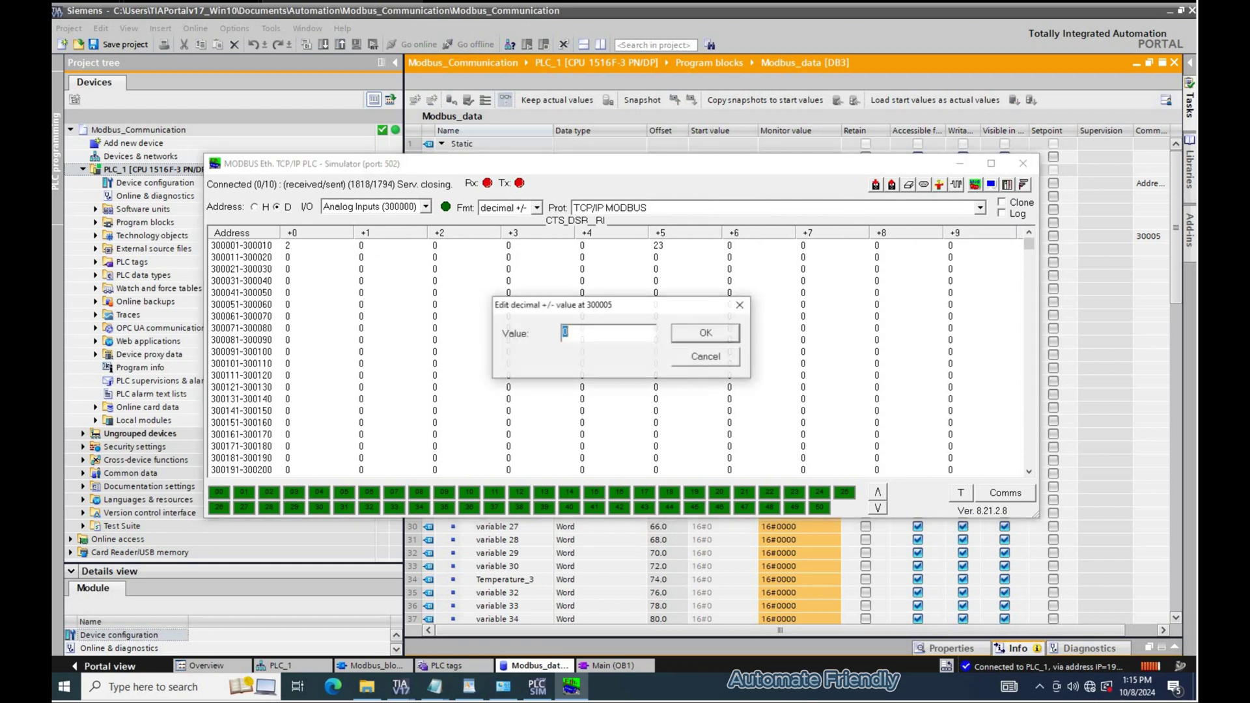
pyautogui.write('34')
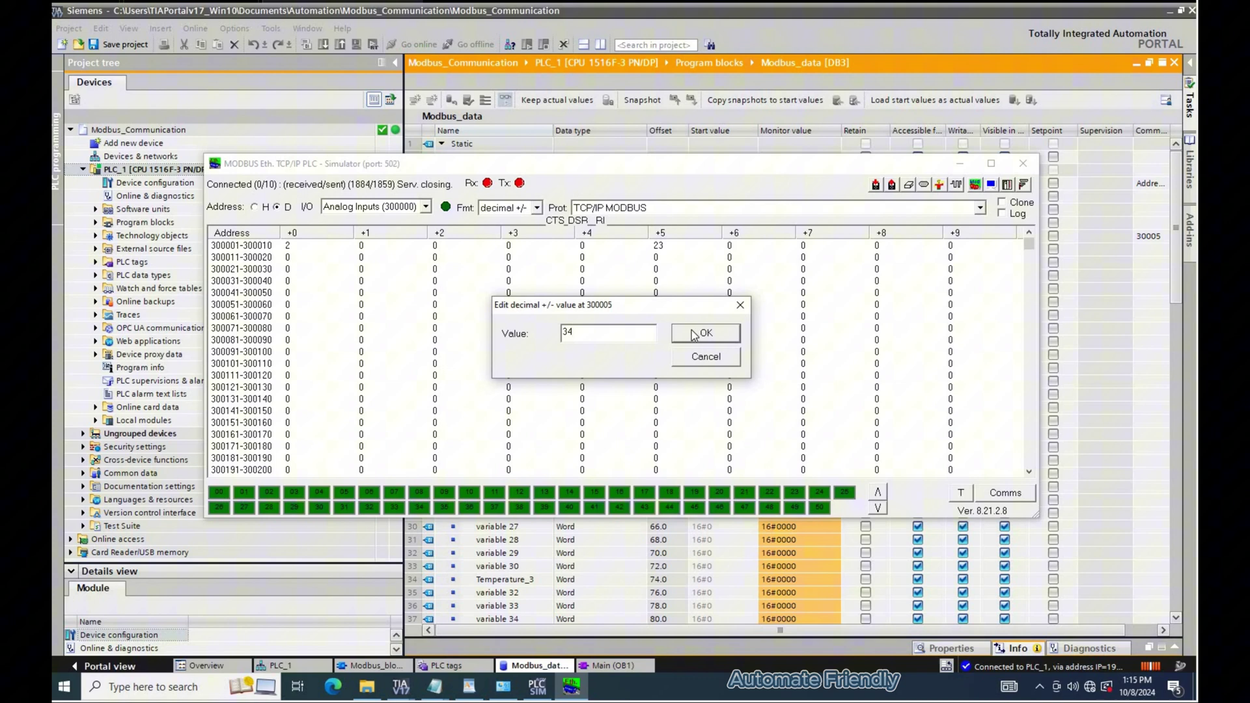
pyautogui.press('Return')
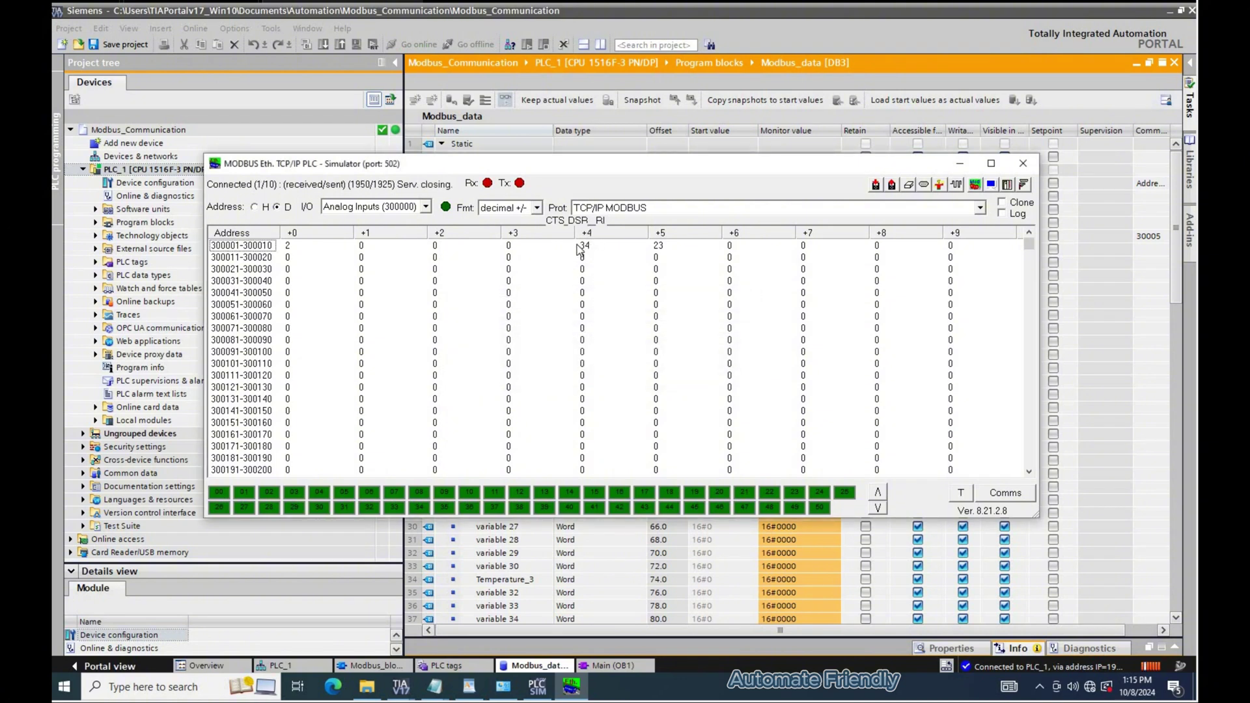
pyautogui.hotkey('alt', 'Tab')
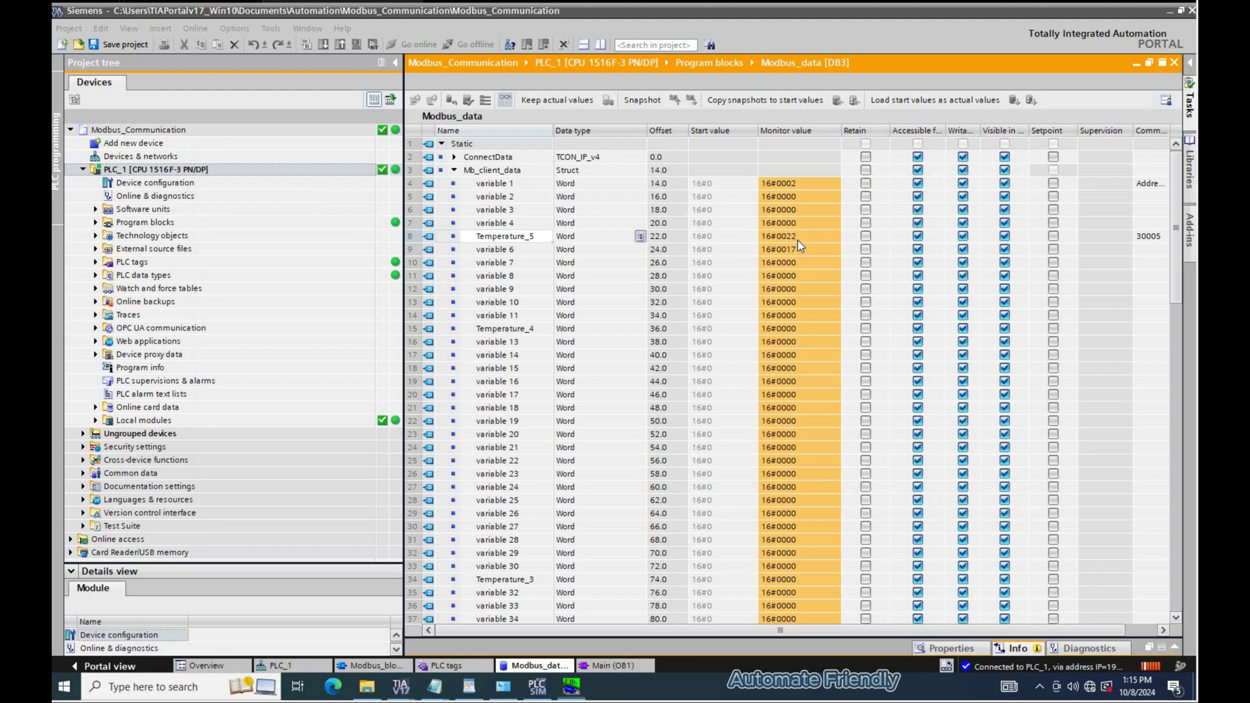
# Reset simulator register 300006 to 0 and check variable 6 in the monitored Modbus_data block.
pyautogui.hotkey('alt', 'Tab')
pyautogui.doubleClick(658, 245)
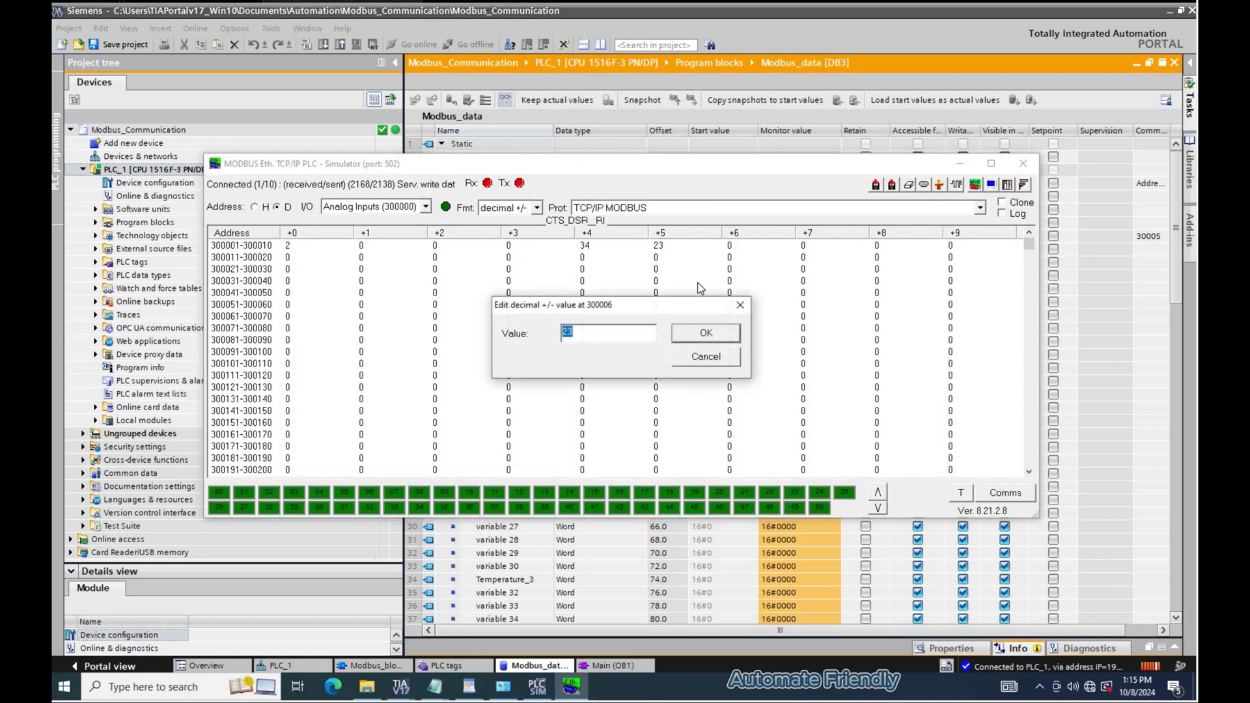
pyautogui.write('0')
pyautogui.press('Return')
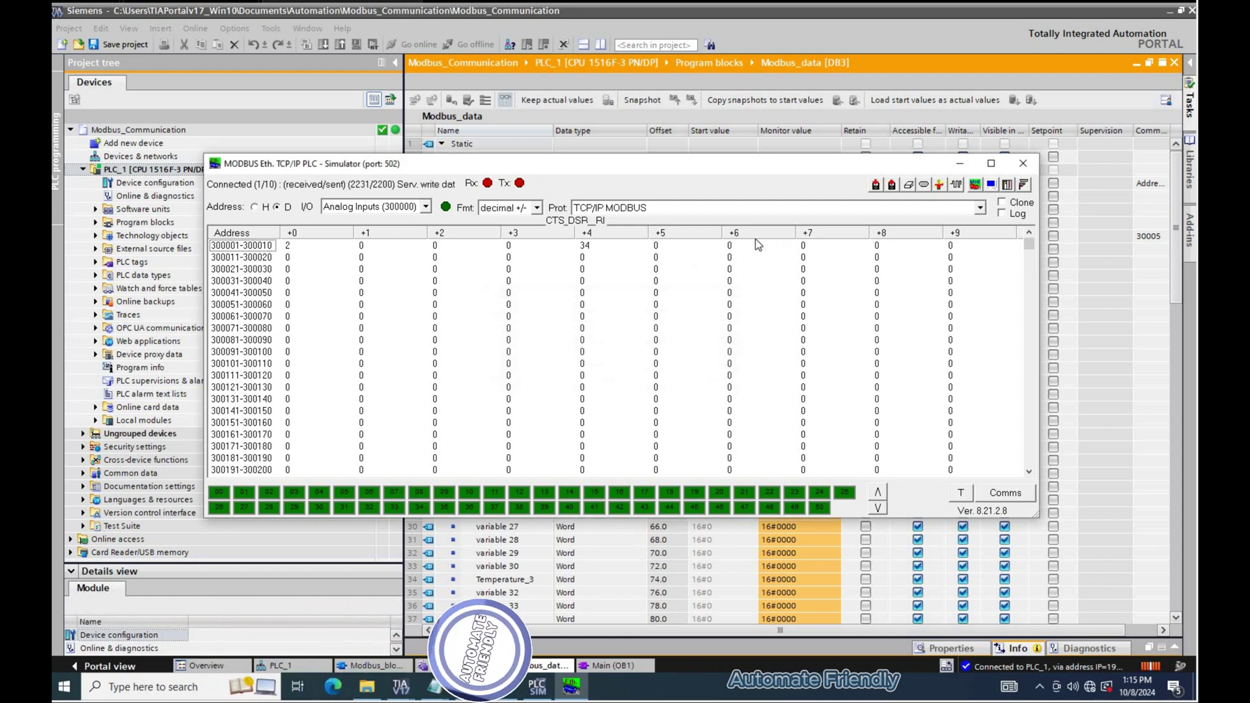
pyautogui.hotkey('alt', 'Tab')
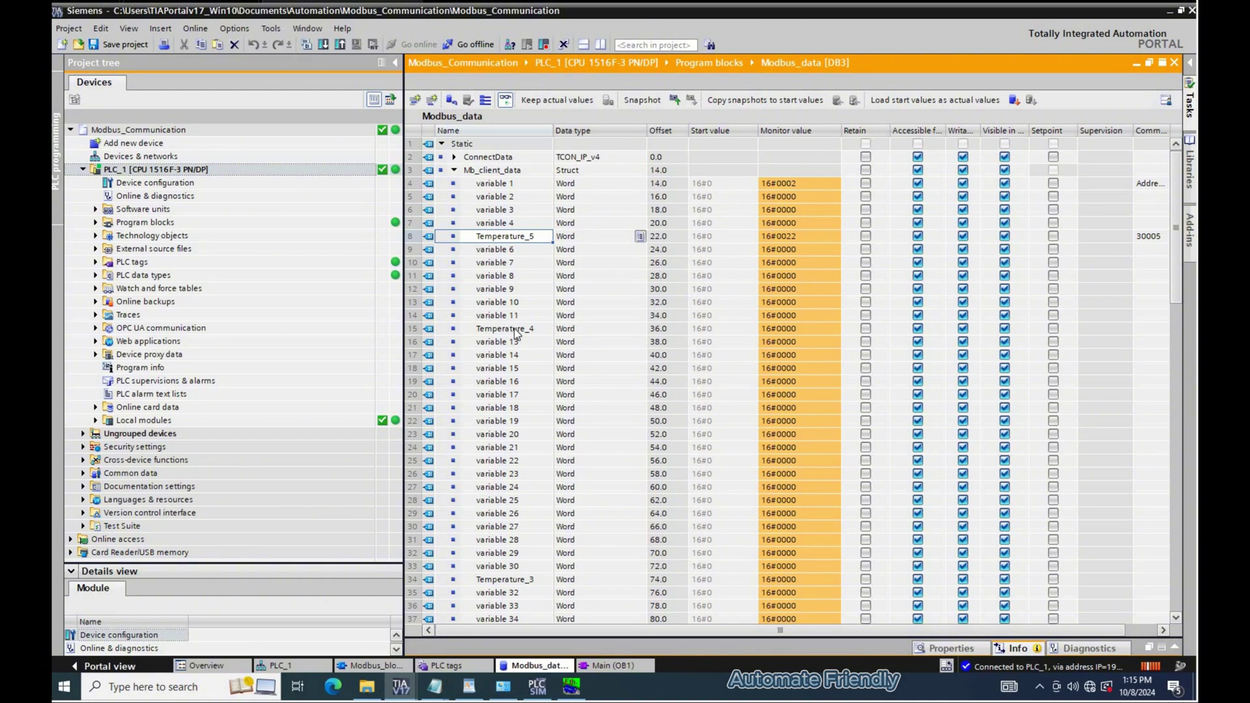
# Test Temperature_4 by setting simulator register 300012 first to 12 and finally to 5, checking its monitored value in Modbus_data each time.
pyautogui.hotkey('alt', 'Tab')
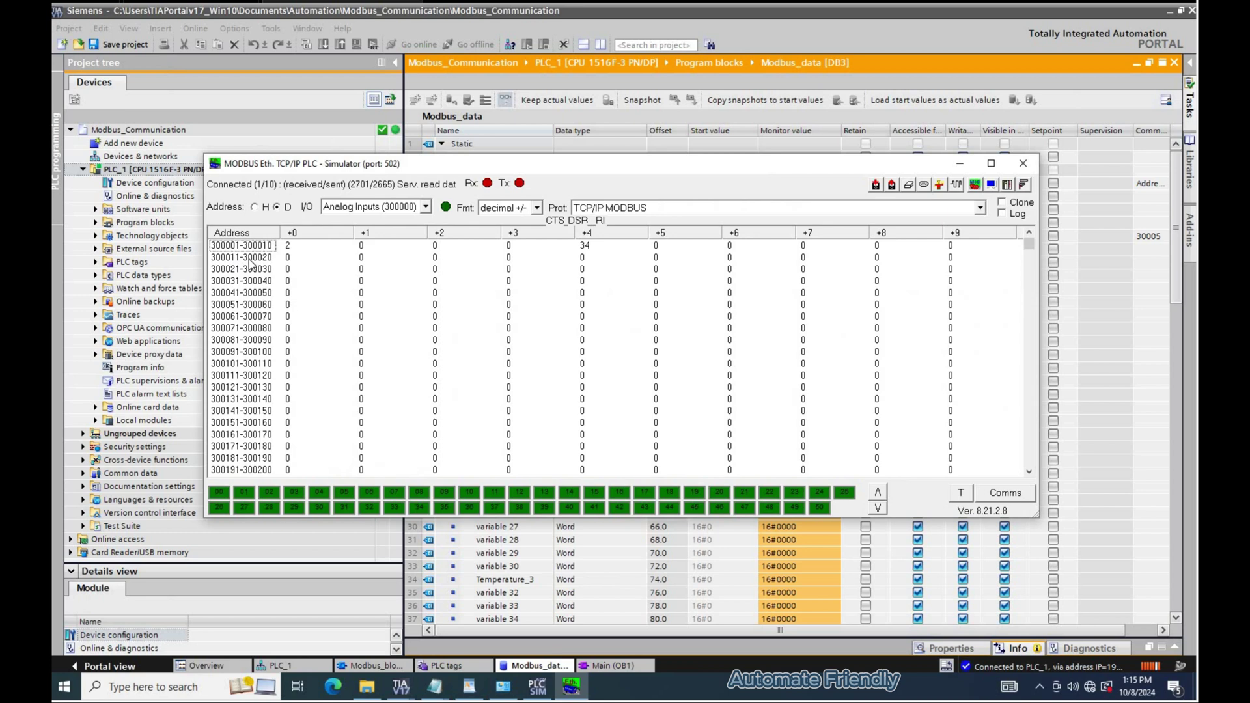
pyautogui.click(238, 257)
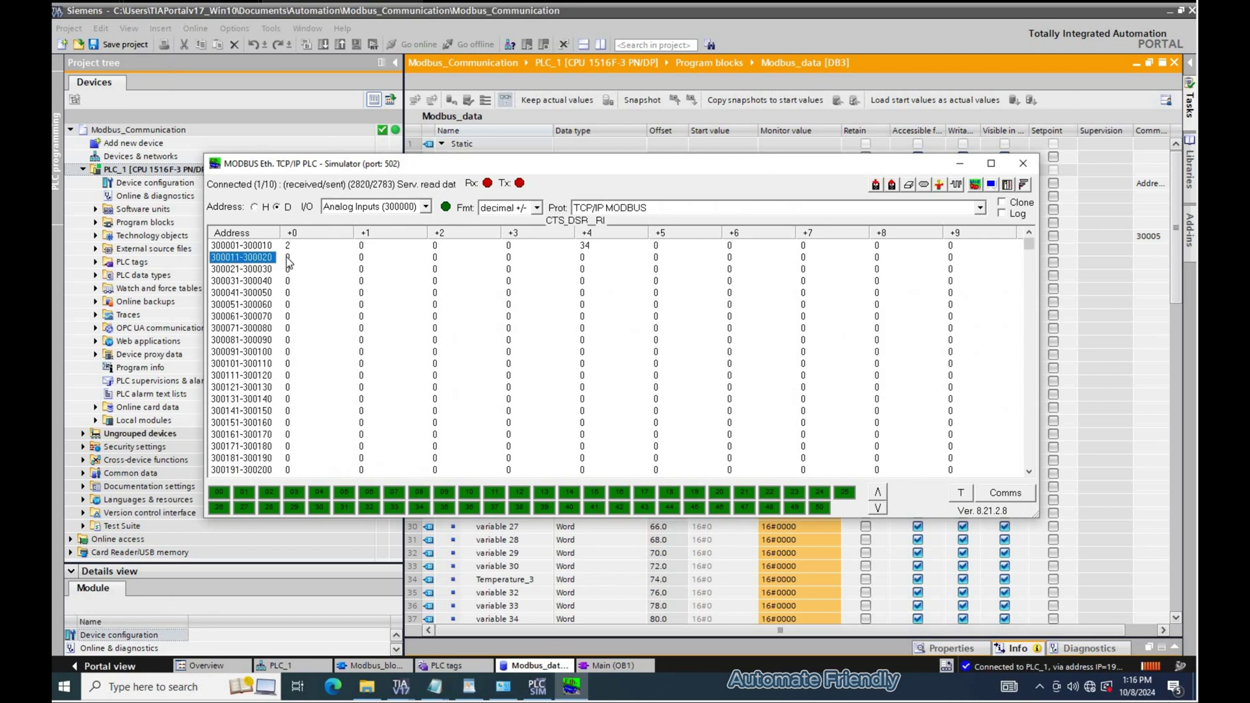
pyautogui.doubleClick(362, 258)
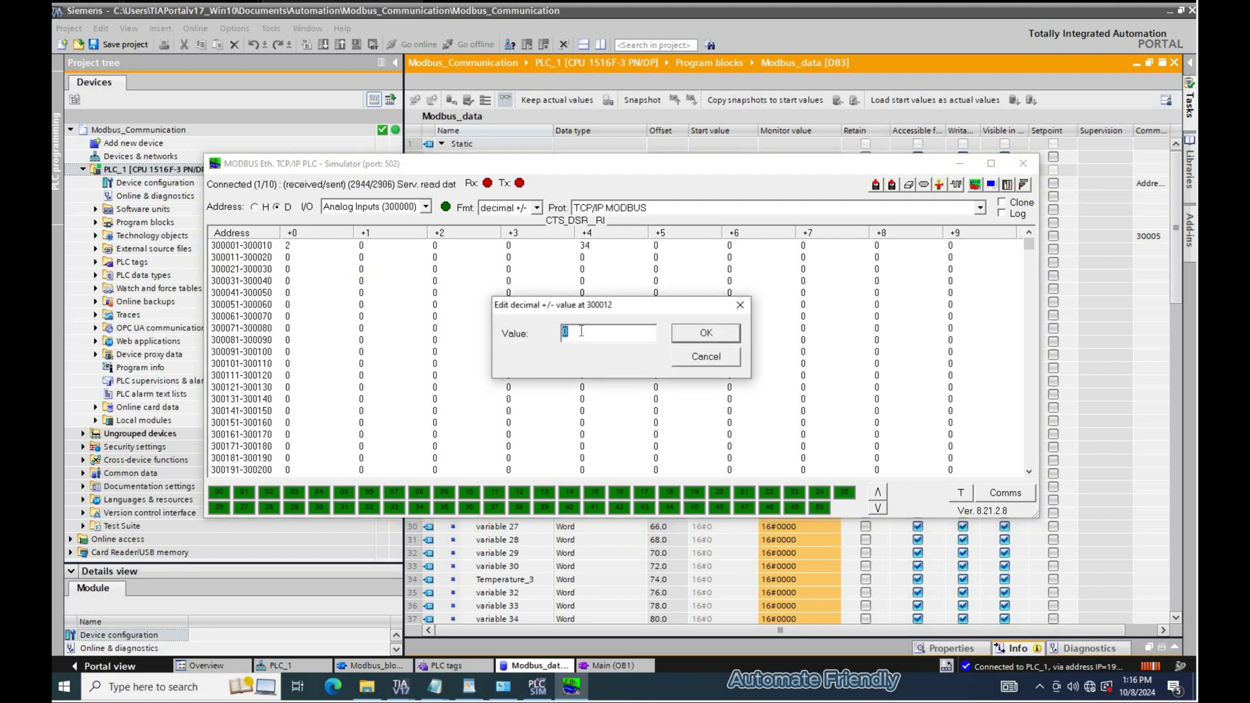
pyautogui.write('12')
pyautogui.click(705, 333)
pyautogui.click(800, 329)
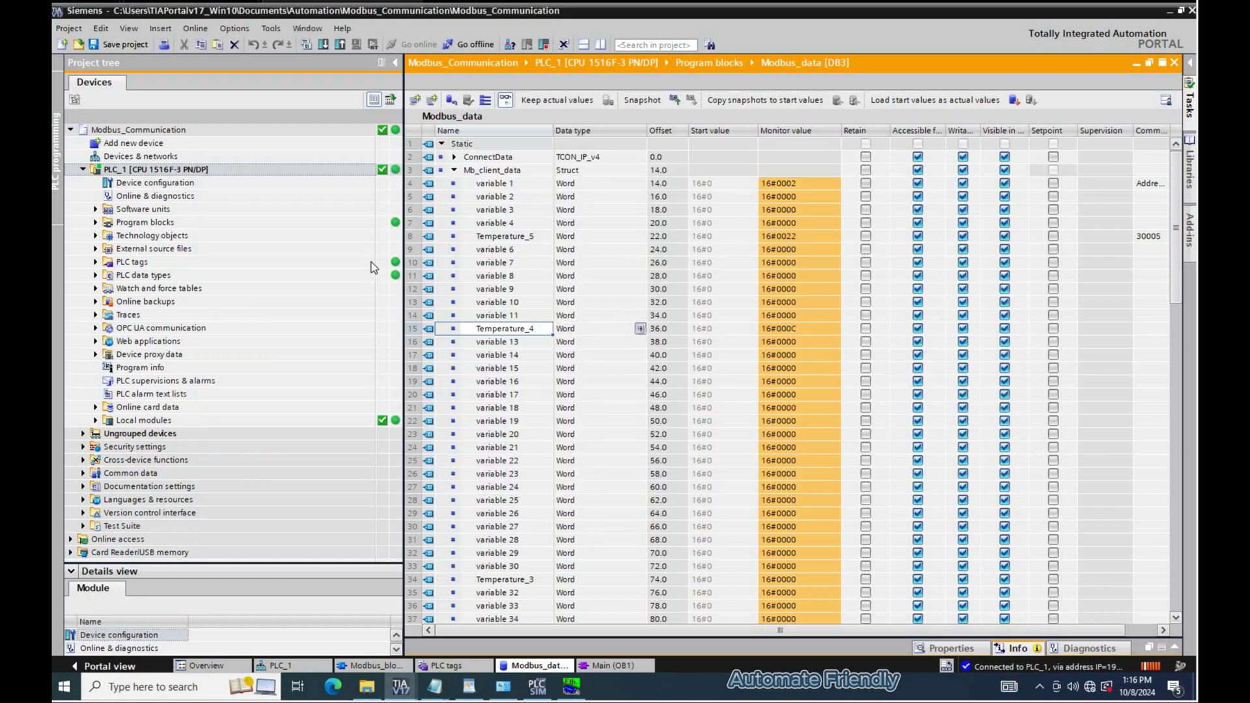
pyautogui.hotkey('alt', 'Tab')
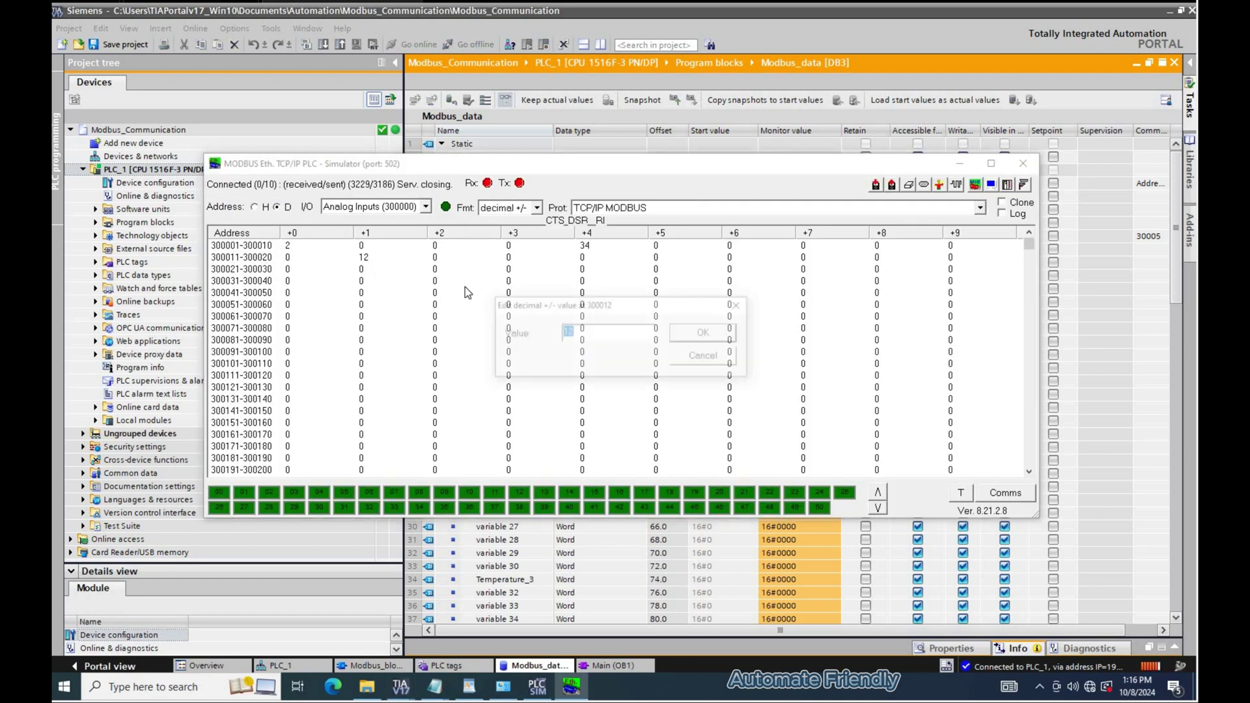
pyautogui.write('5')
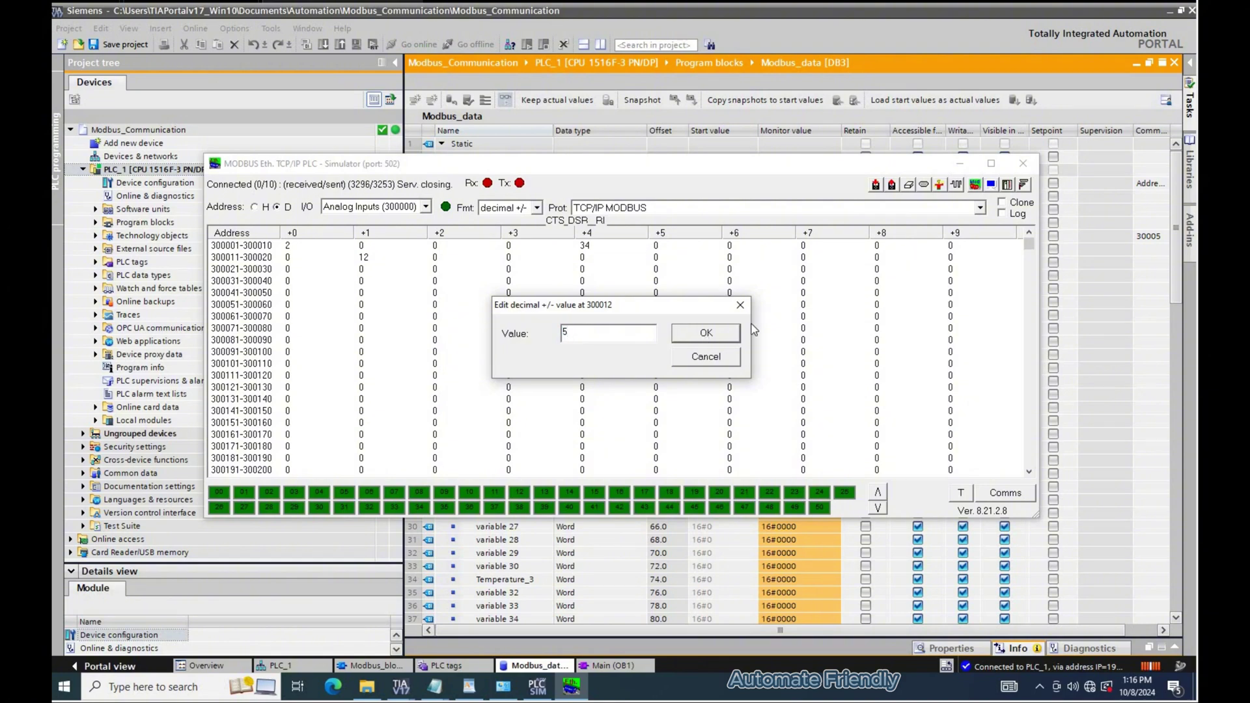
pyautogui.press('Return')
pyautogui.hotkey('alt', 'Tab')
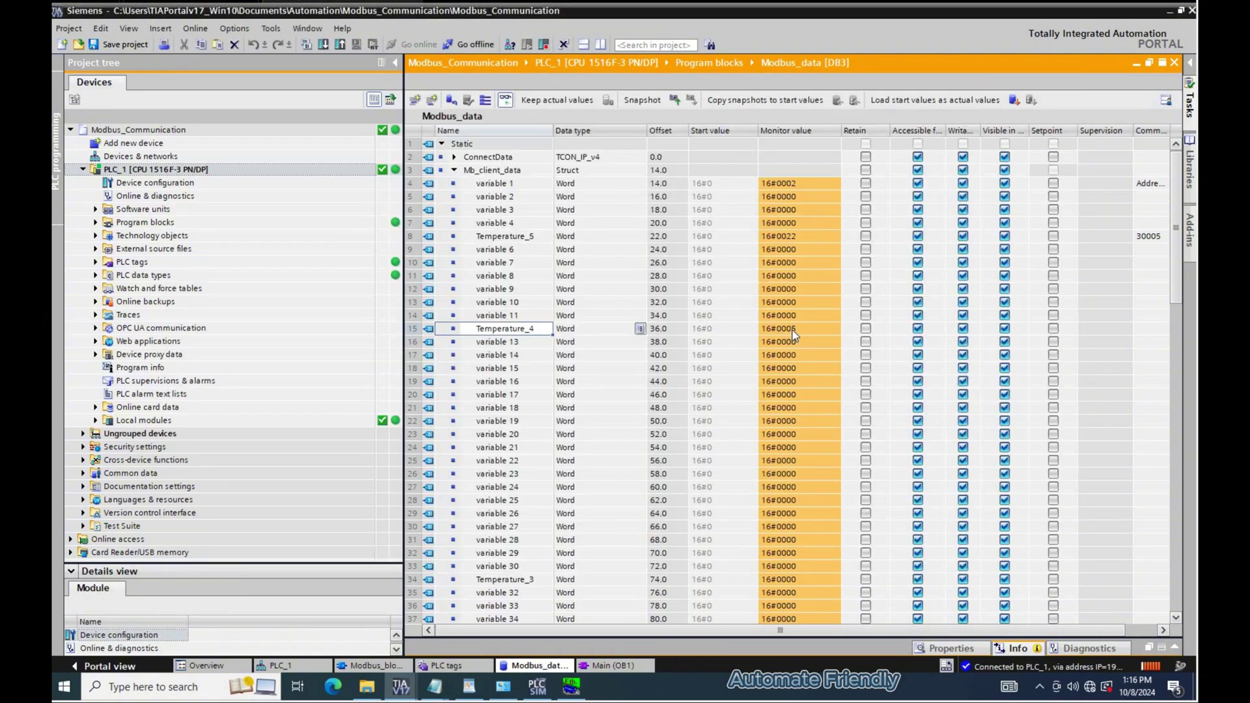
# Return to the online view of Modbus_blocks [FB2] and save the project.
pyautogui.click(1138, 67)
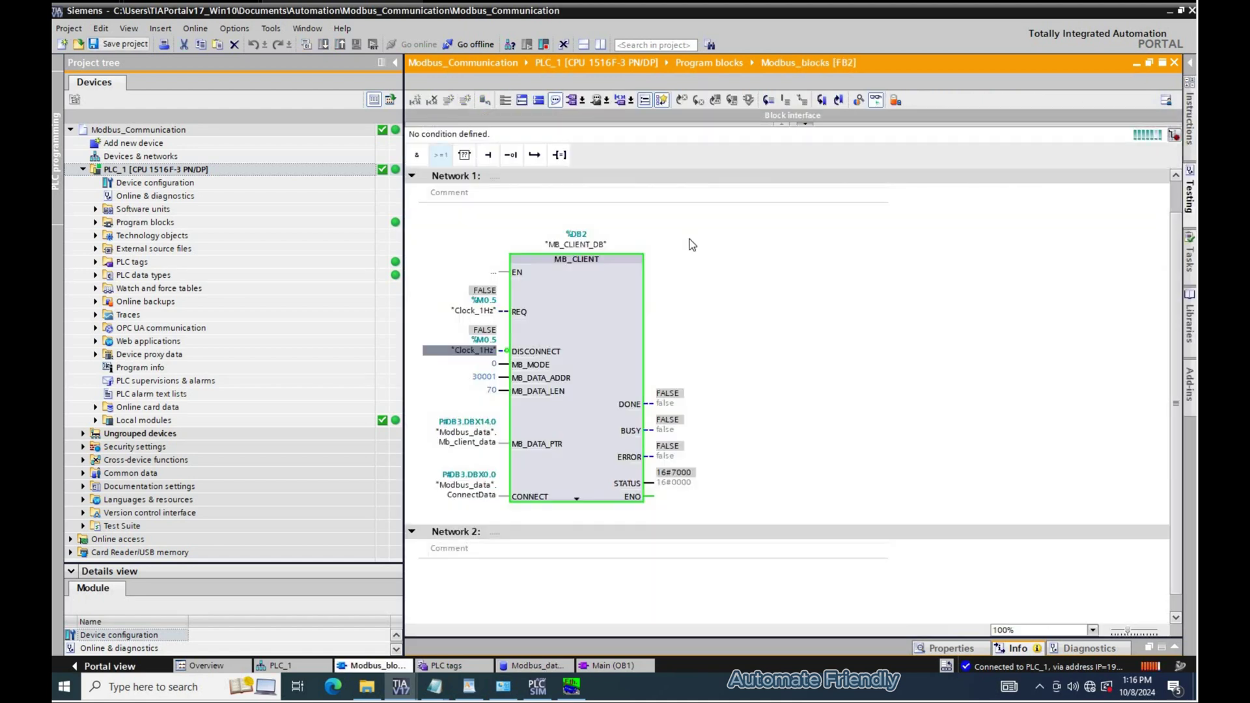
pyautogui.hotkey('ctrl', 's')
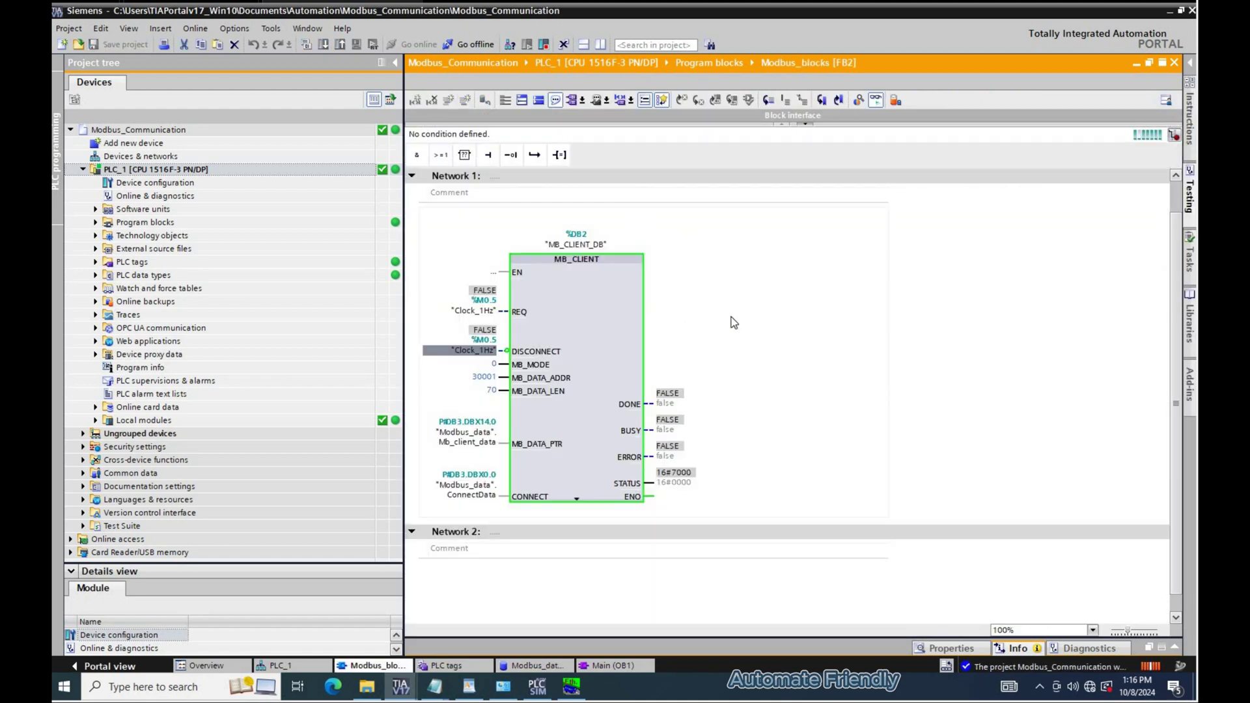
pyautogui.click(528, 505)
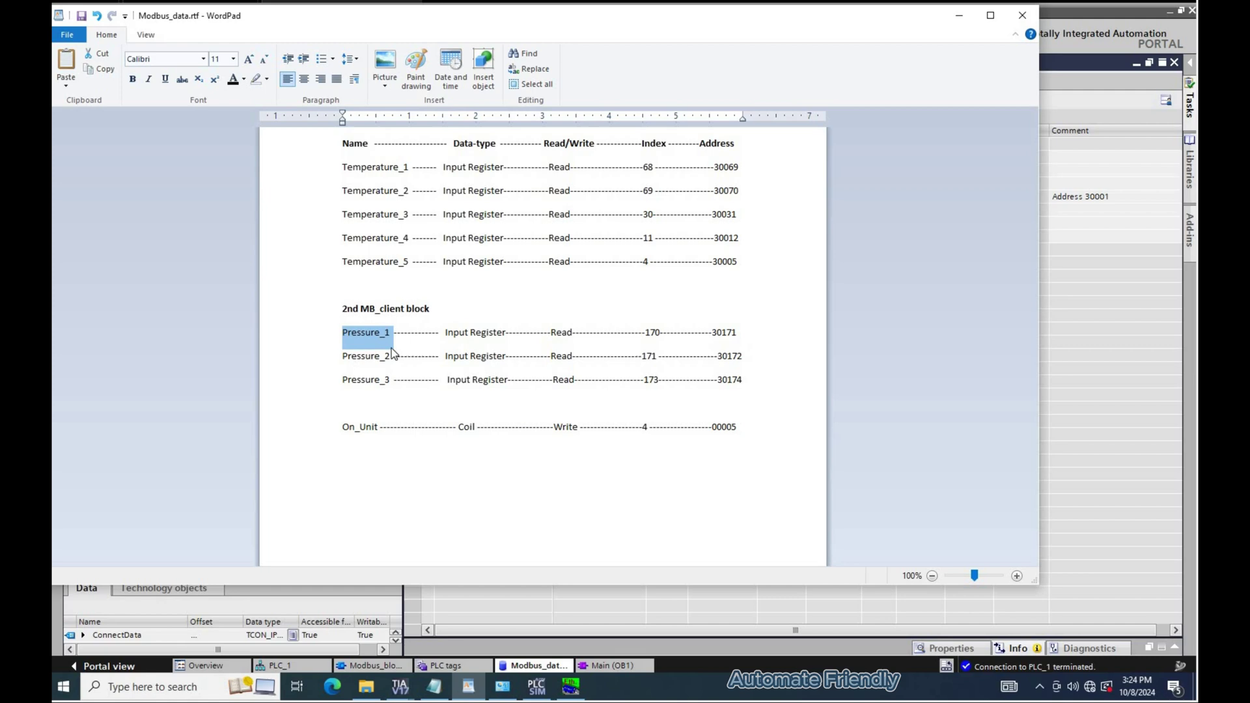
# Rename variable 2 in the Mb_client_data_2 struct as Pressure_2, copying the name from Modbus_data.rtf in WordPad.
pyautogui.doubleClick(388, 356)
pyautogui.hotkey('ctrl', 'c')
pyautogui.hotkey('alt', 'Tab')
pyautogui.doubleClick(496, 212)
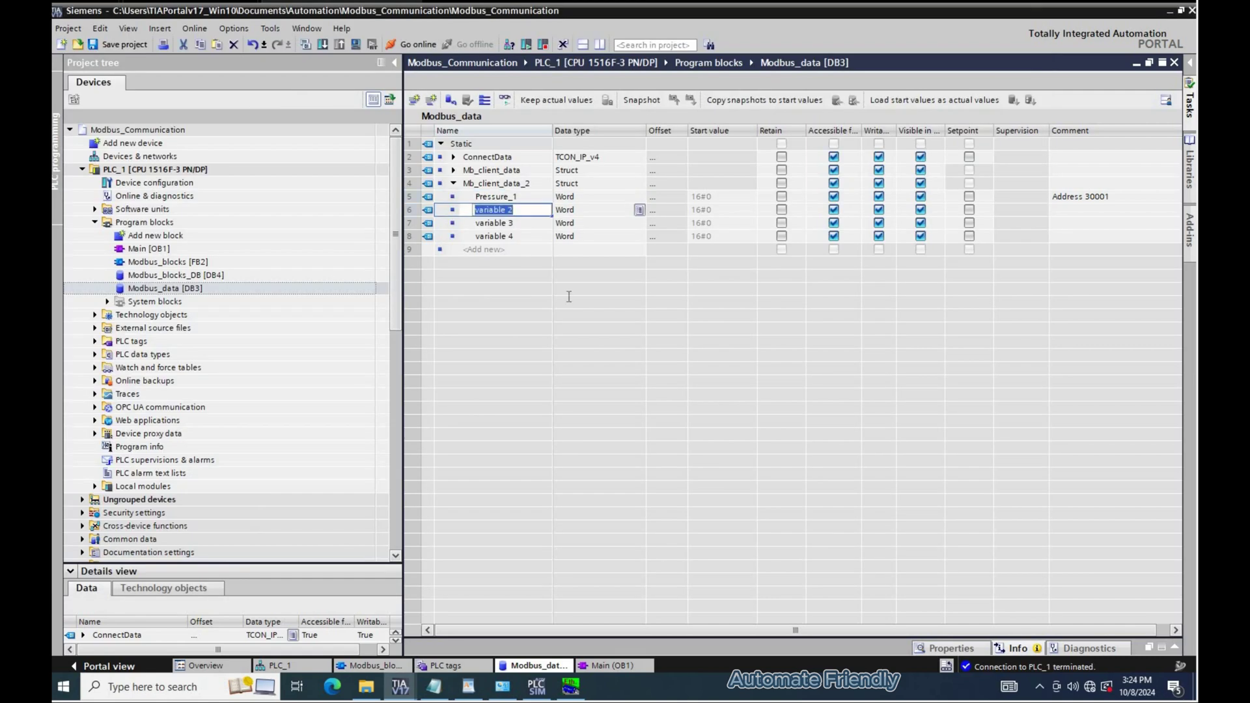
pyautogui.hotkey('ctrl', 'v')
# Rename variable 4 in the Mb_client_data_2 struct as Pressure_3, copying the name from Modbus_data.rtf in WordPad.
pyautogui.hotkey('alt', 'Tab')
pyautogui.doubleClick(354, 380)
pyautogui.hotkey('ctrl', 'c')
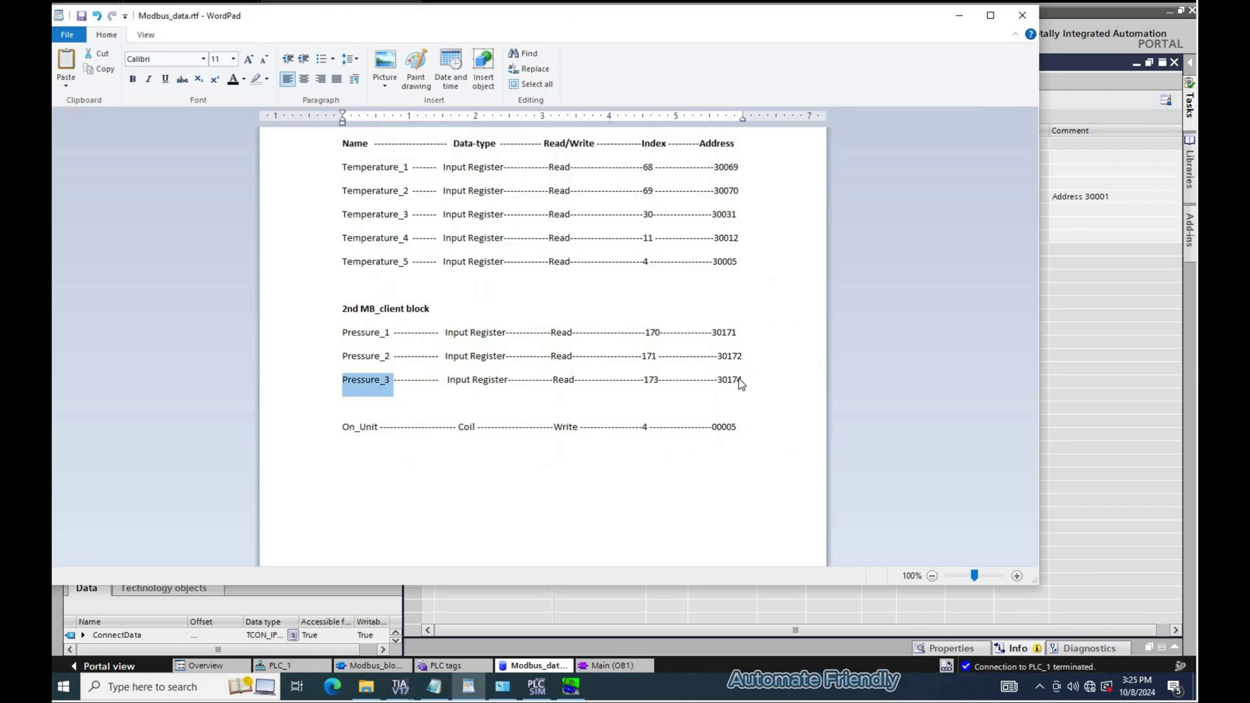
pyautogui.doubleClick(729, 379)
pyautogui.hotkey('alt', 'Tab')
pyautogui.doubleClick(501, 236)
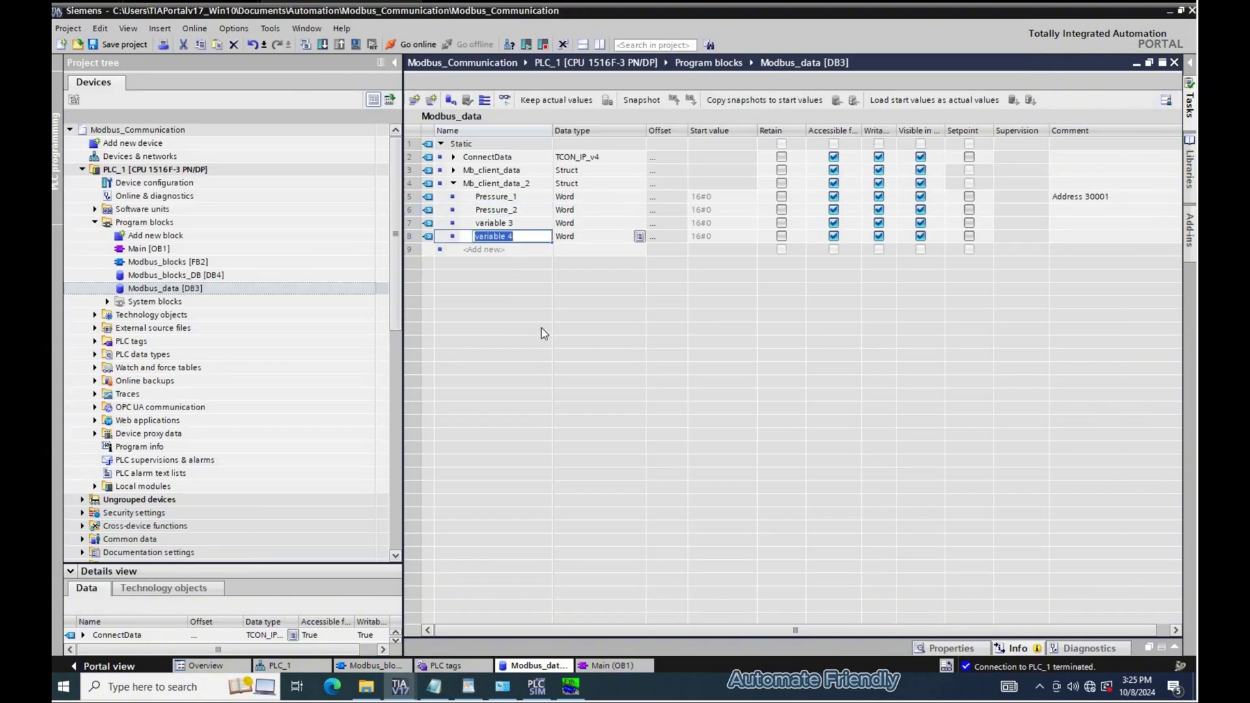
pyautogui.hotkey('ctrl', 'v')
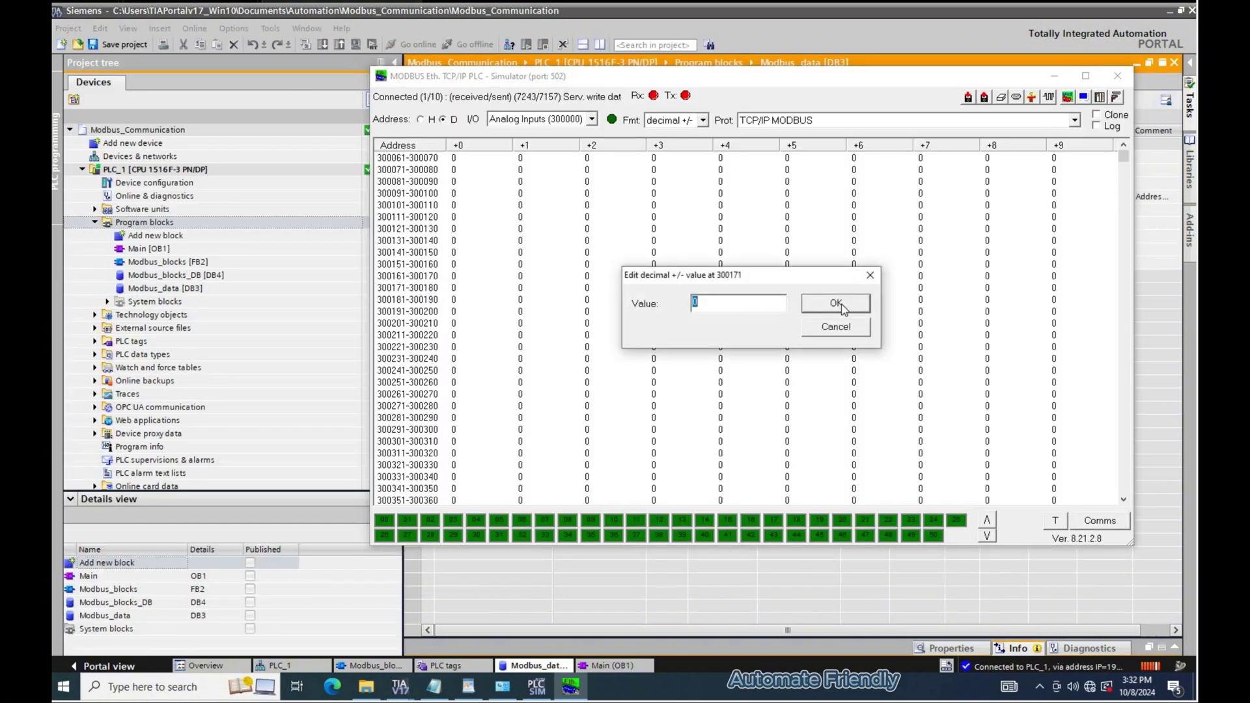
# Set simulator register 300171 to 2 and register 300174 to 4, checking the monitored pressure values in Modbus_data in between.
pyautogui.press('Return')
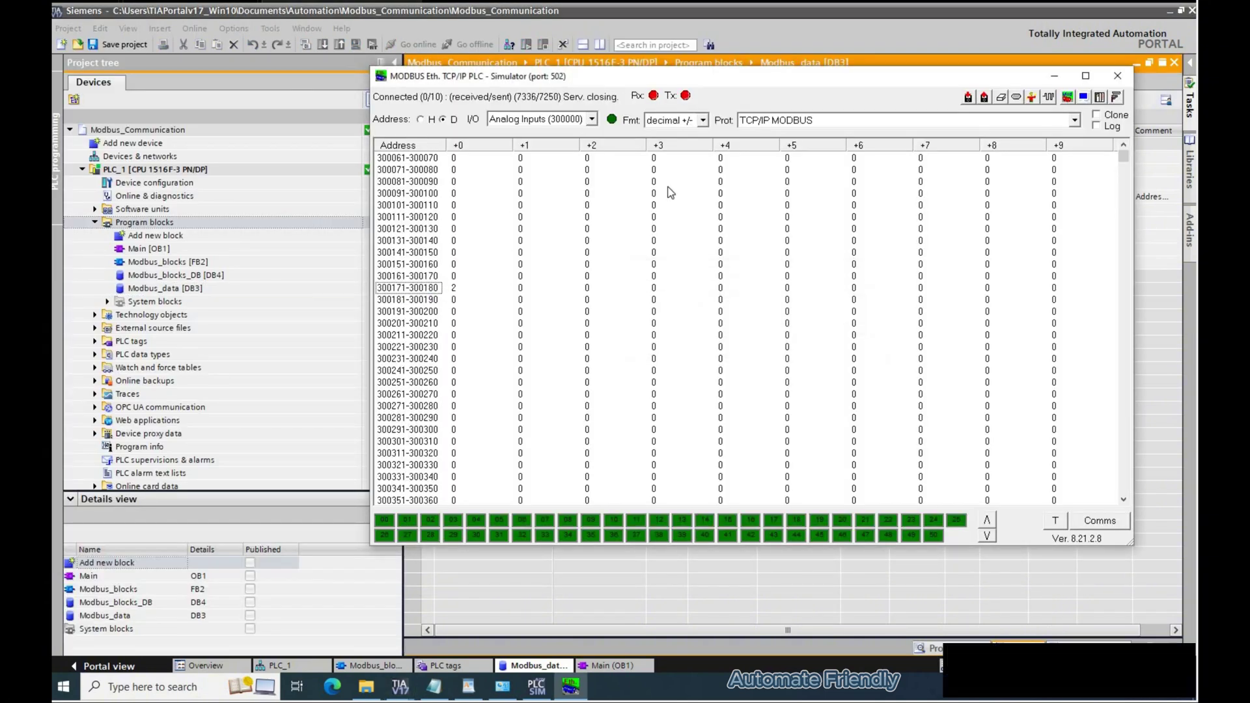
pyautogui.click(483, 238)
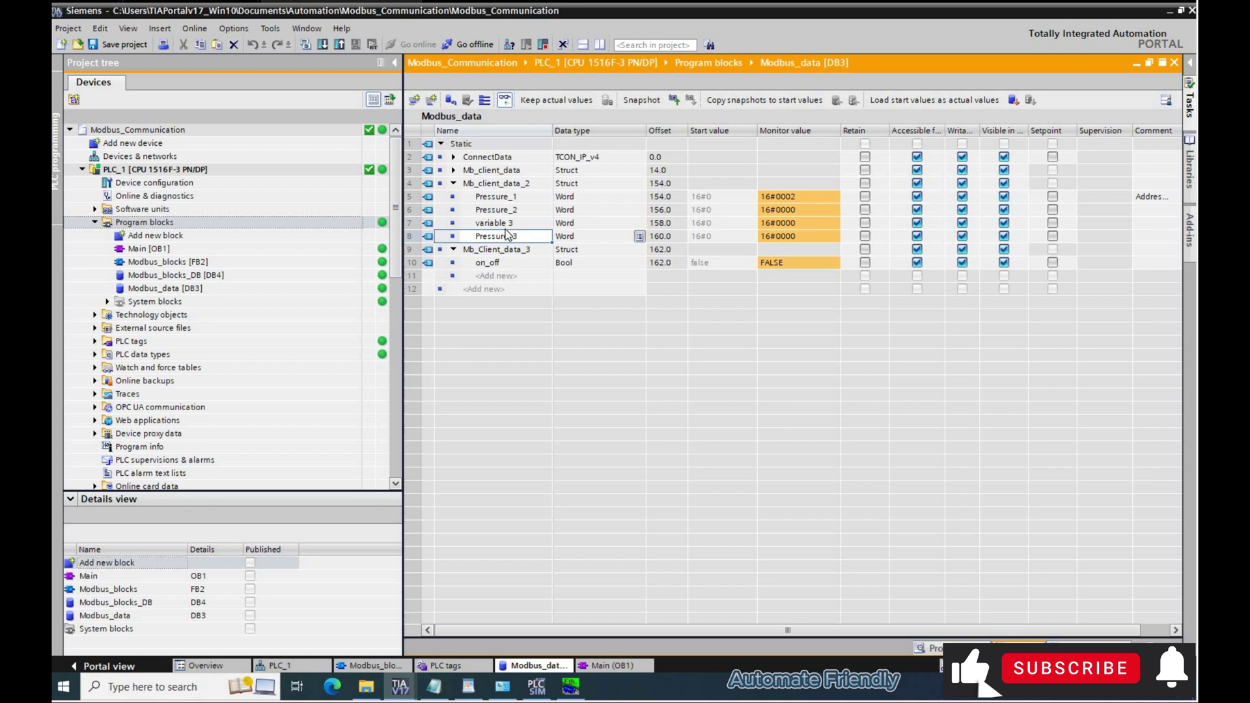
pyautogui.click(570, 685)
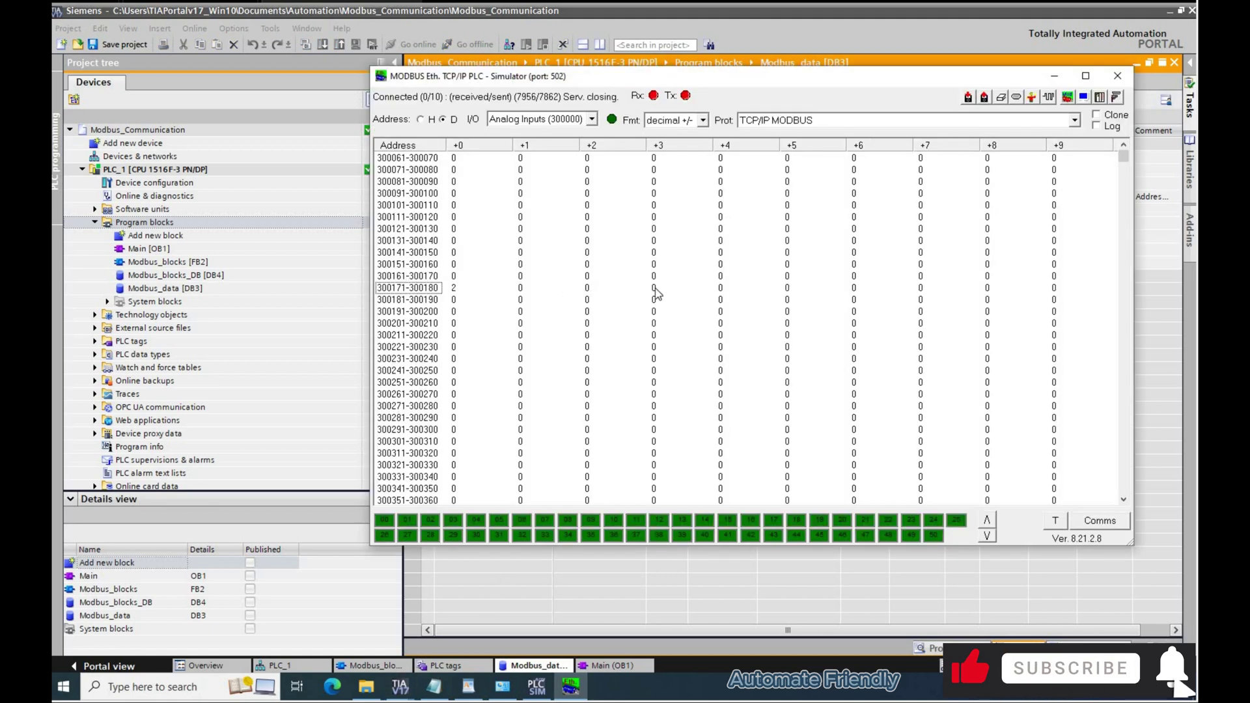
pyautogui.doubleClick(653, 288)
pyautogui.write('4')
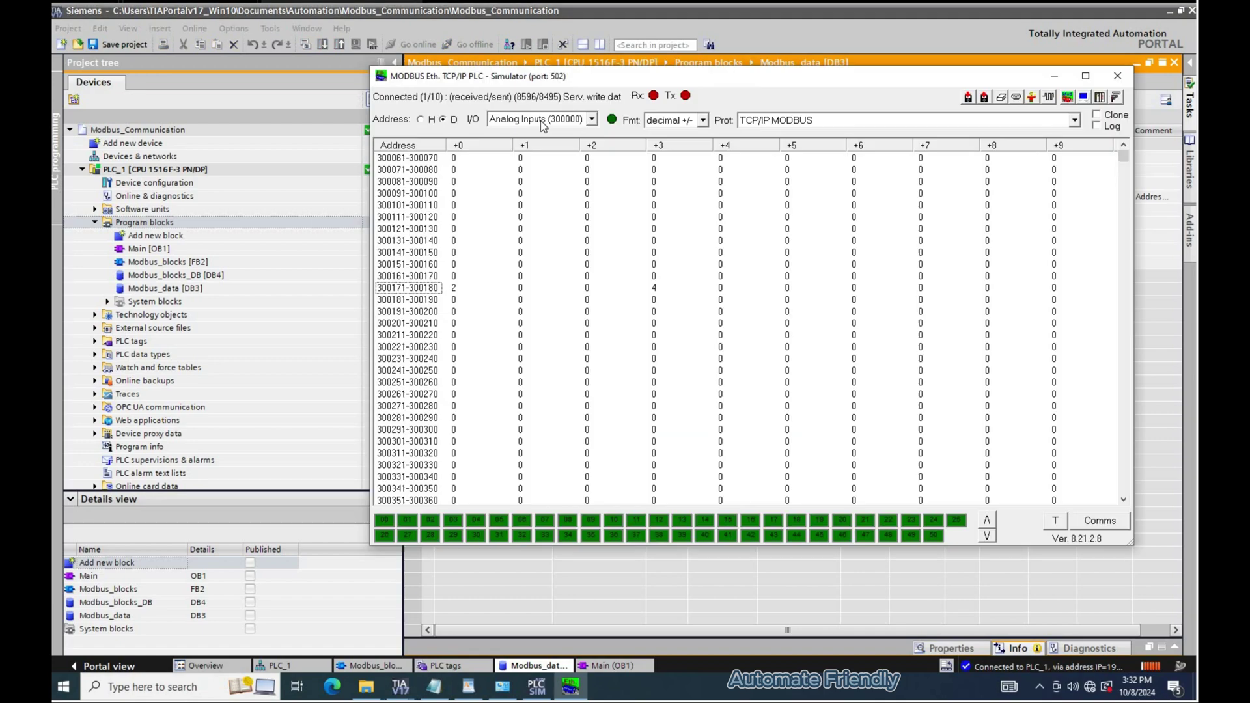
# Toggle on_off in the Mb_Client_data_3 struct to TRUE and check coil 000005 in the simulator's Coil Outputs table.
pyautogui.click(540, 119)
pyautogui.click(424, 162)
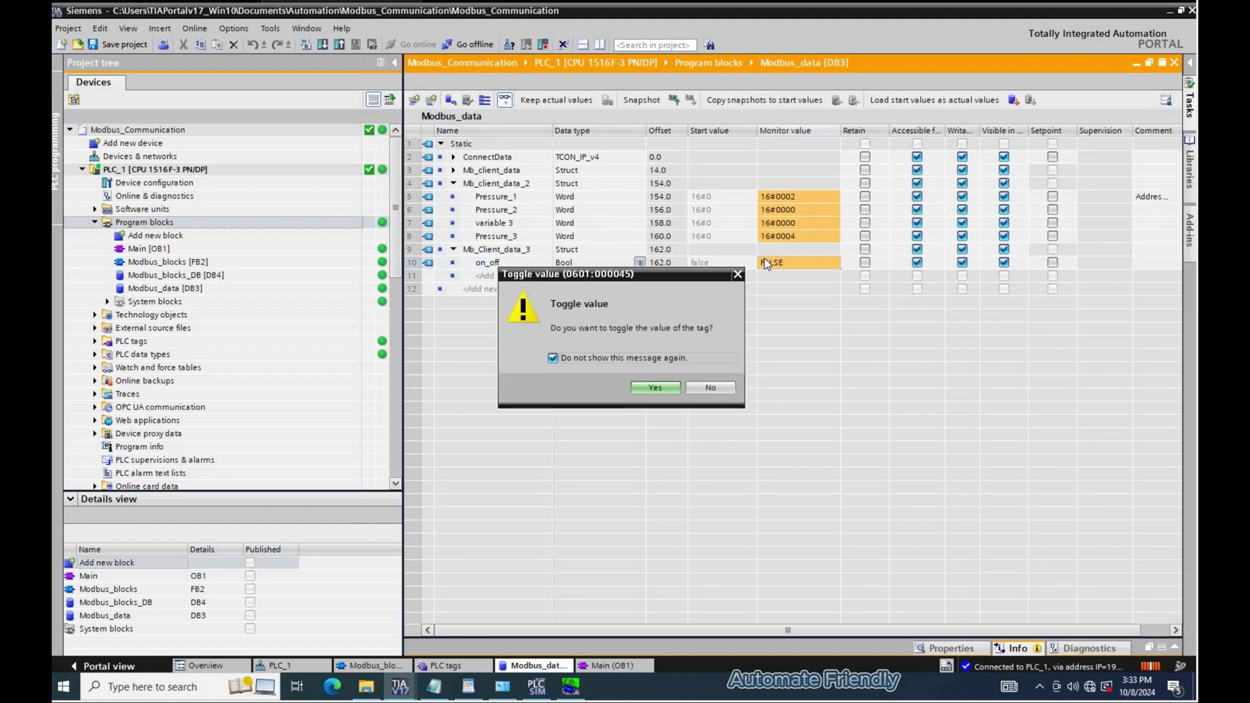
pyautogui.press('Return')
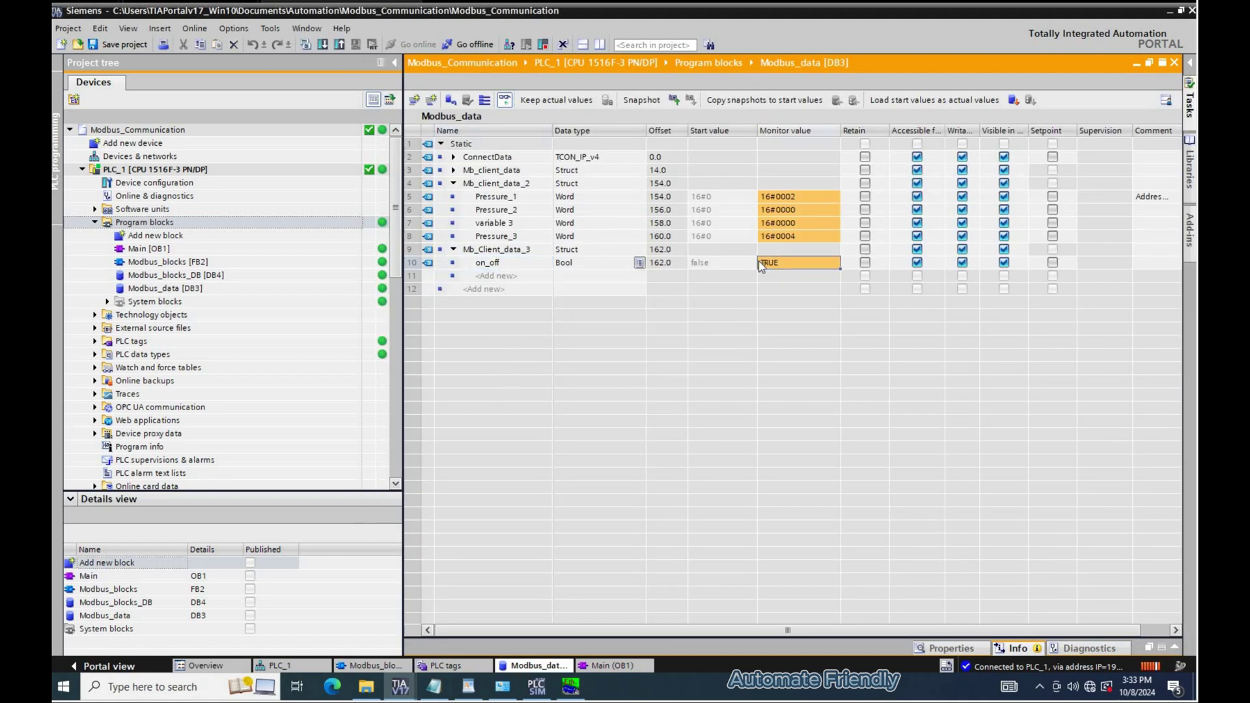
pyautogui.hotkey('alt', 'Tab')
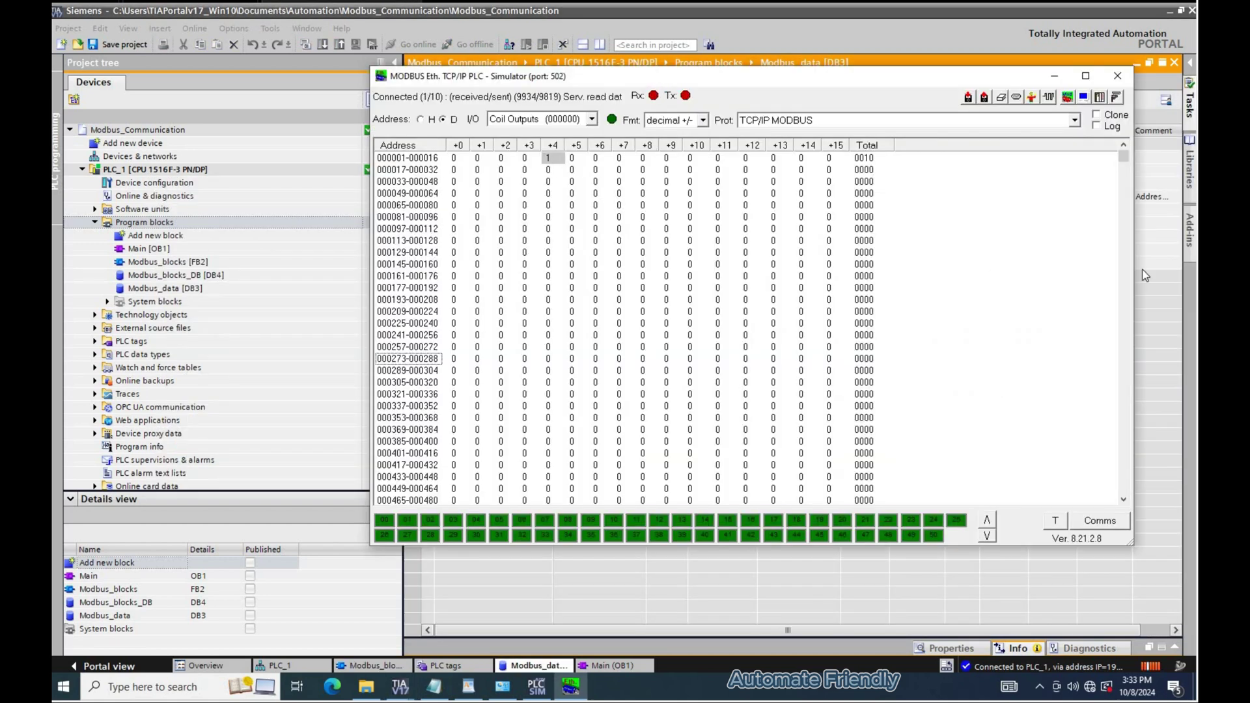
# Narrow the Modbus simulator window to uncover more of the Modbus_data block behind it.
pyautogui.moveTo(1136, 277); pyautogui.dragTo(973, 280)
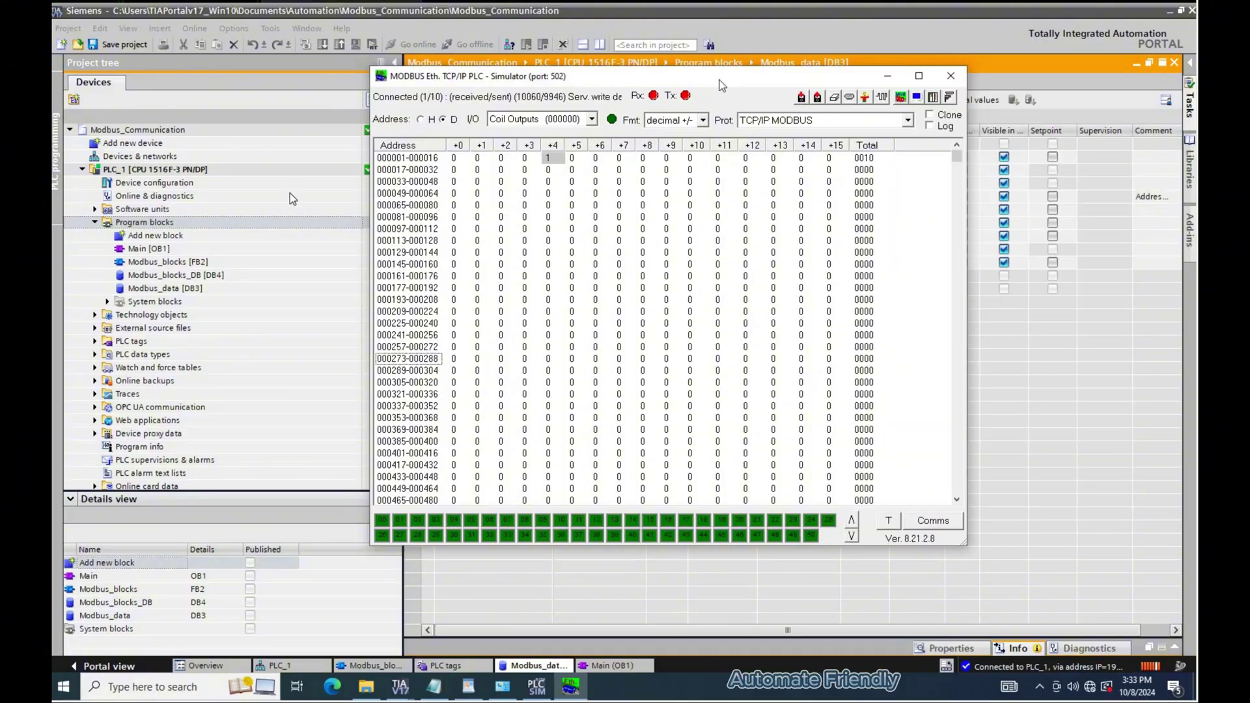